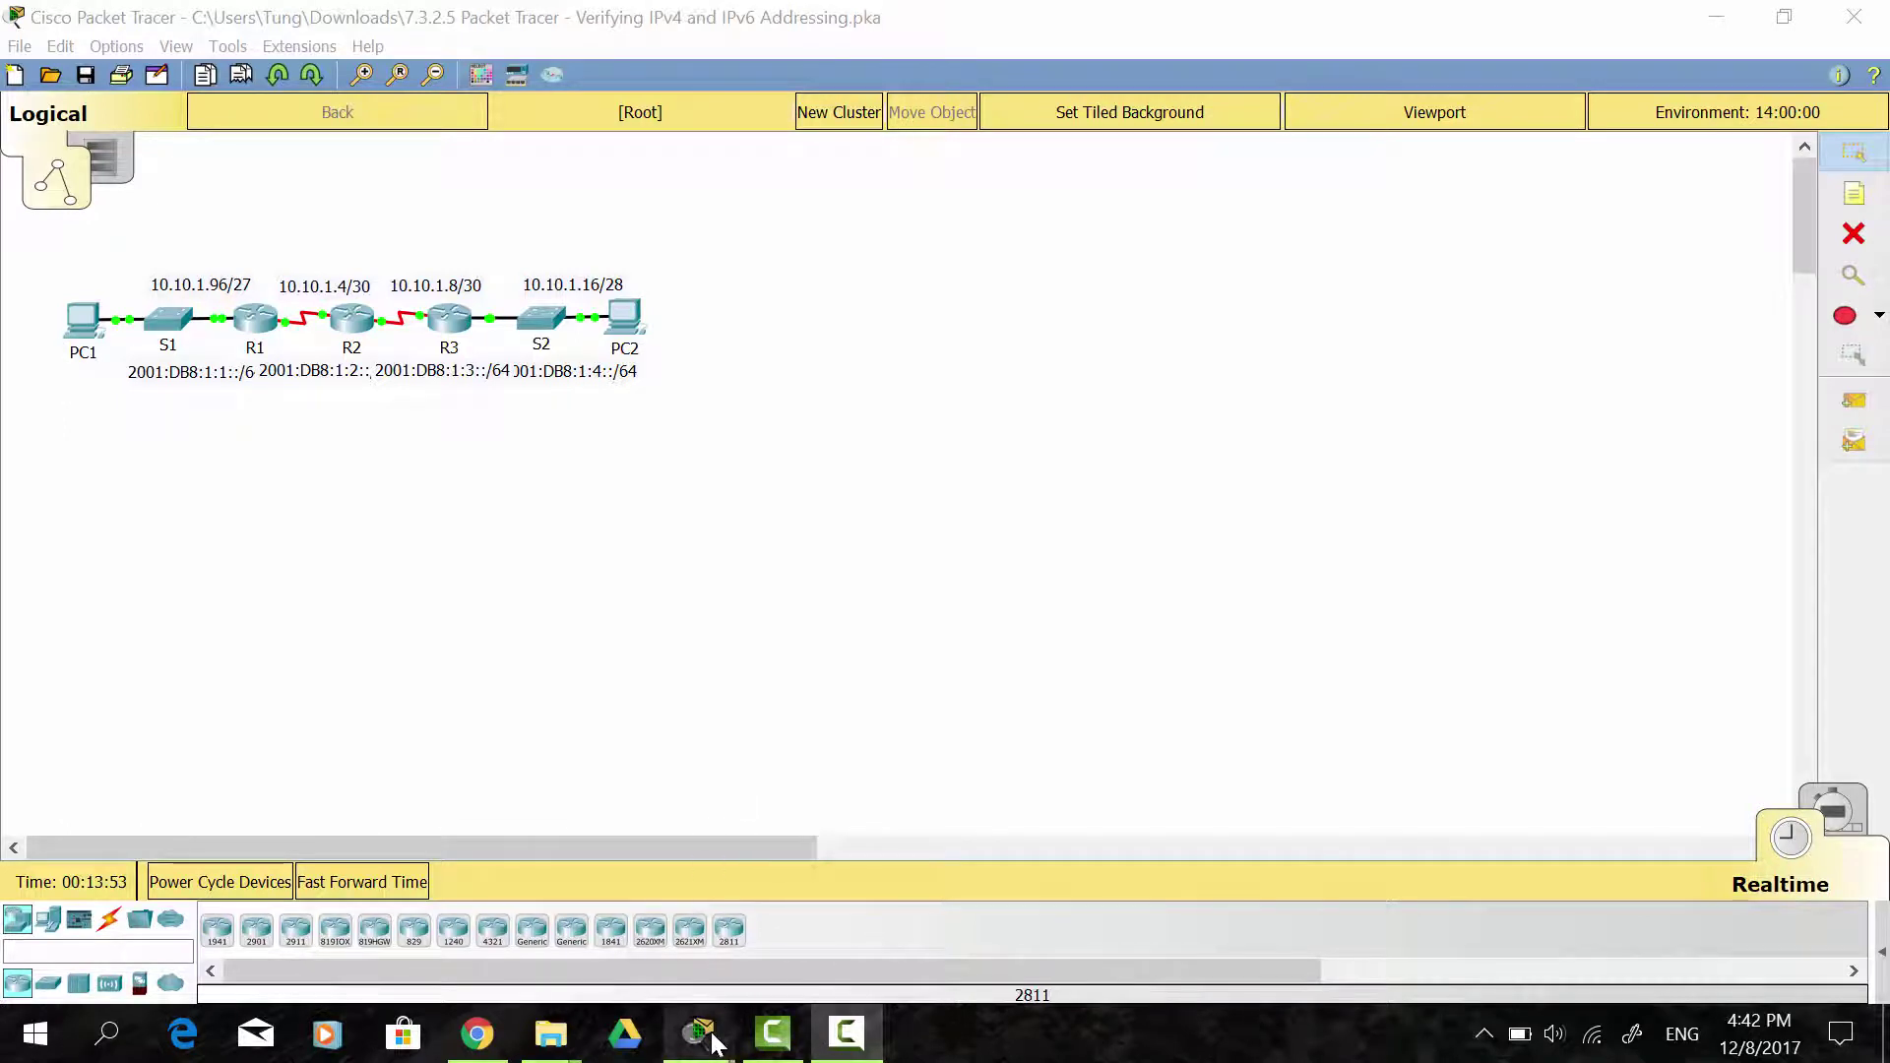
- Open the PT Activity instructions and review the addressing table and the three listed objectives
click(530, 38)
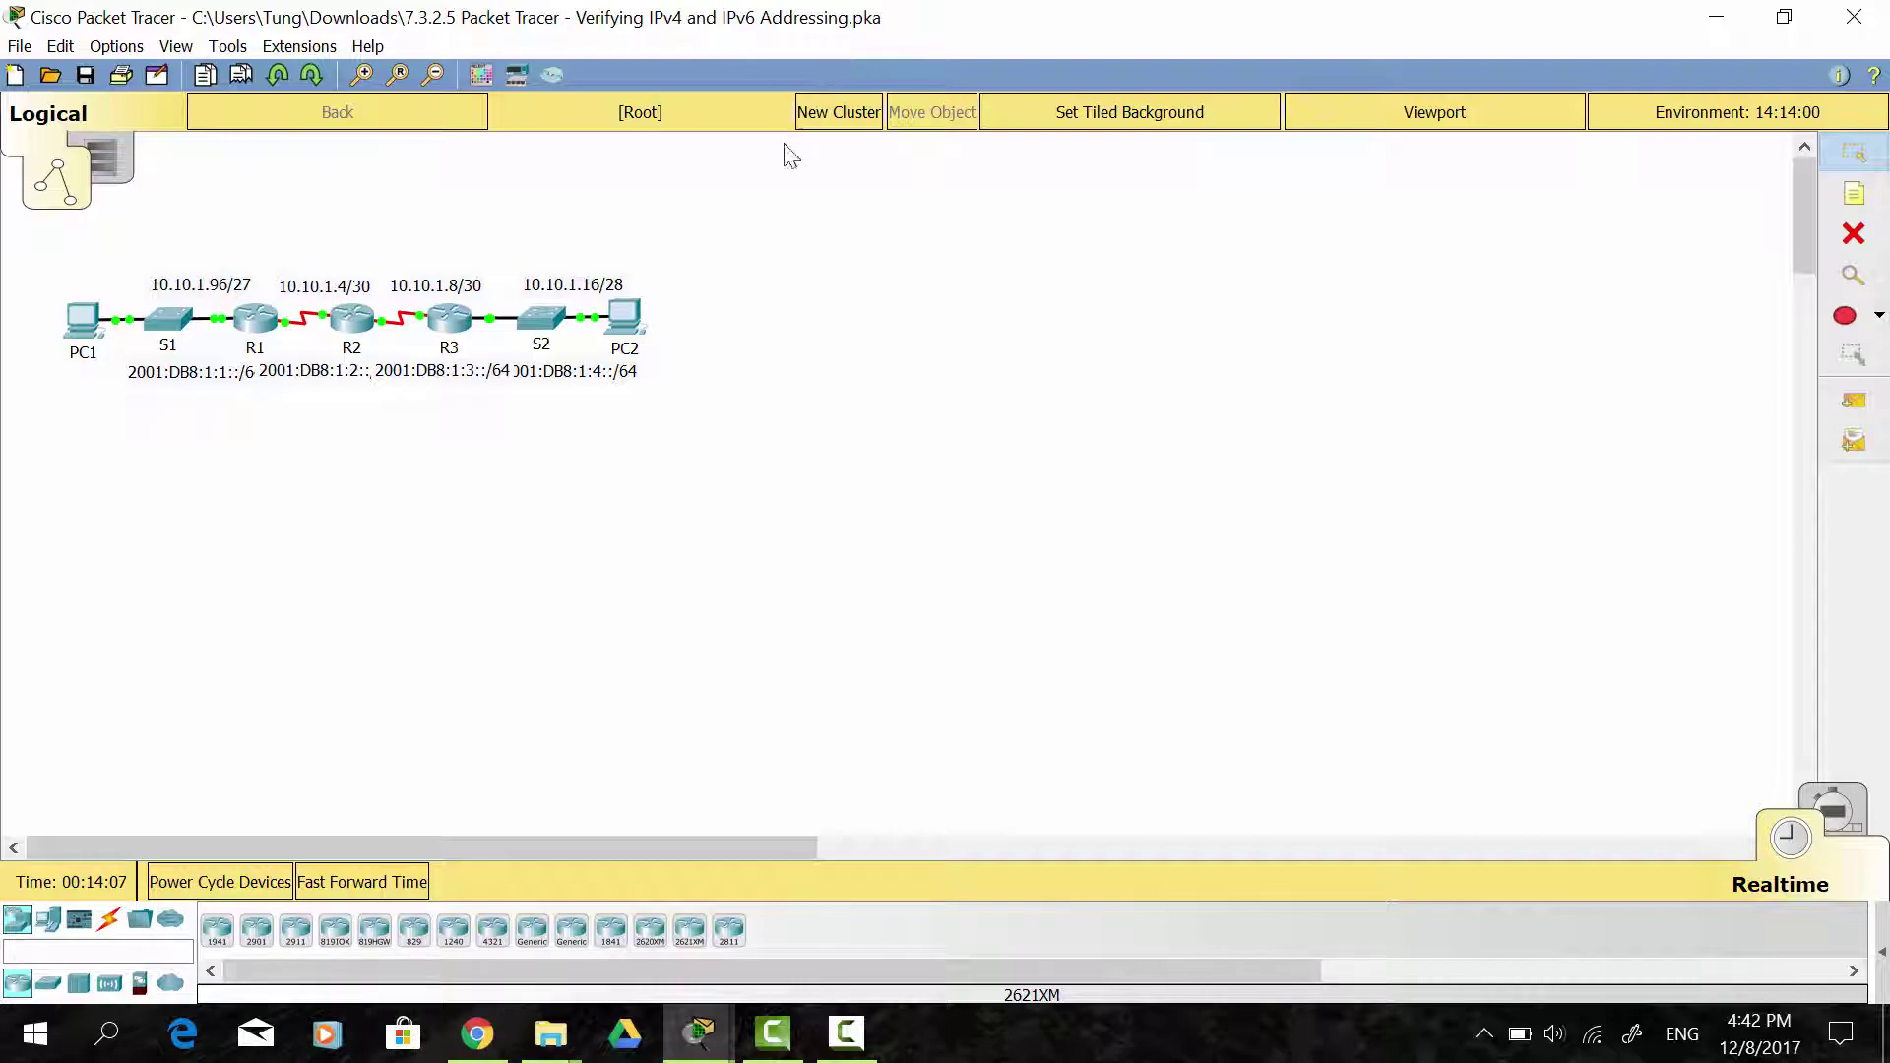
mouse_move(699, 1031)
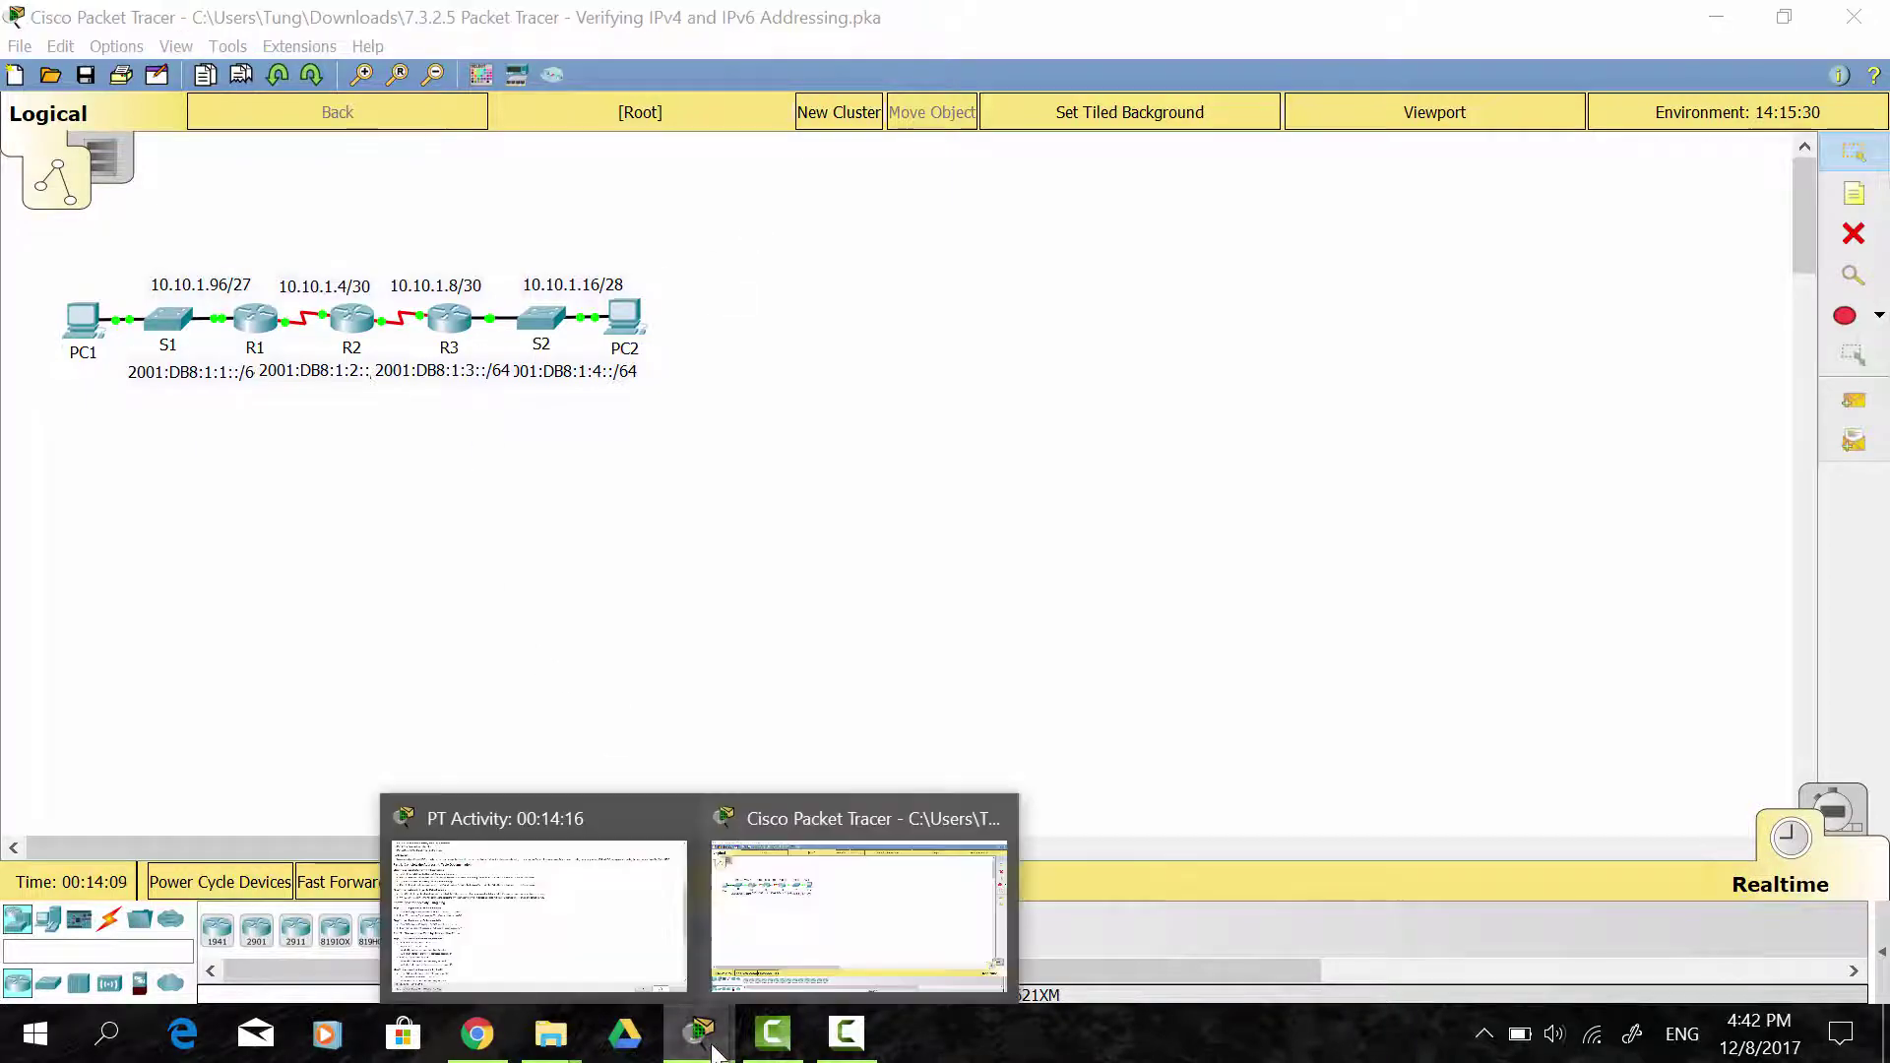
click(581, 952)
scroll(292, 451, down, 3)
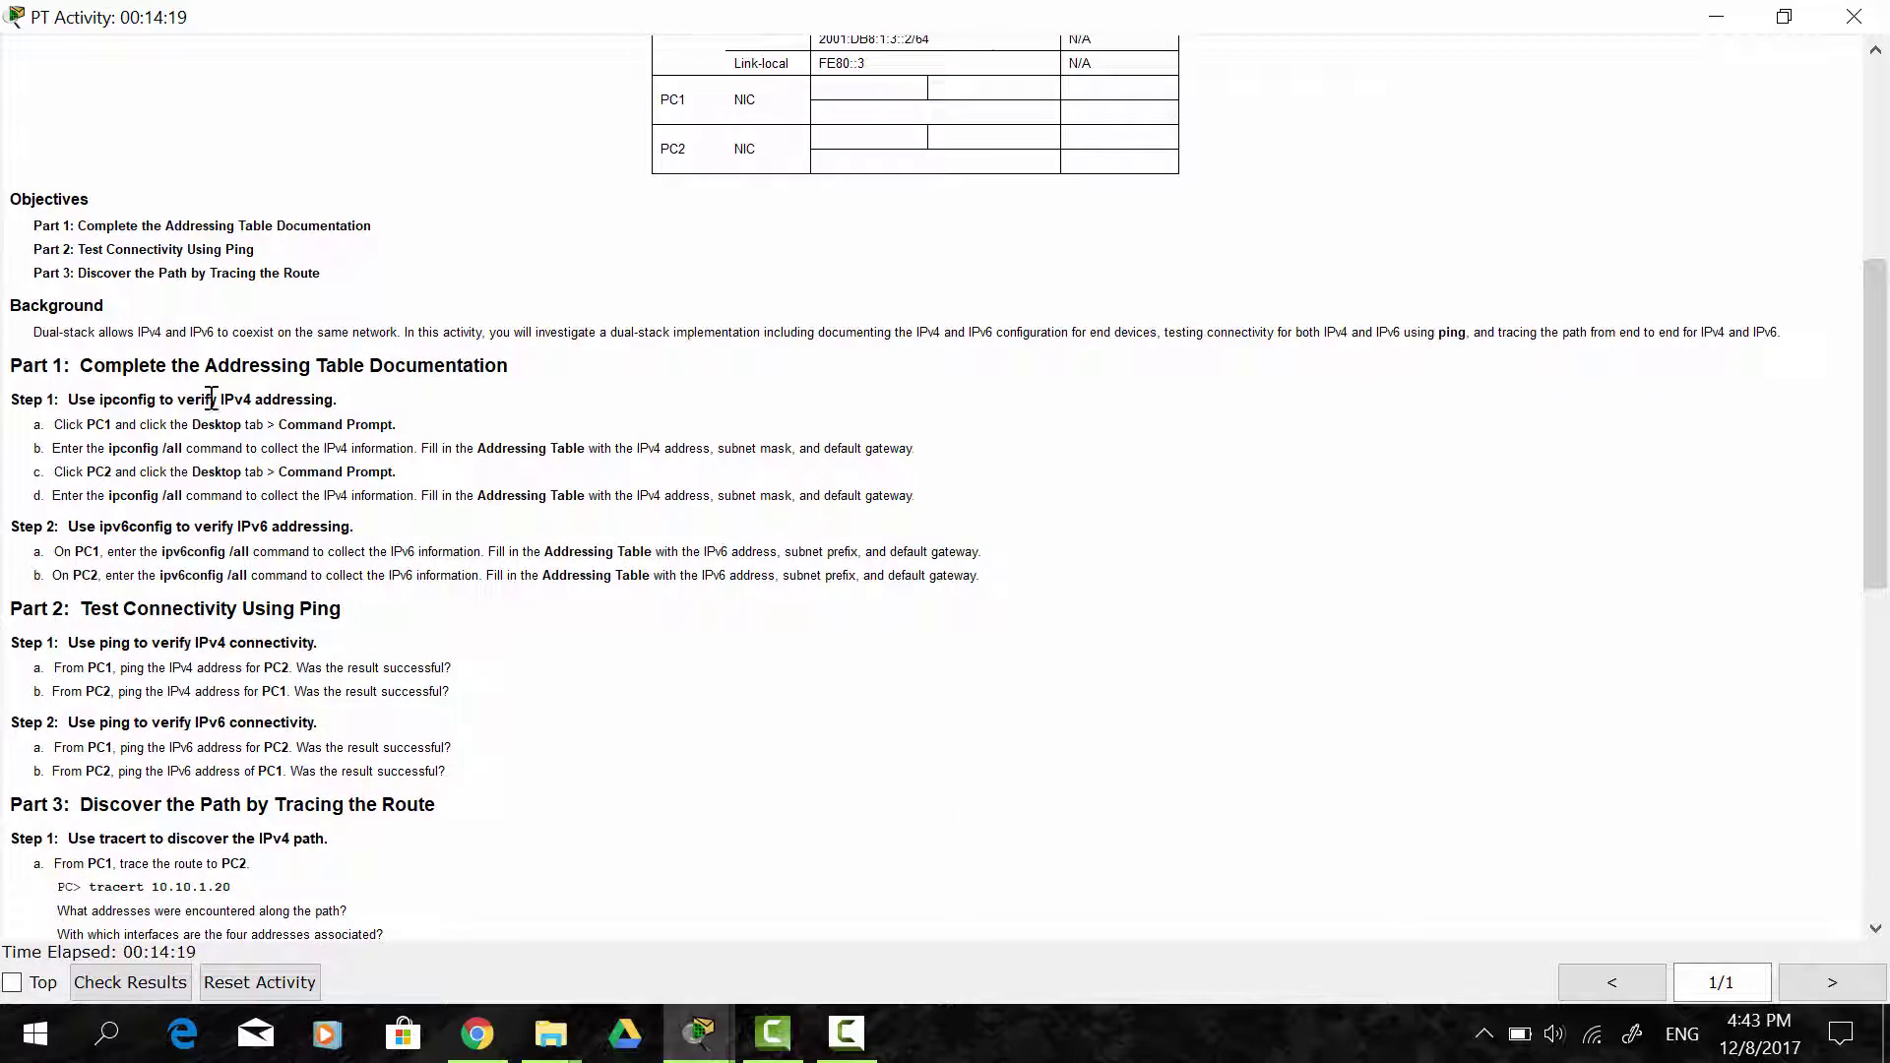
double_click(81, 225)
drag(197, 232, 366, 232)
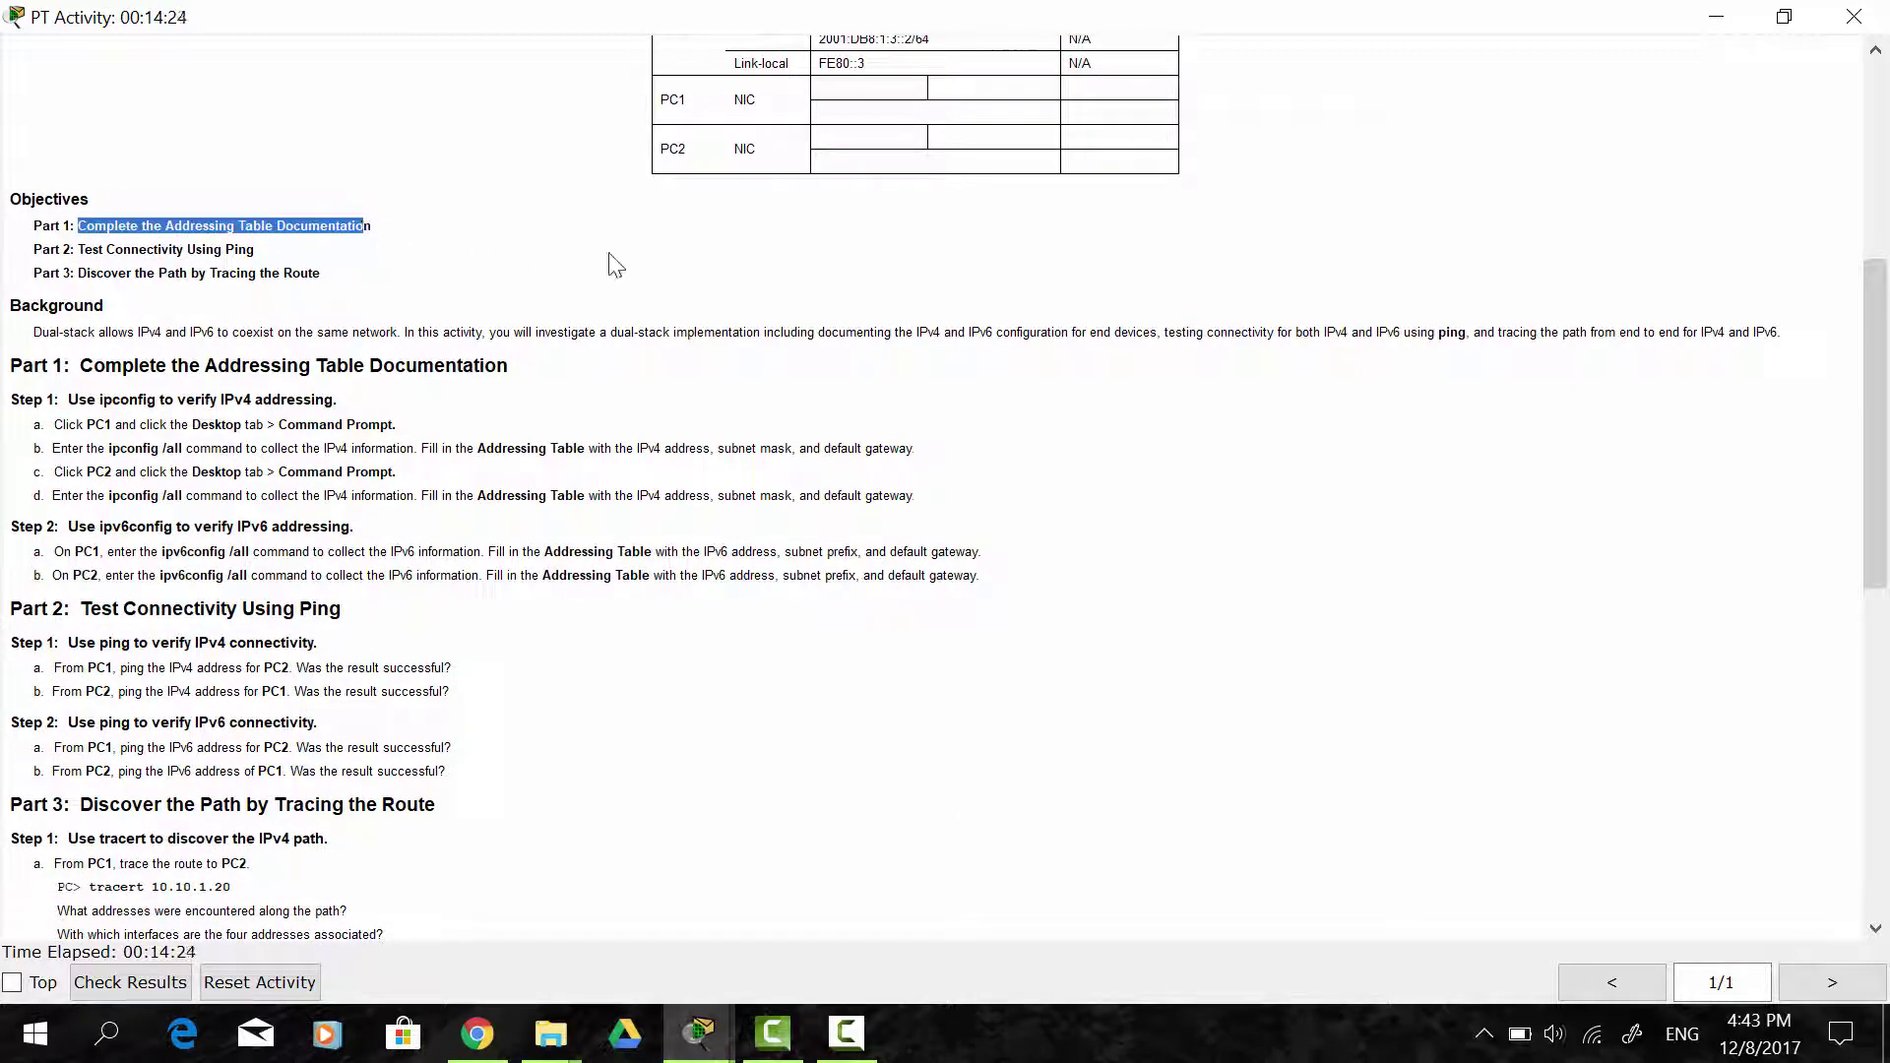
scroll(615, 263, up, 8)
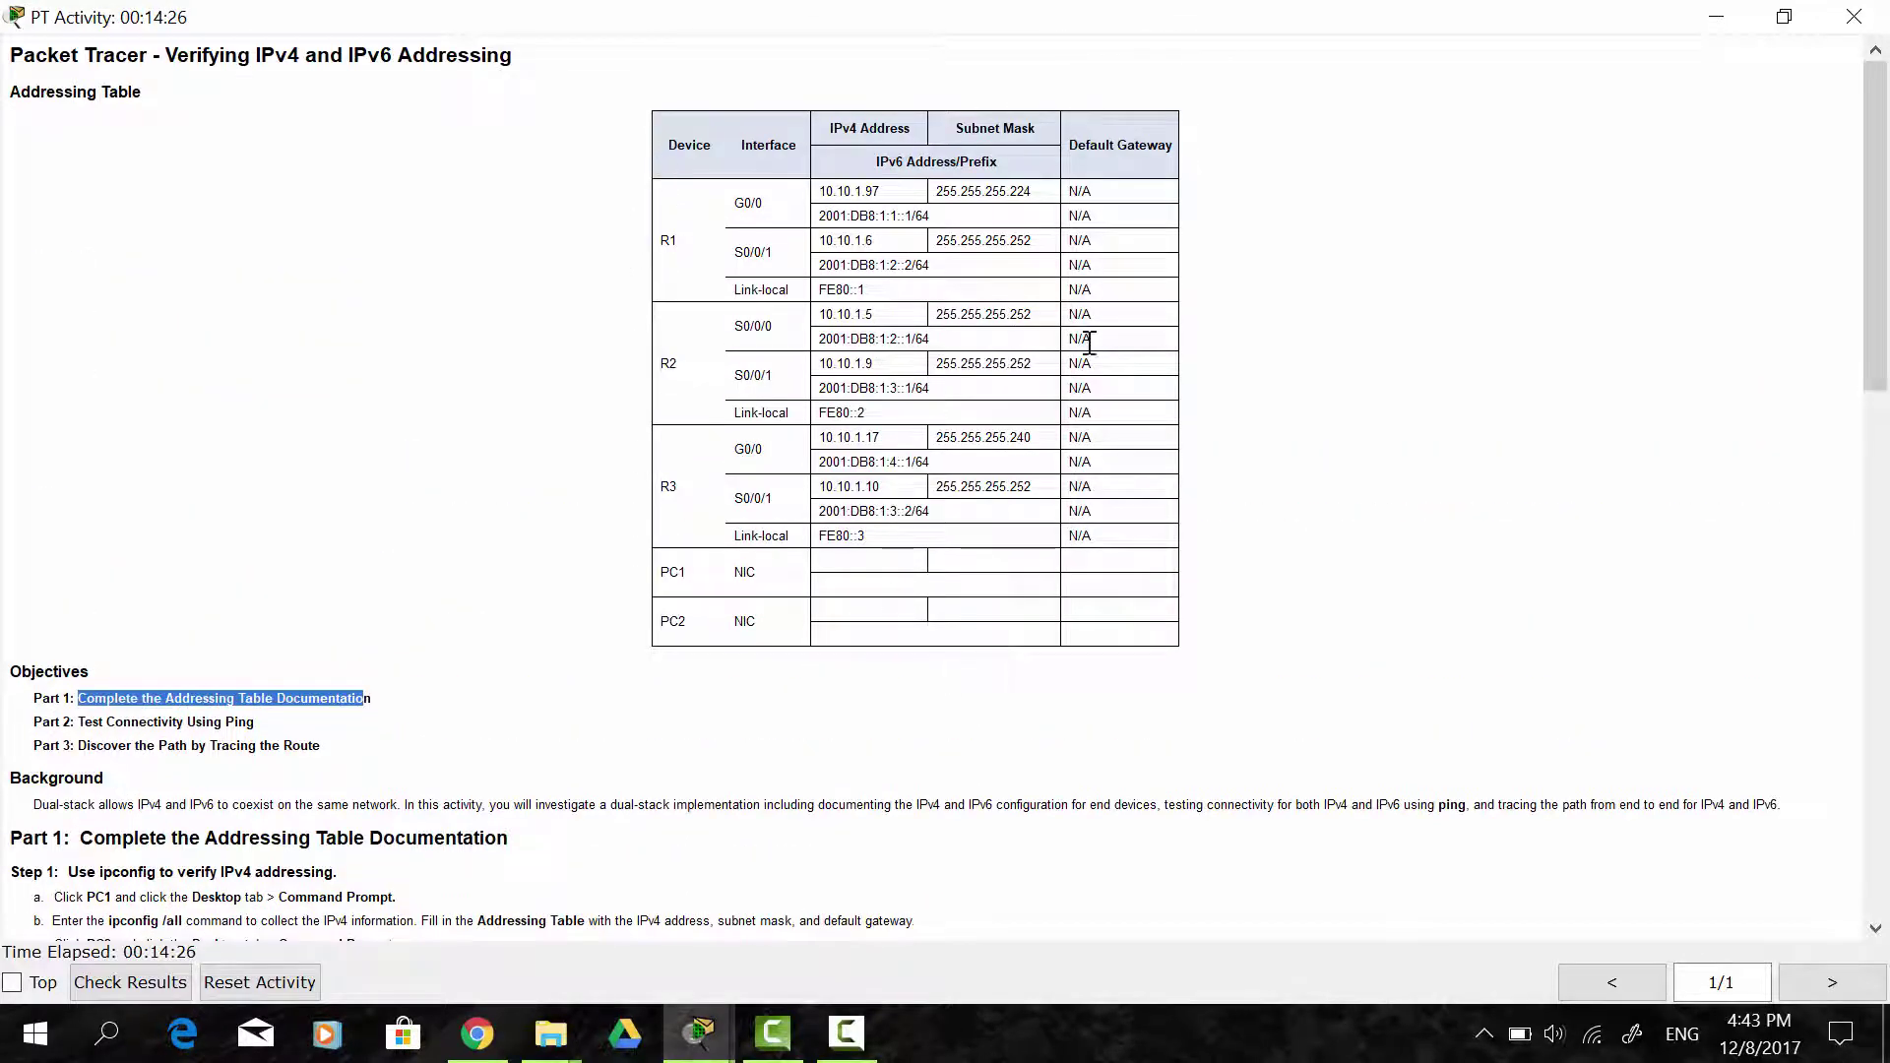
scroll(591, 537, down, 3)
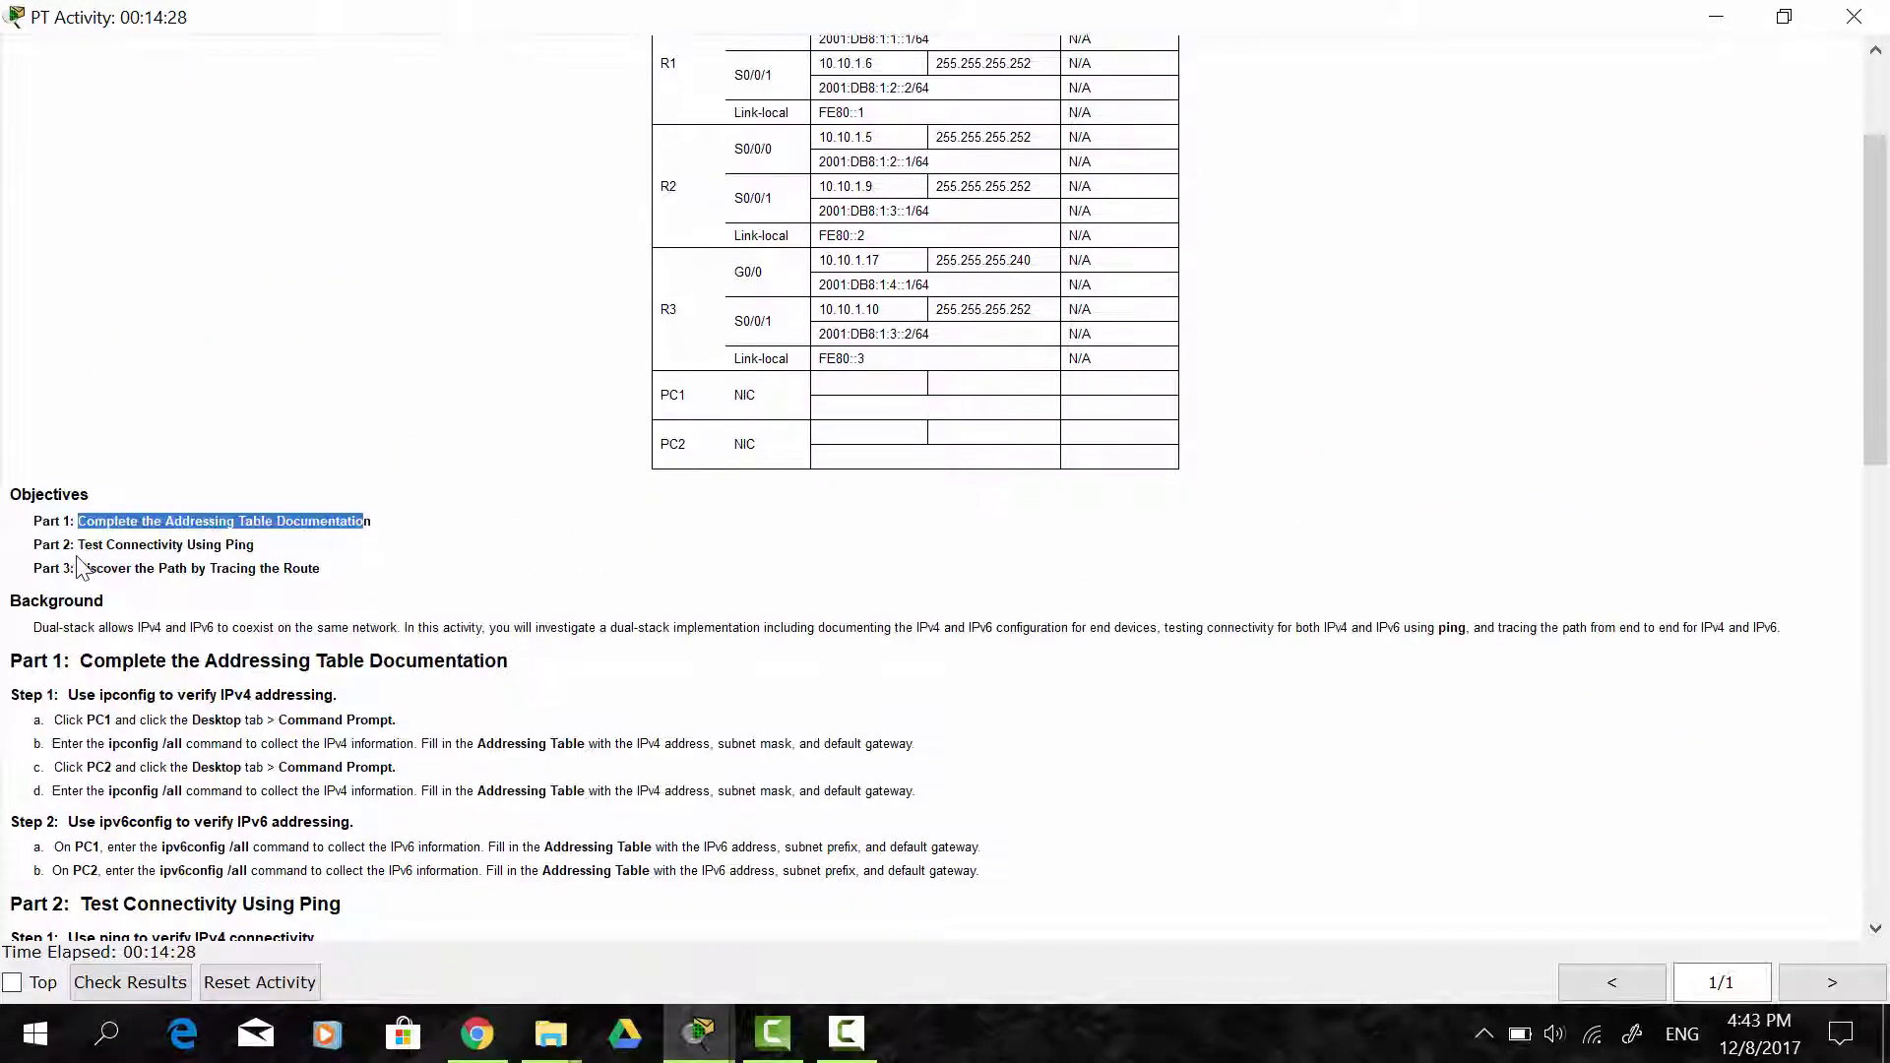
drag(78, 544, 264, 546)
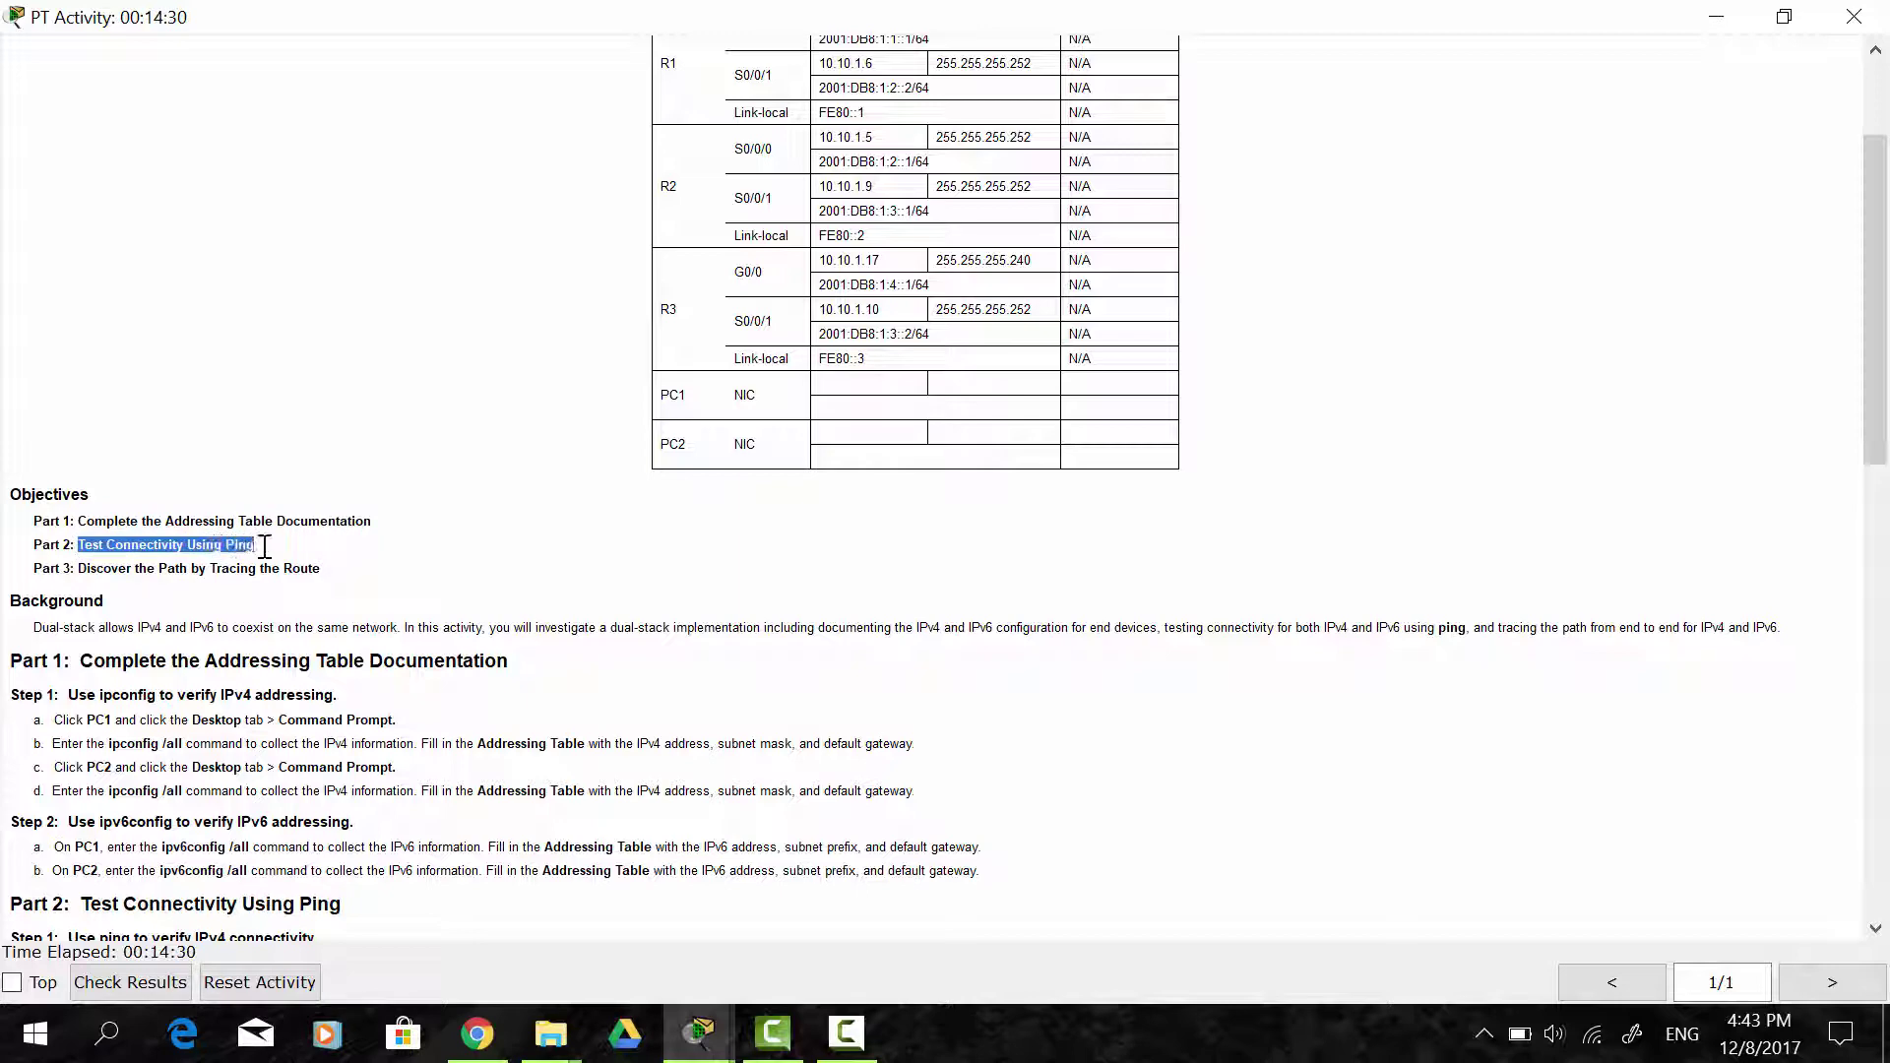
scroll(298, 557, down, 2)
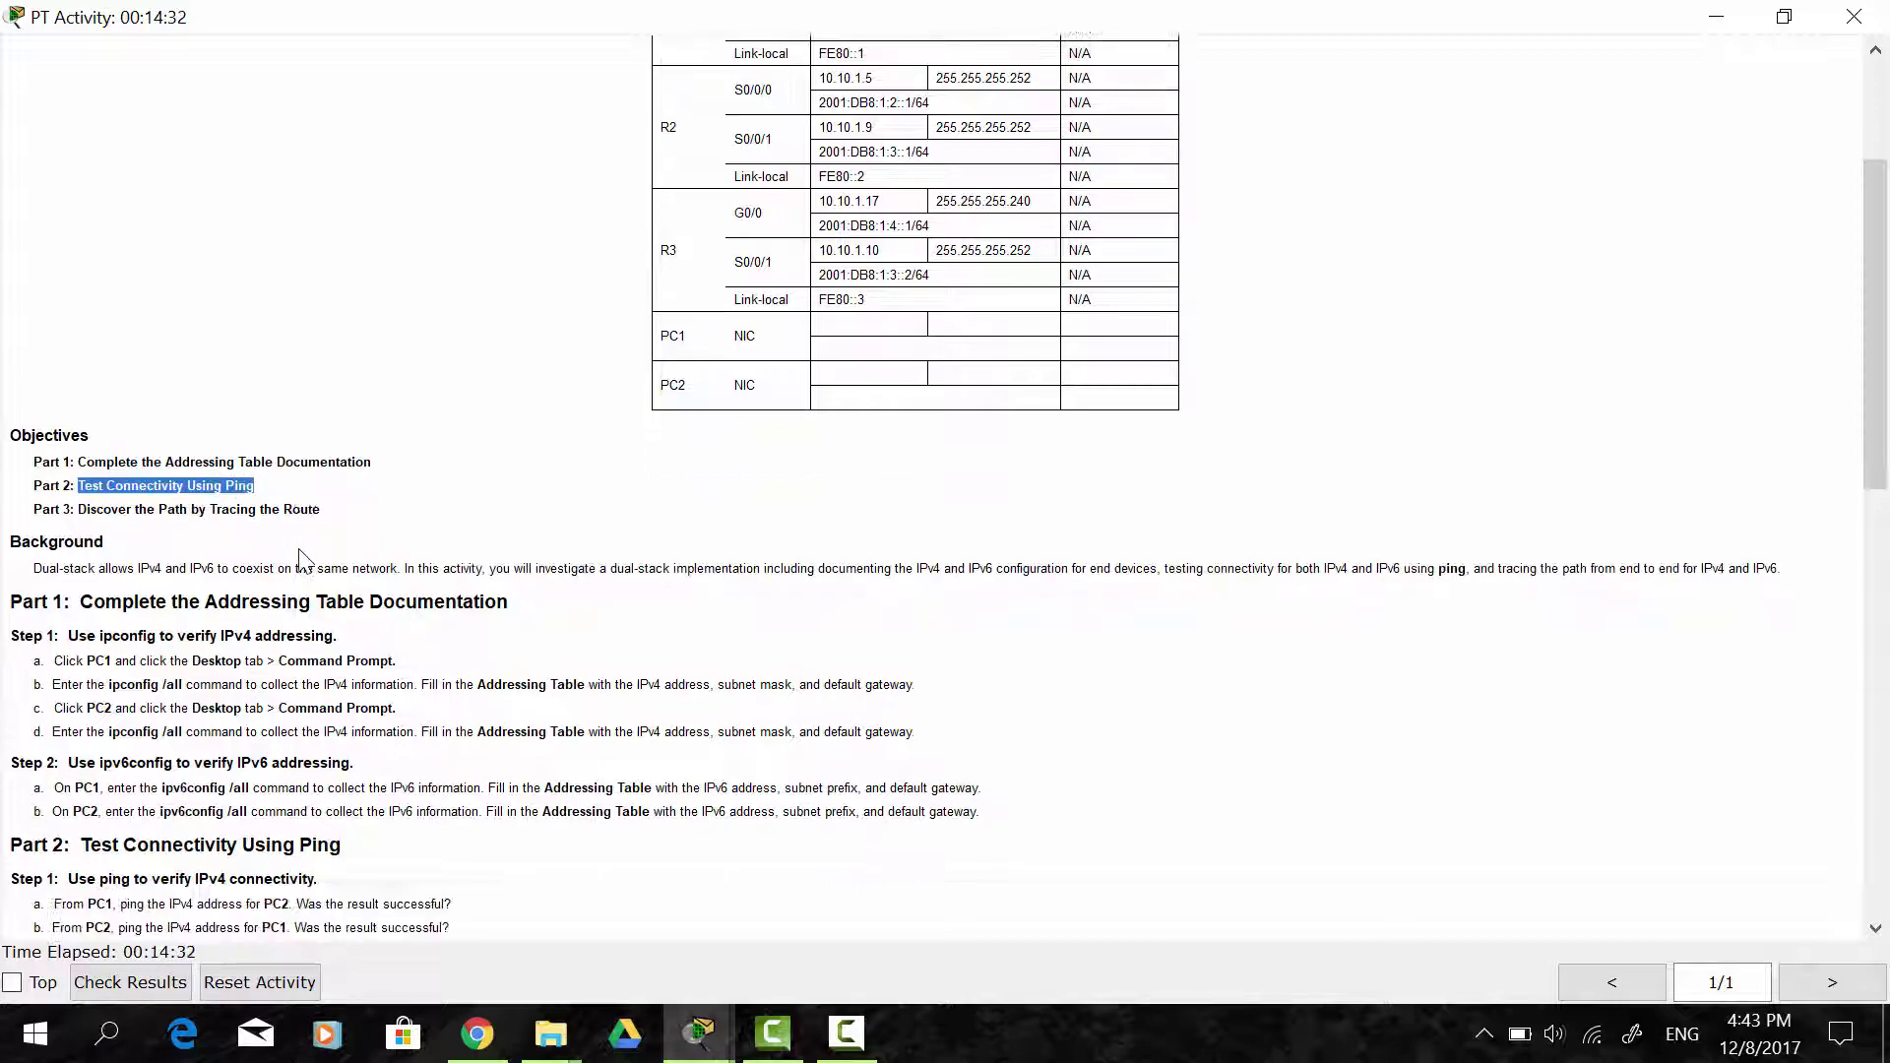
drag(79, 451, 325, 451)
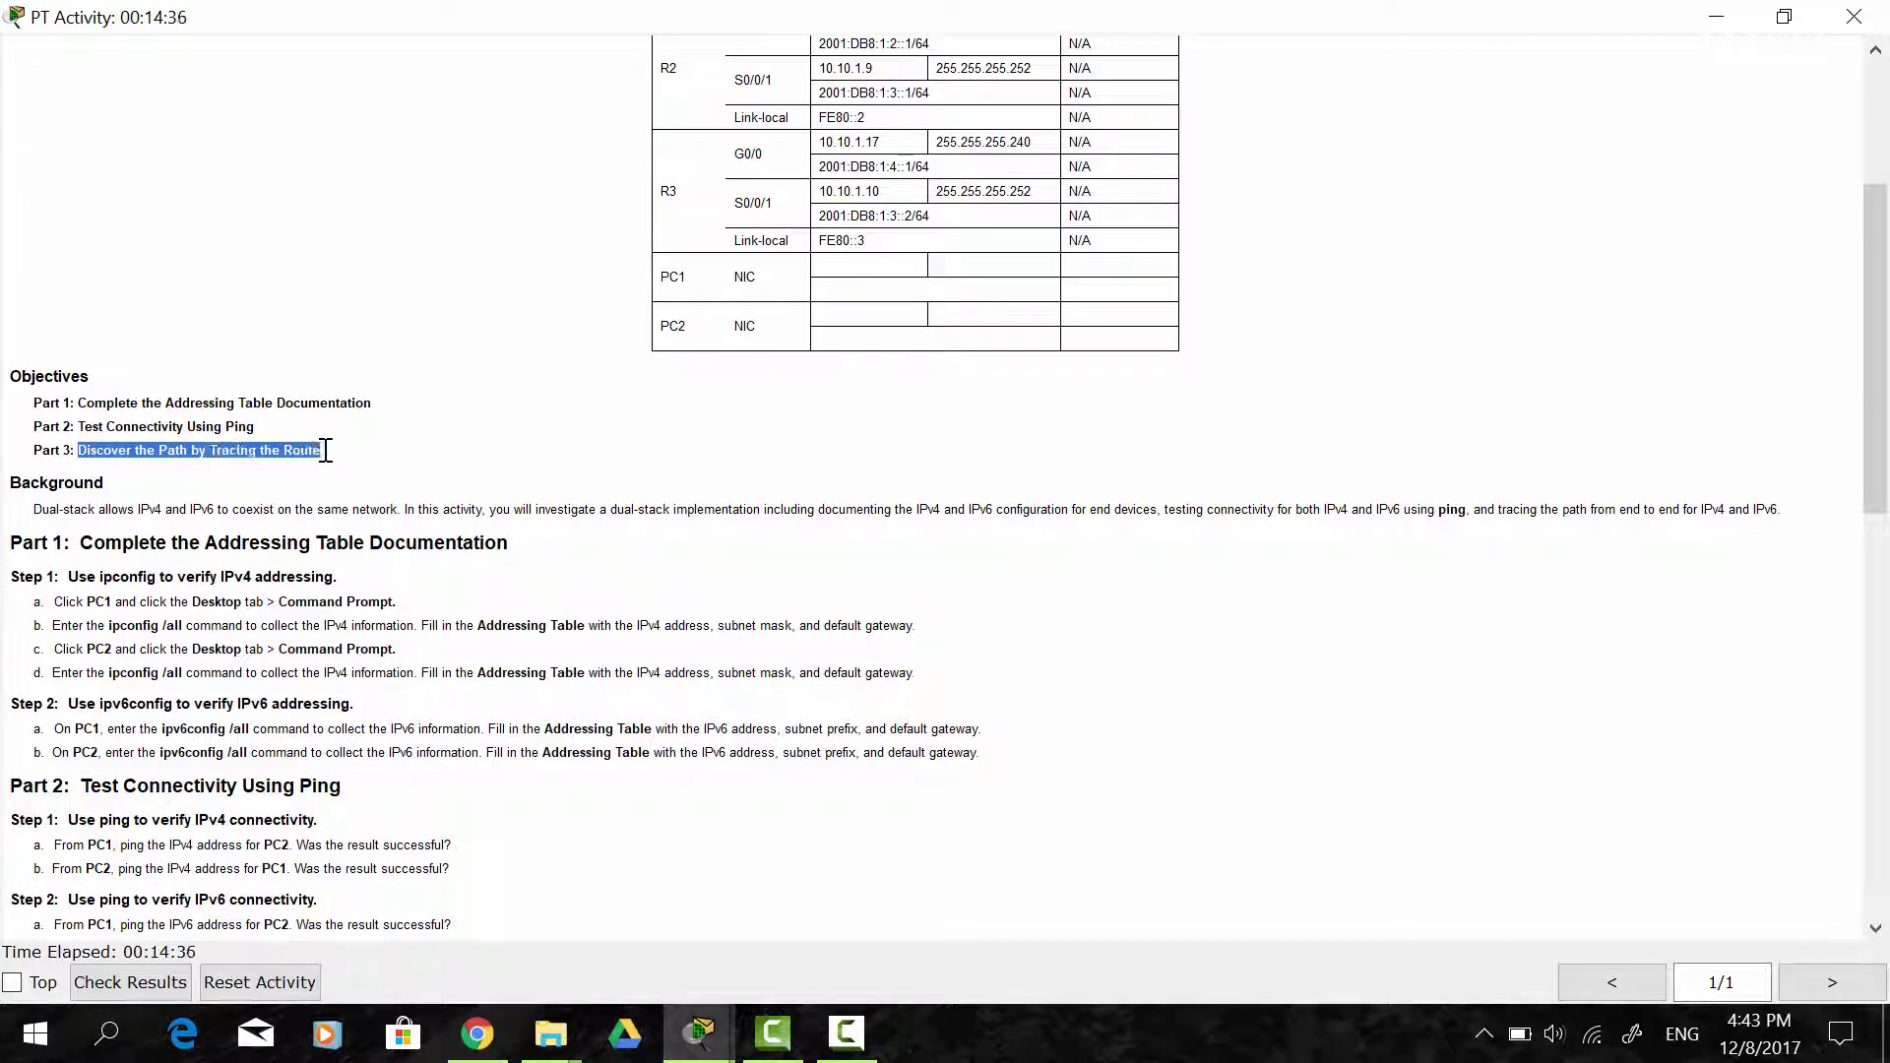
- Read the Part 1 heading on completing the addressing table and its Step 1 on verifying IPv4 addressing with ipconfig
scroll(798, 420, down, 2)
scroll(798, 420, down, 3)
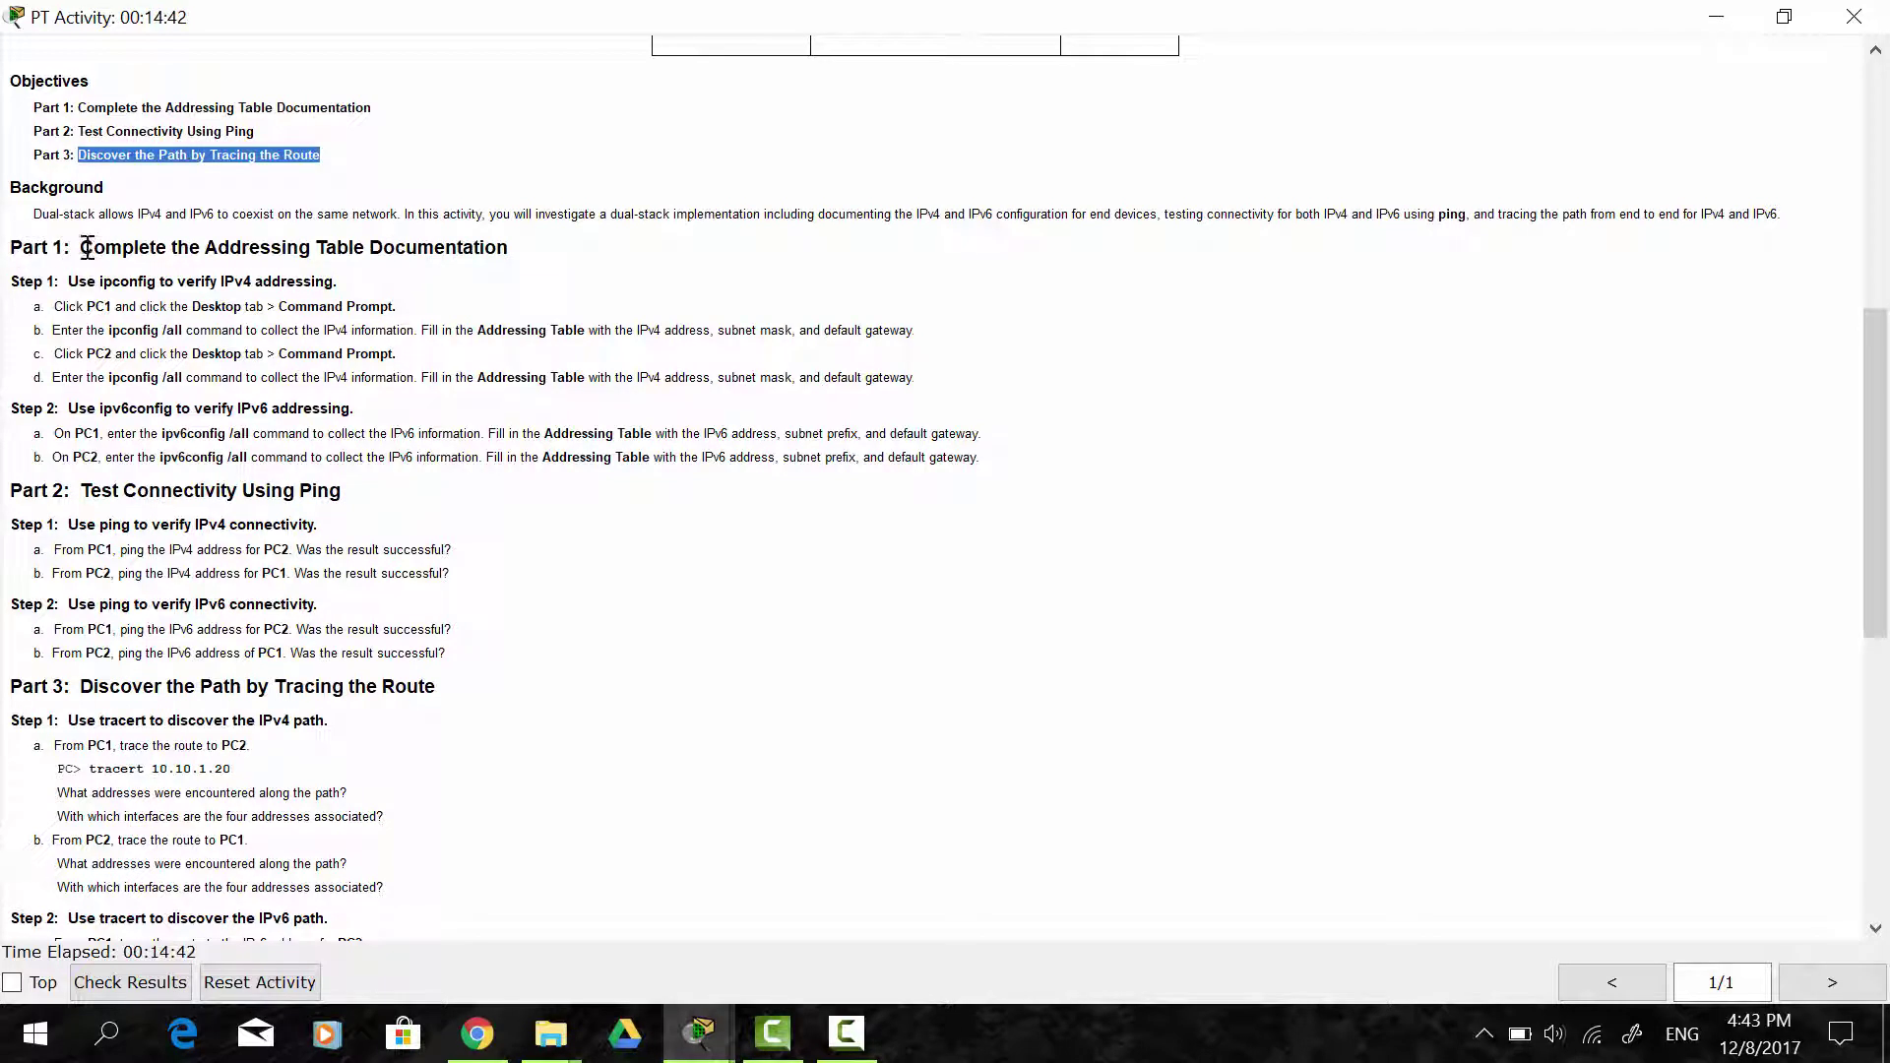
drag(87, 247, 497, 251)
click(396, 282)
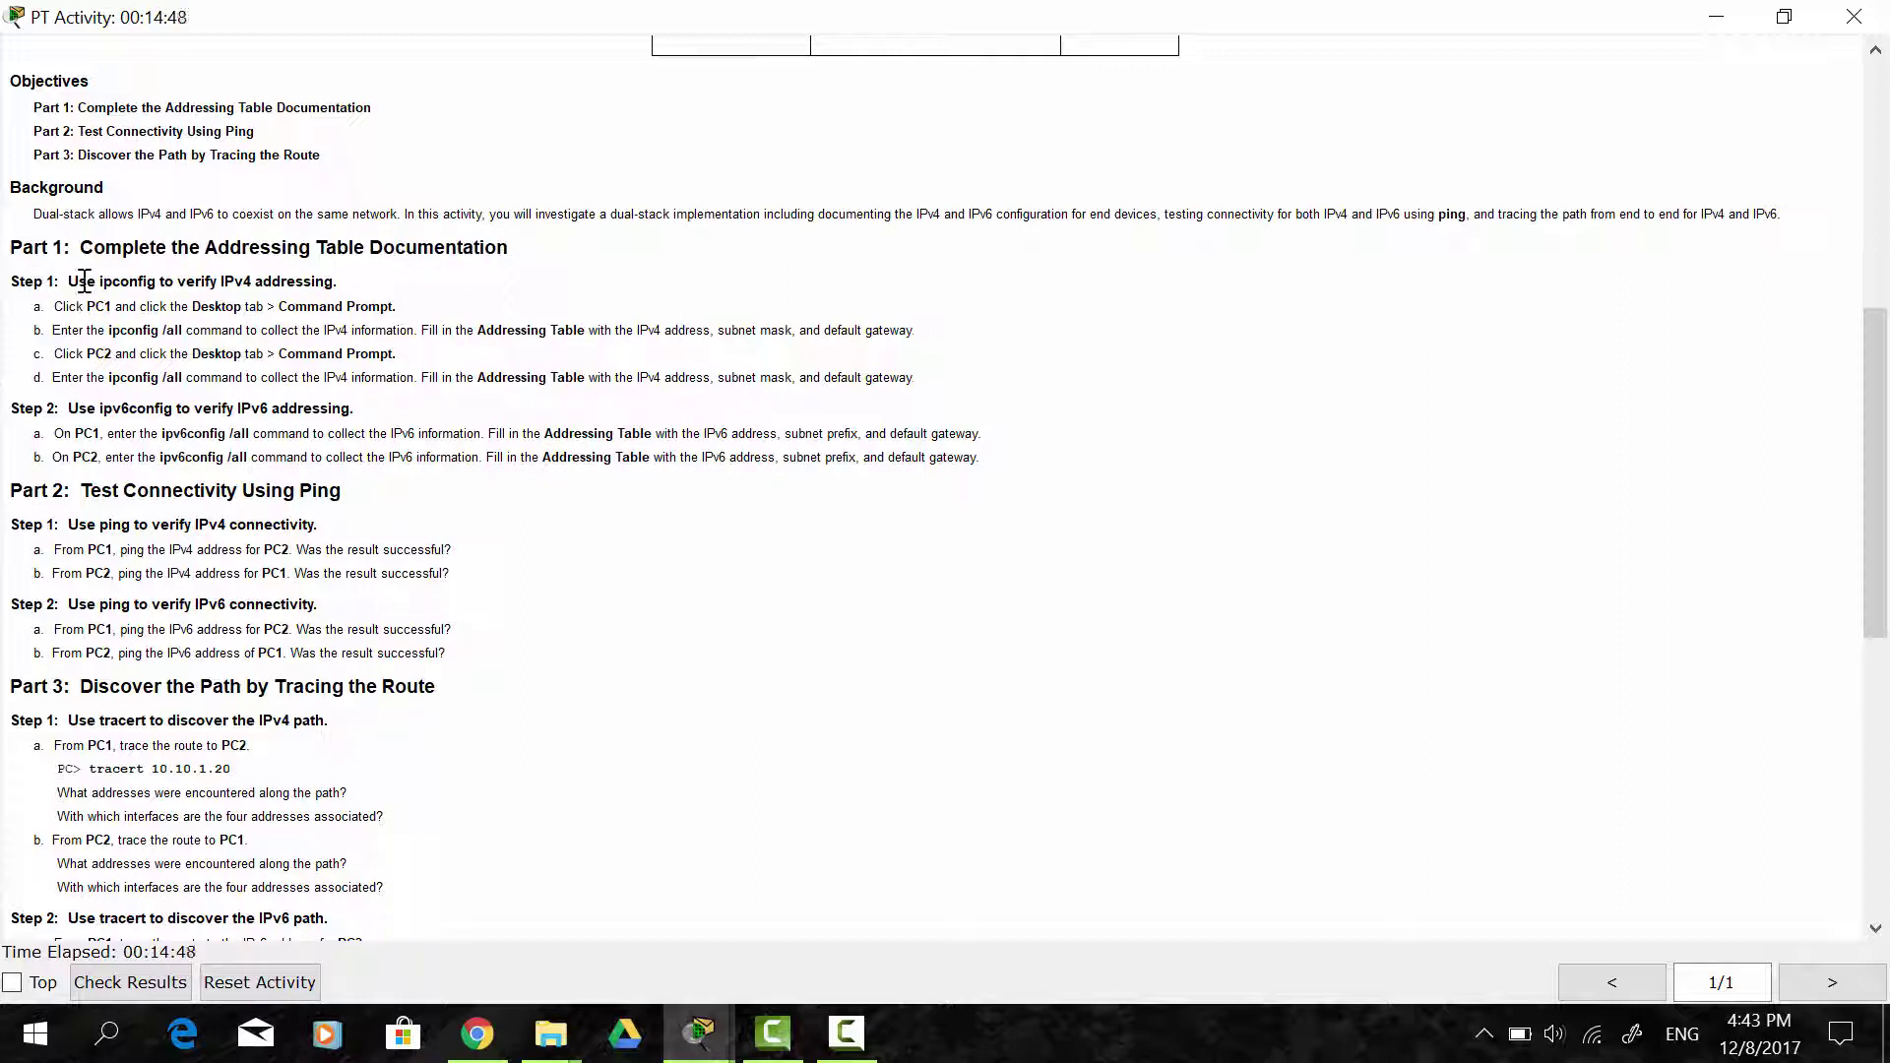
drag(71, 283, 335, 291)
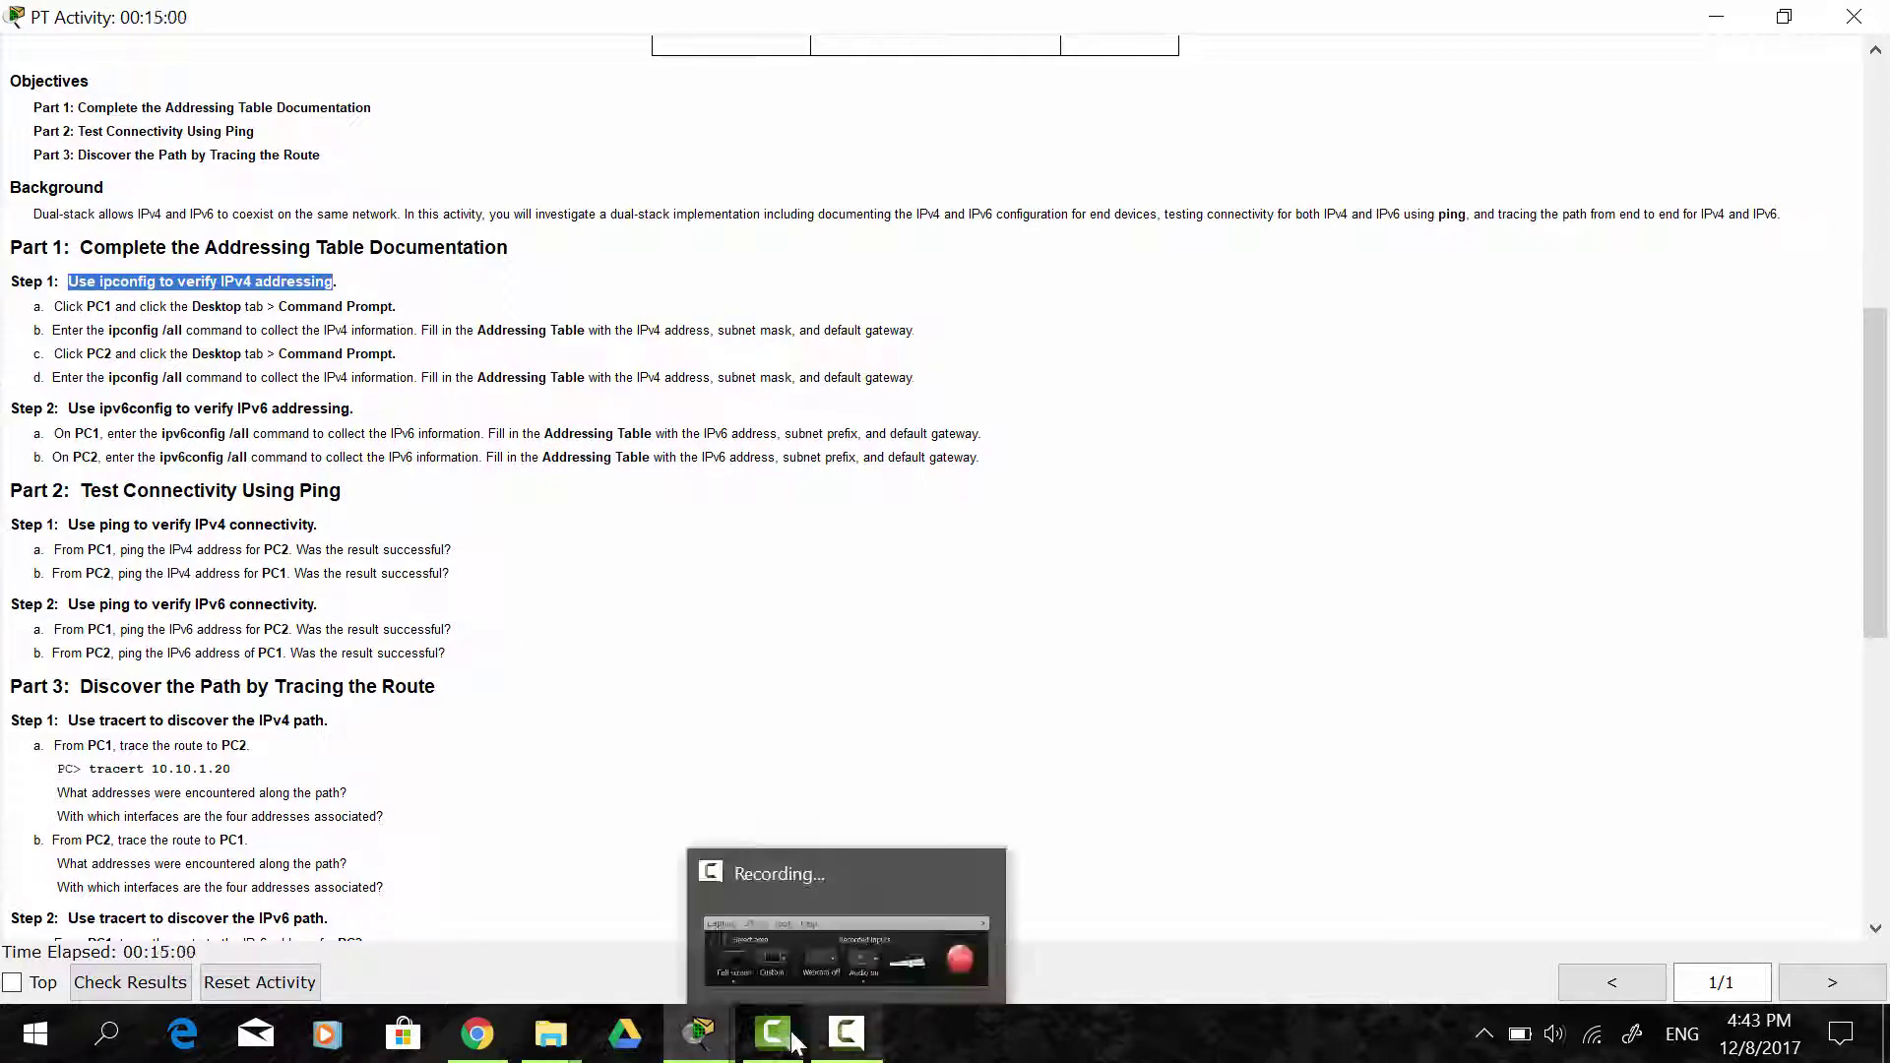
- Return to the topology, open PC1's command prompt and run ipconfig to examine its IP address, subnet mask and default gateway
click(707, 1039)
click(858, 915)
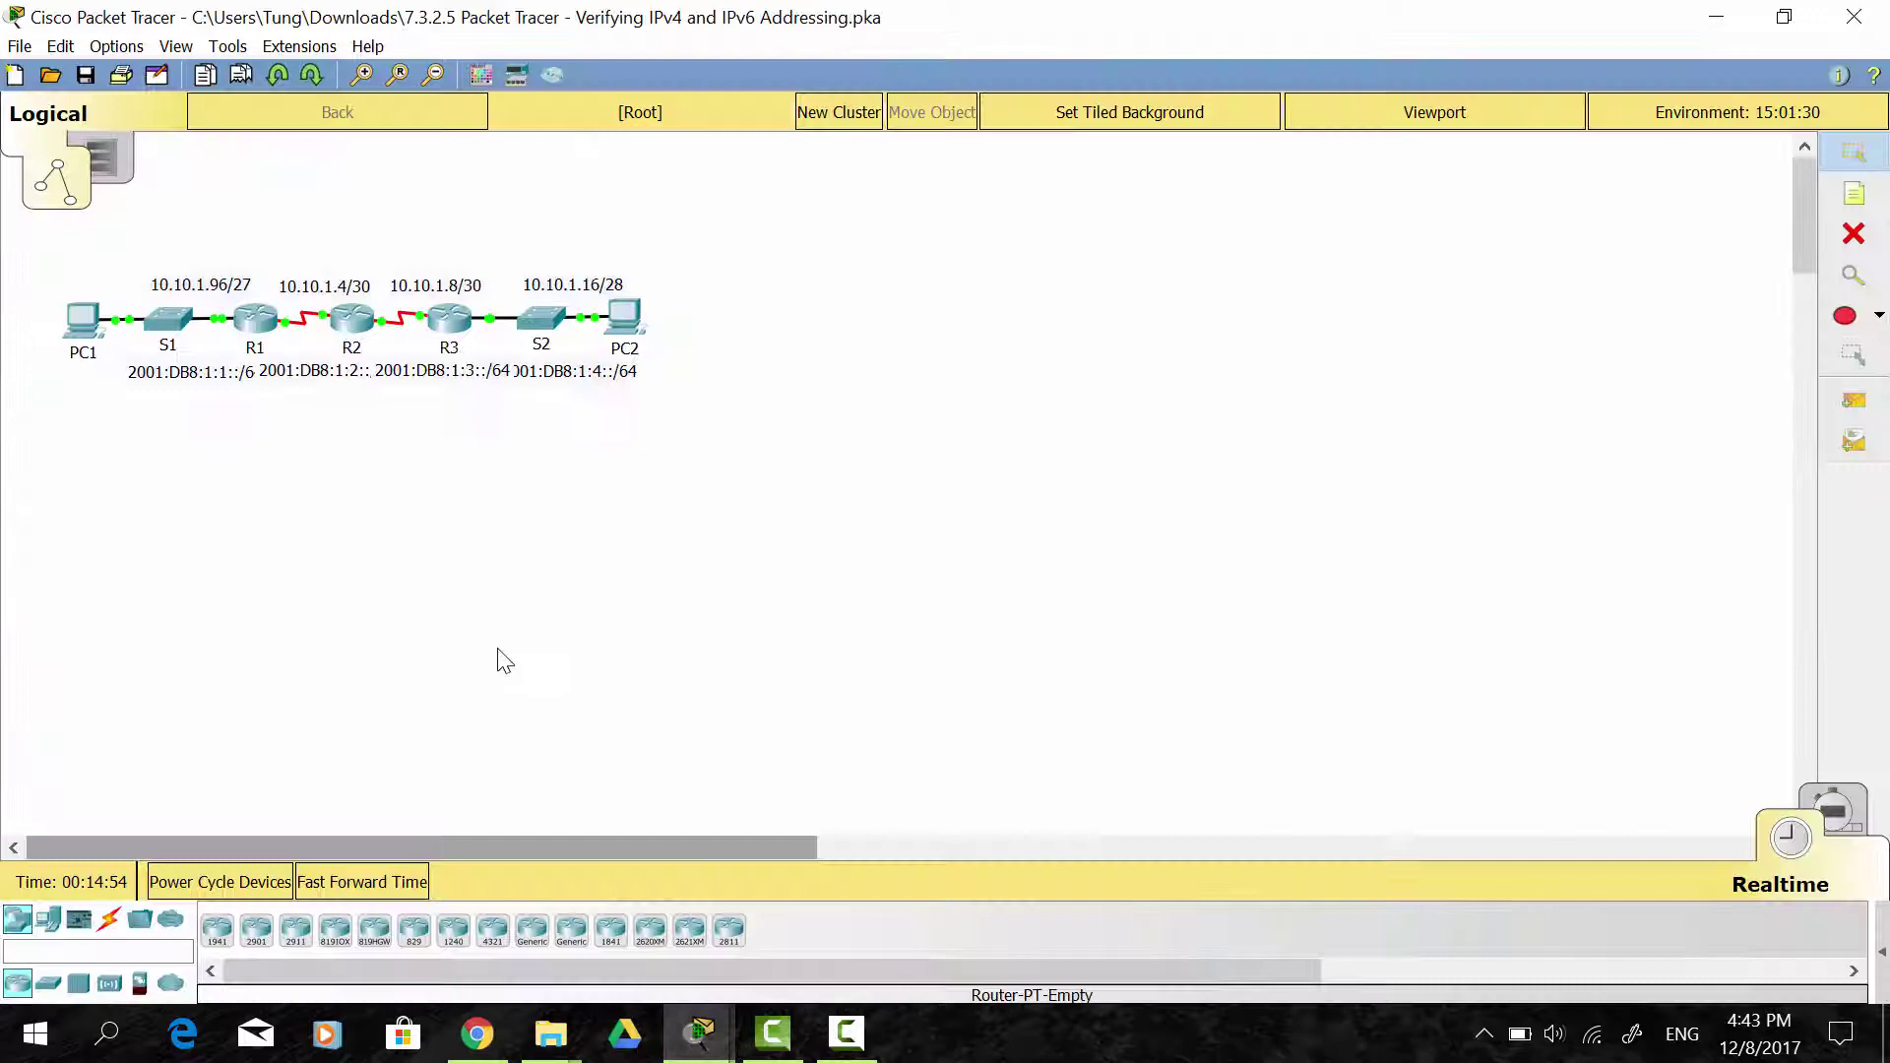
click(79, 323)
click(1090, 298)
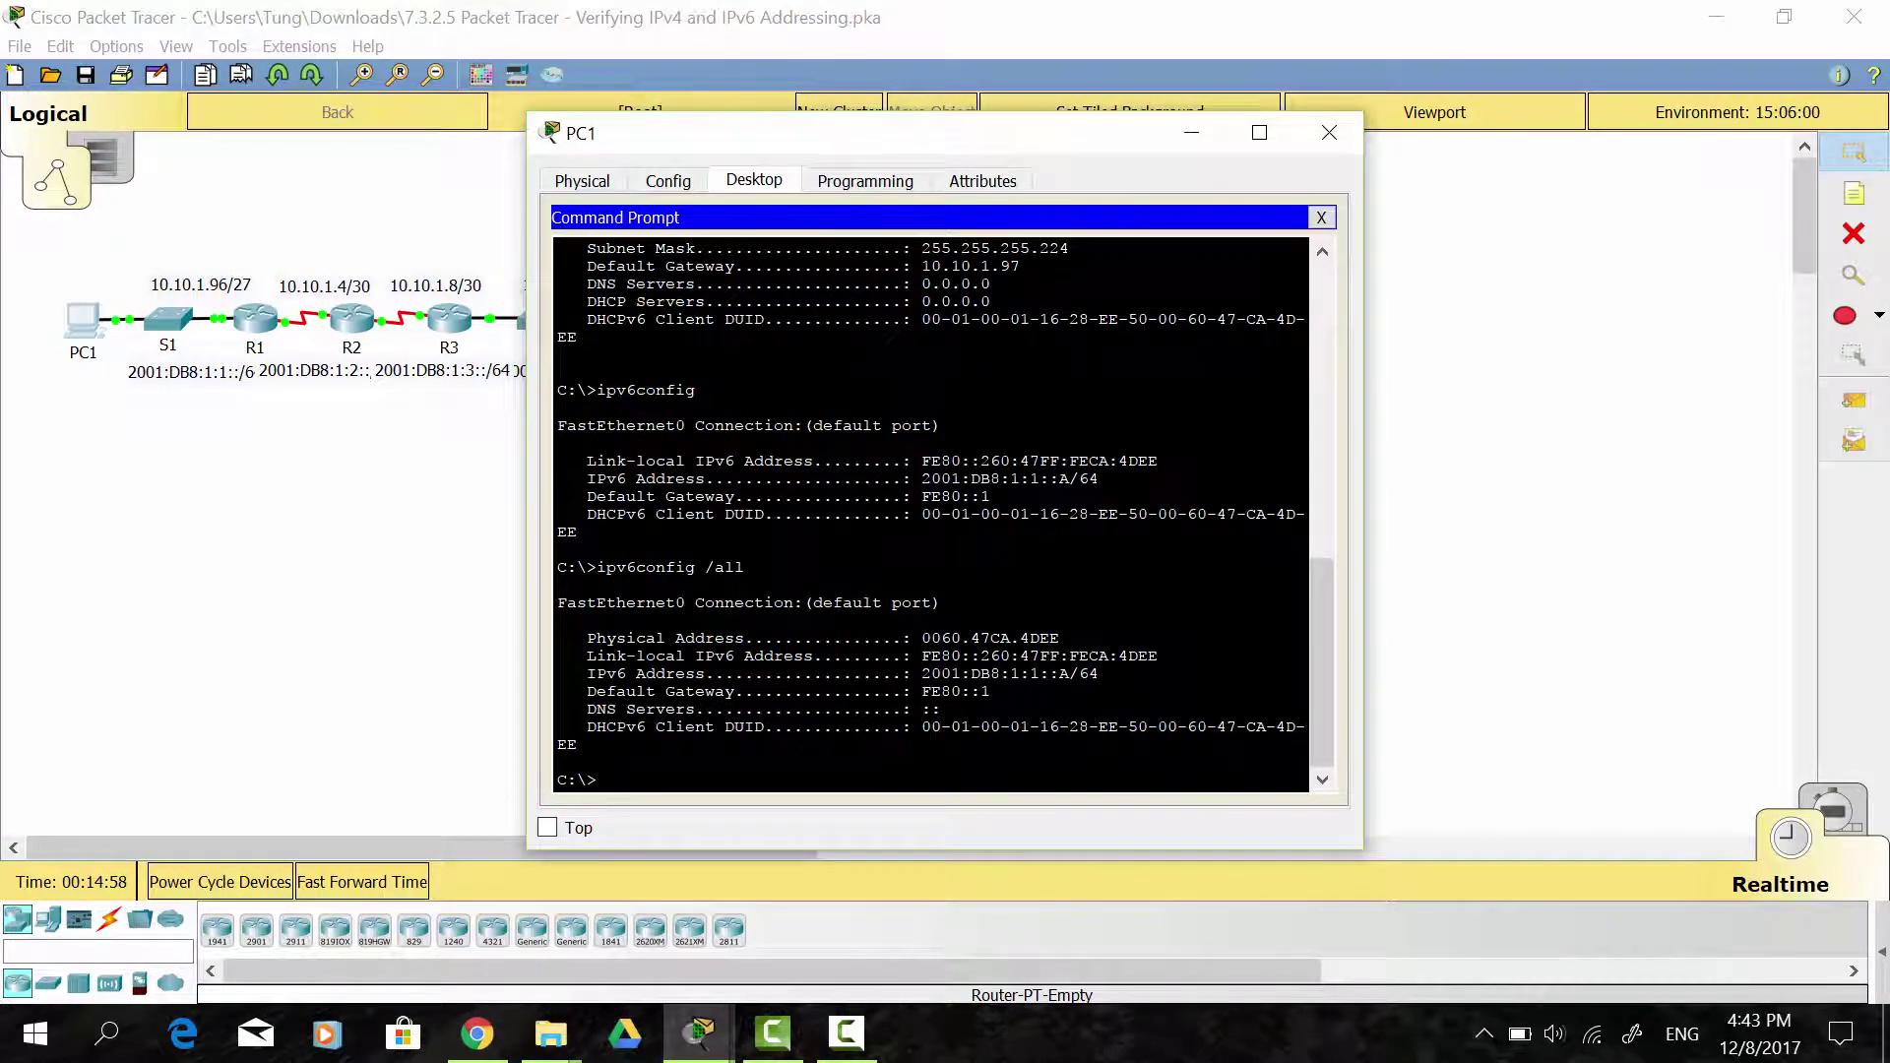
key(Return)
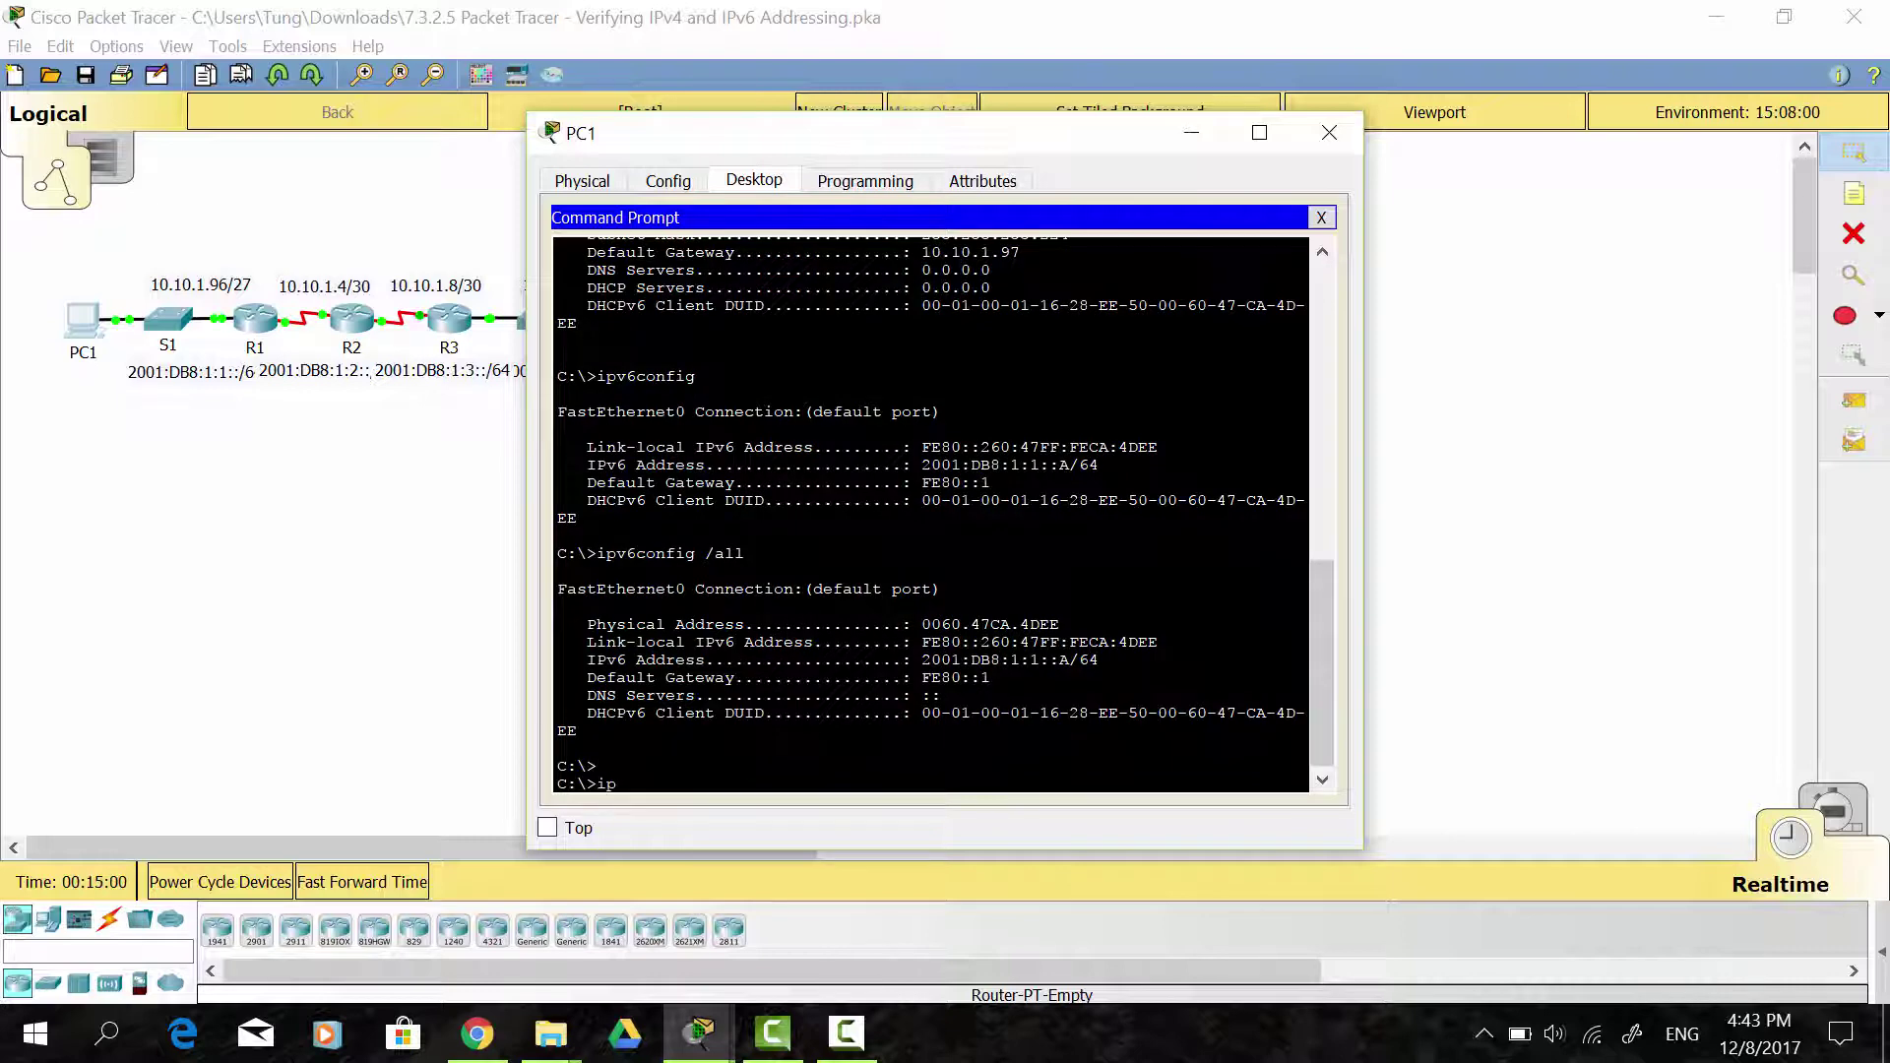
text(ipconfig)
key(Return)
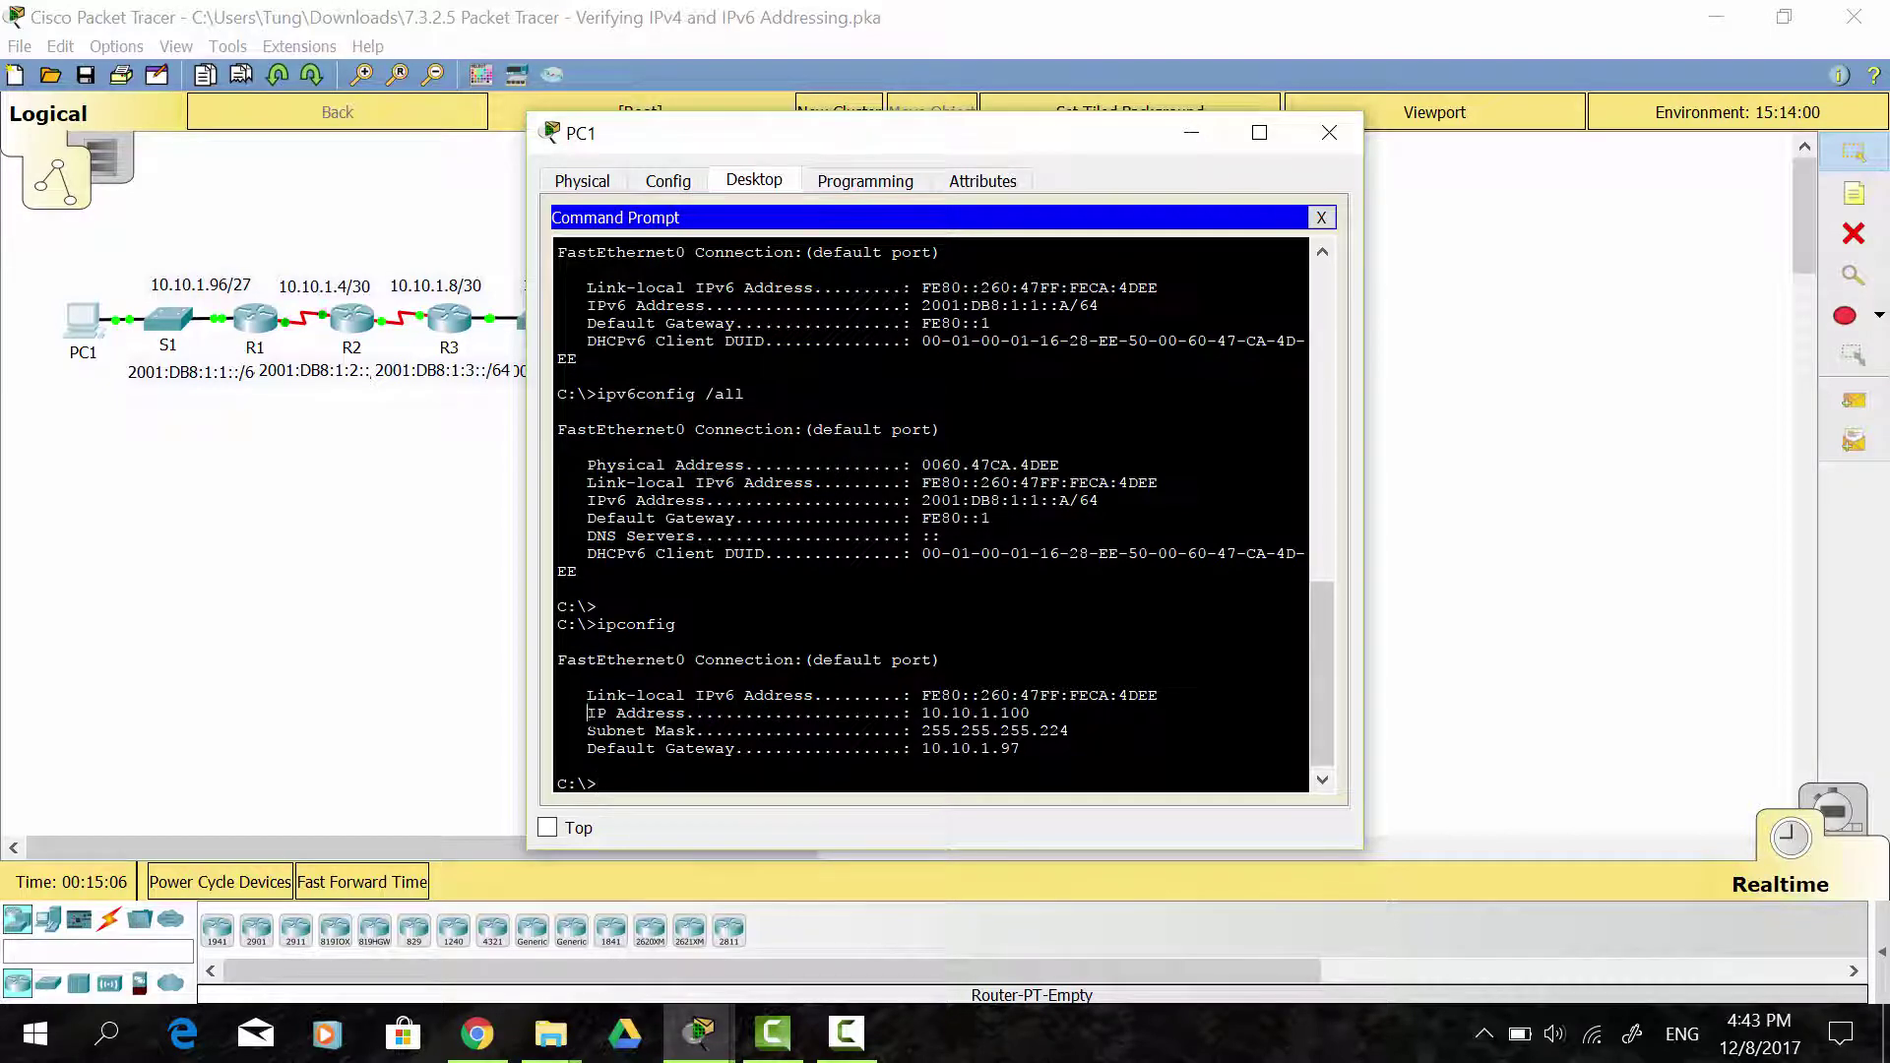
drag(587, 713, 1022, 749)
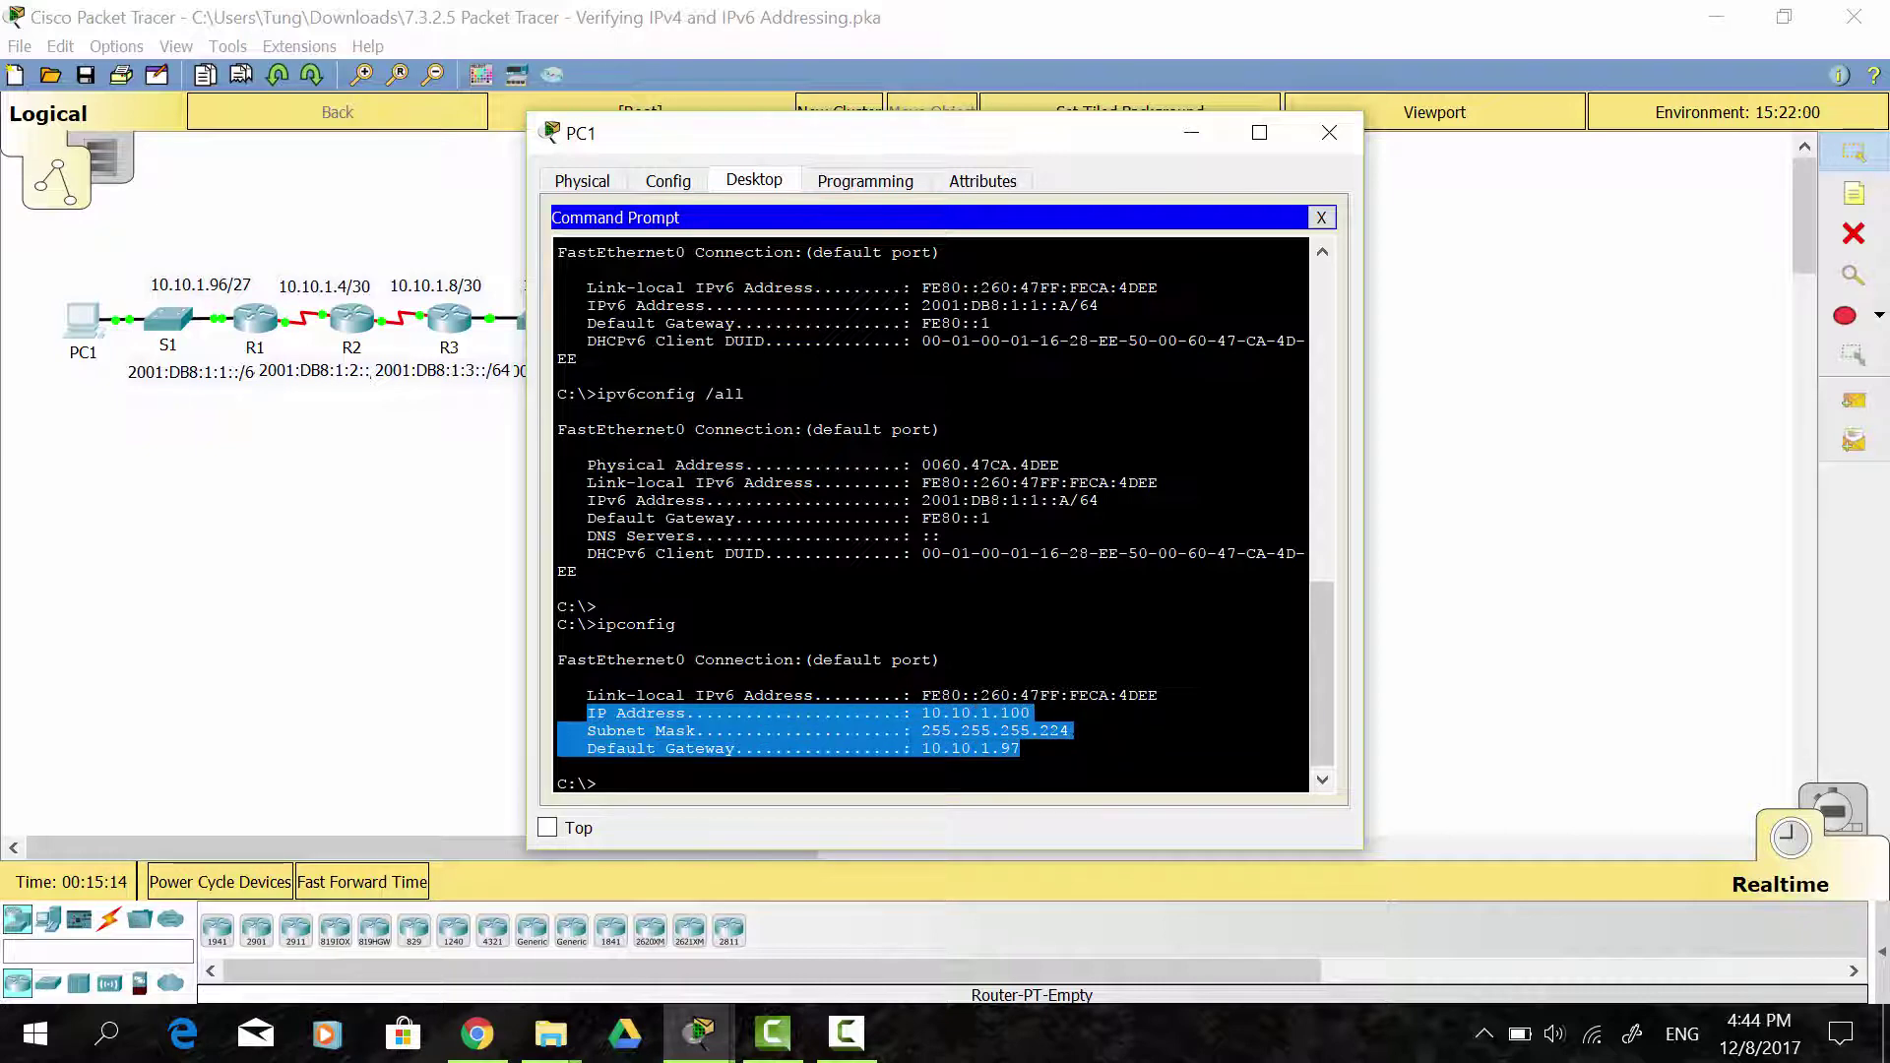
click(668, 792)
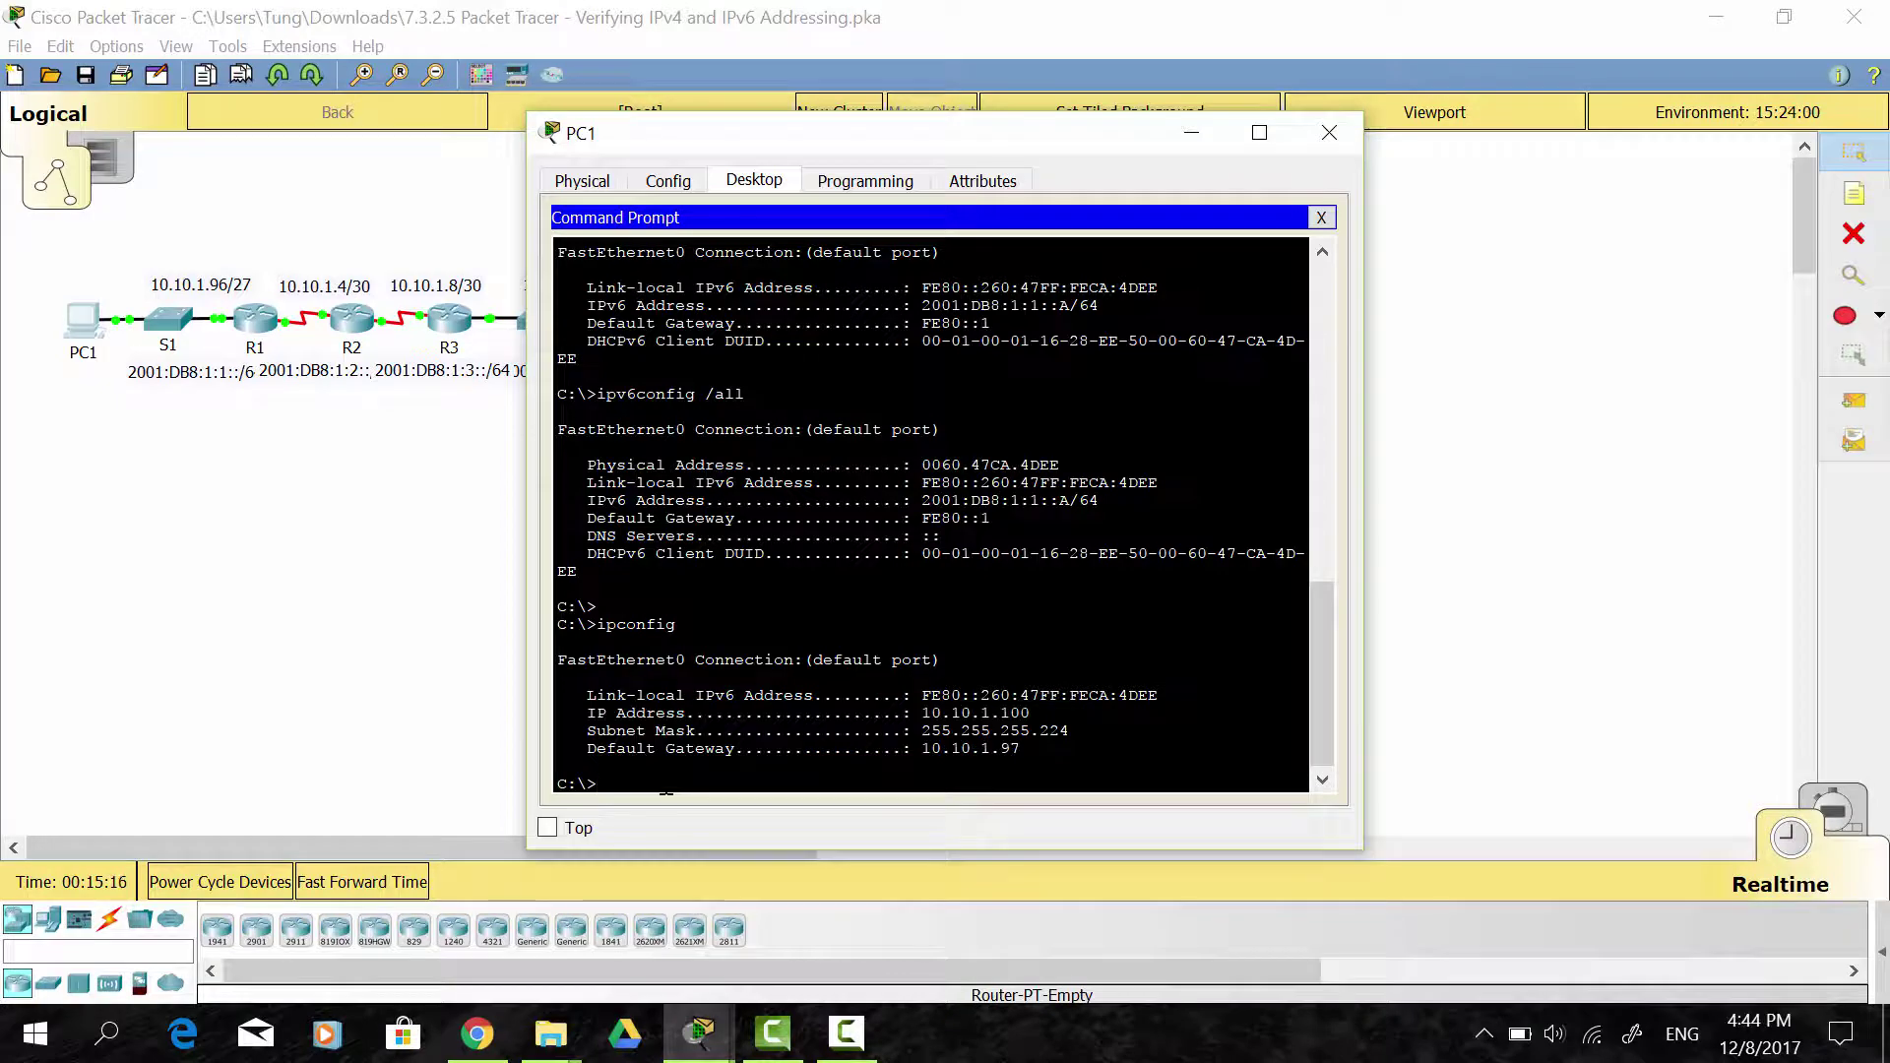
- Run ipv6config on PC1 and examine its IPv6 address and default gateway
text(ipv6config)
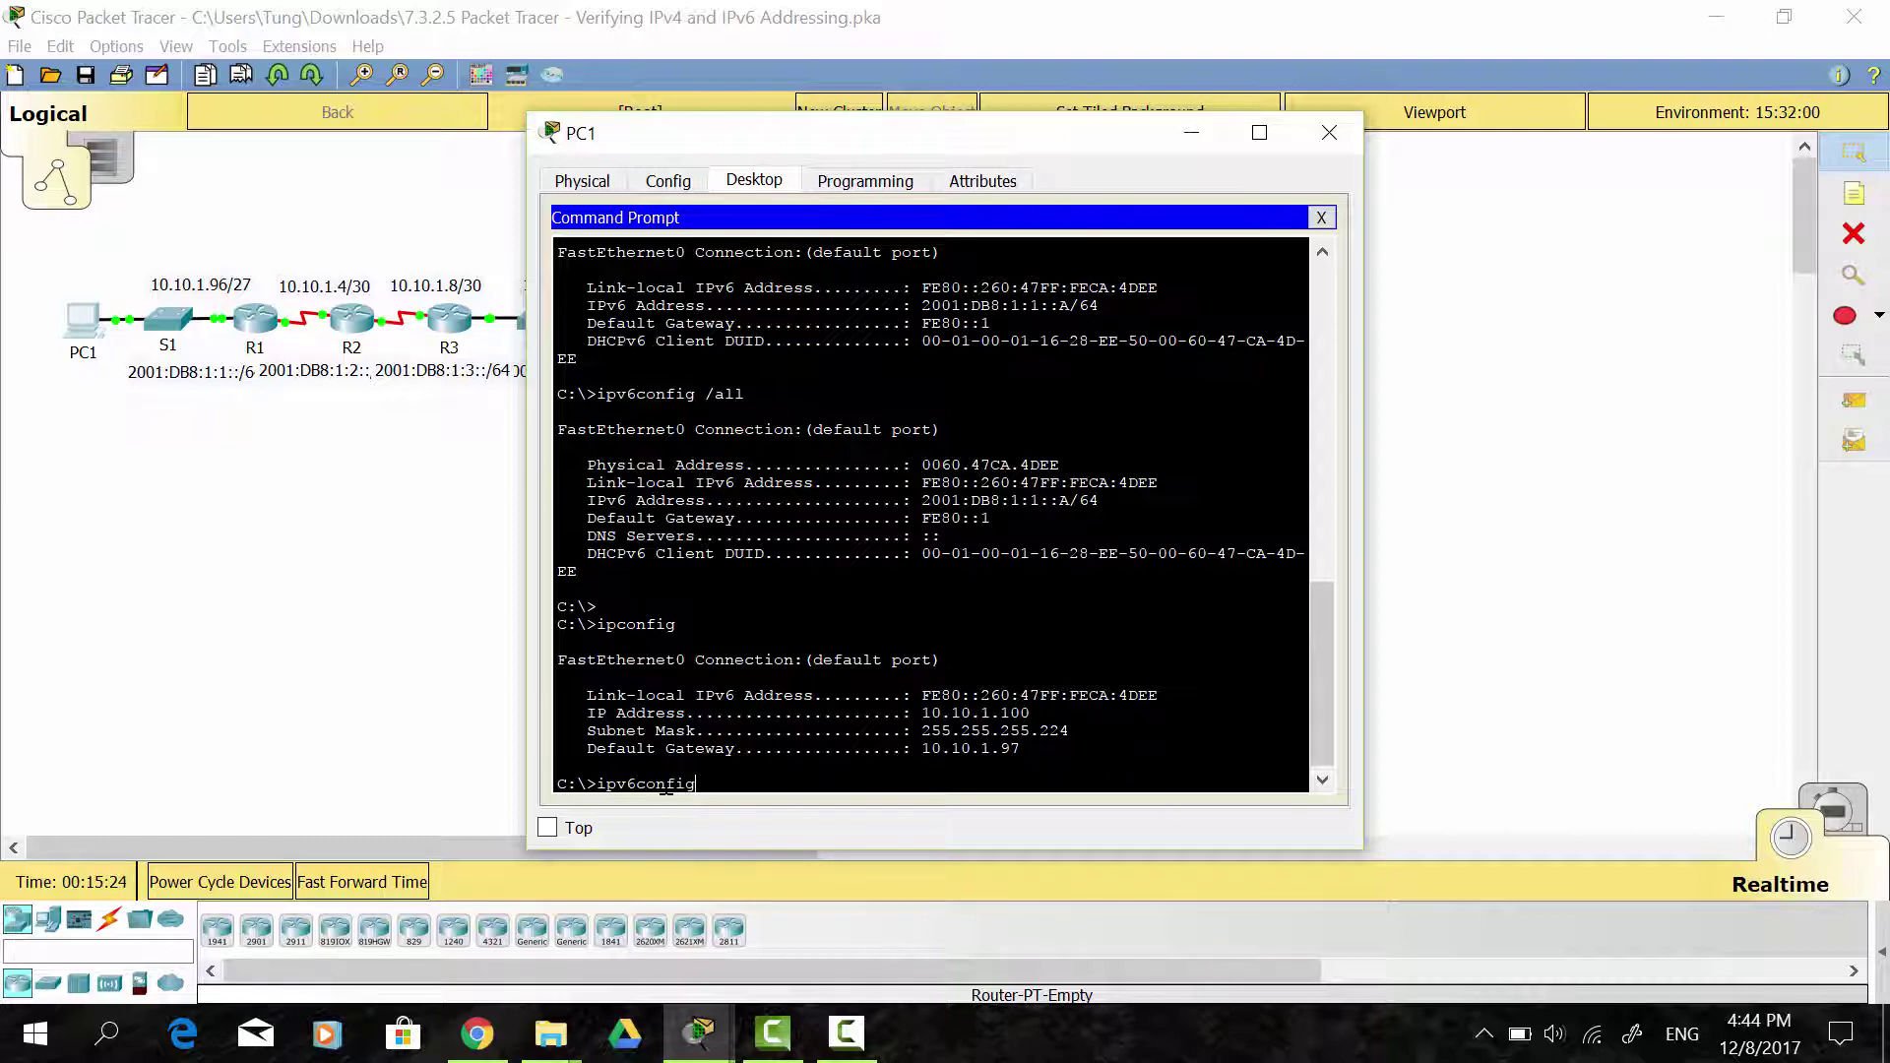
key(Return)
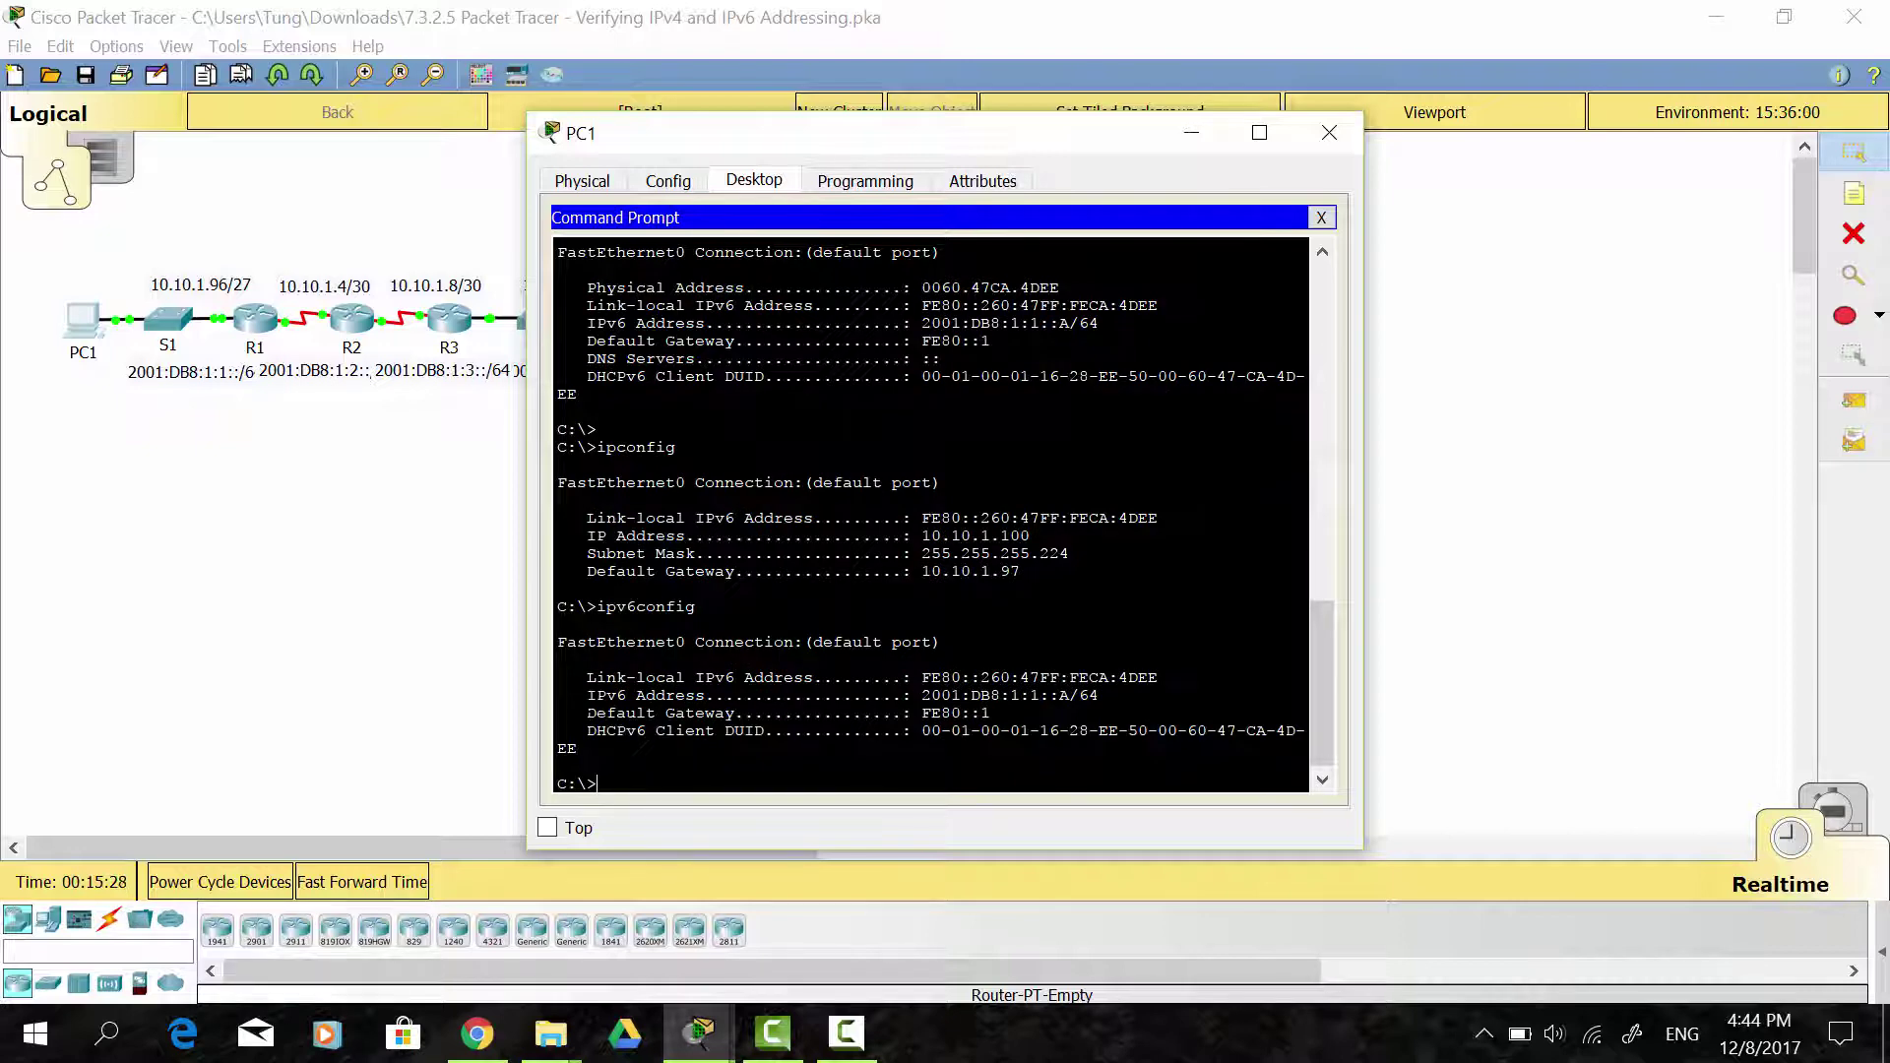
drag(587, 695, 1099, 695)
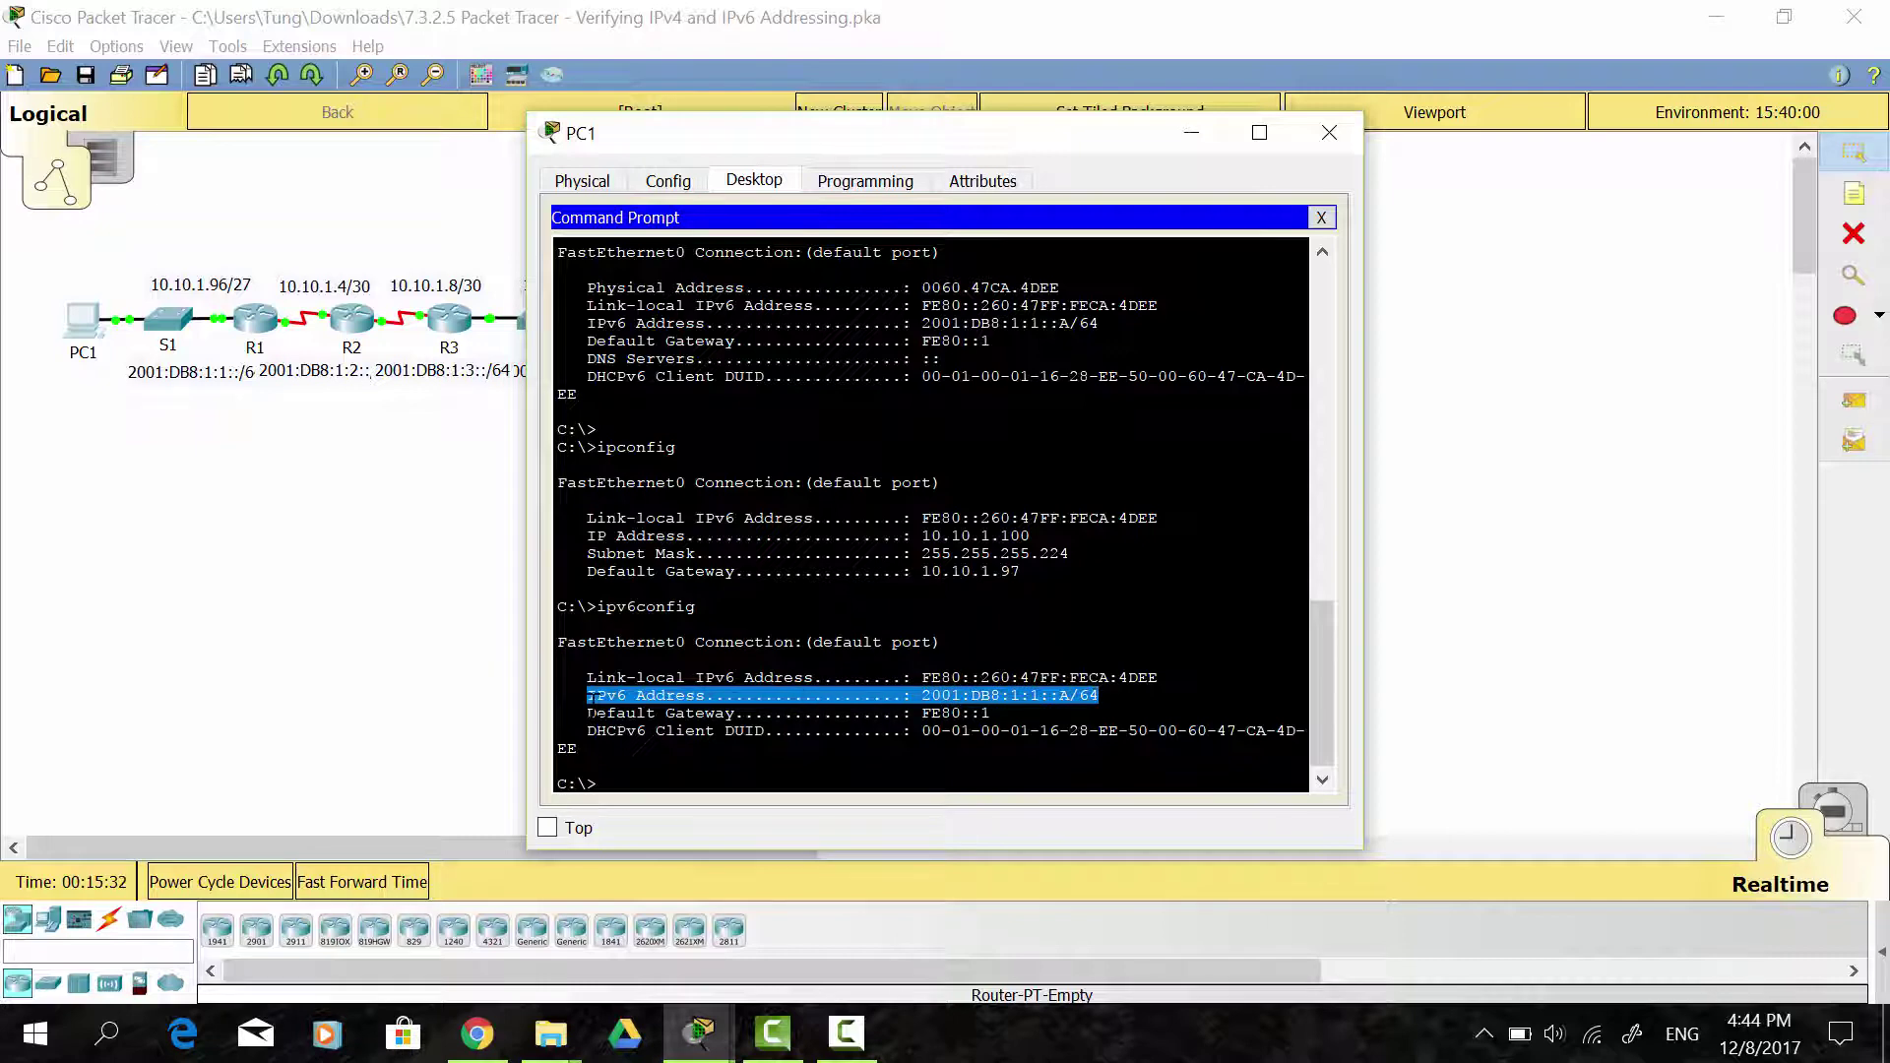
drag(587, 712, 990, 713)
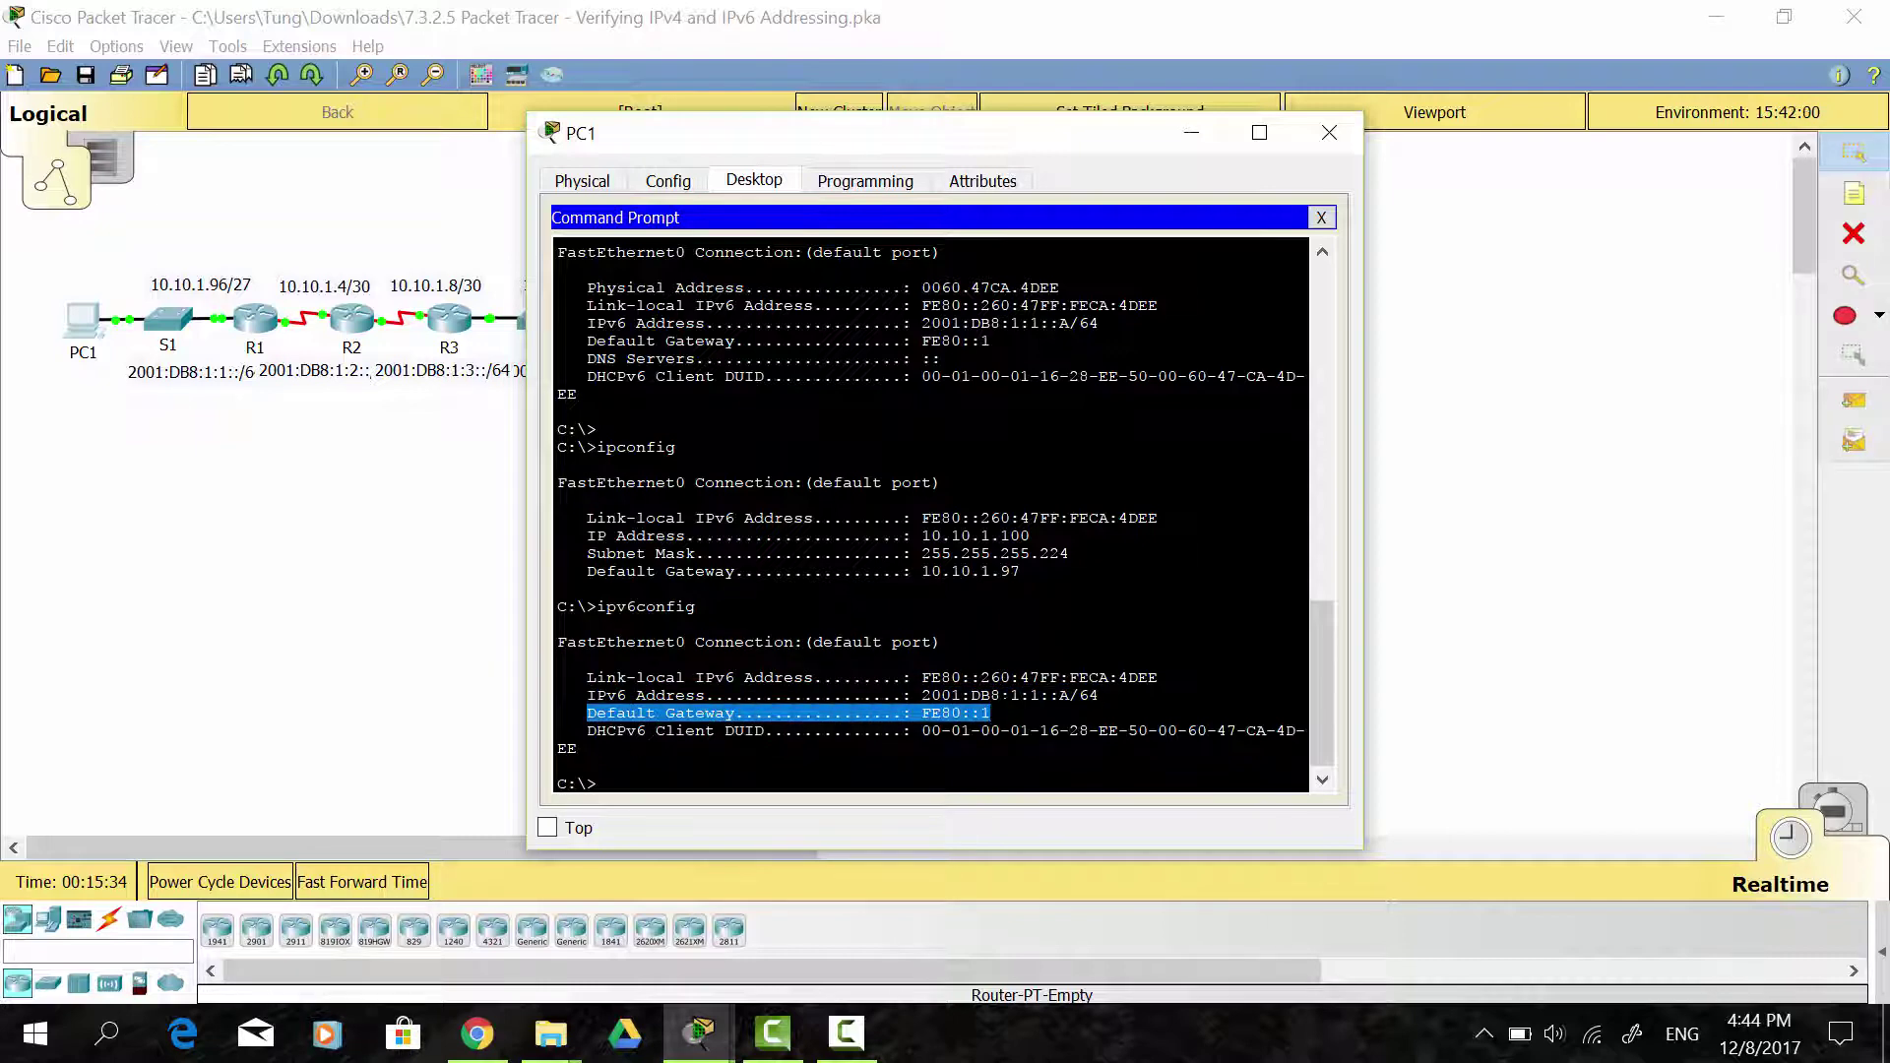
key(ctrl+c)
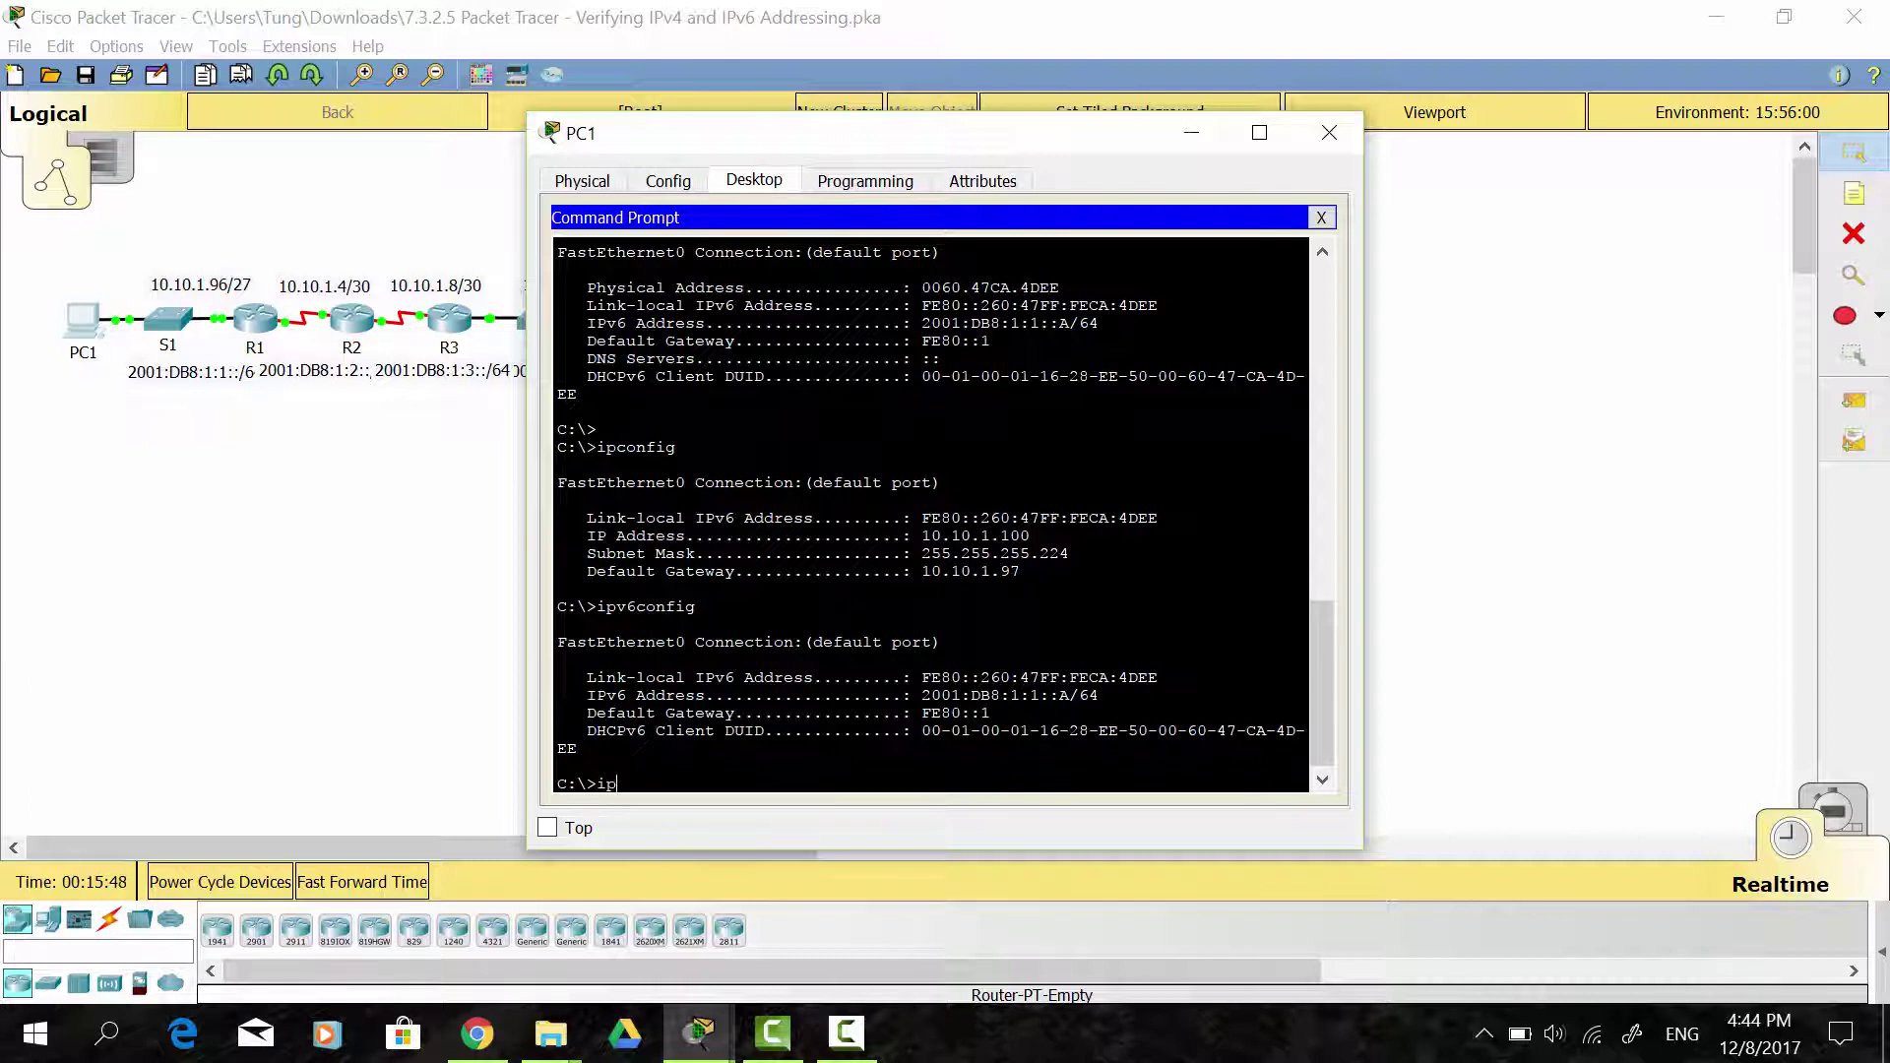
- Run ipconfig /all on PC1 and examine the DNS and DHCP server entries
text(nfig /all)
key(Return)
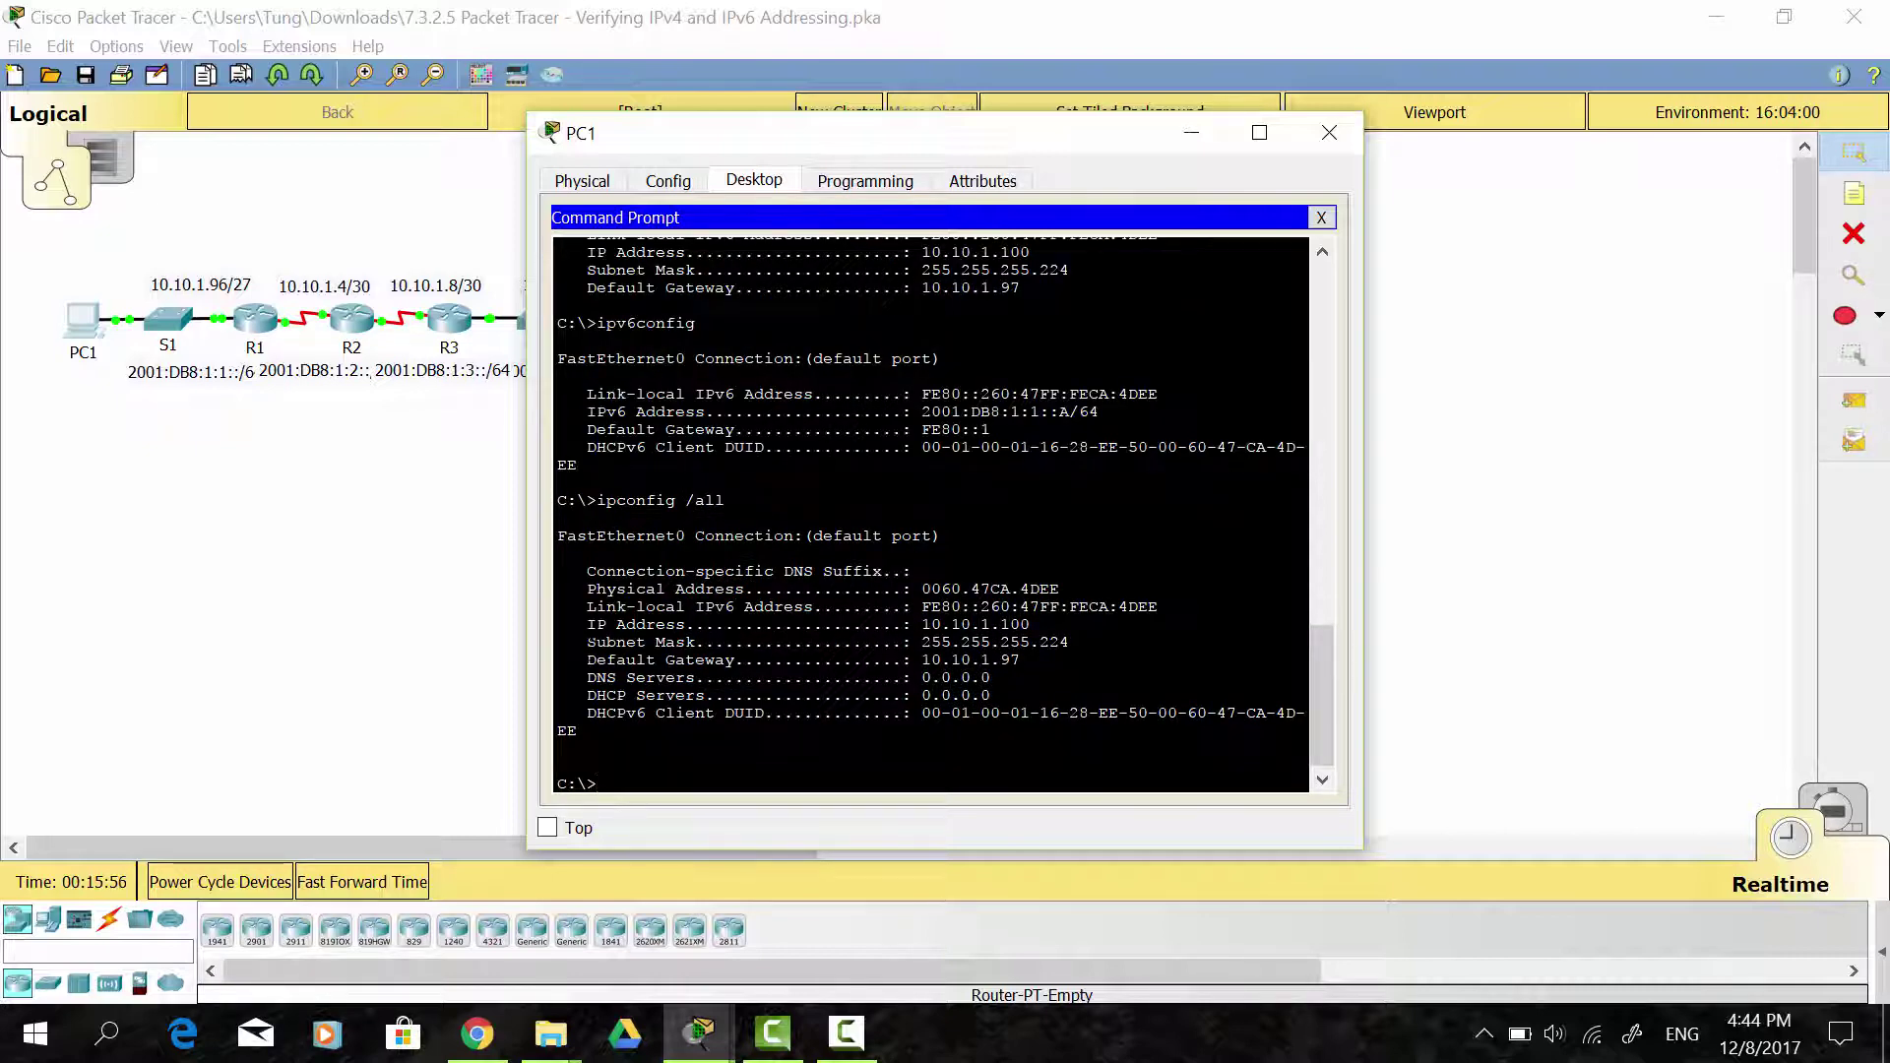
drag(578, 677, 991, 678)
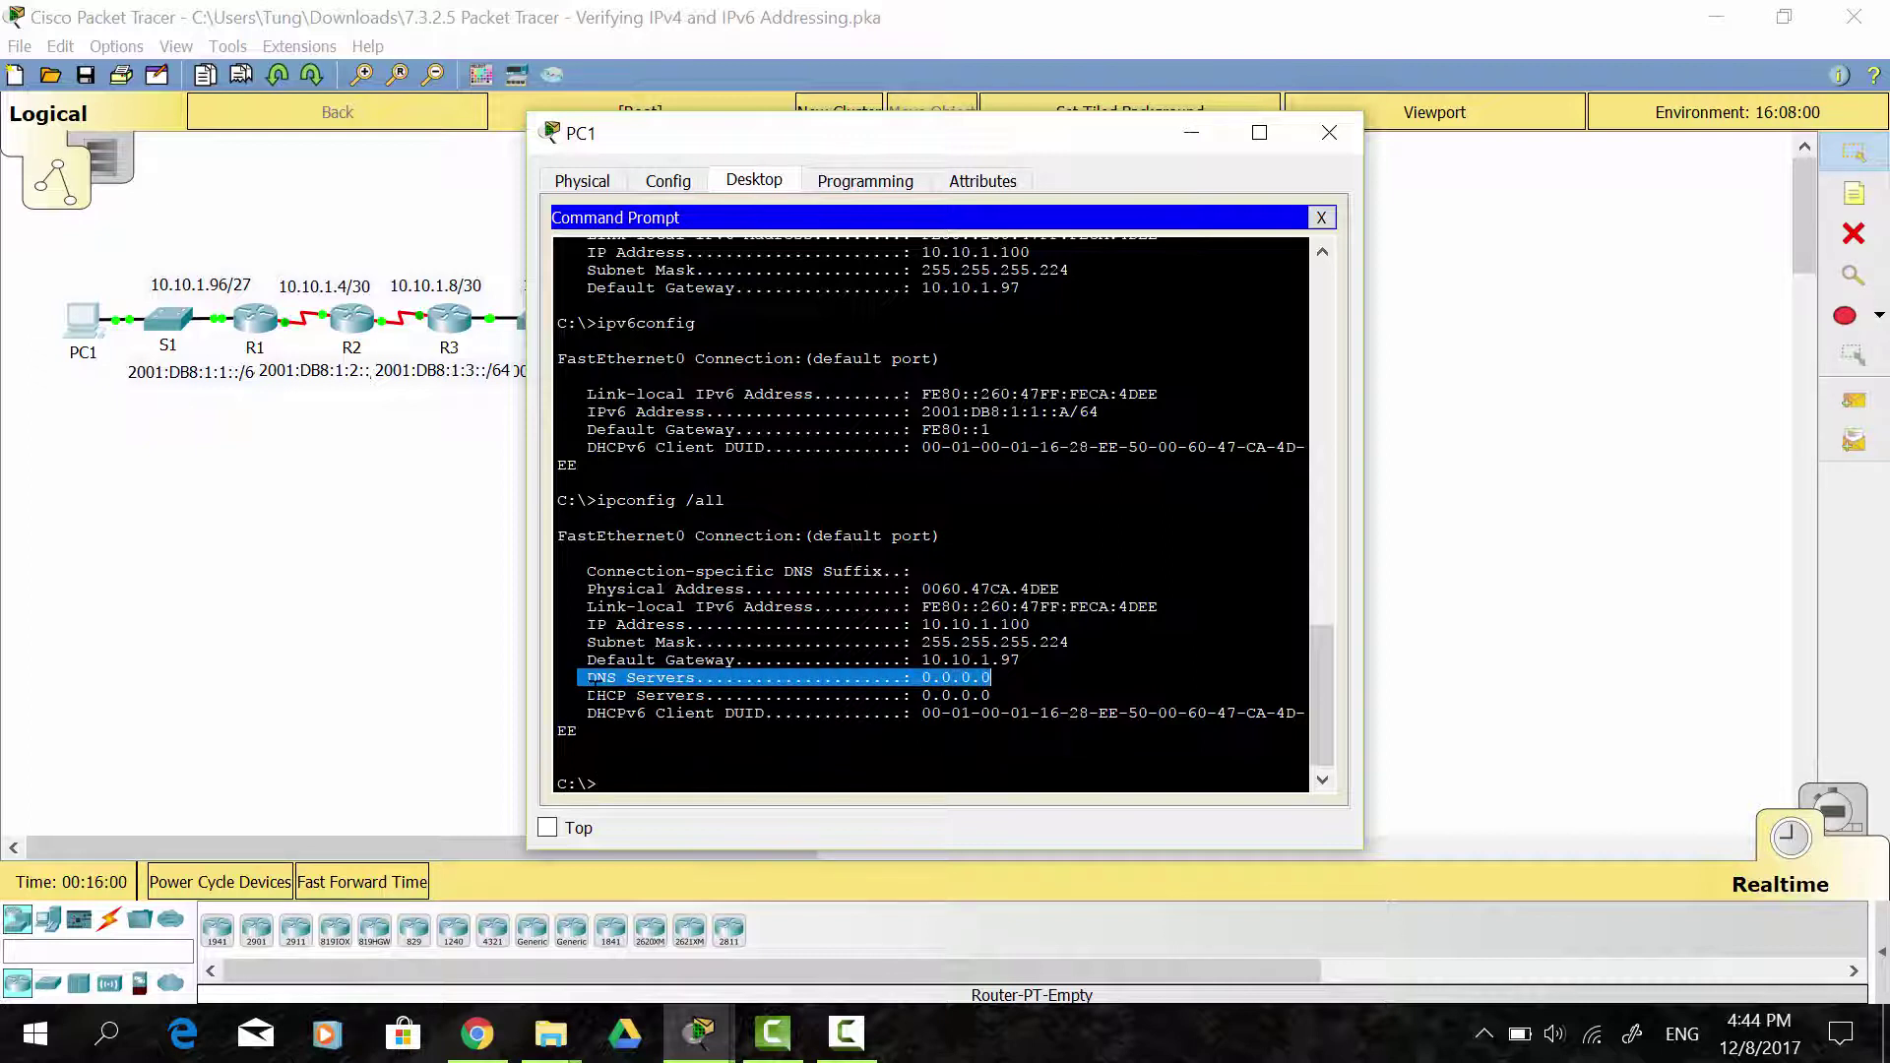
drag(587, 696, 990, 695)
key(ctrl+c)
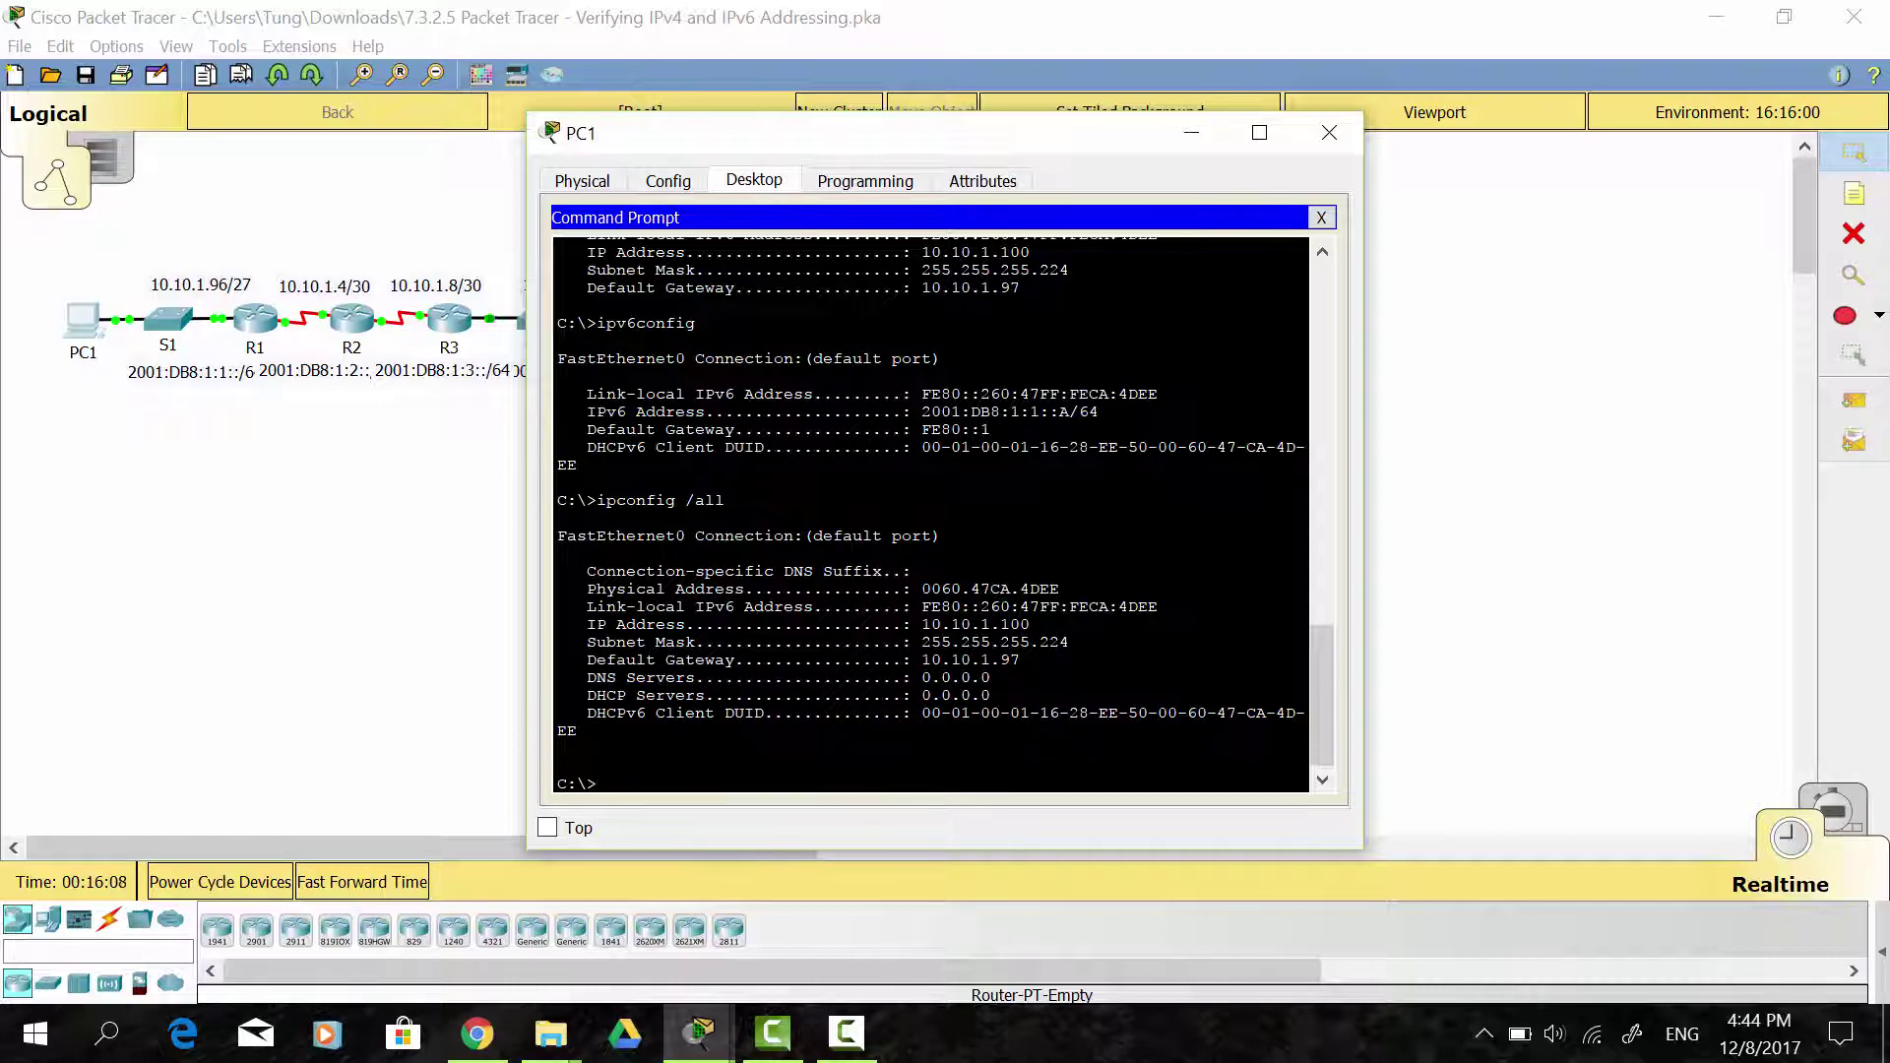
- Run ipv6config /all on PC1, examine the DNS servers entry, and close the PC1 window
text(pv6config /all)
key(Return)
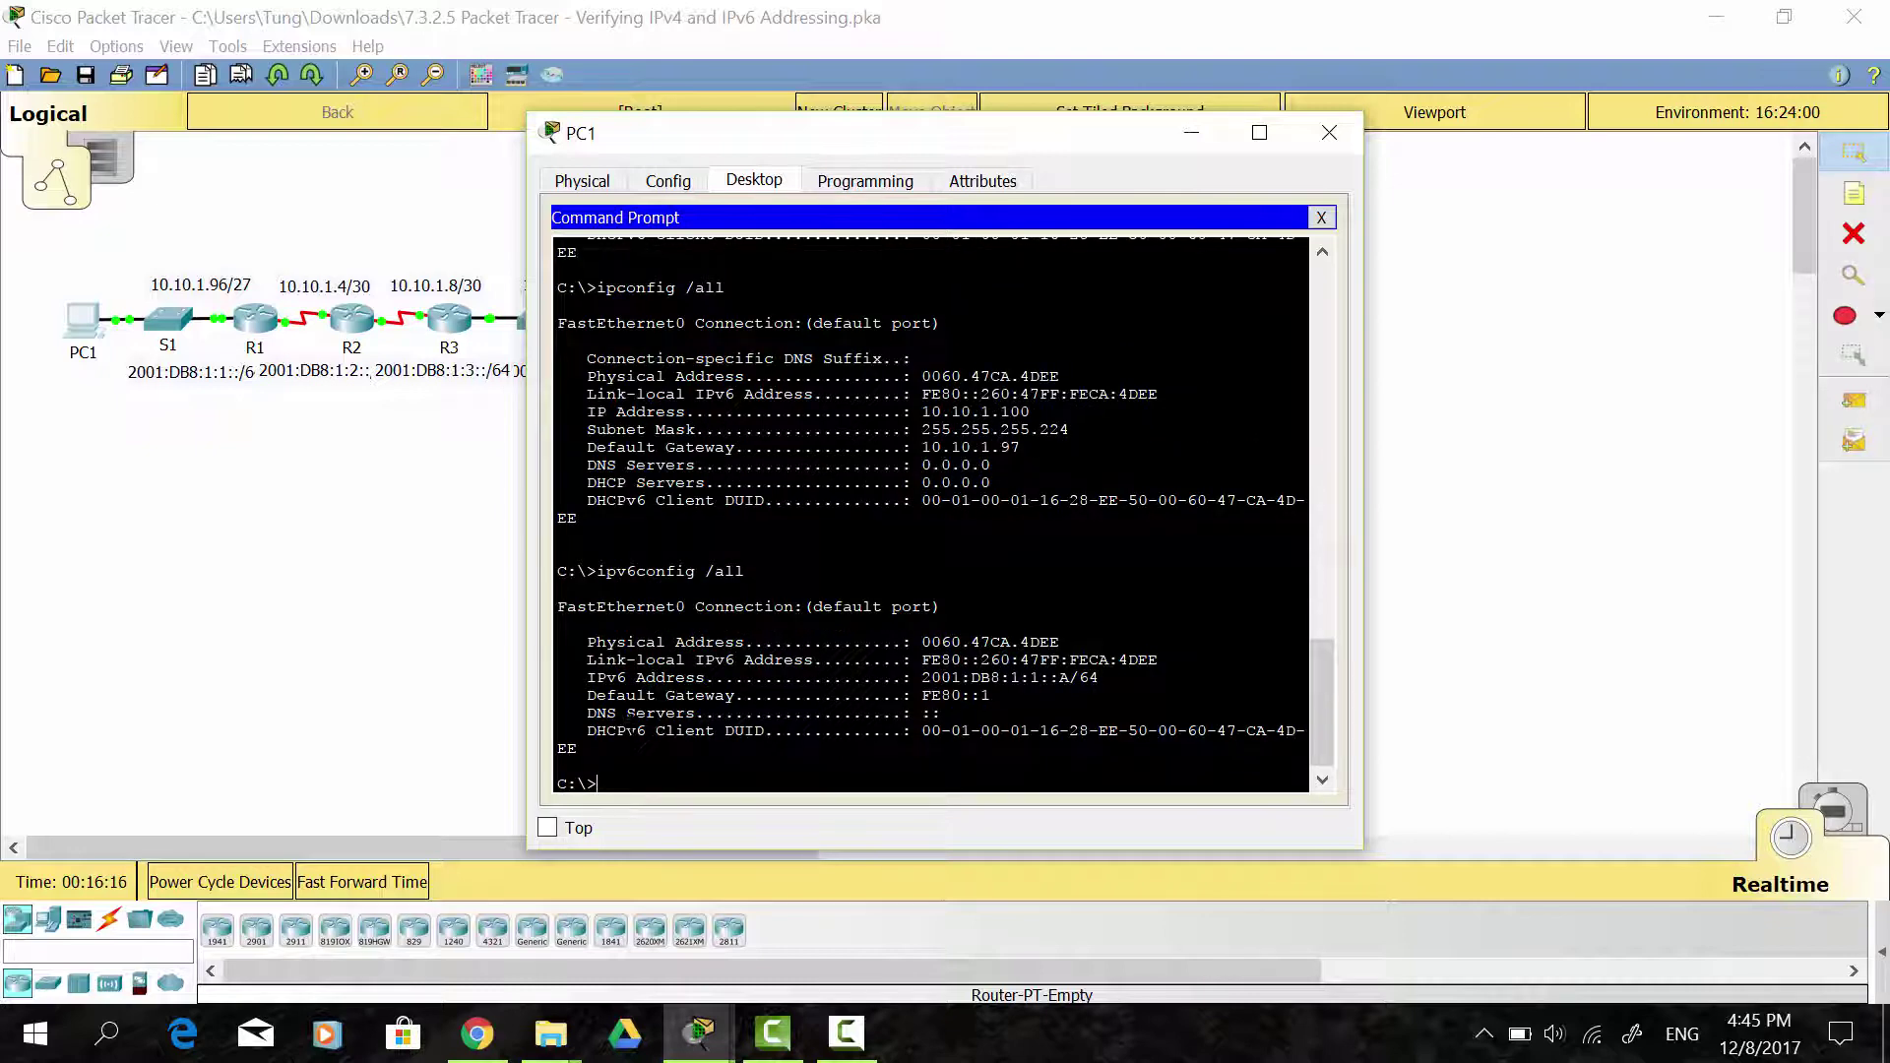
drag(588, 713, 940, 713)
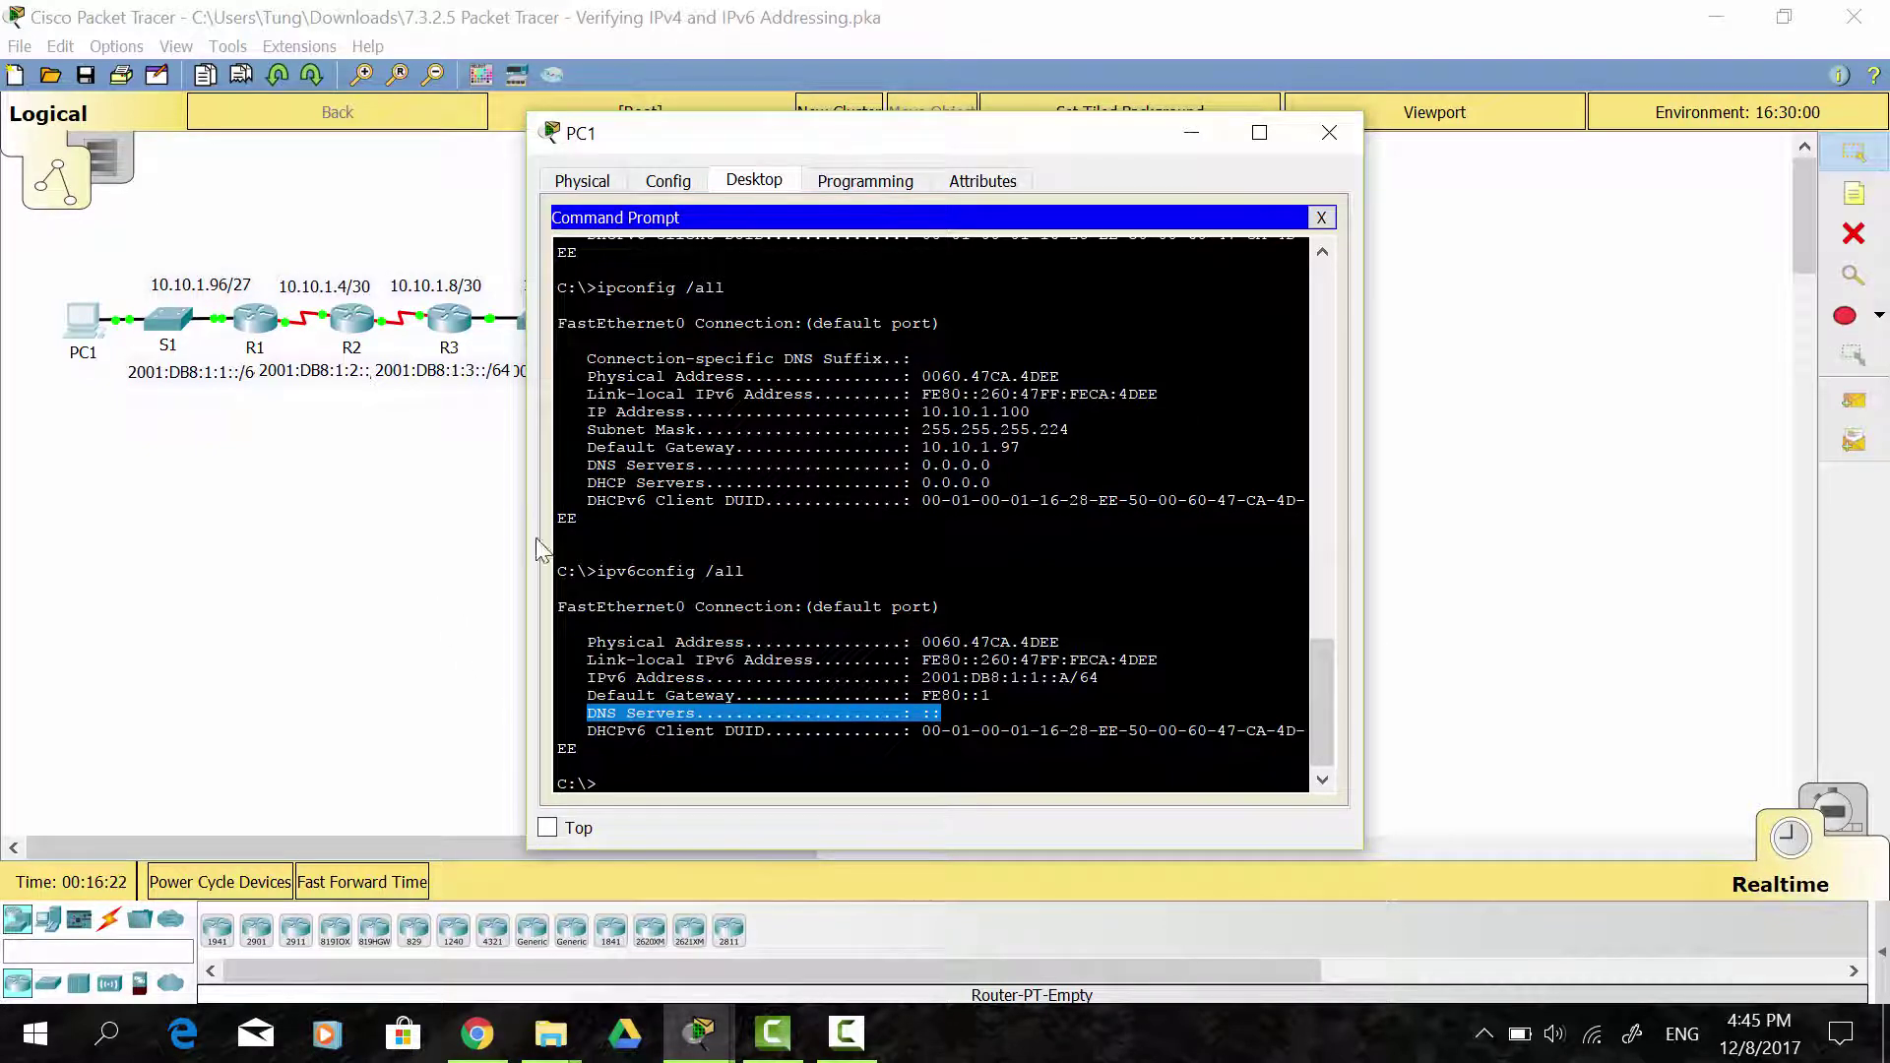
click(1328, 133)
drag(746, 263, 625, 382)
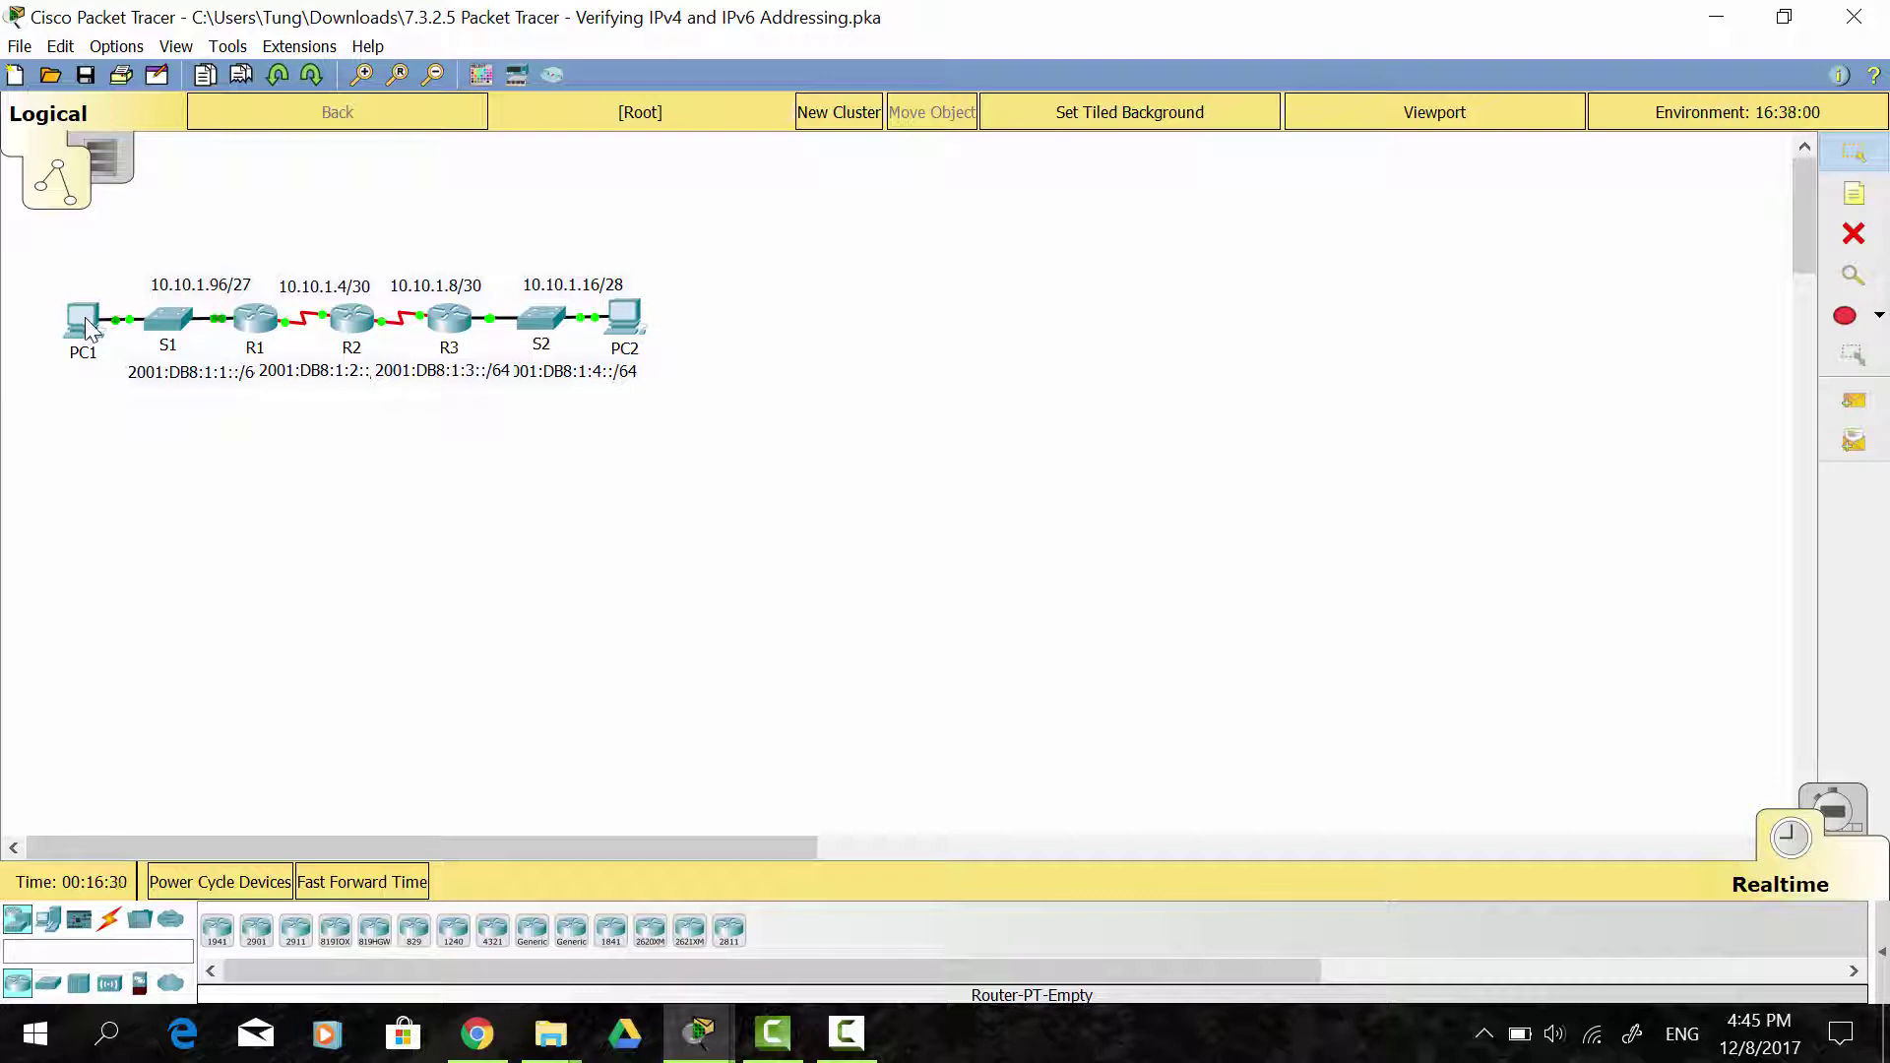
- Return to the PT Activity instructions, review the addressing table and Part 1, and locate Part 2 on testing connectivity using ping
mouse_move(699, 1034)
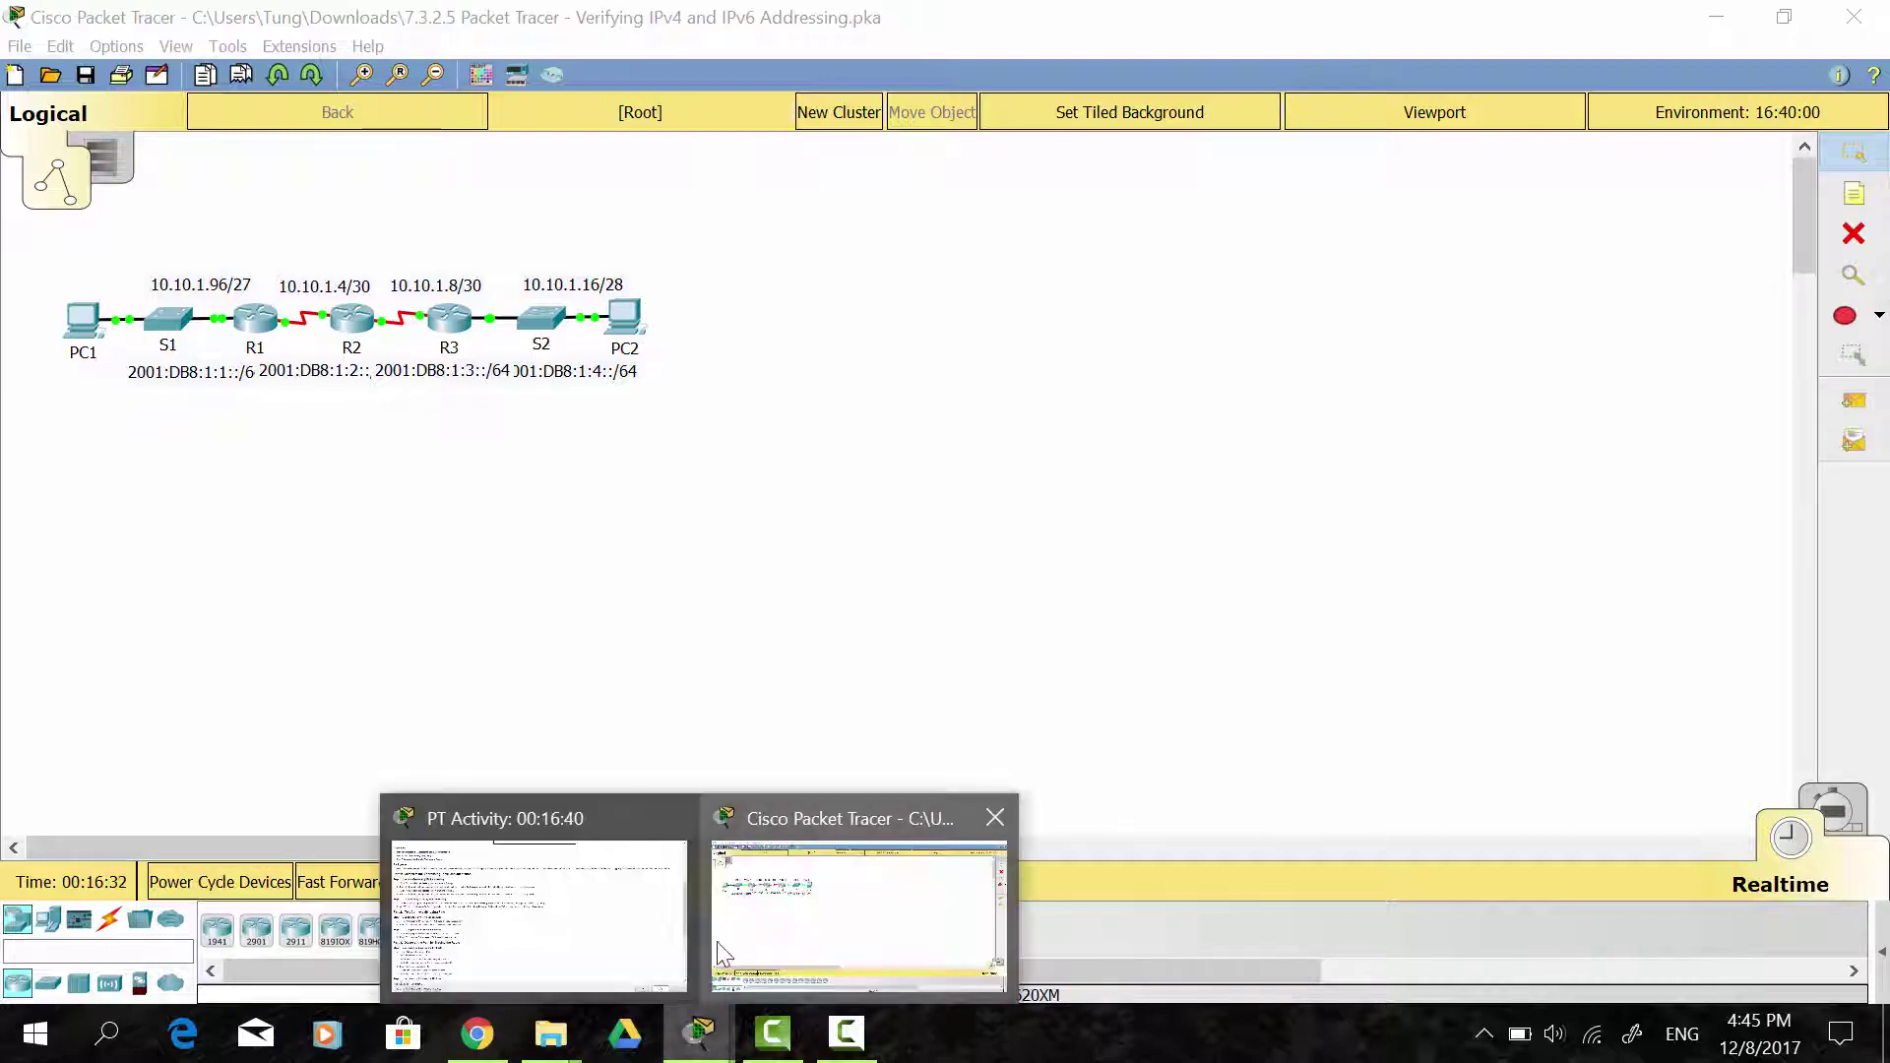
click(603, 932)
scroll(894, 545, up, 5)
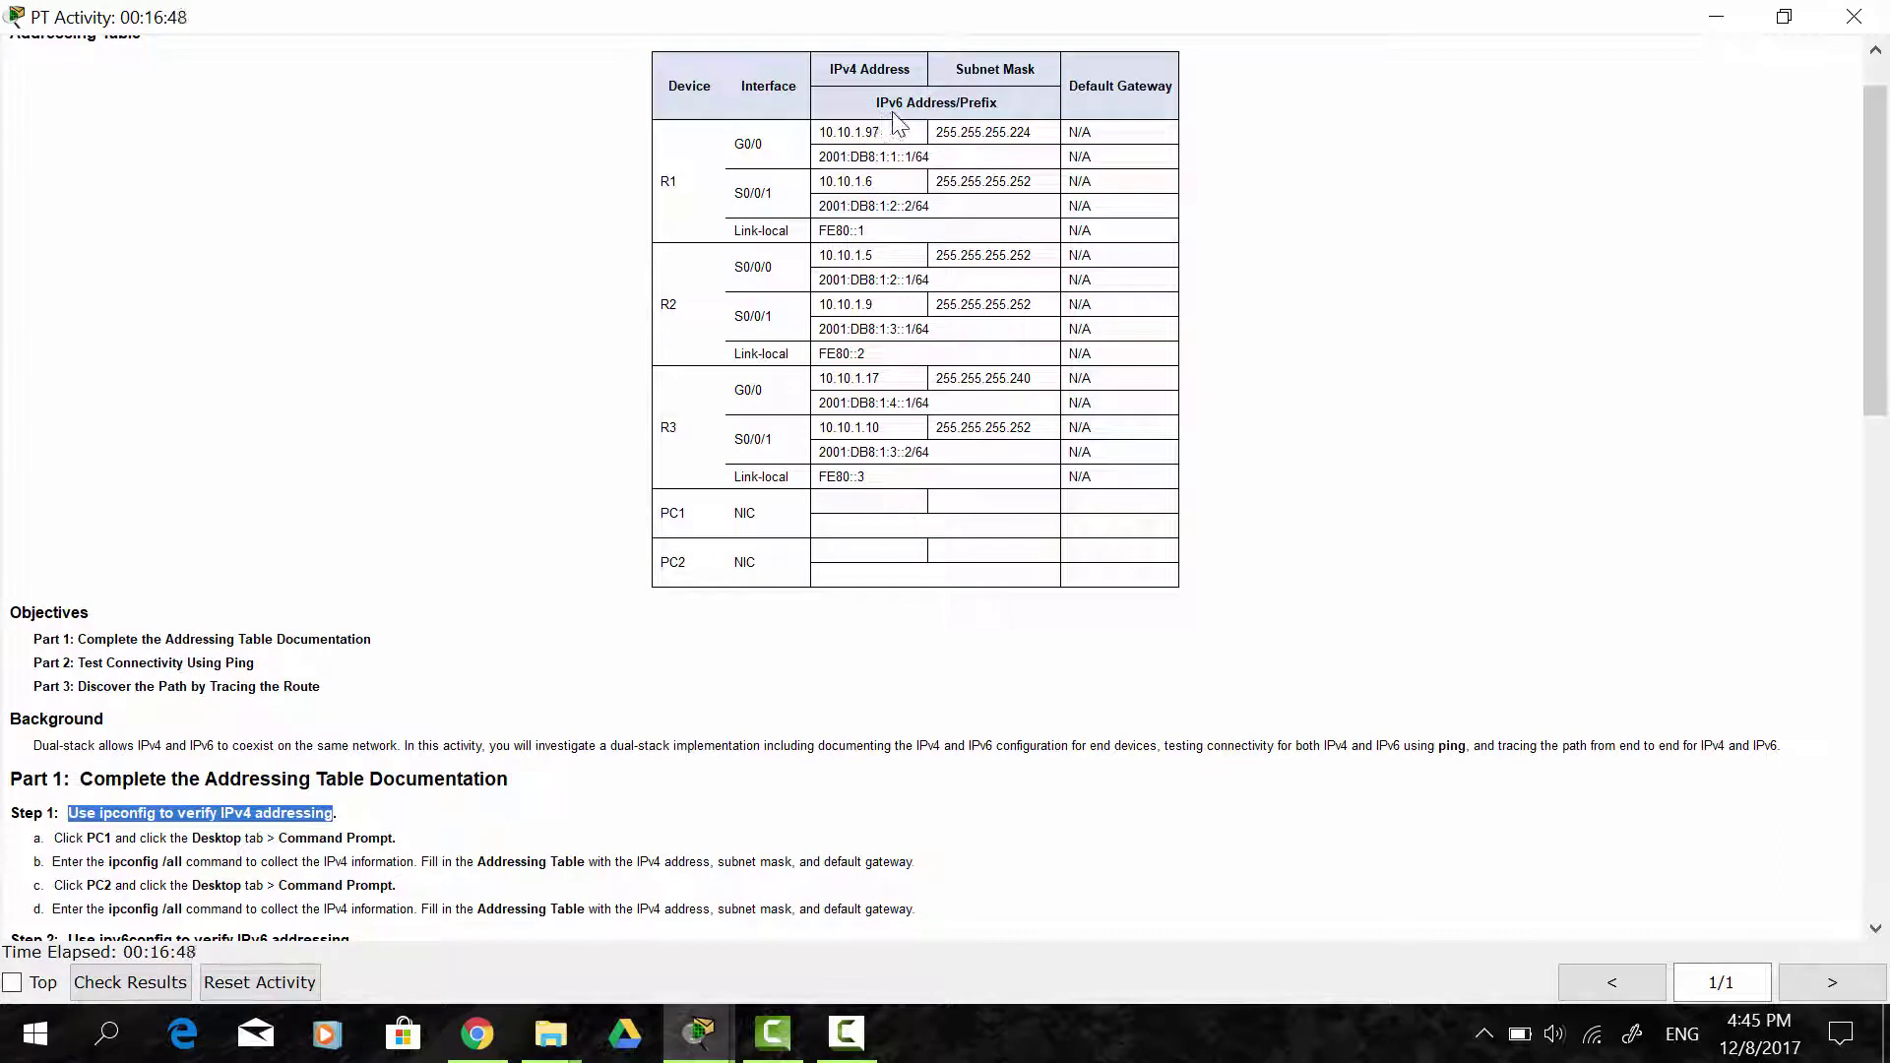
scroll(796, 532, down, 3)
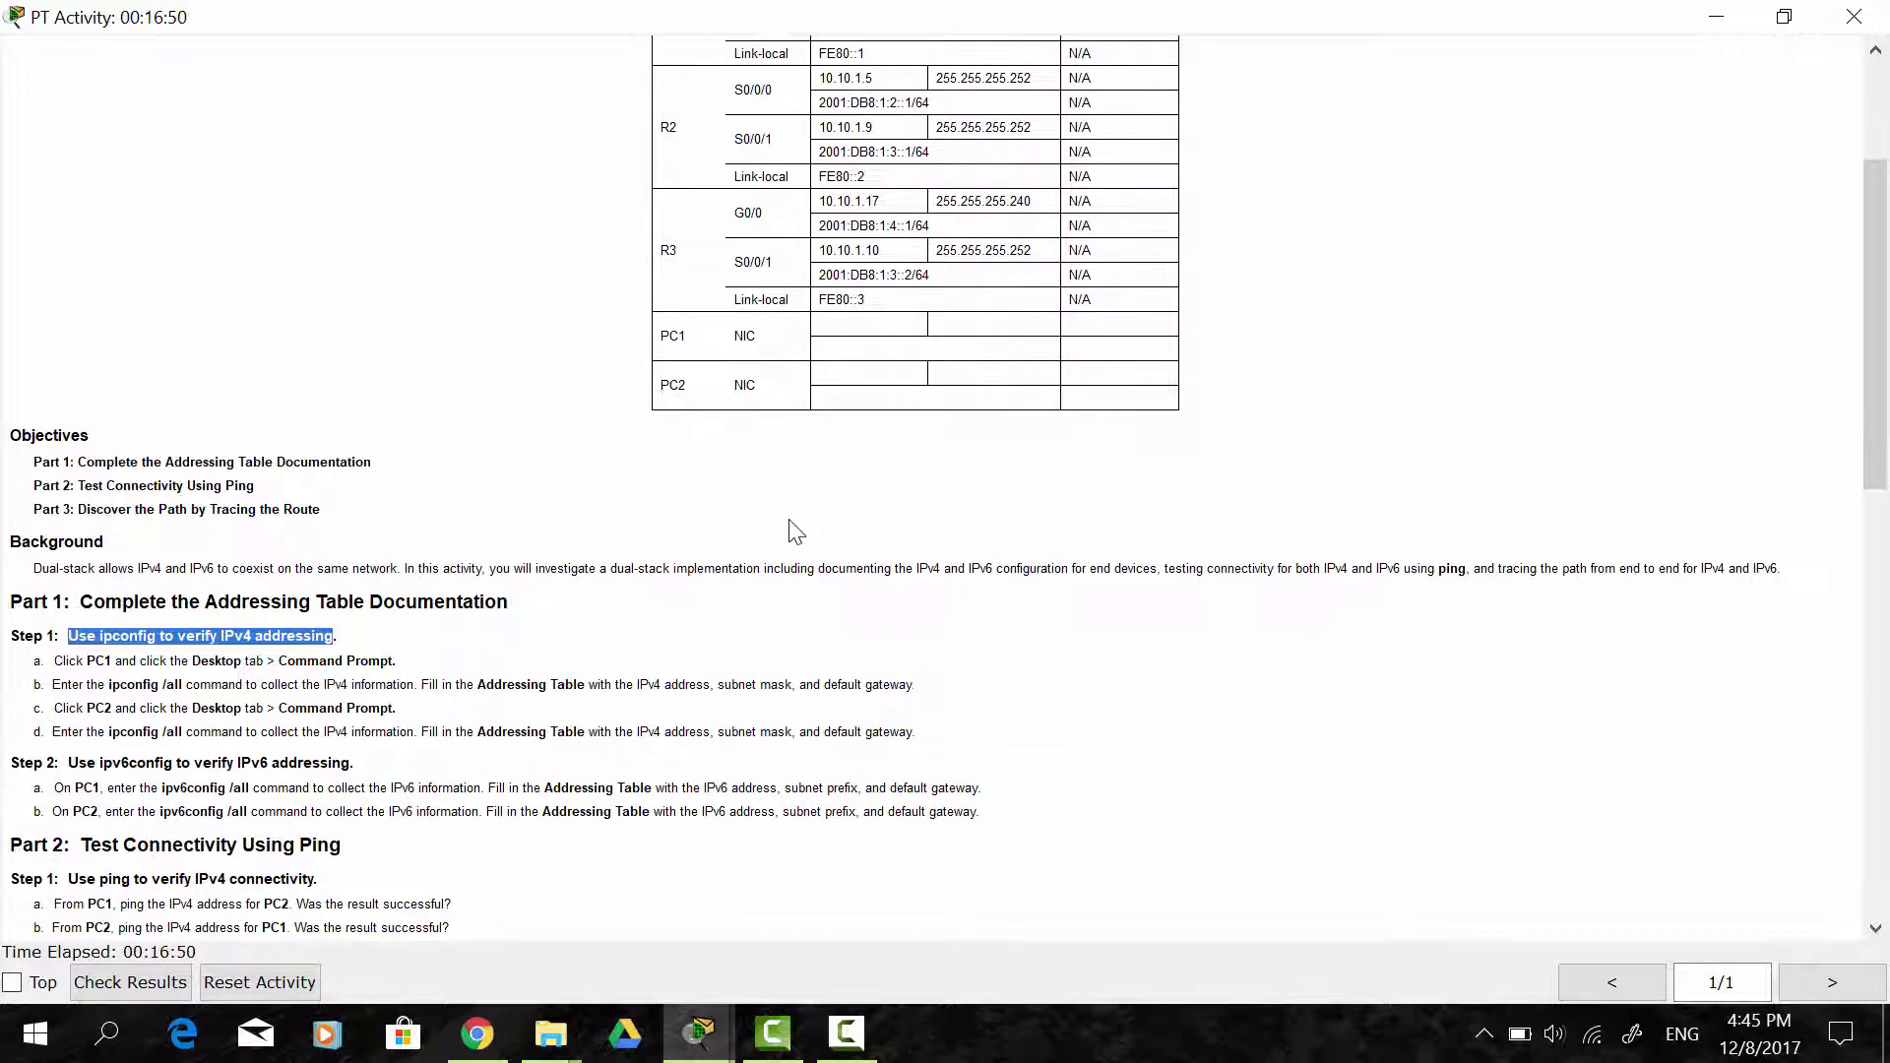
scroll(795, 532, down, 5)
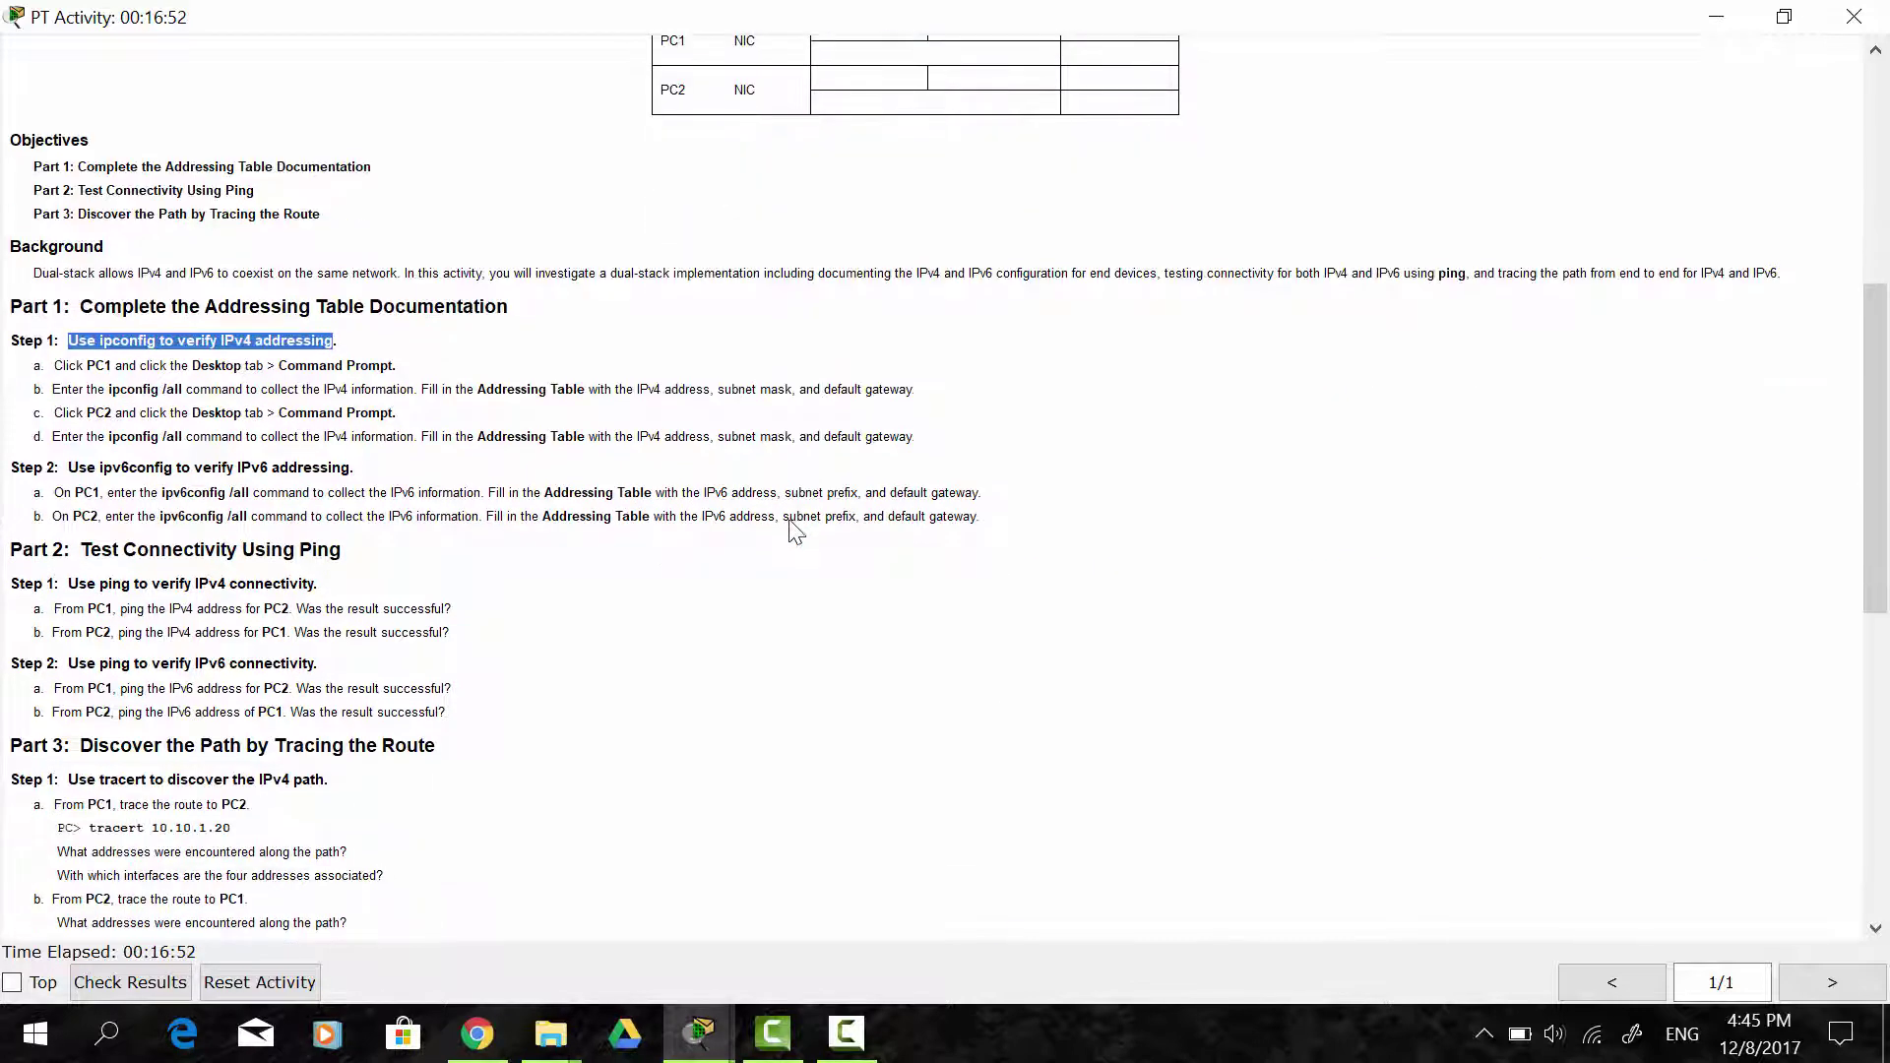
scroll(704, 556, down, 1)
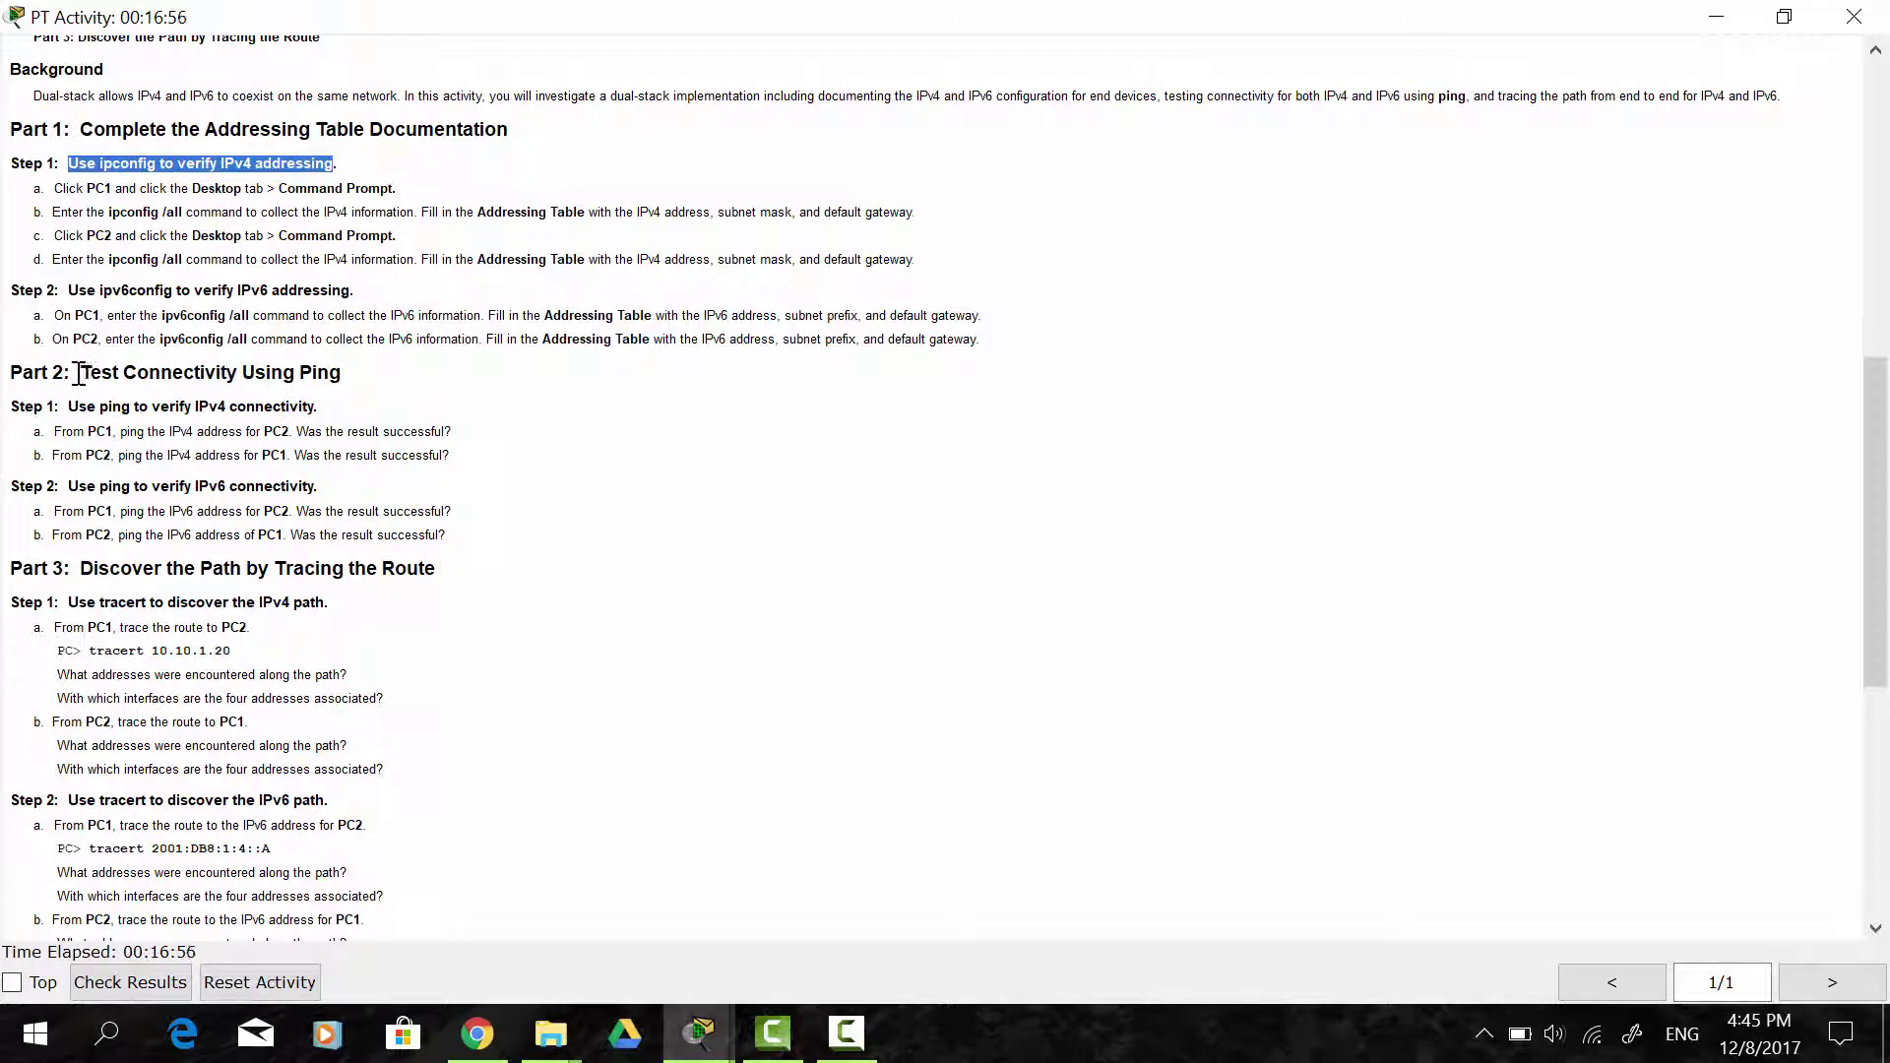
drag(79, 374, 348, 375)
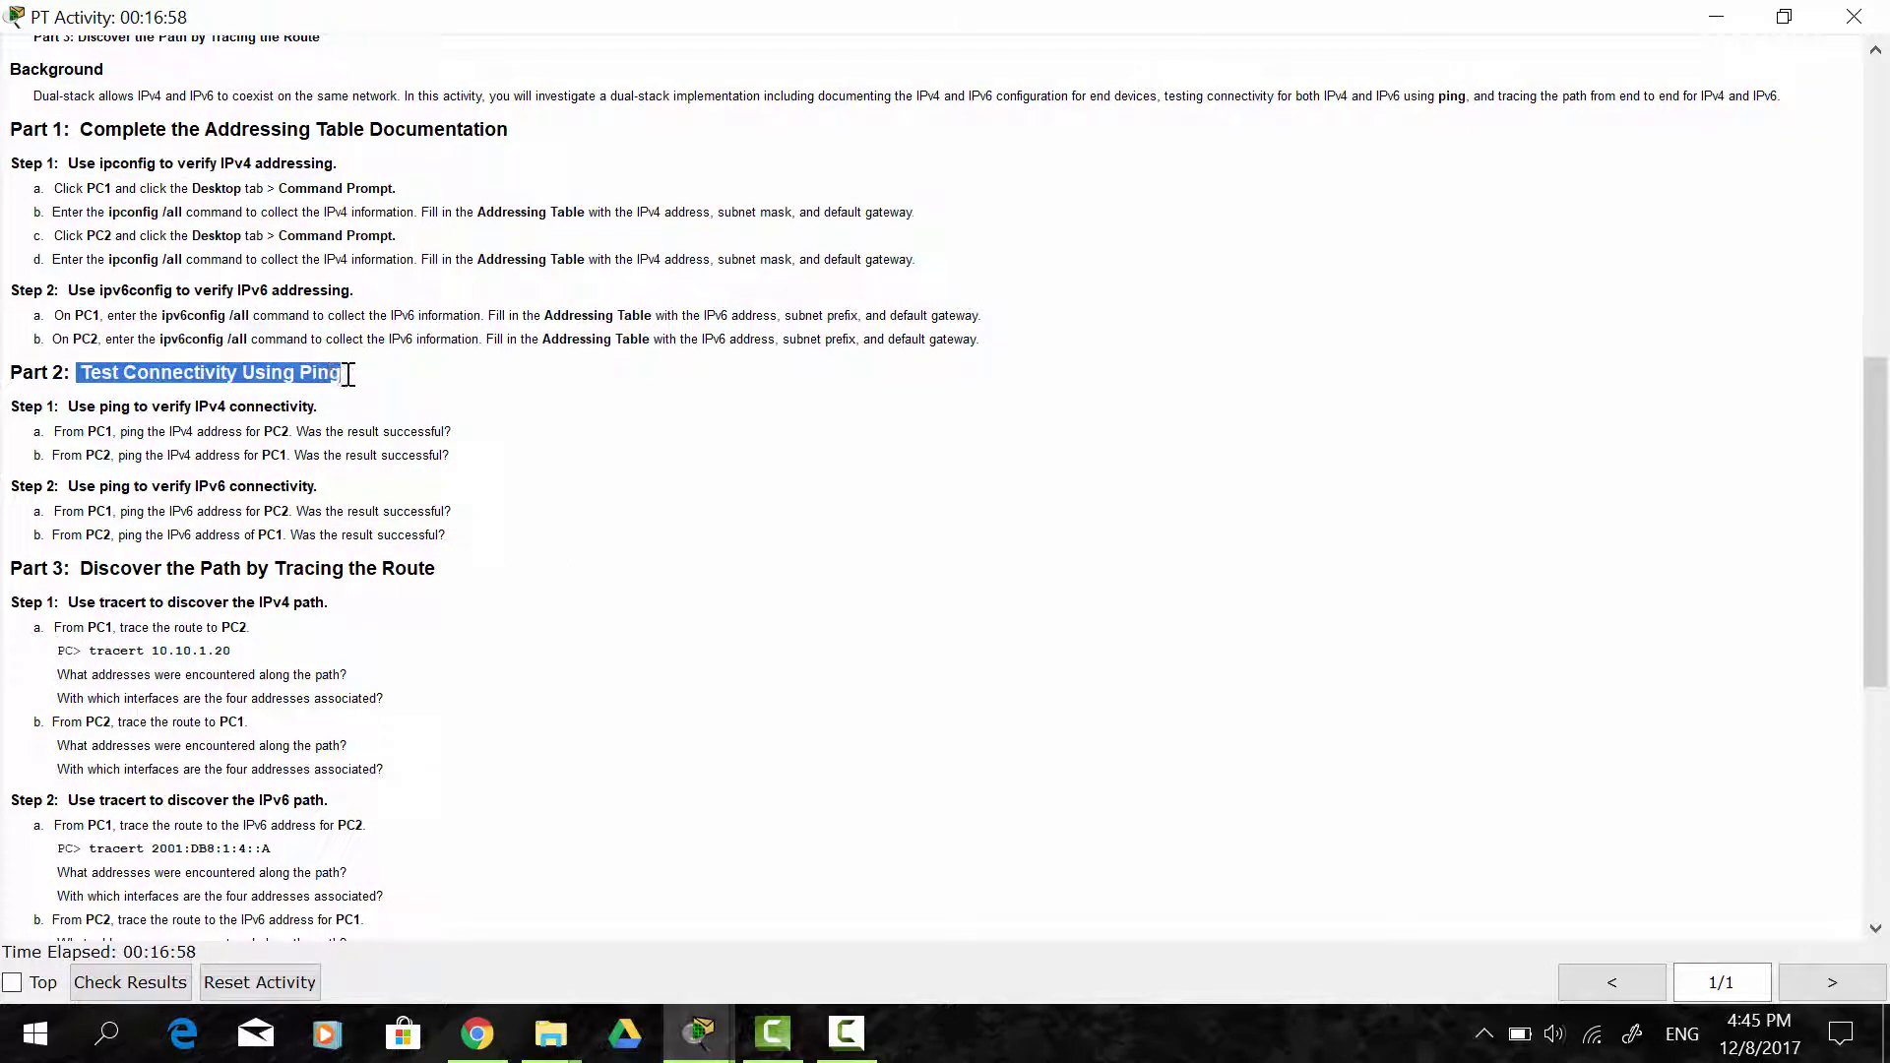
- Read Part 2, Step 1 on verifying IPv4 connectivity with ping, and switch to the network topology window
scroll(544, 409, down, 2)
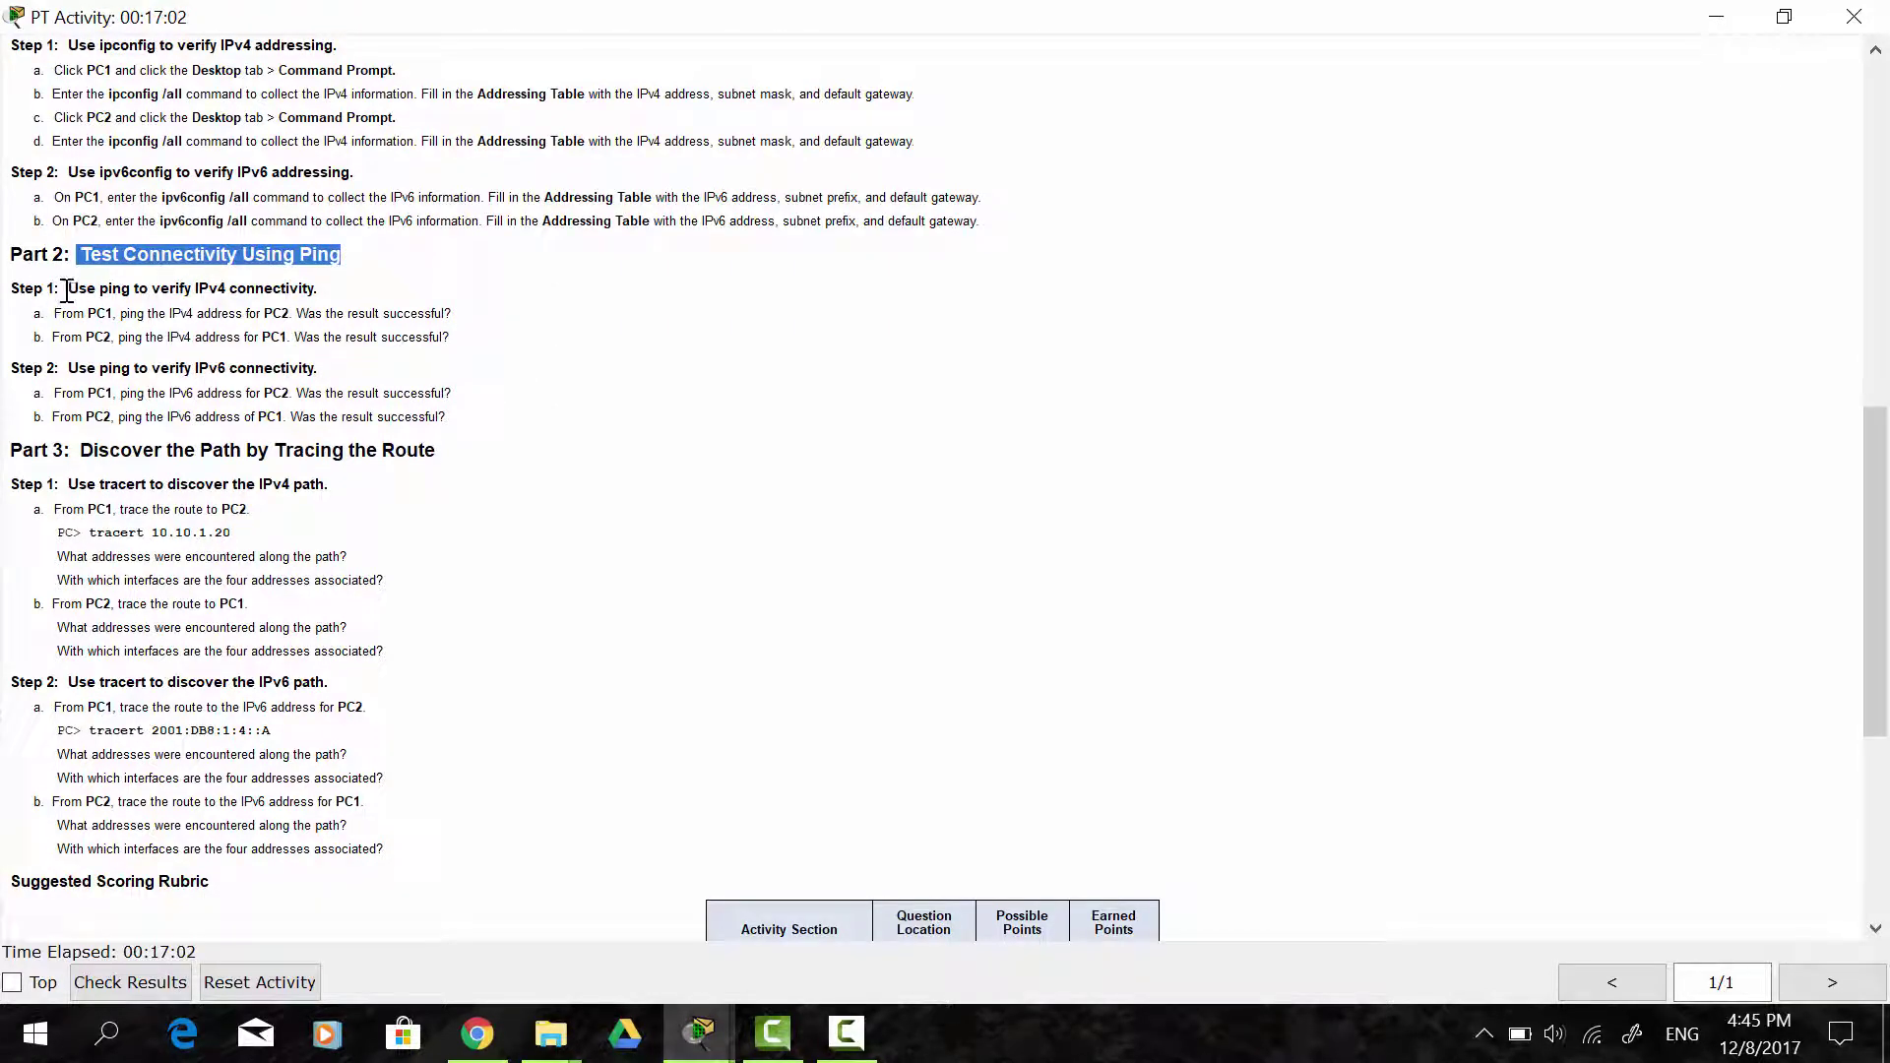
drag(66, 291, 310, 295)
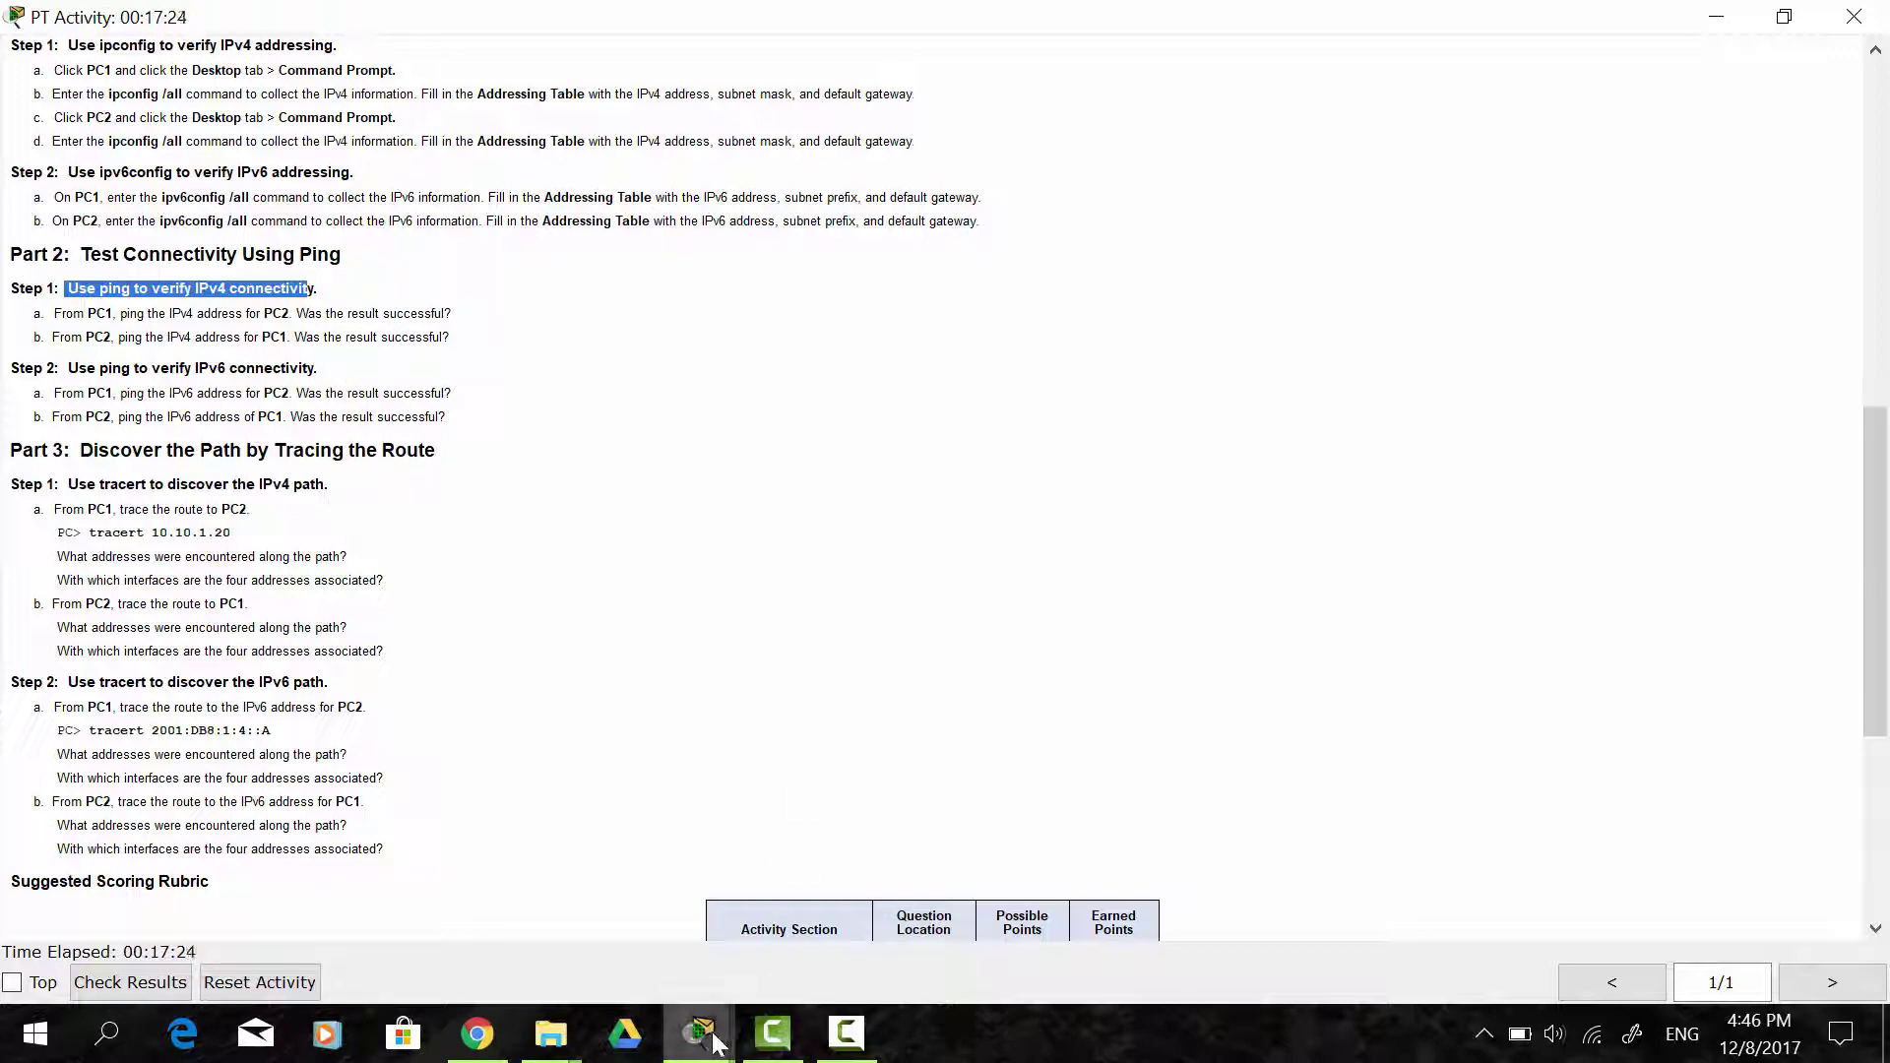
mouse_move(700, 1032)
click(760, 943)
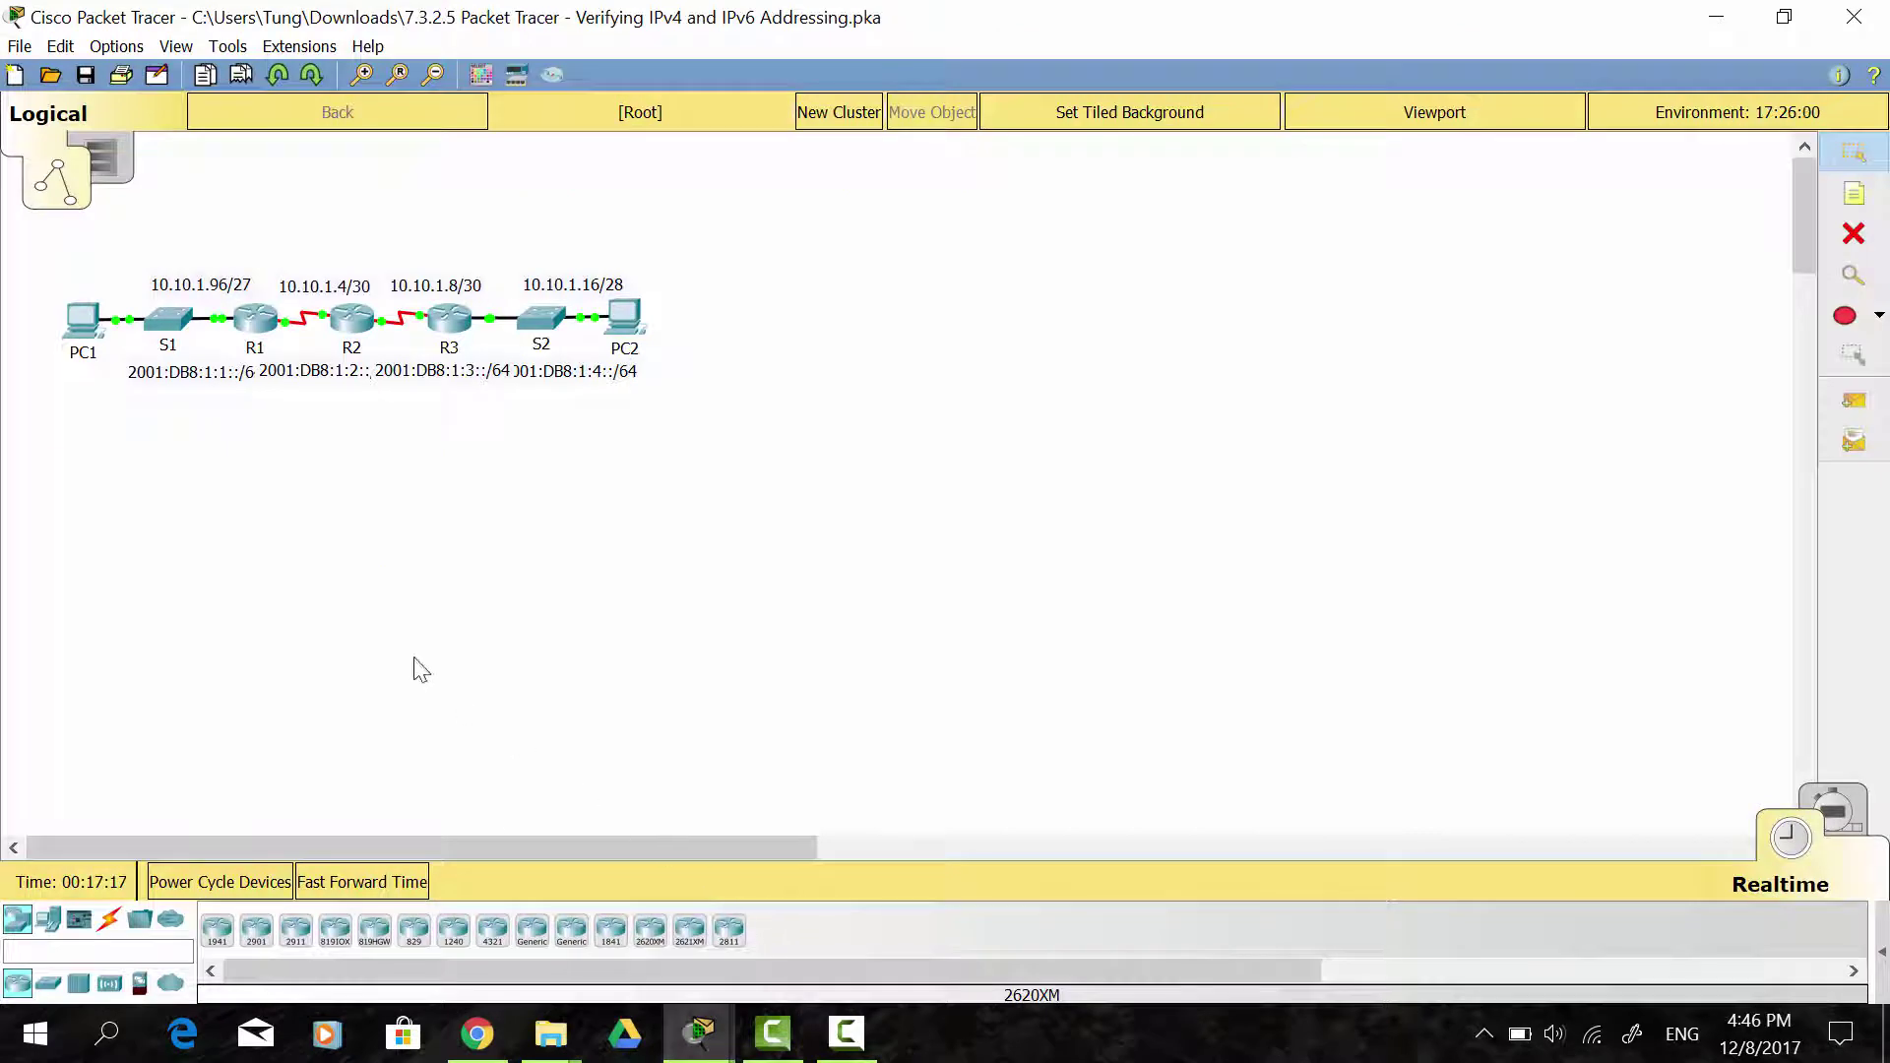
- Run ipconfig in PC2's Command Prompt and examine its IPv4 address
click(629, 321)
click(1101, 284)
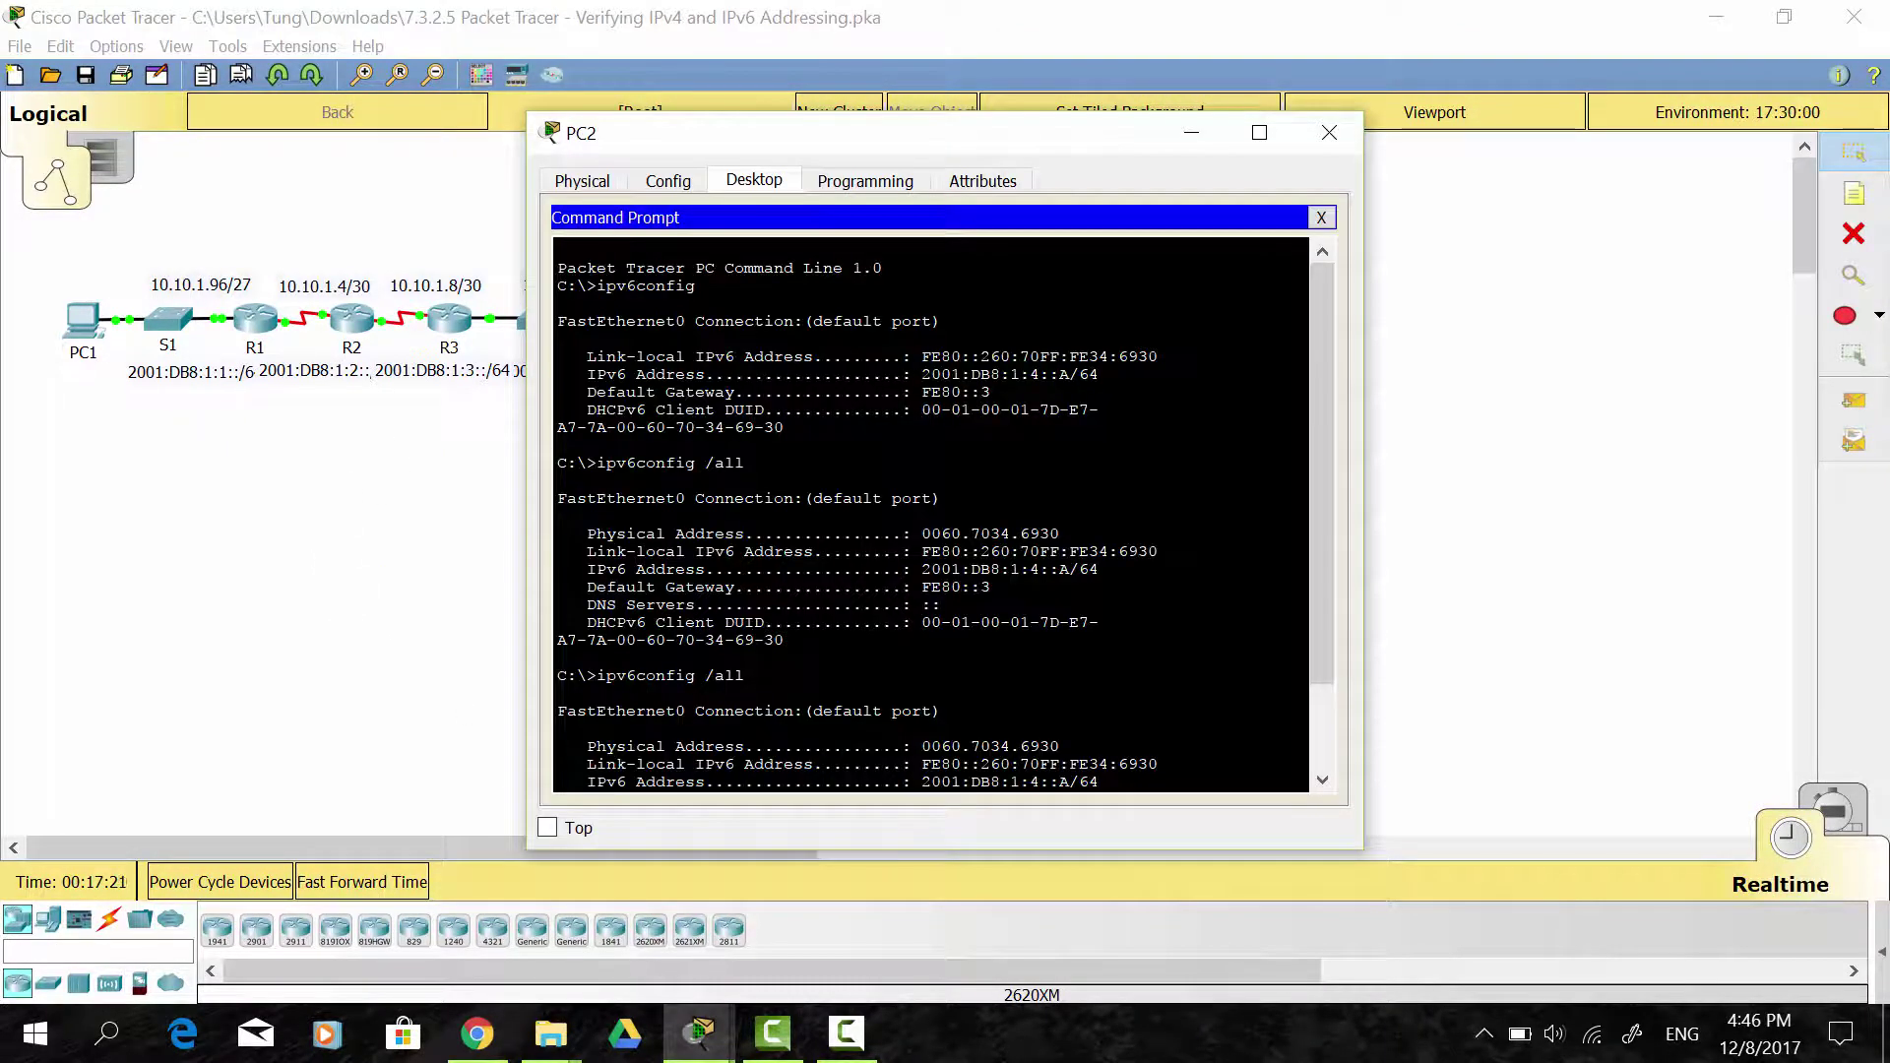
scroll(945, 514, up, 2)
scroll(930, 514, down, 2)
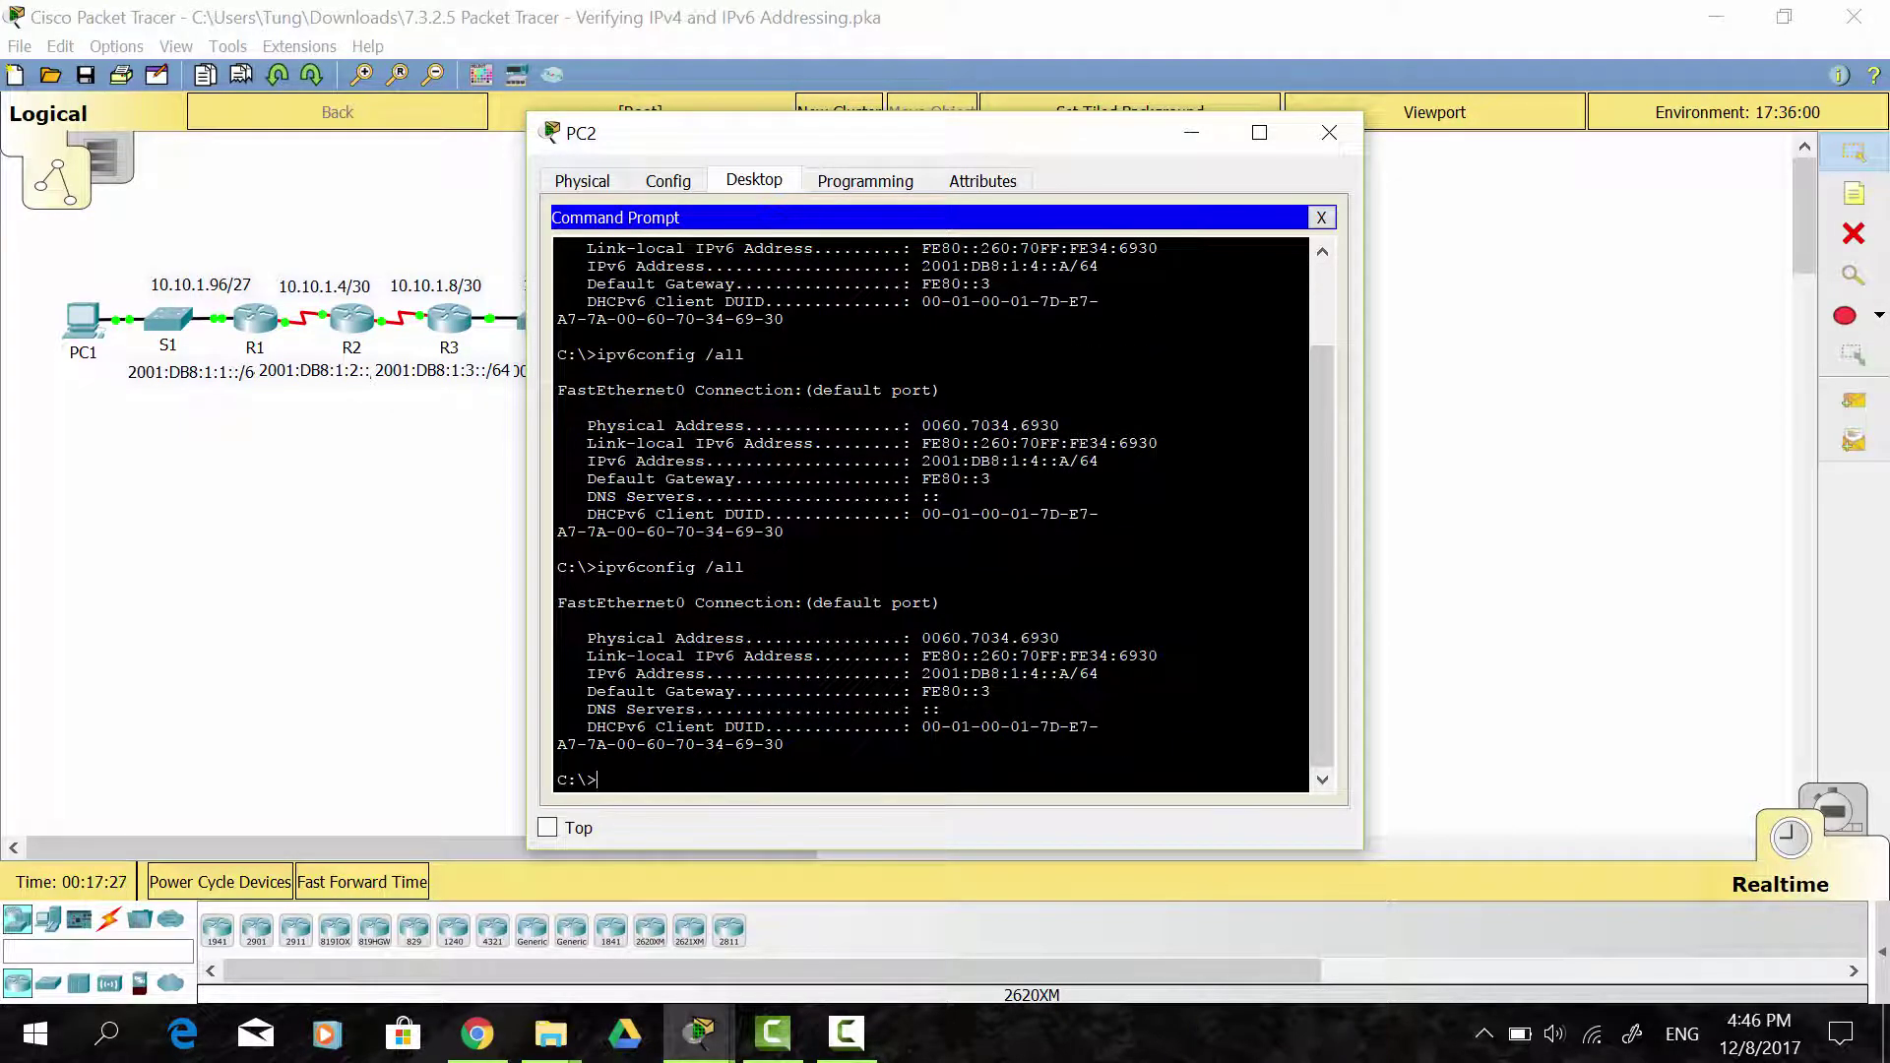
text(ipconfig)
key(Return)
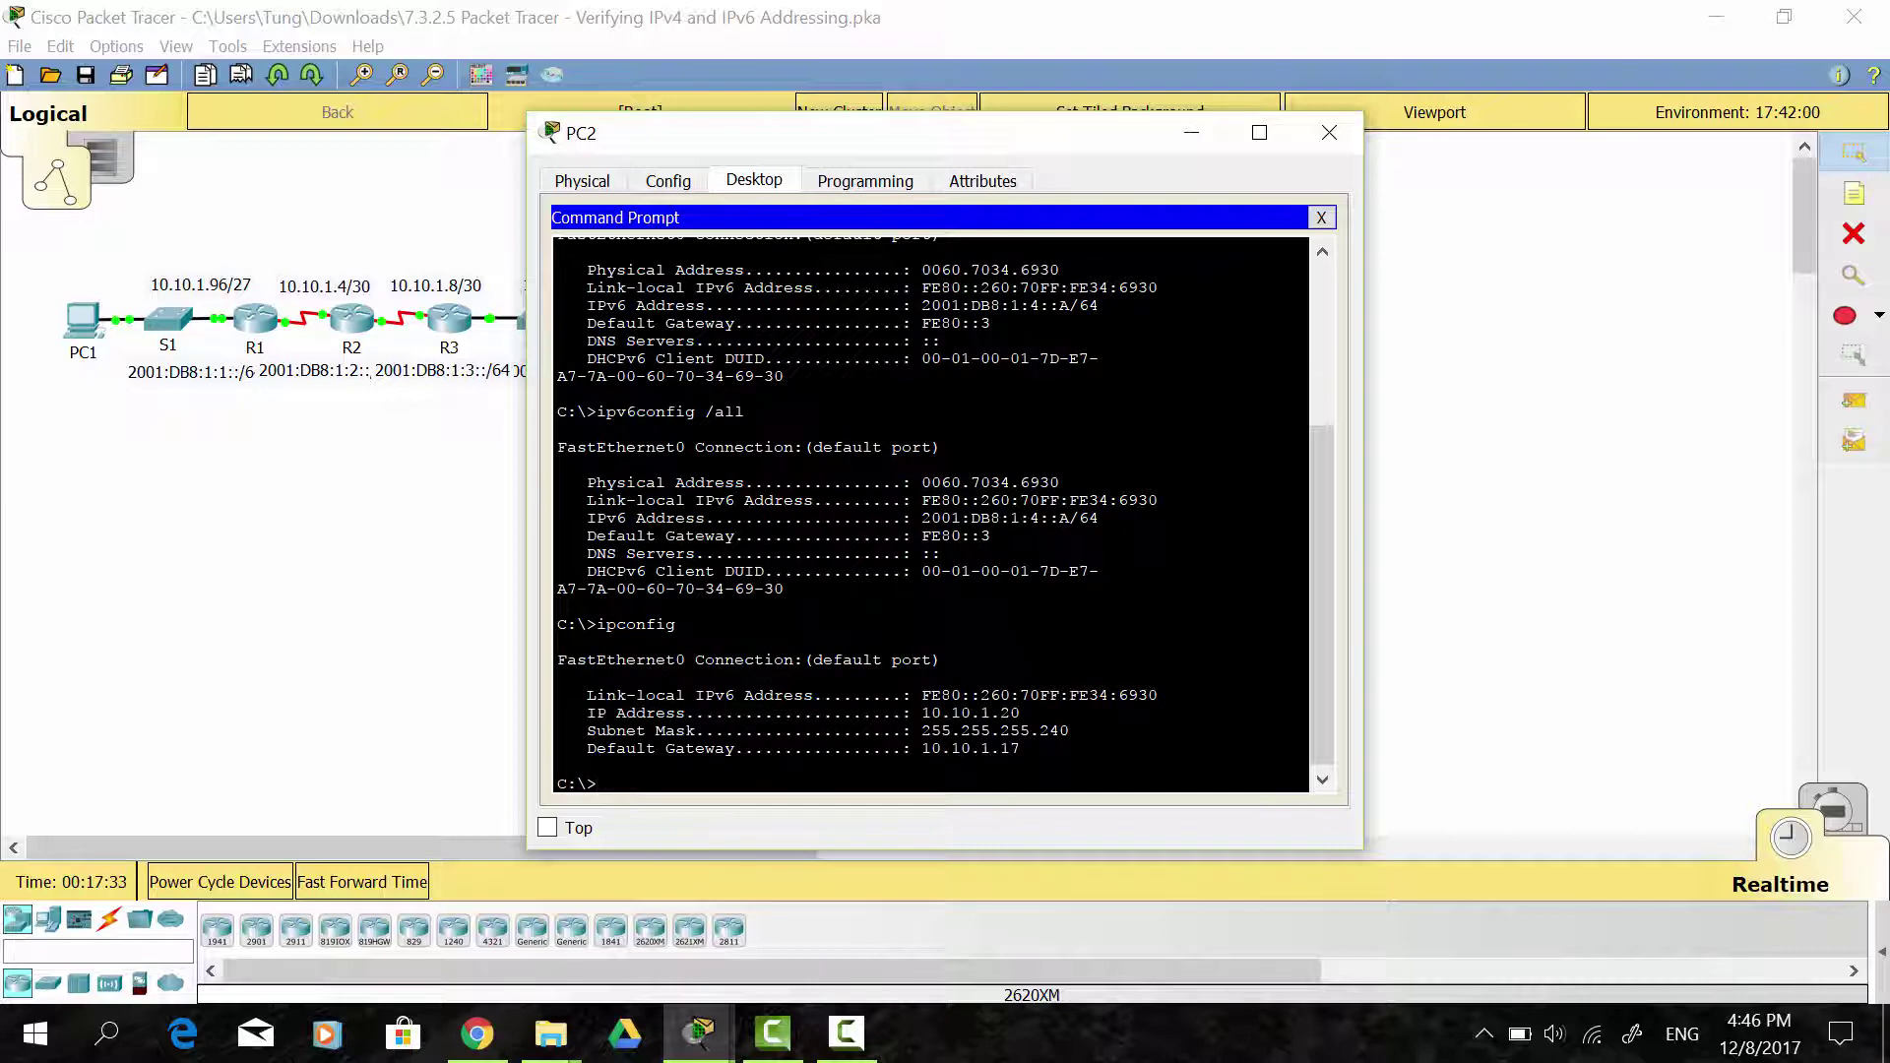
drag(912, 713, 1020, 713)
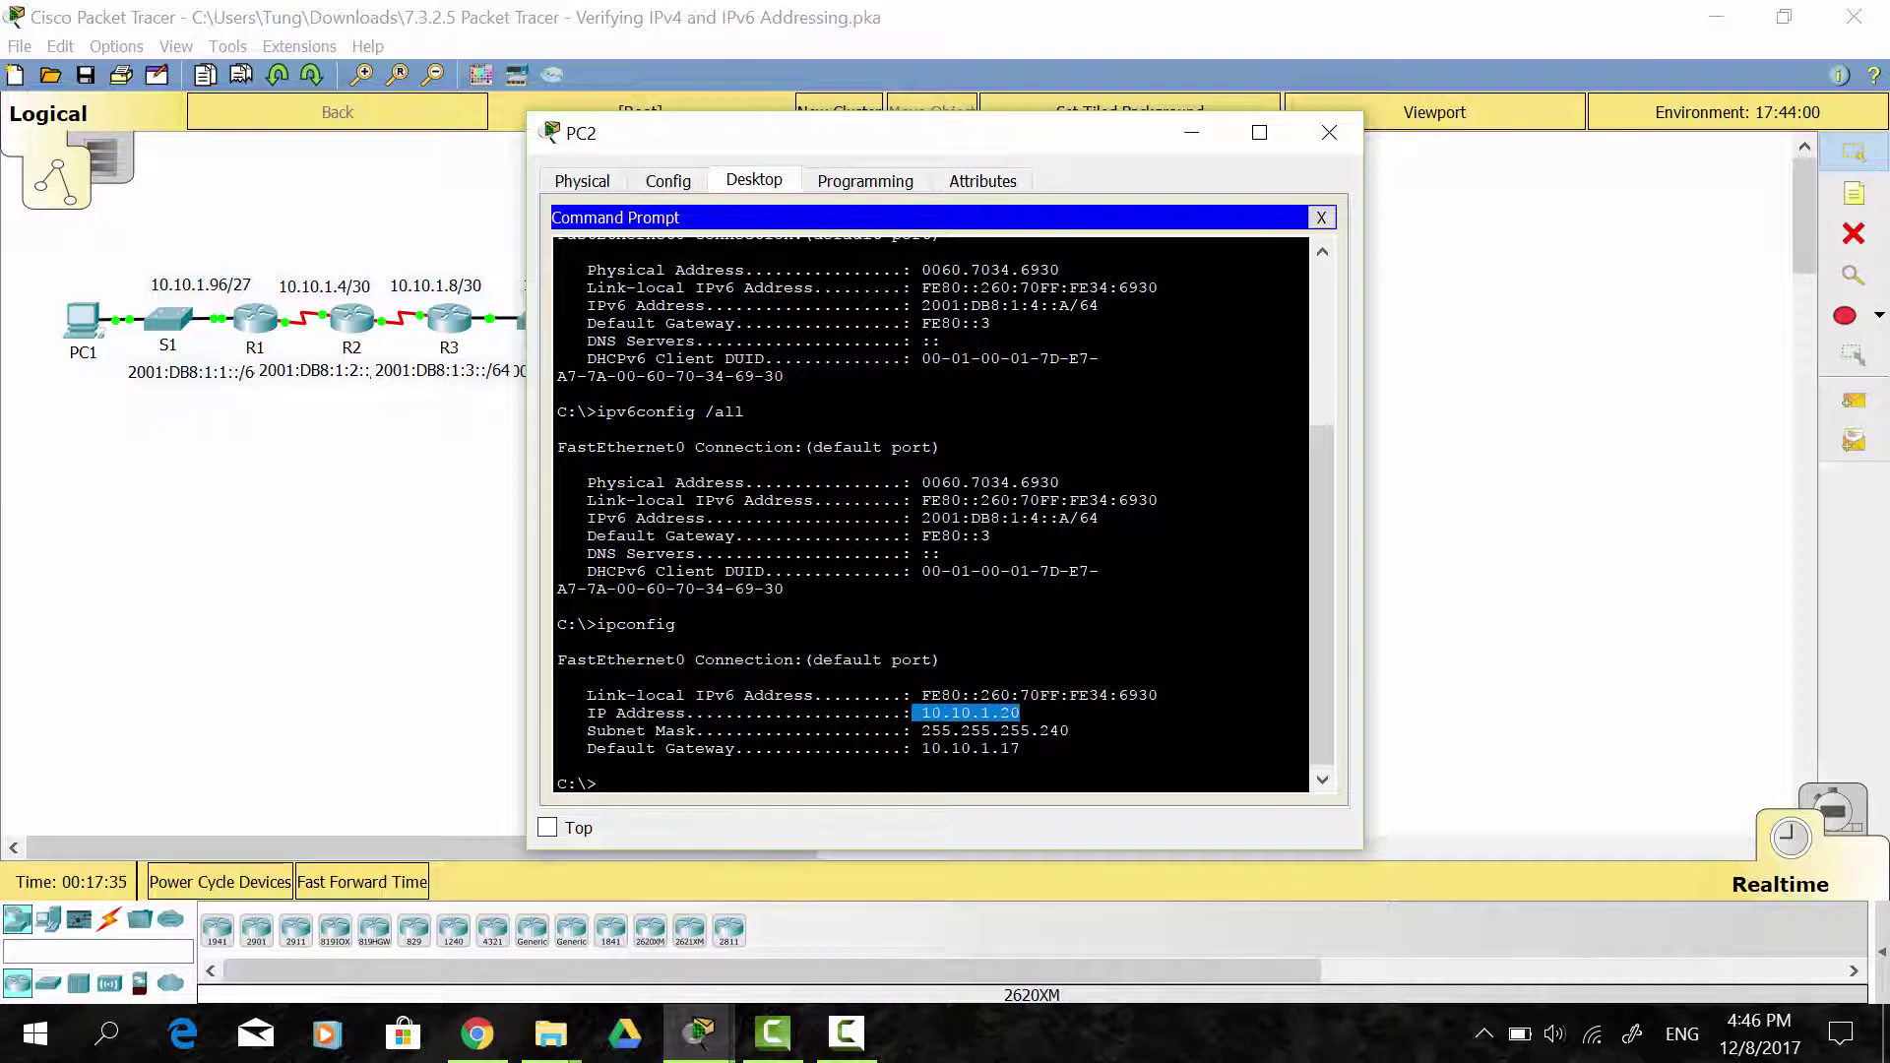
key(Return)
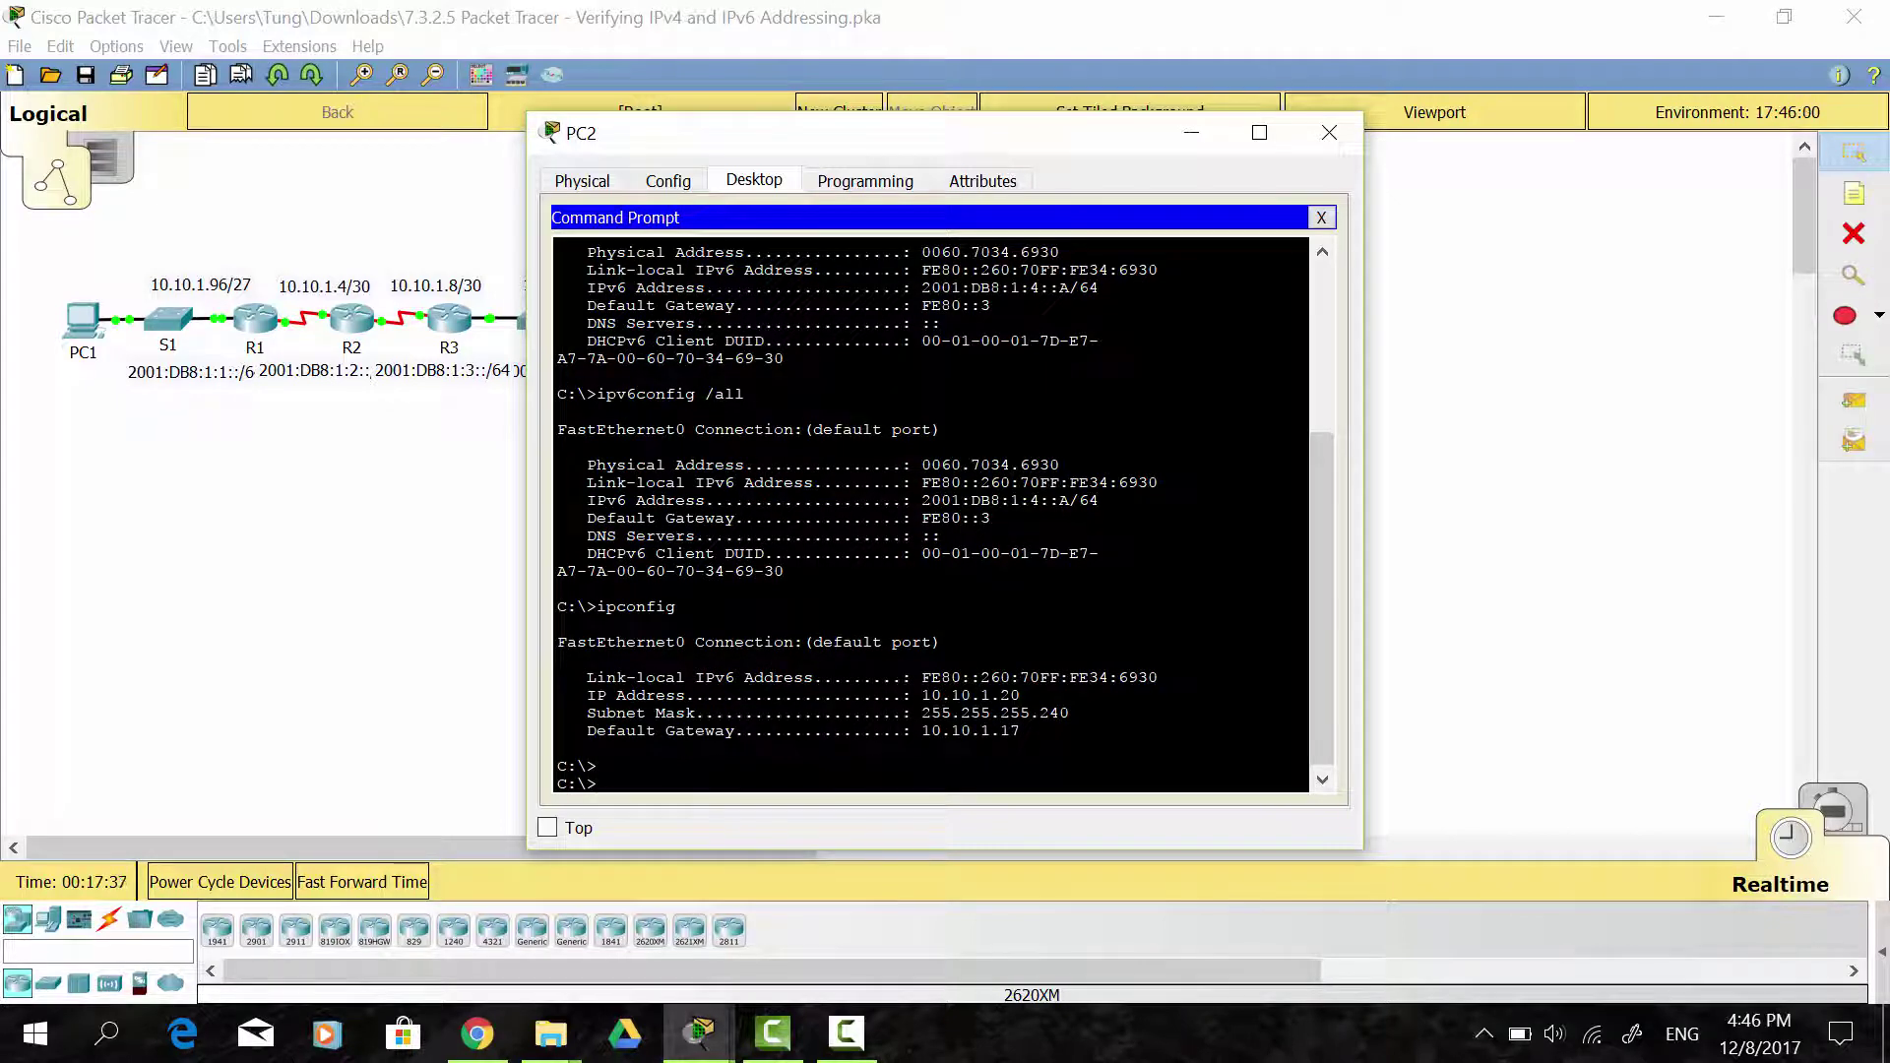
- Open PC1's Command Prompt and enter the ping command at a fresh prompt, without an address
click(86, 333)
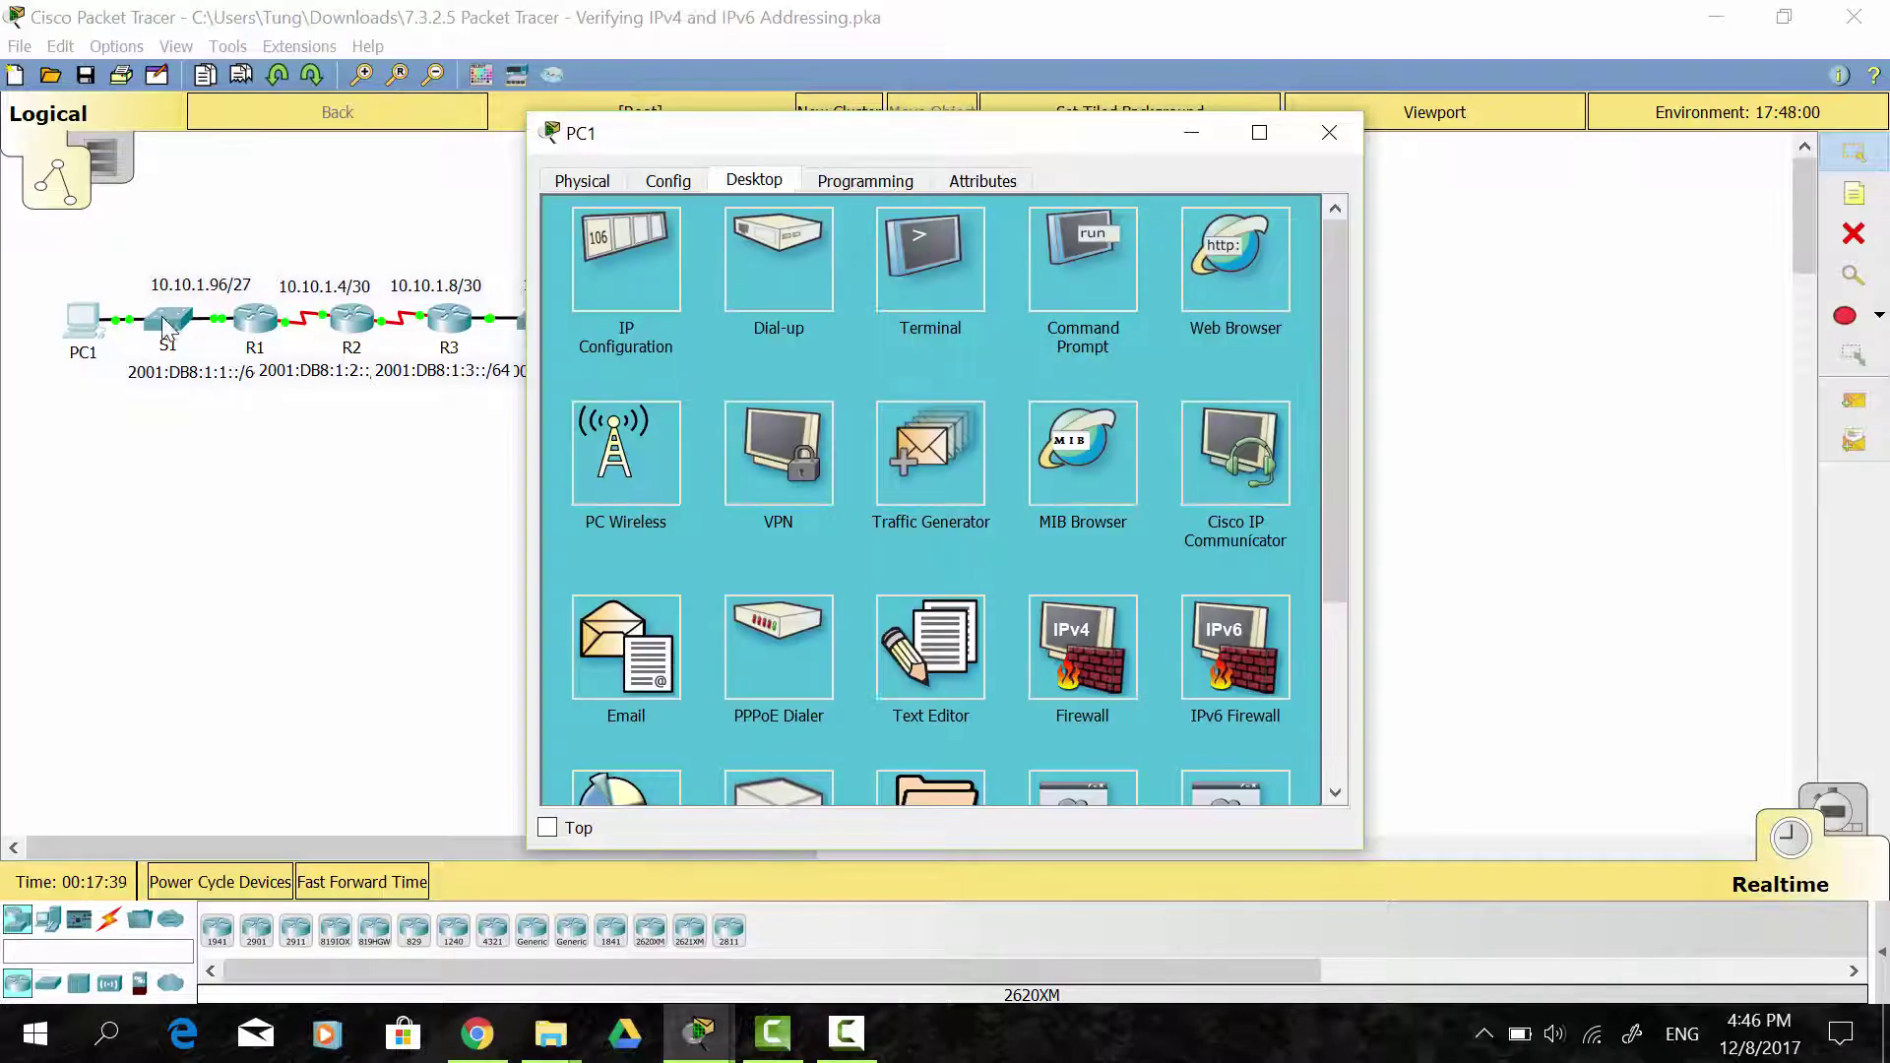
click(1088, 274)
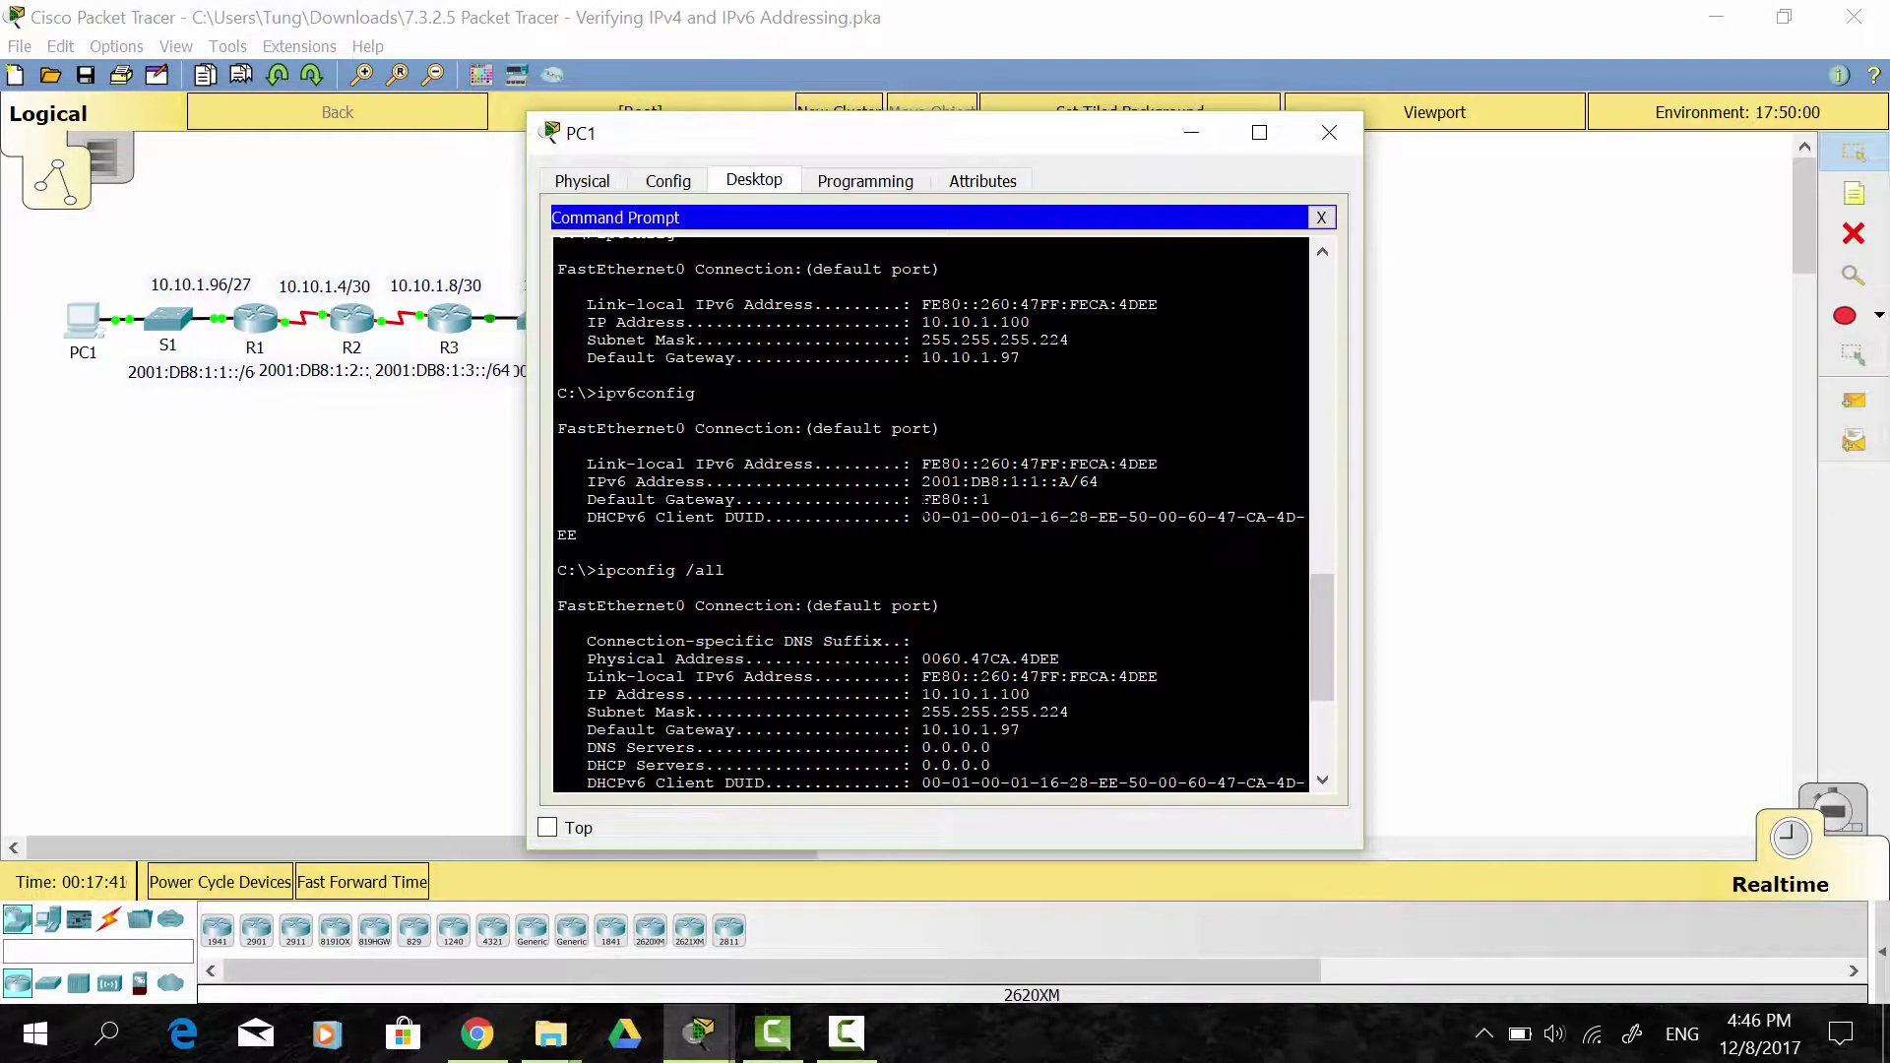
key(Return)
key(Return)
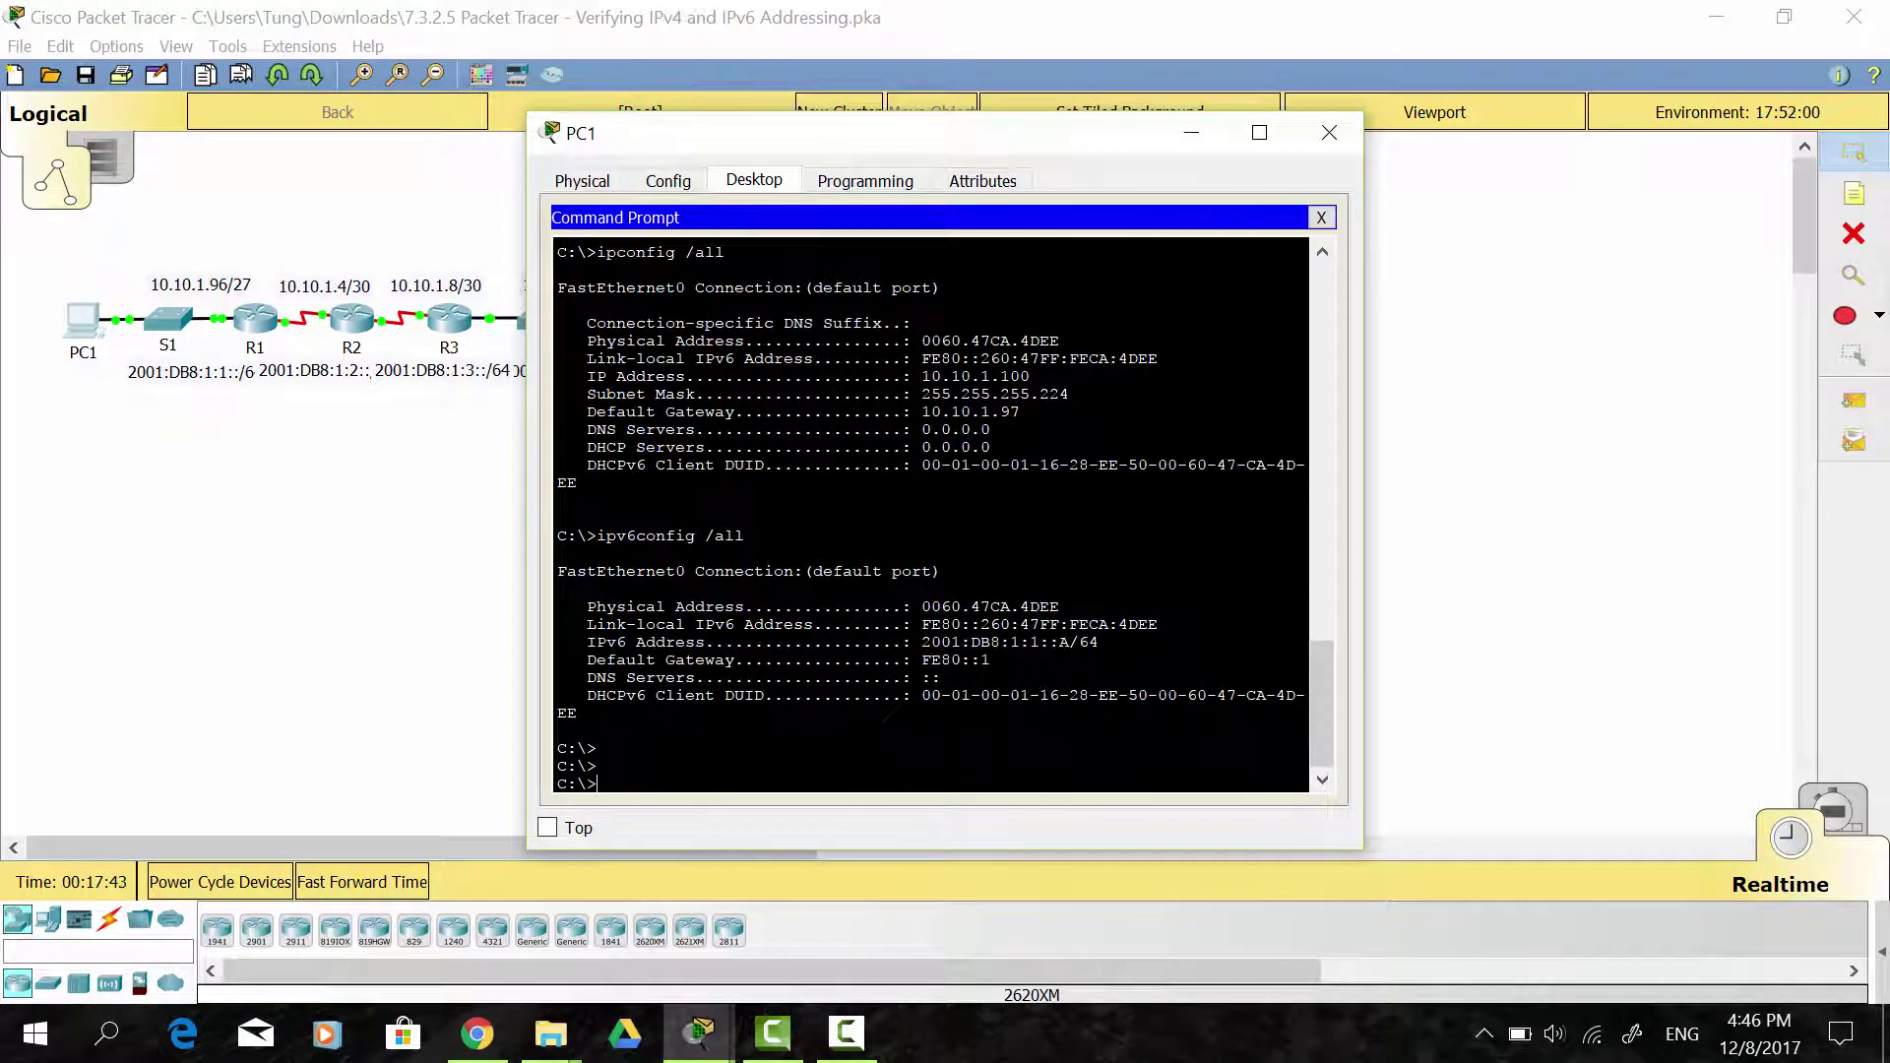
text(ping)
right_click(801, 760)
click(851, 812)
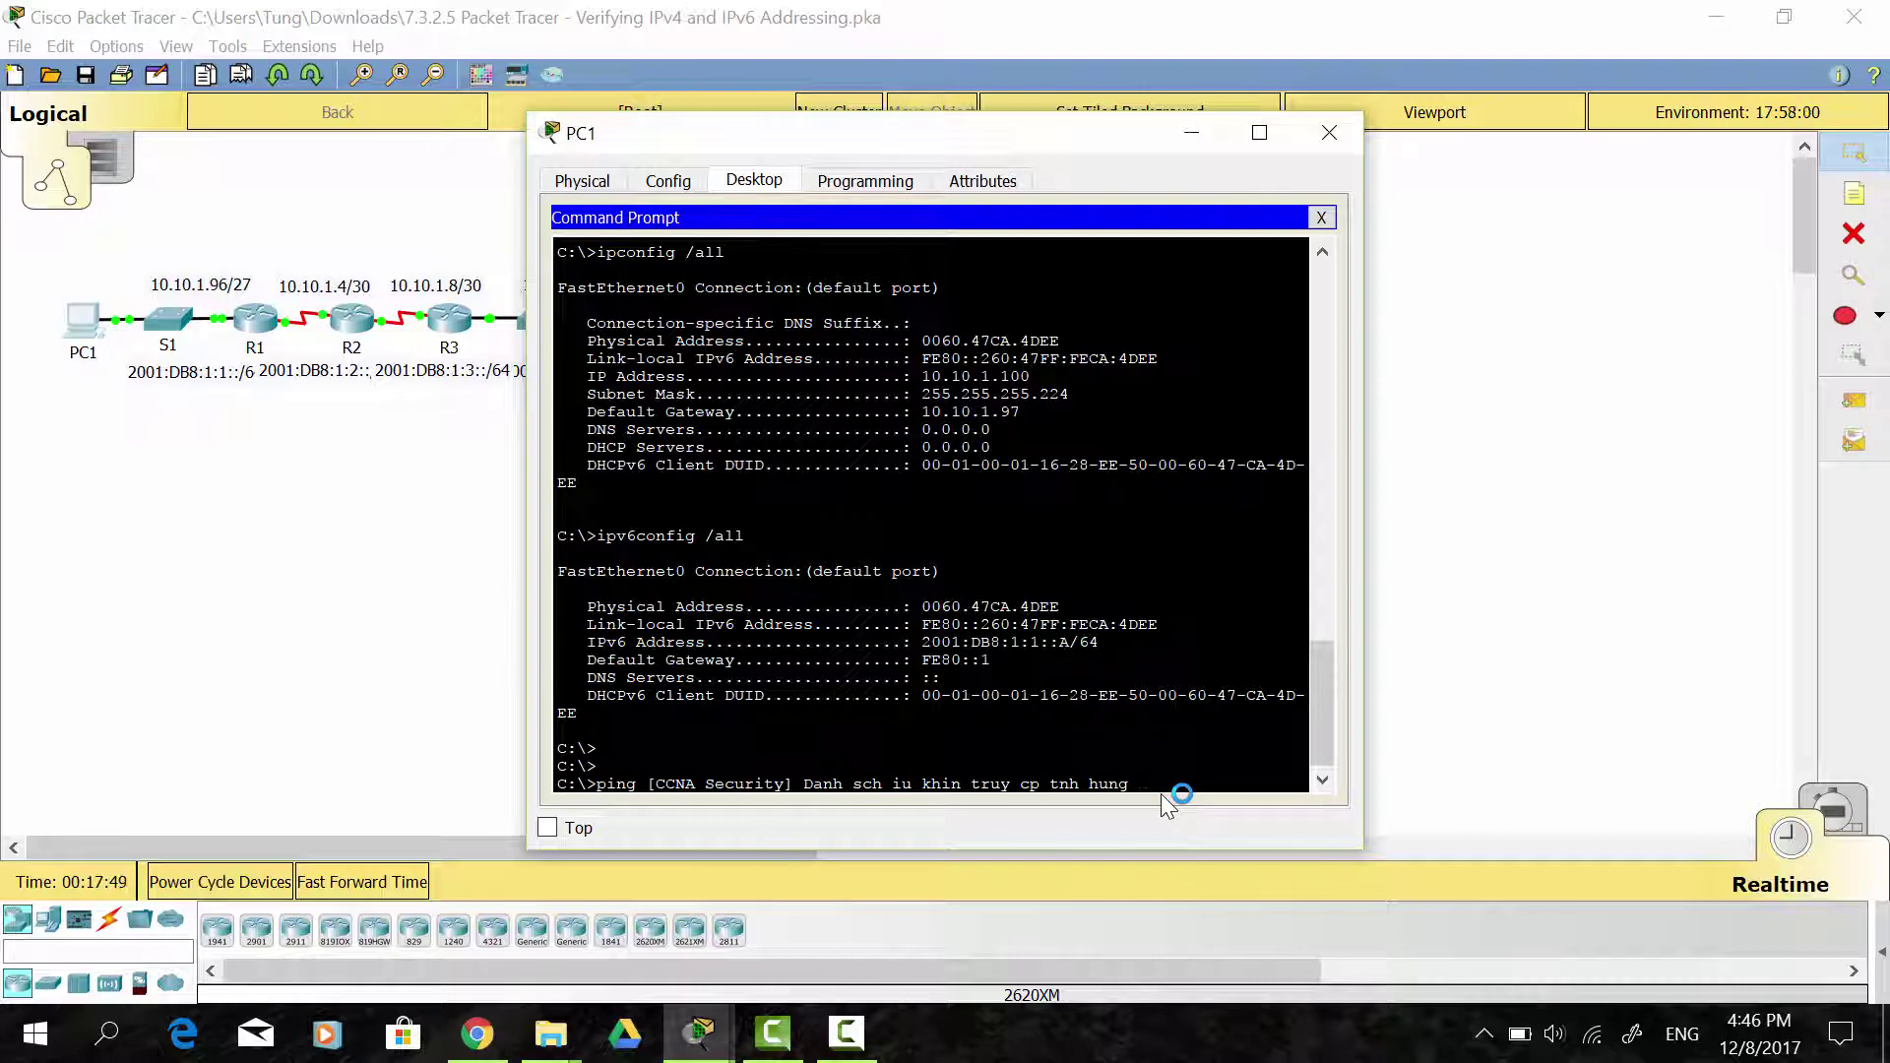
key(BackSpace)
key(BackSpace)
key(BackSpace)
key(BackSpace)
key(BackSpace)
key(BackSpace)
key(BackSpace)
key(BackSpace)
key(BackSpace)
key(BackSpace)
key(BackSpace)
key(BackSpace)
key(BackSpace)
key(BackSpace)
key(BackSpace)
key(BackSpace)
key(BackSpace)
key(BackSpace)
key(BackSpace)
key(BackSpace)
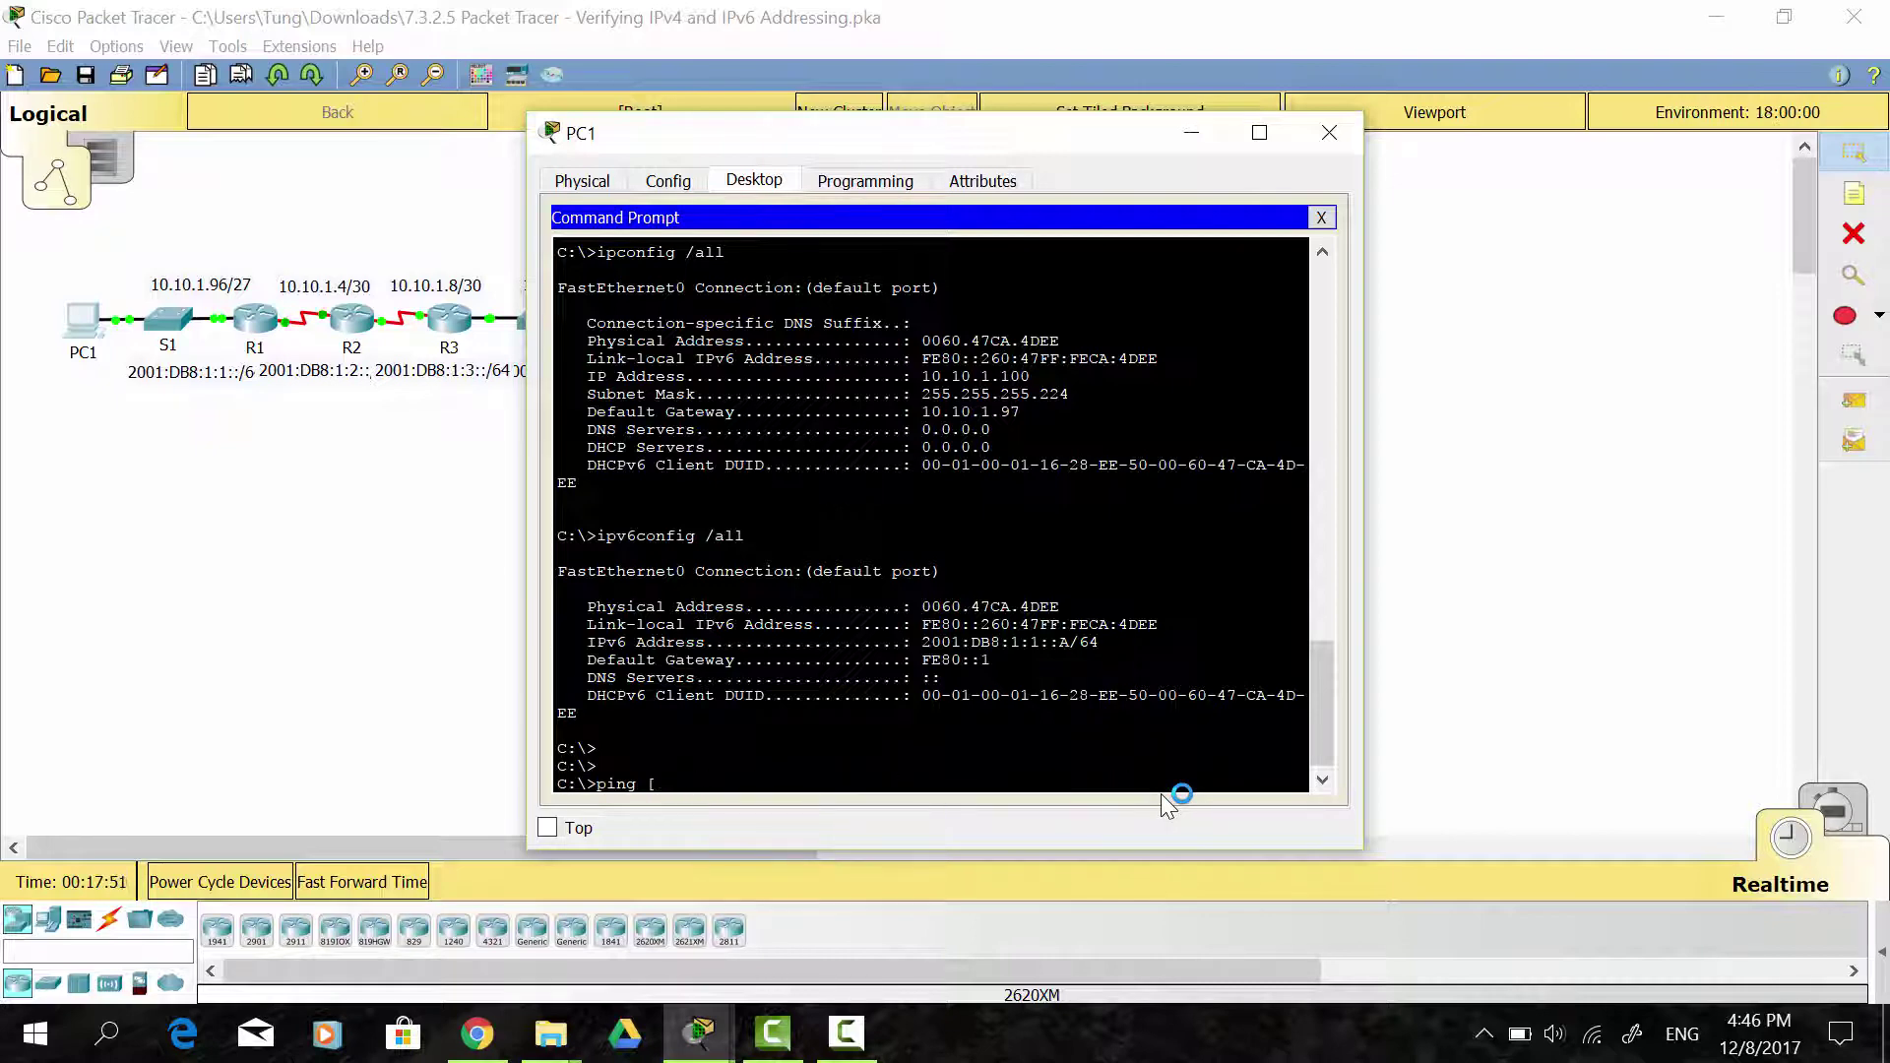
- Recheck PC2's IPv4 address, complete the command on PC1 as ping 10.10.1.20, run it and examine the replies
key(alt+F4)
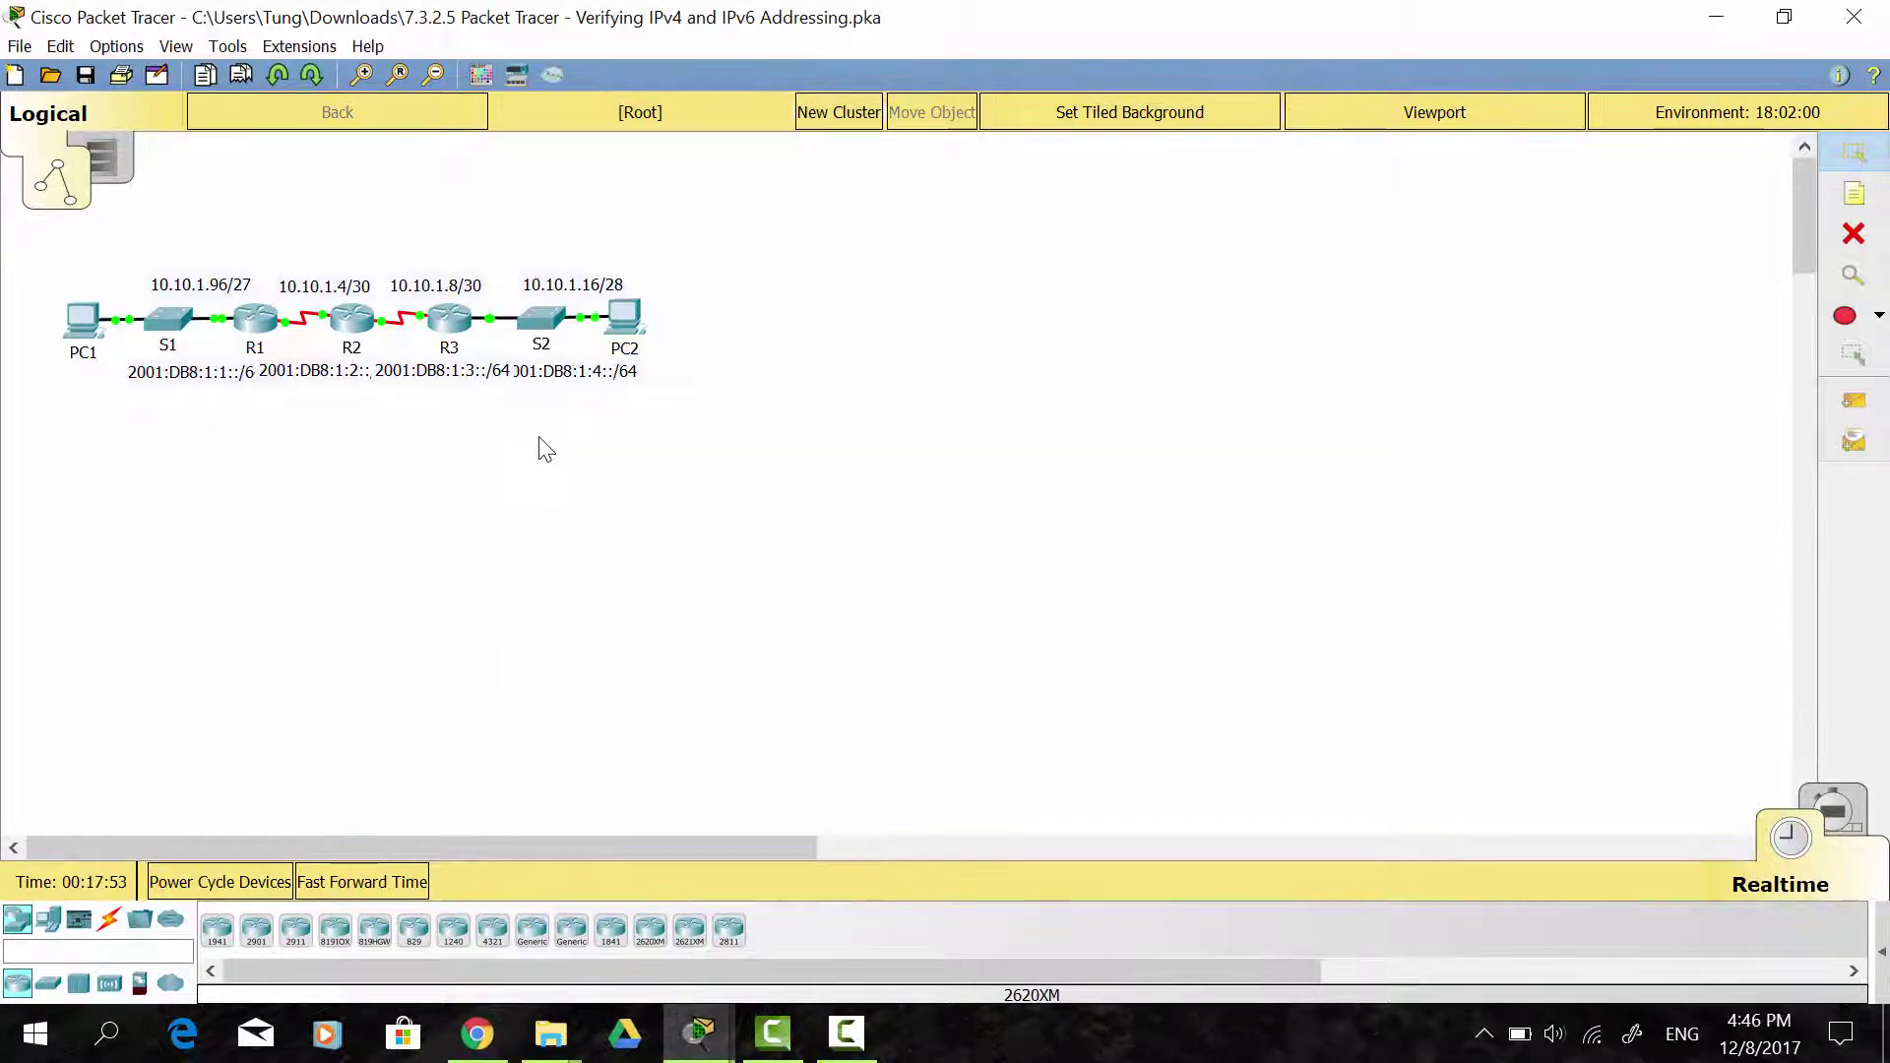
click(638, 326)
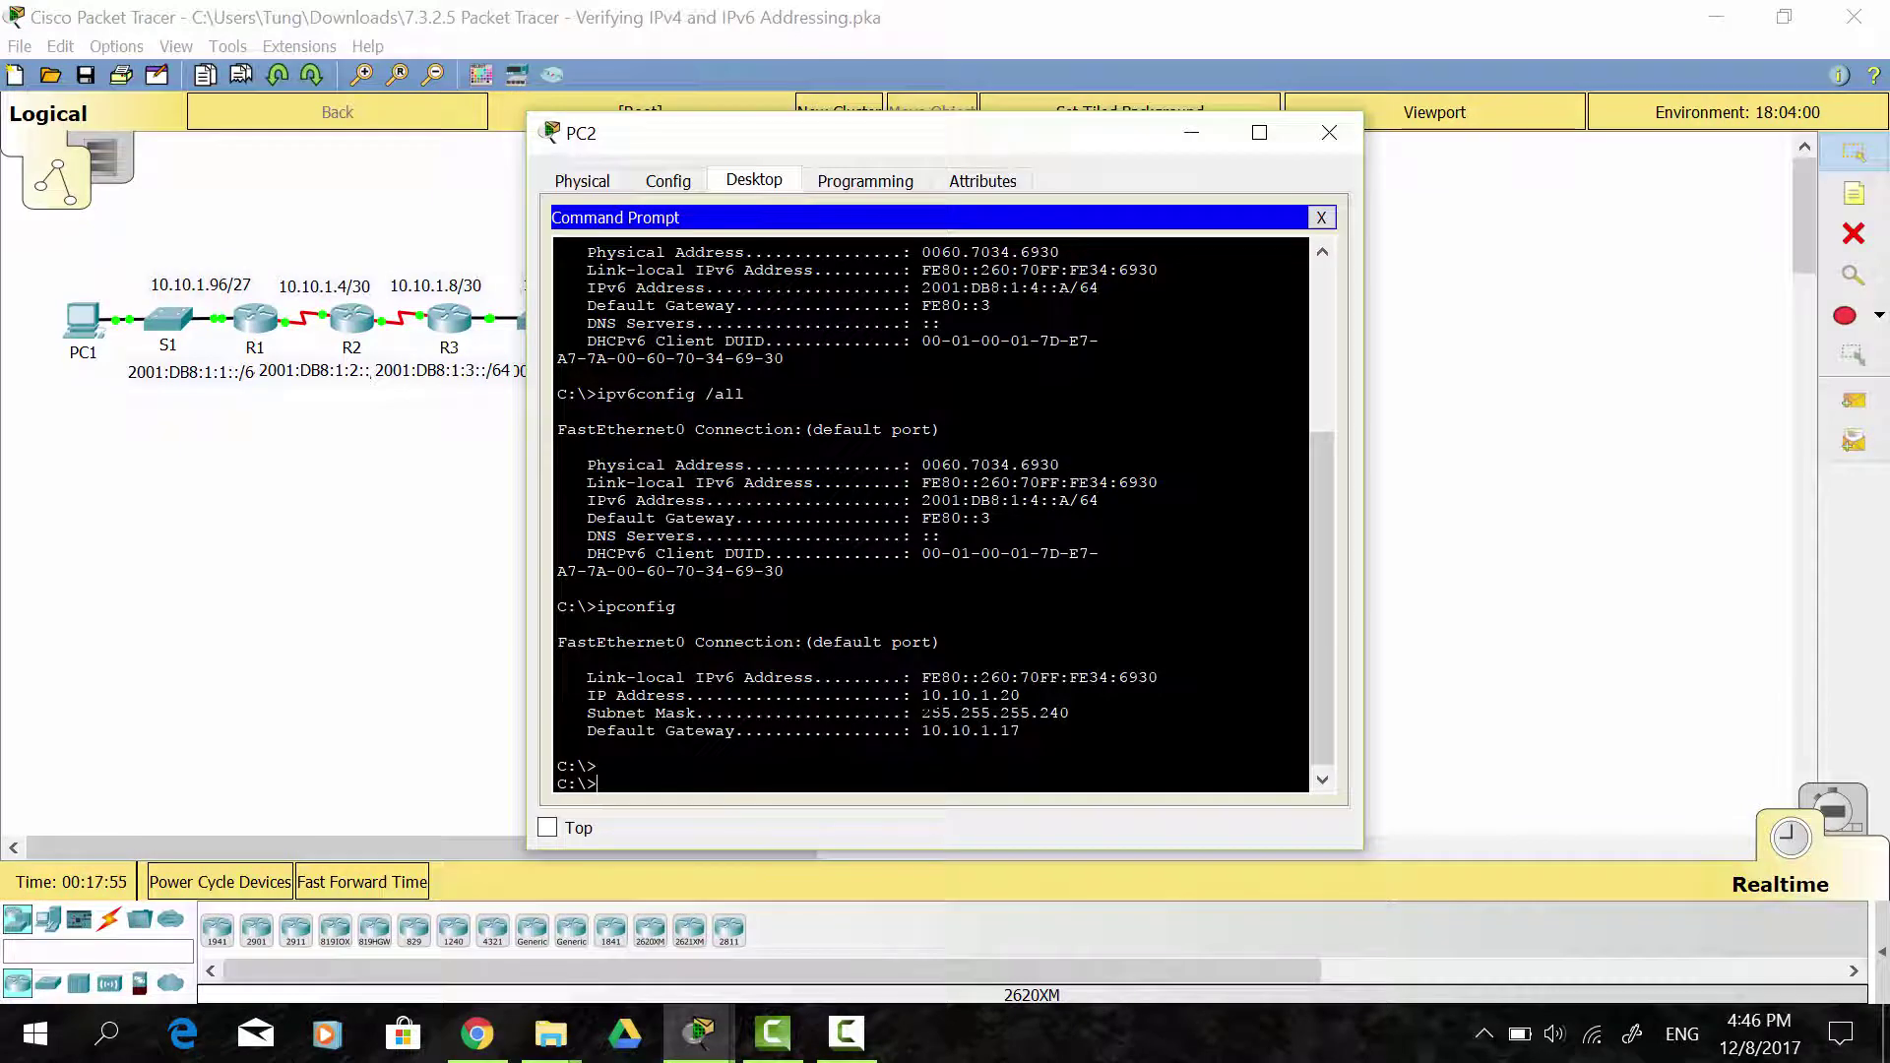
drag(1022, 695, 933, 695)
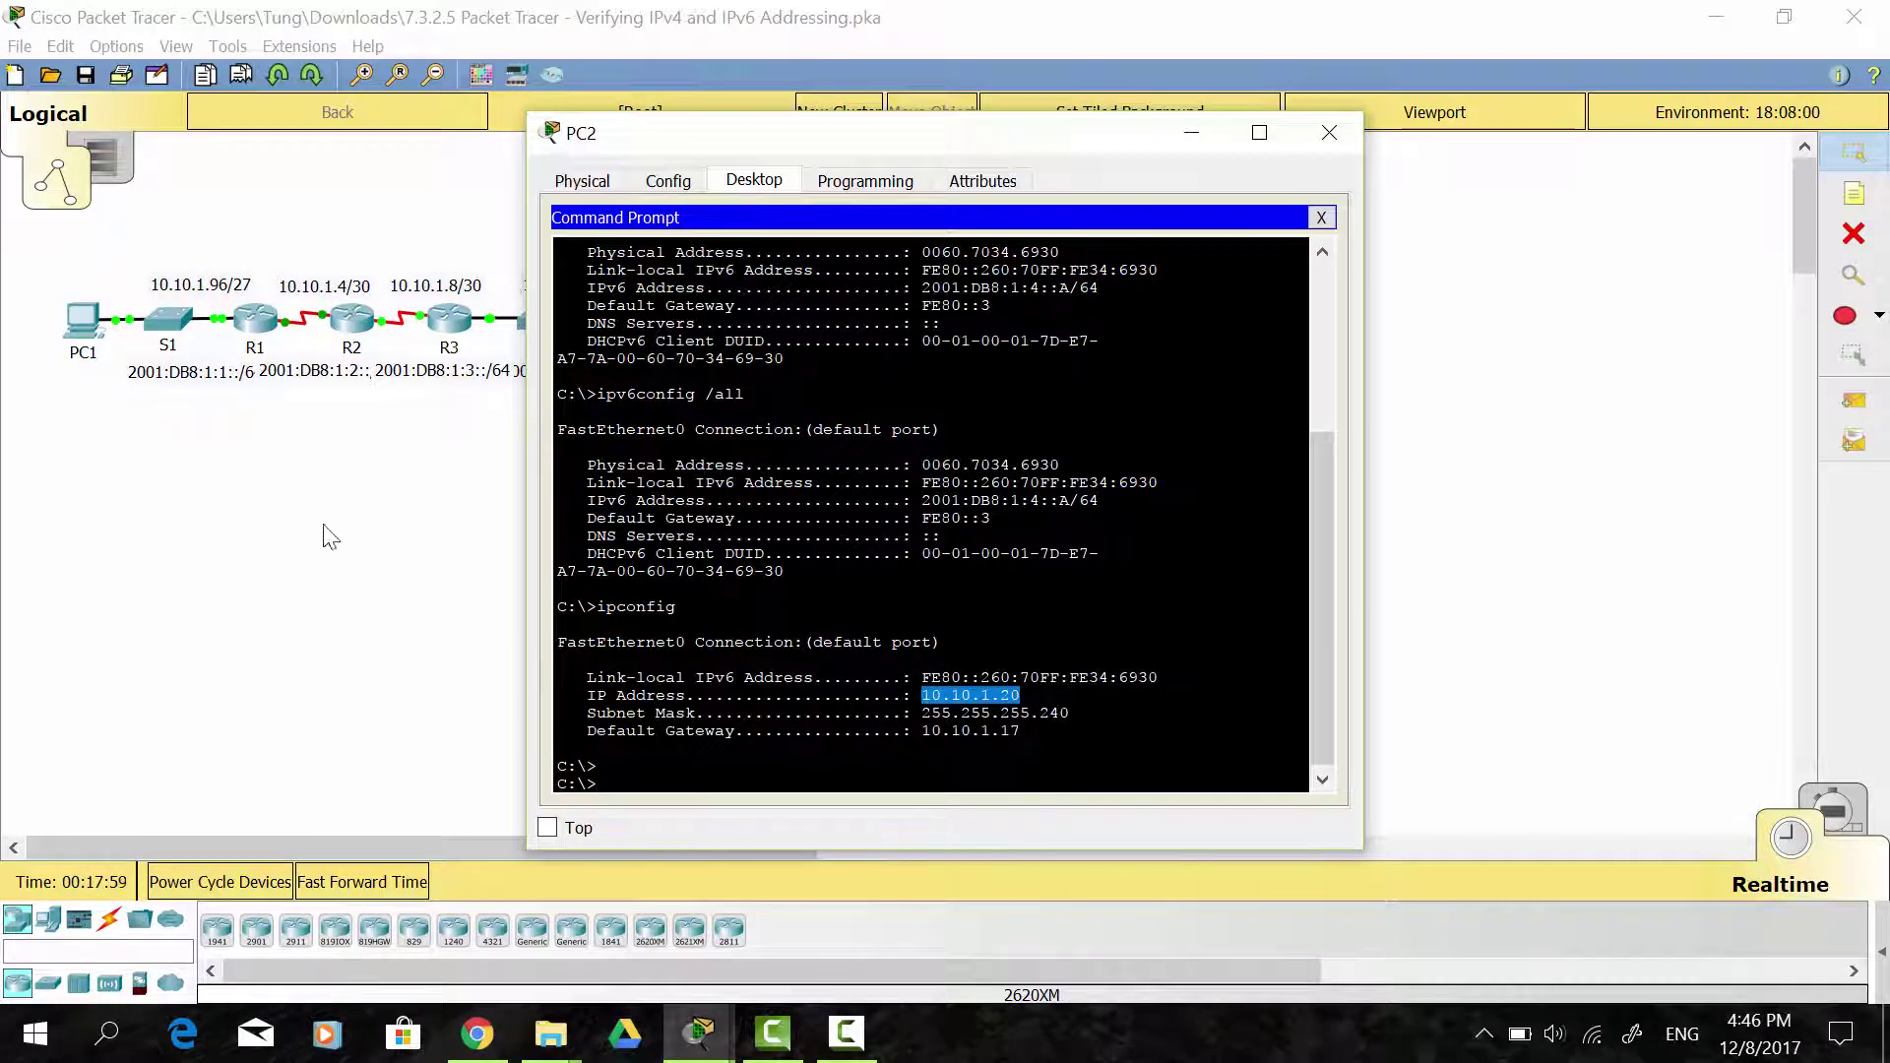
click(95, 334)
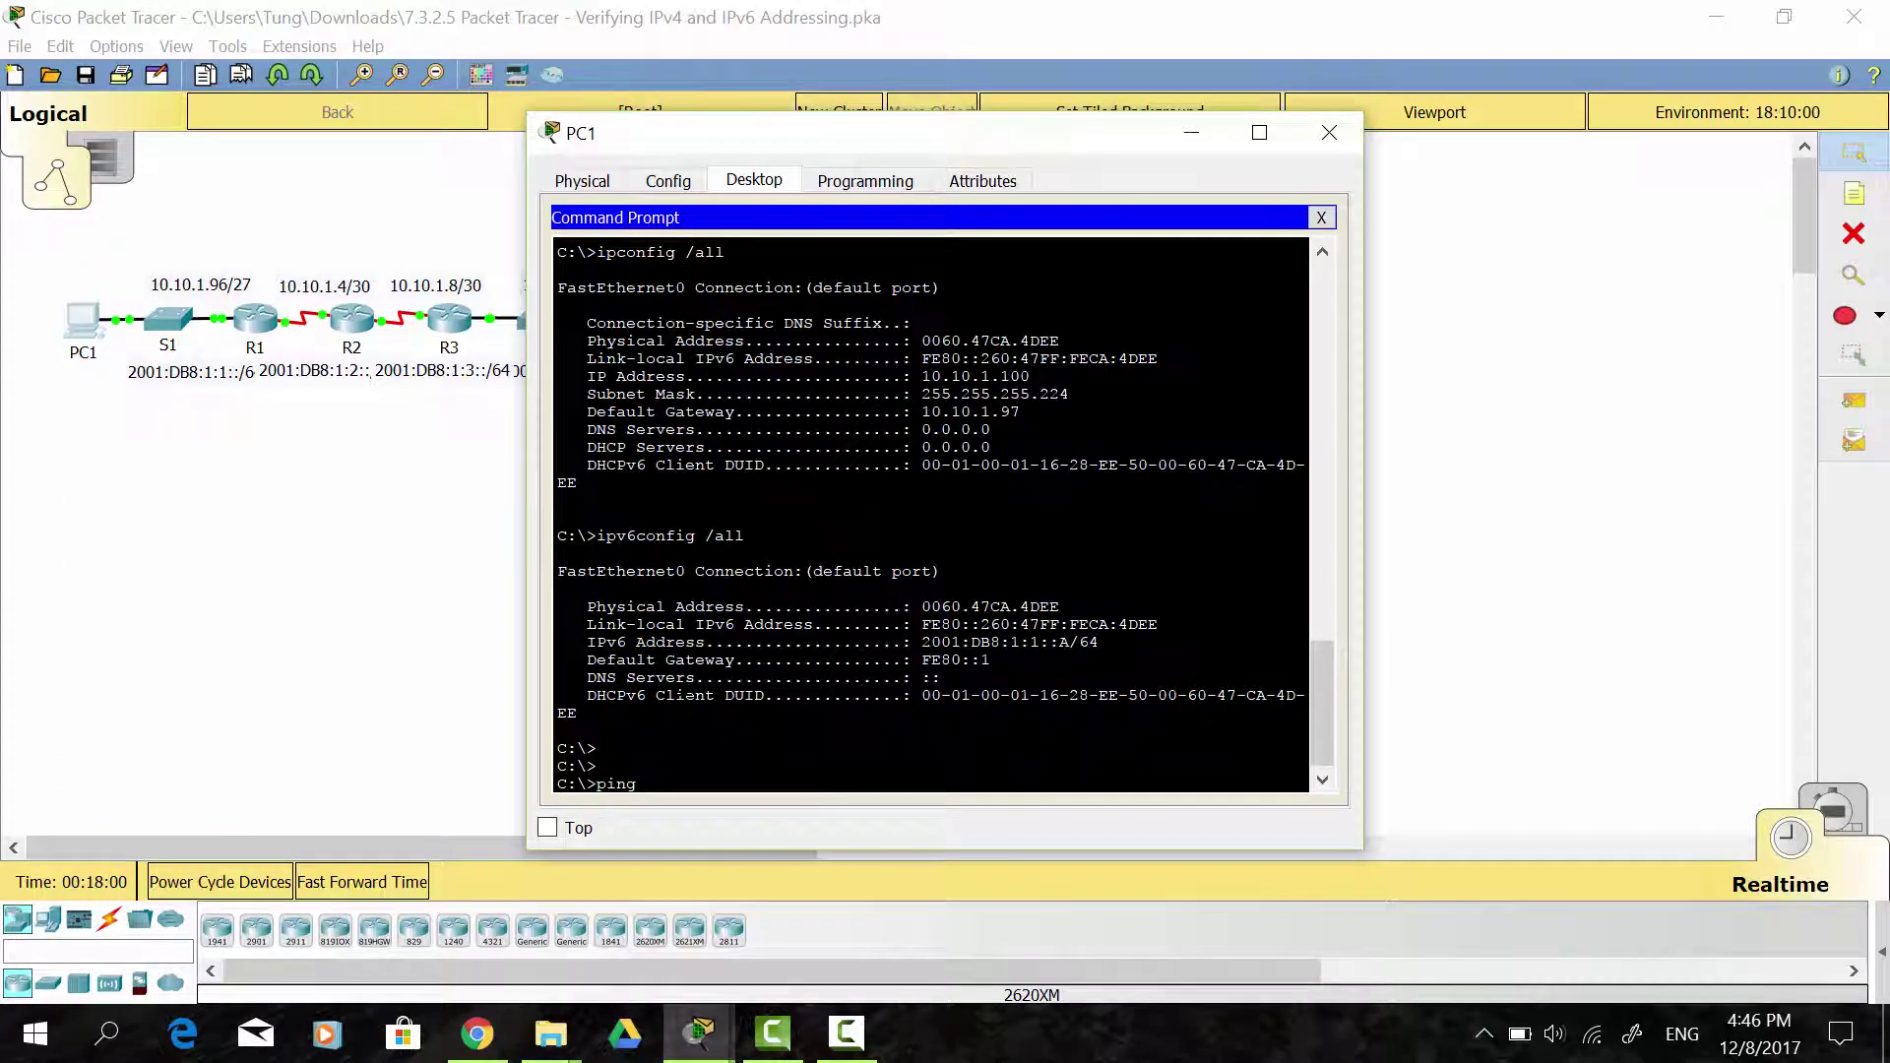
text(10.10.1.20)
key(Return)
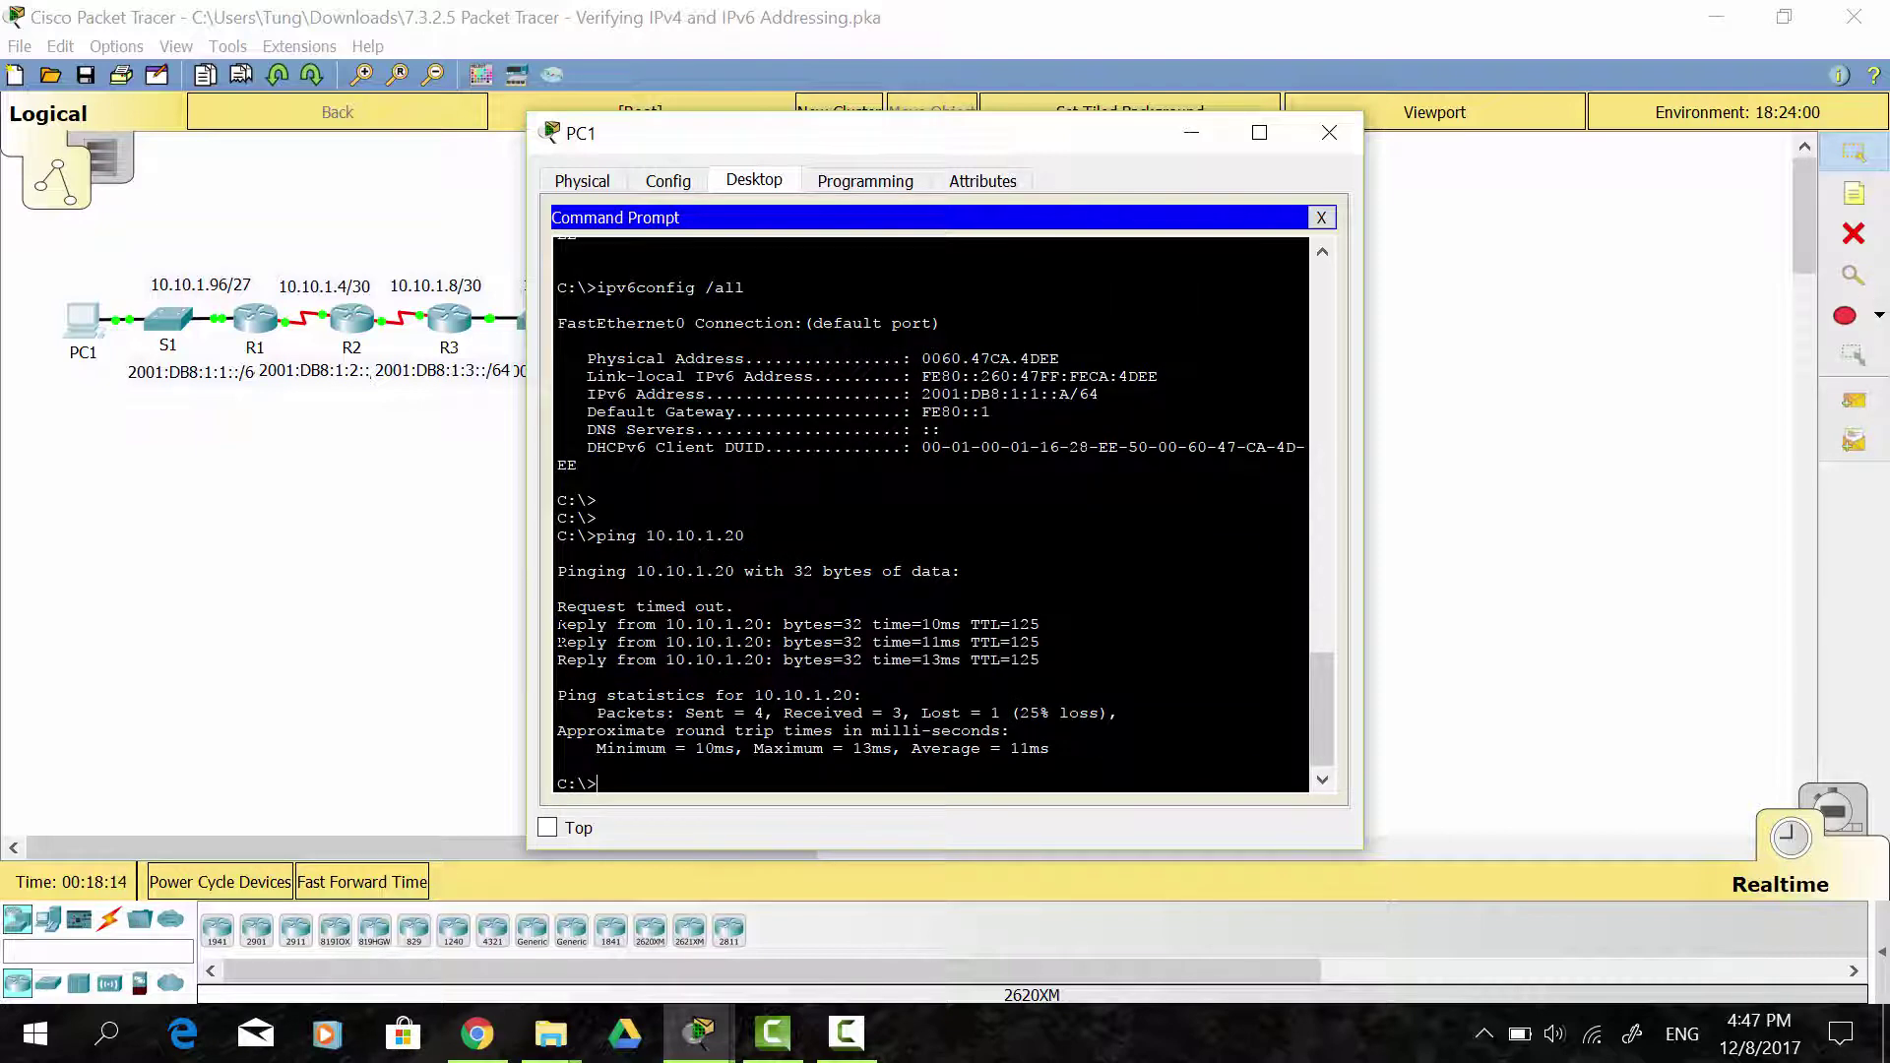
drag(557, 624, 1042, 666)
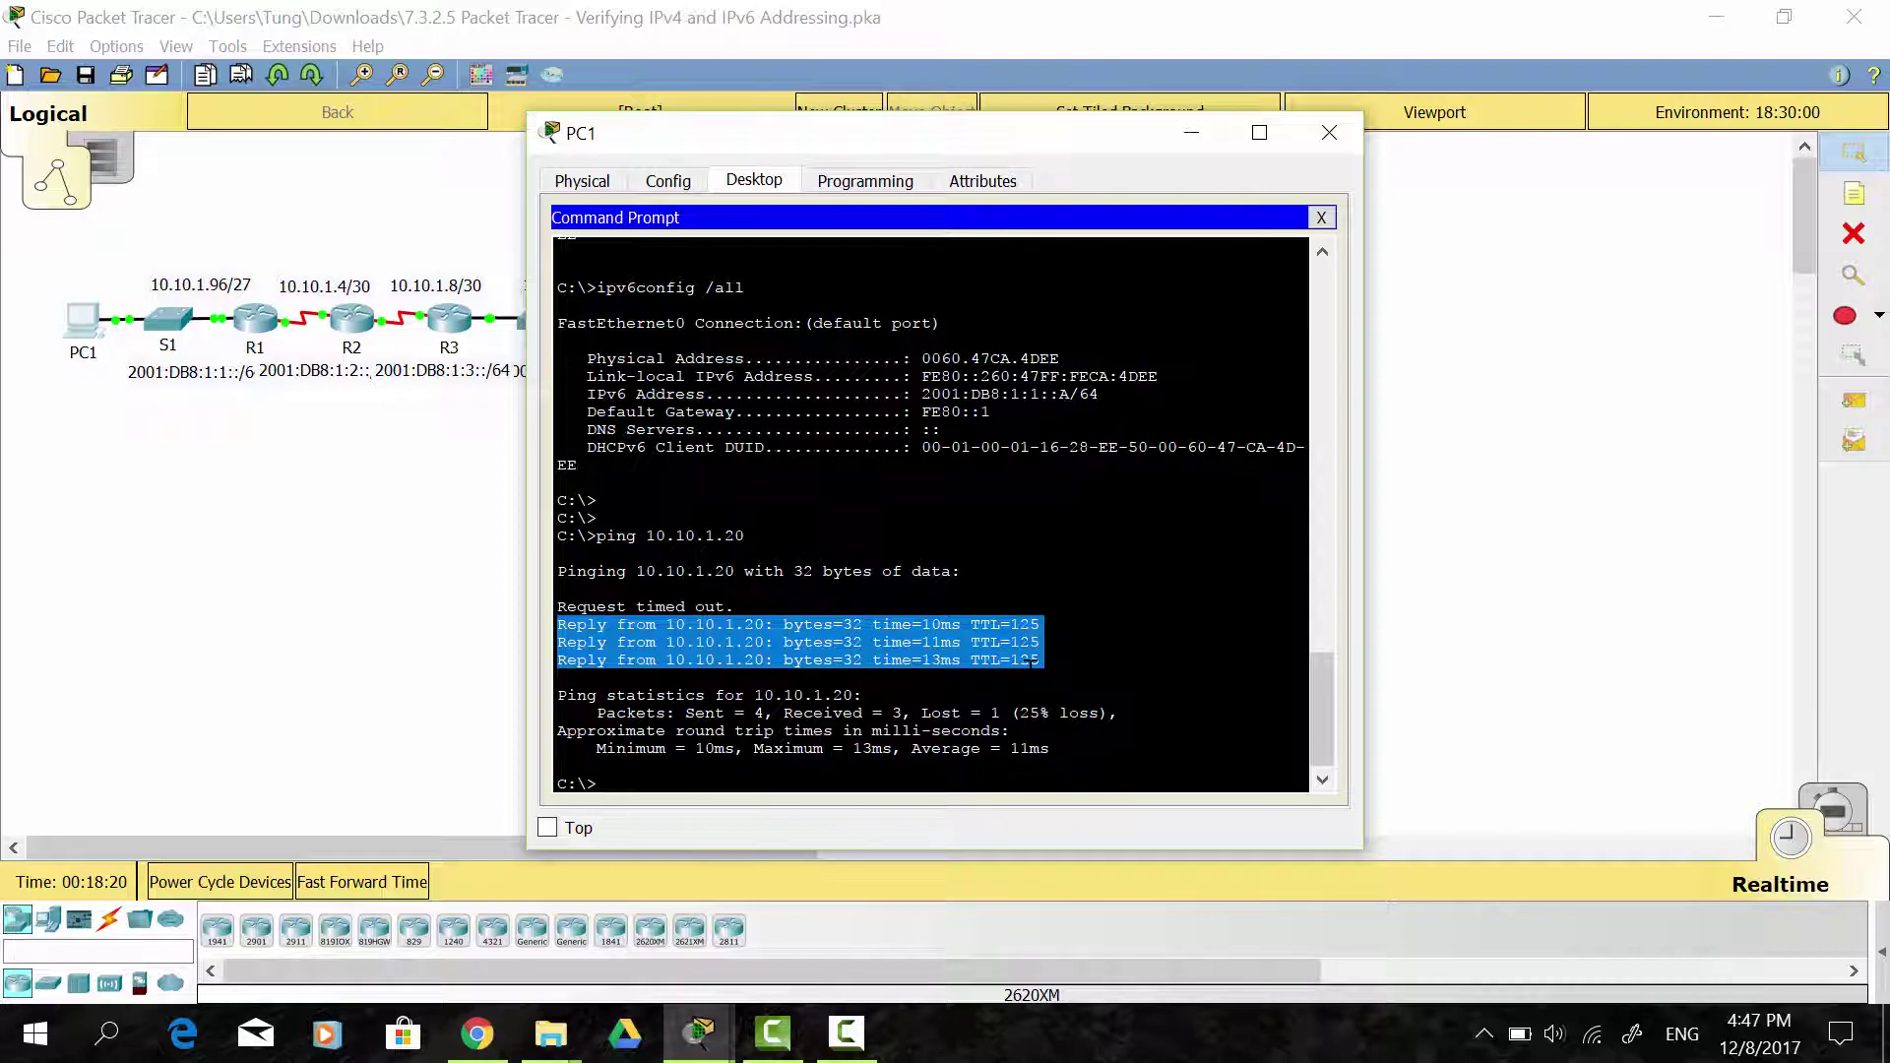
- Repeat the ping from PC1 to 10.10.1.20
click(671, 791)
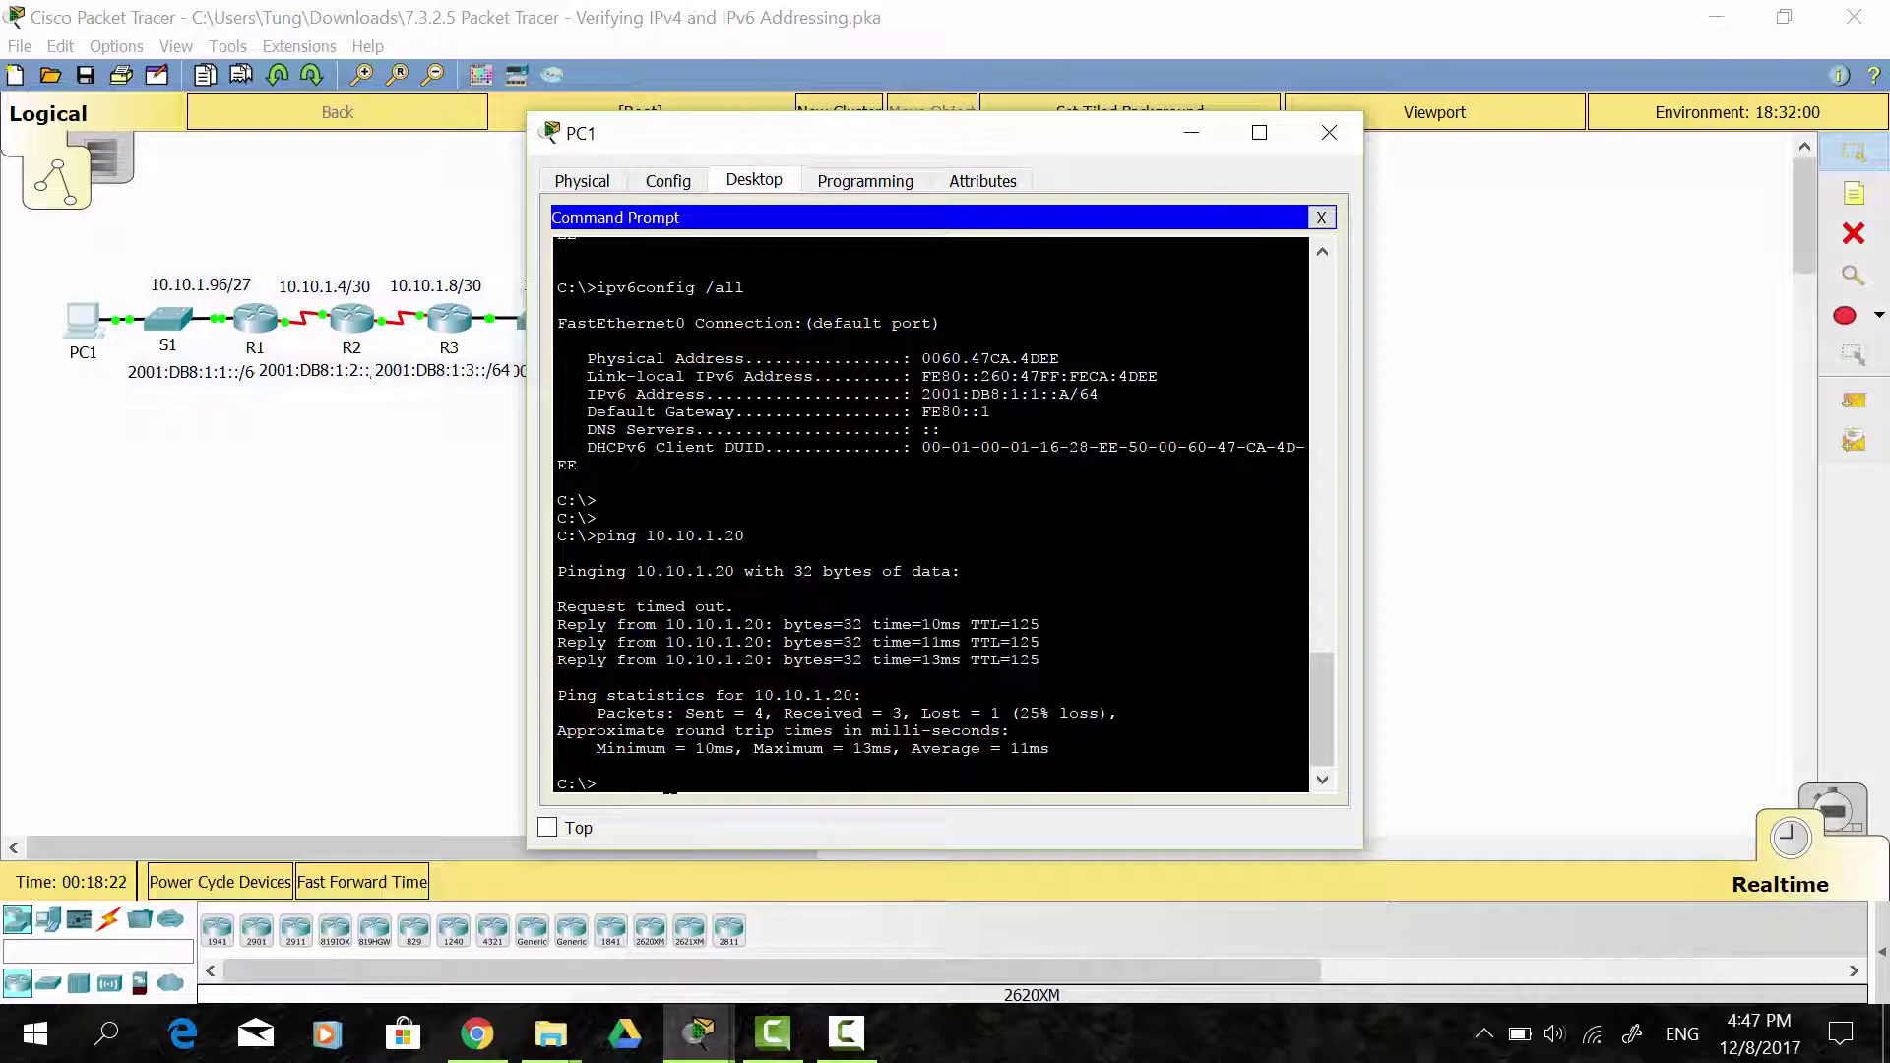
key(Up)
key(Return)
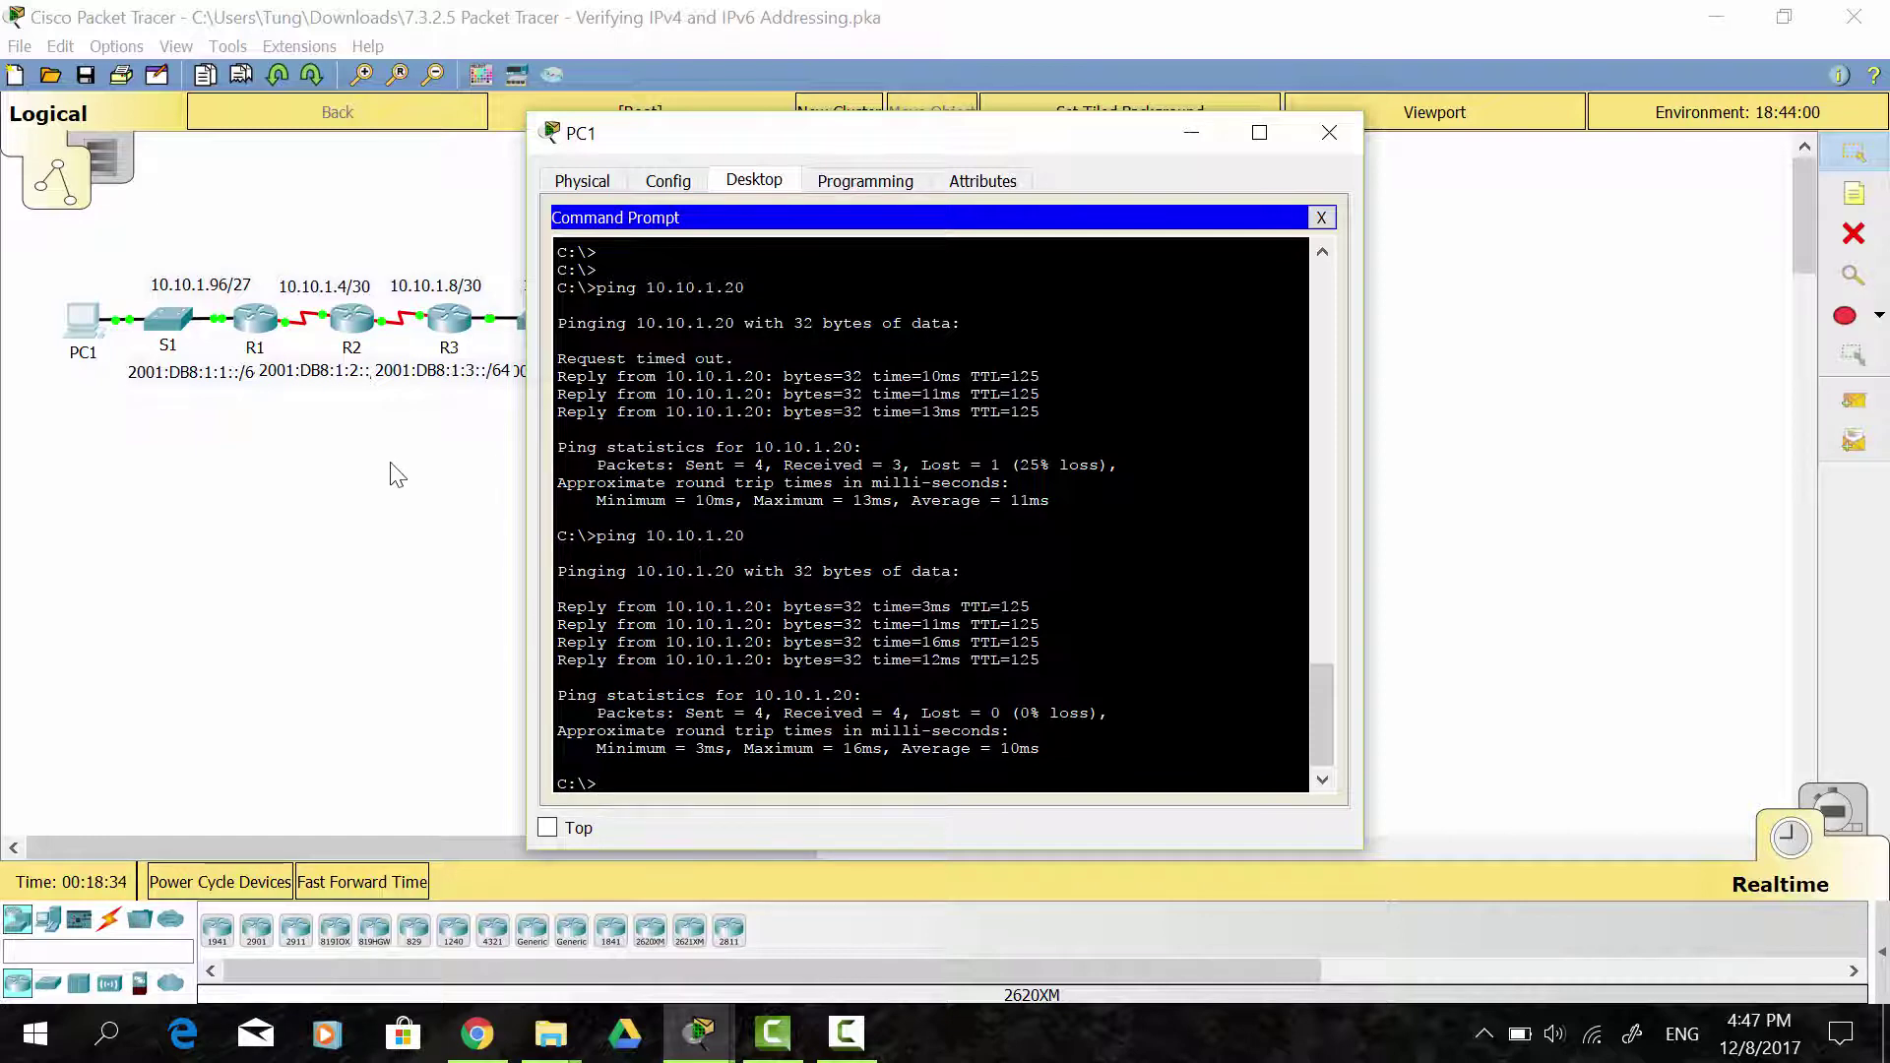
- Find PC1's IPv4 address in the earlier ipconfig output of its Command Prompt
click(403, 513)
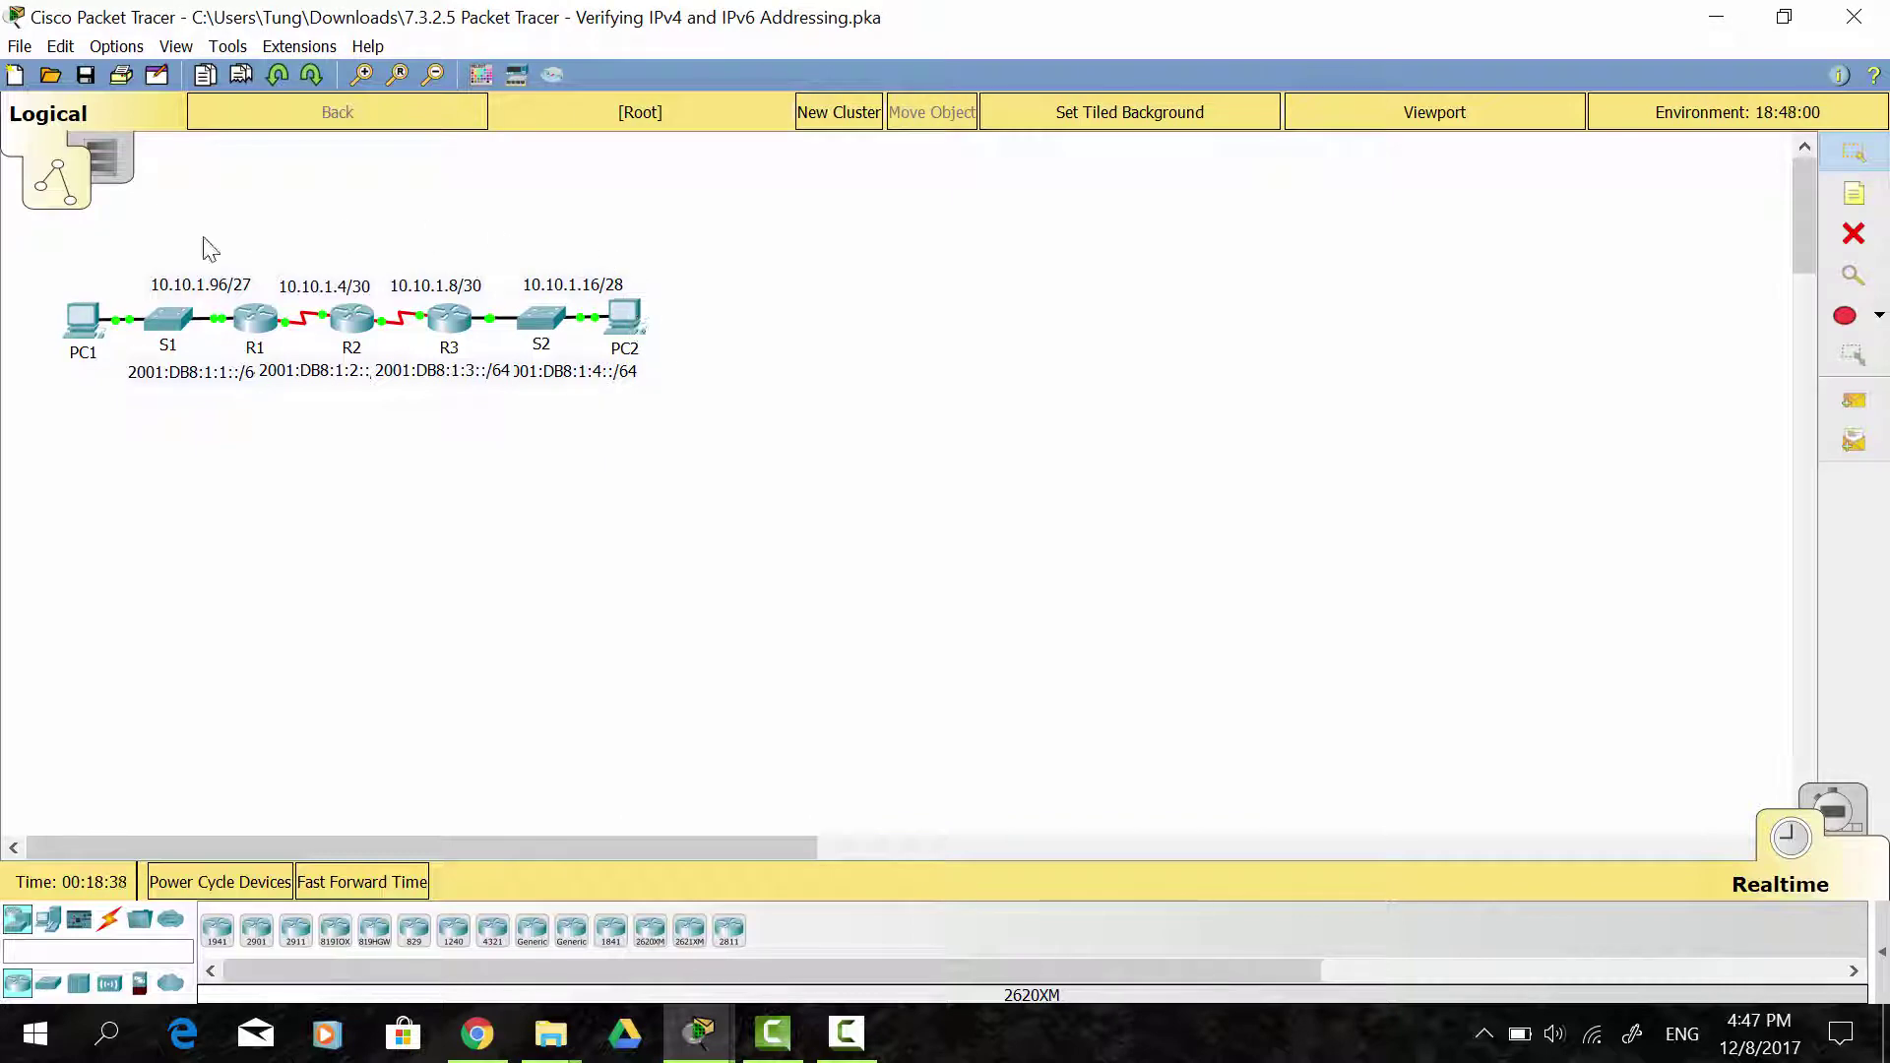
click(78, 321)
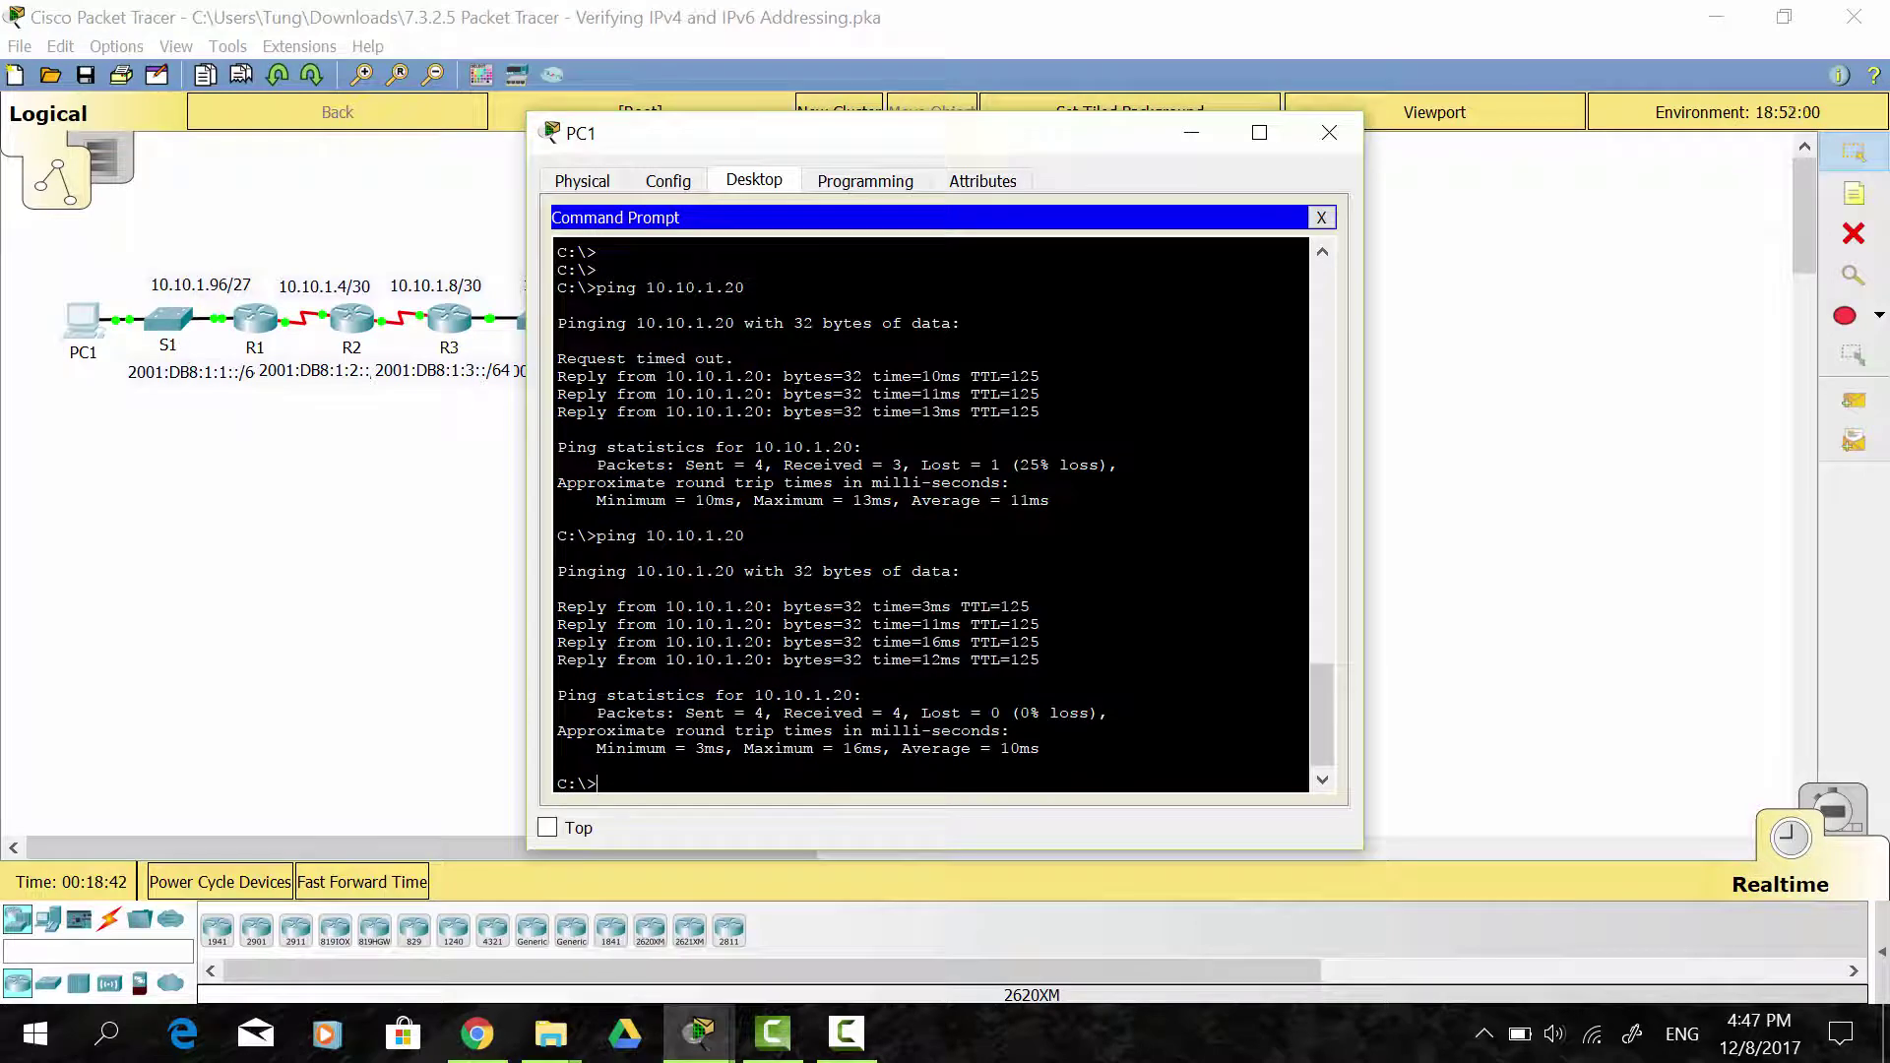
scroll(931, 512, up, 3)
scroll(931, 512, up, 10)
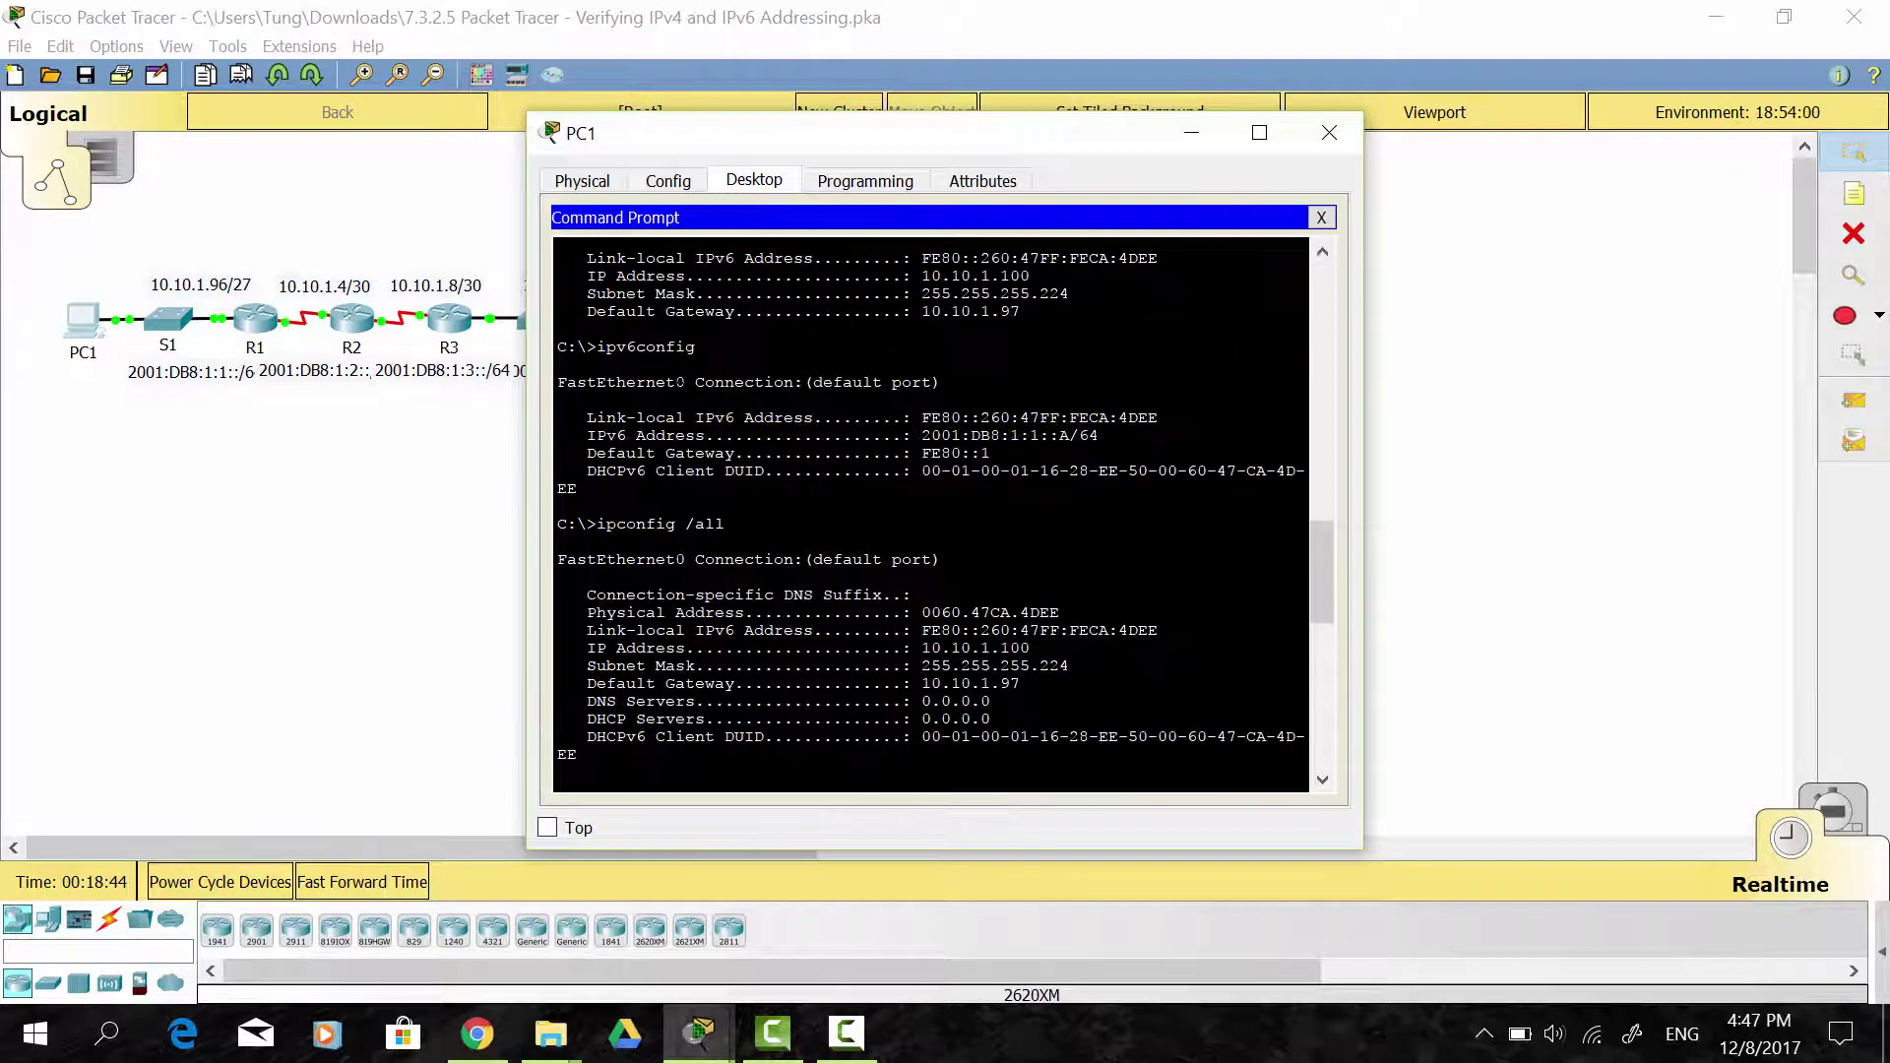
scroll(760, 492, up, 1)
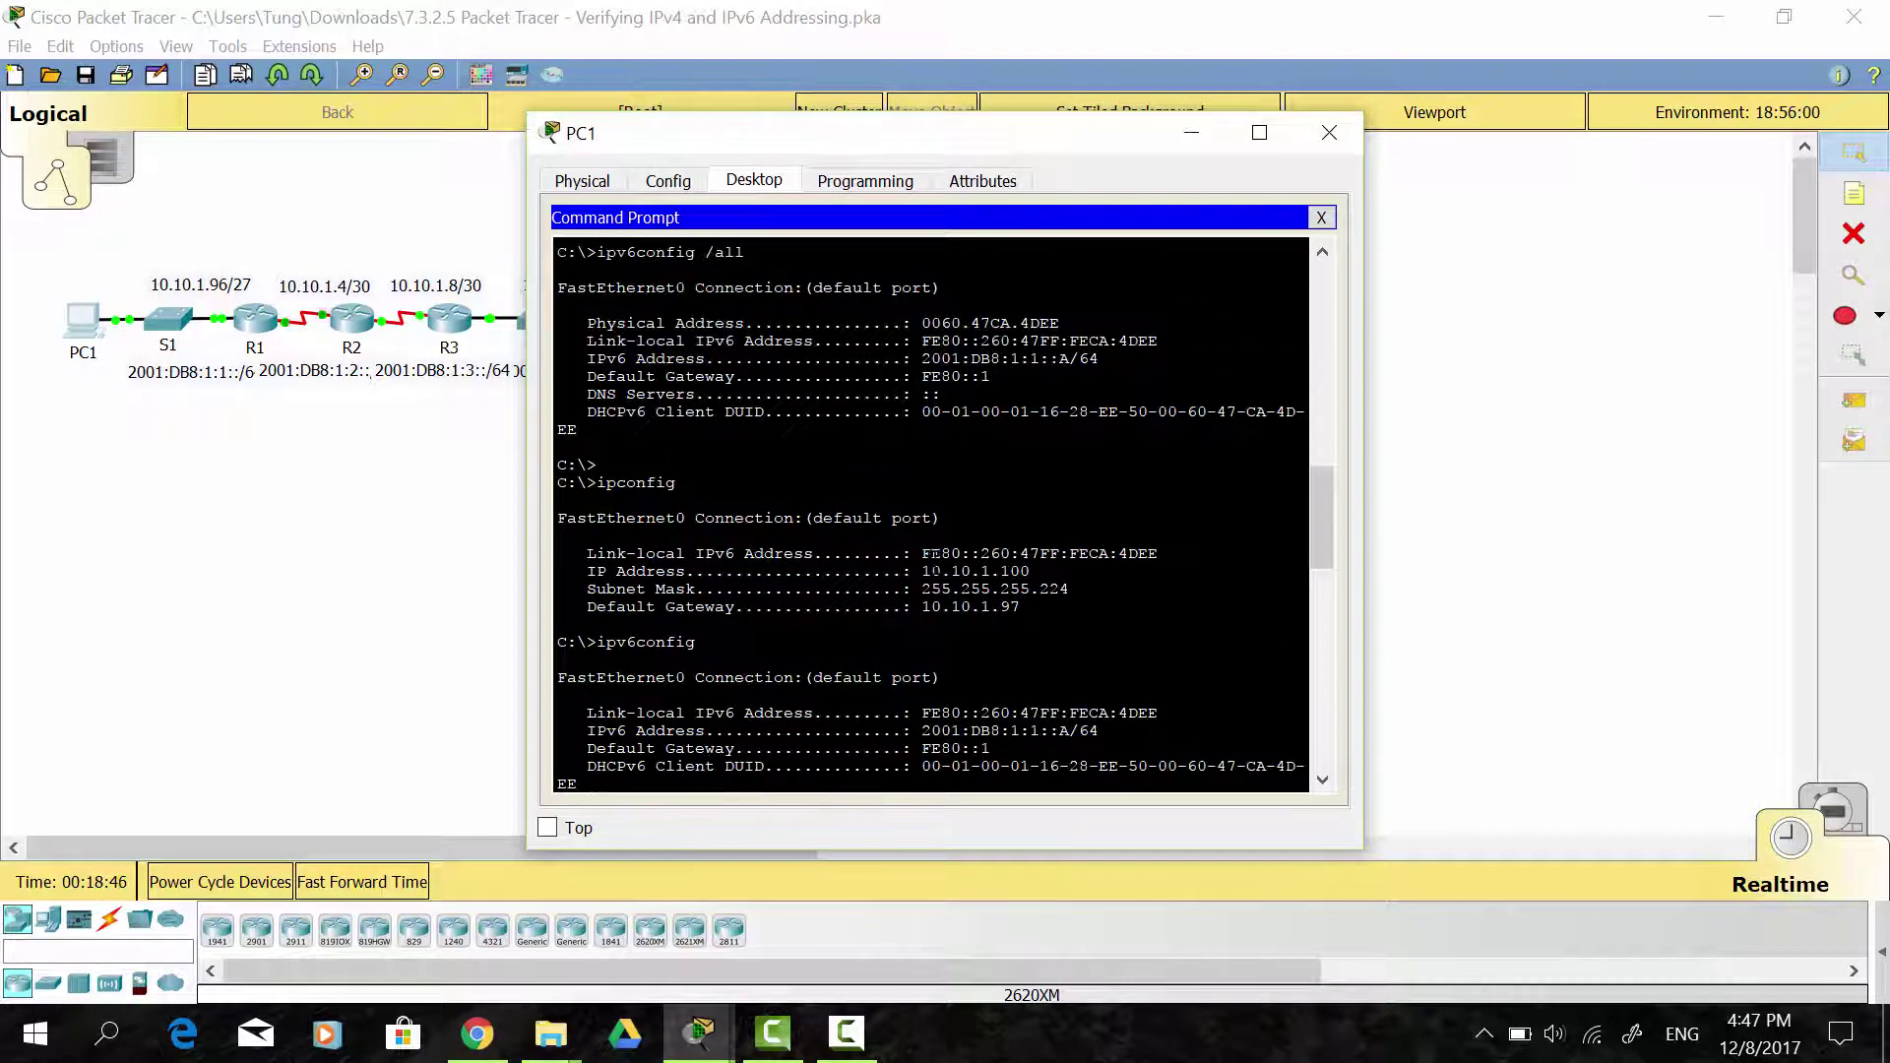
drag(922, 571, 1031, 571)
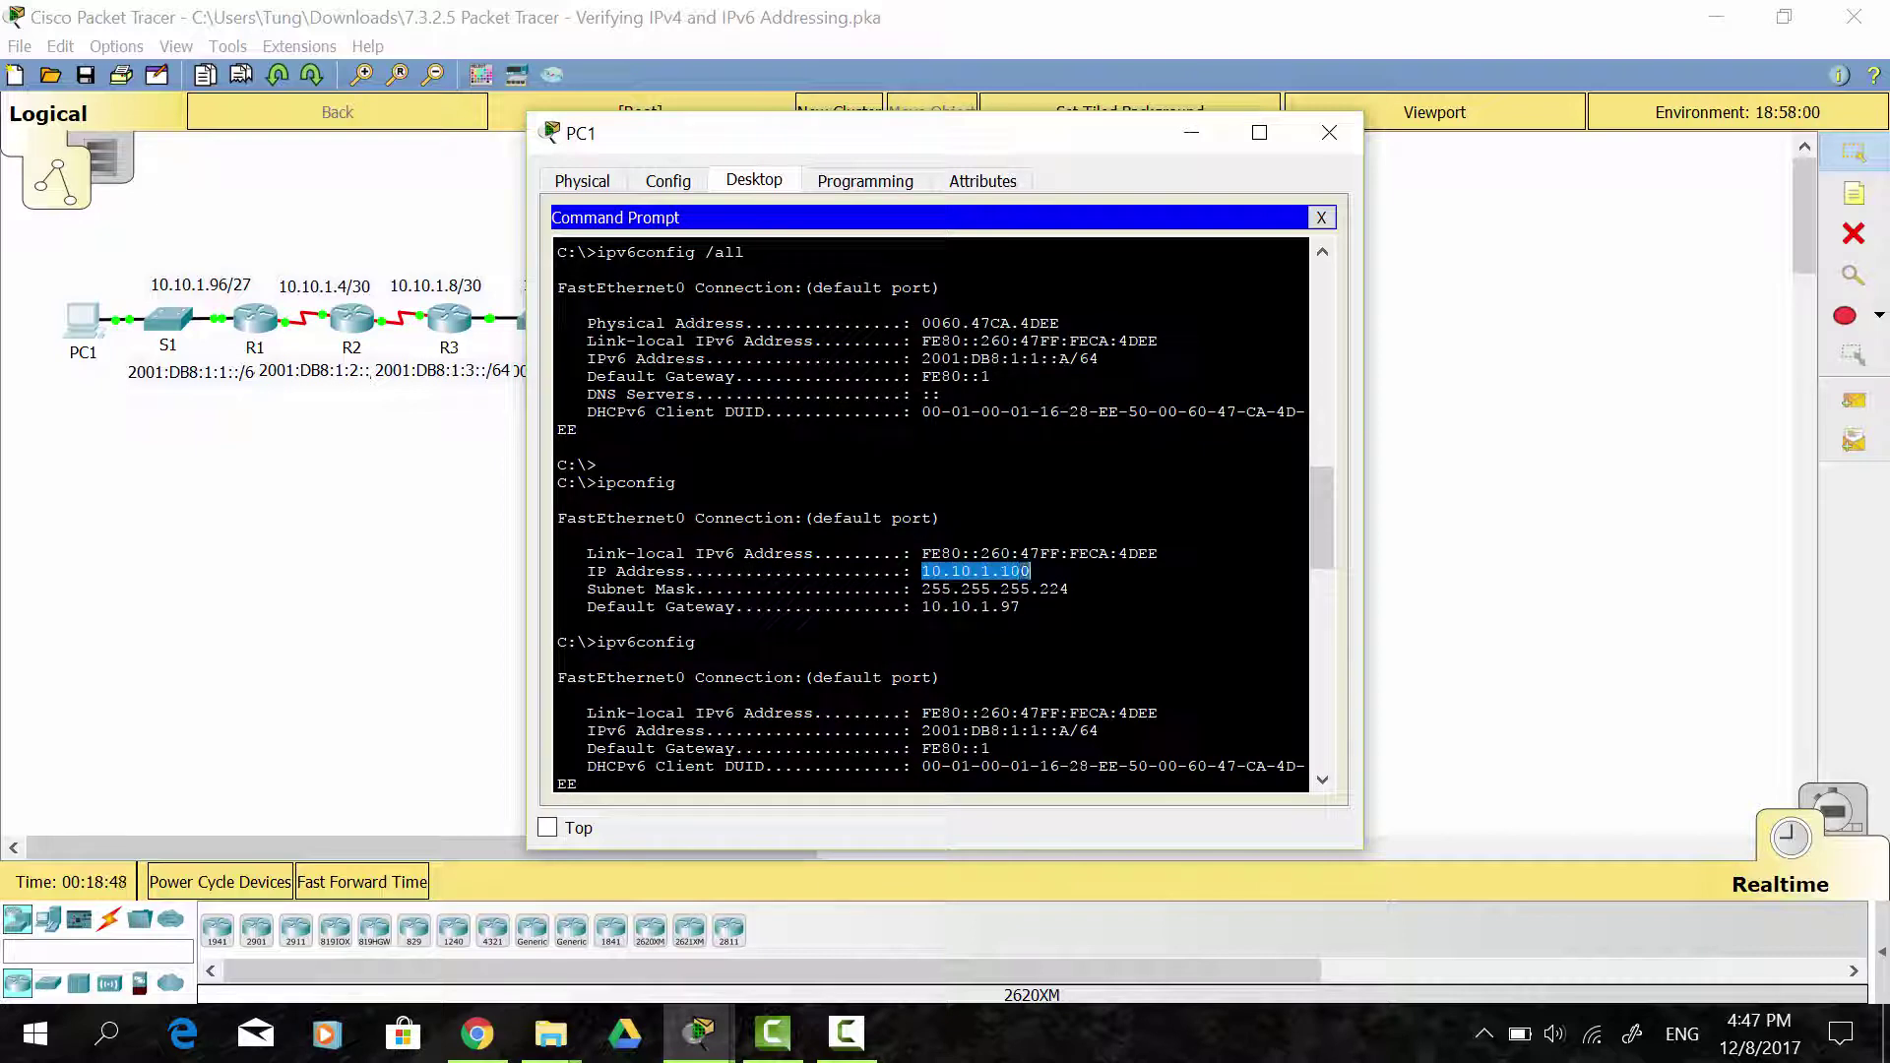
- Ping 10.10.1.100 from PC2's Command Prompt, rechecking PC1's IPv4 address while entering the command
click(423, 453)
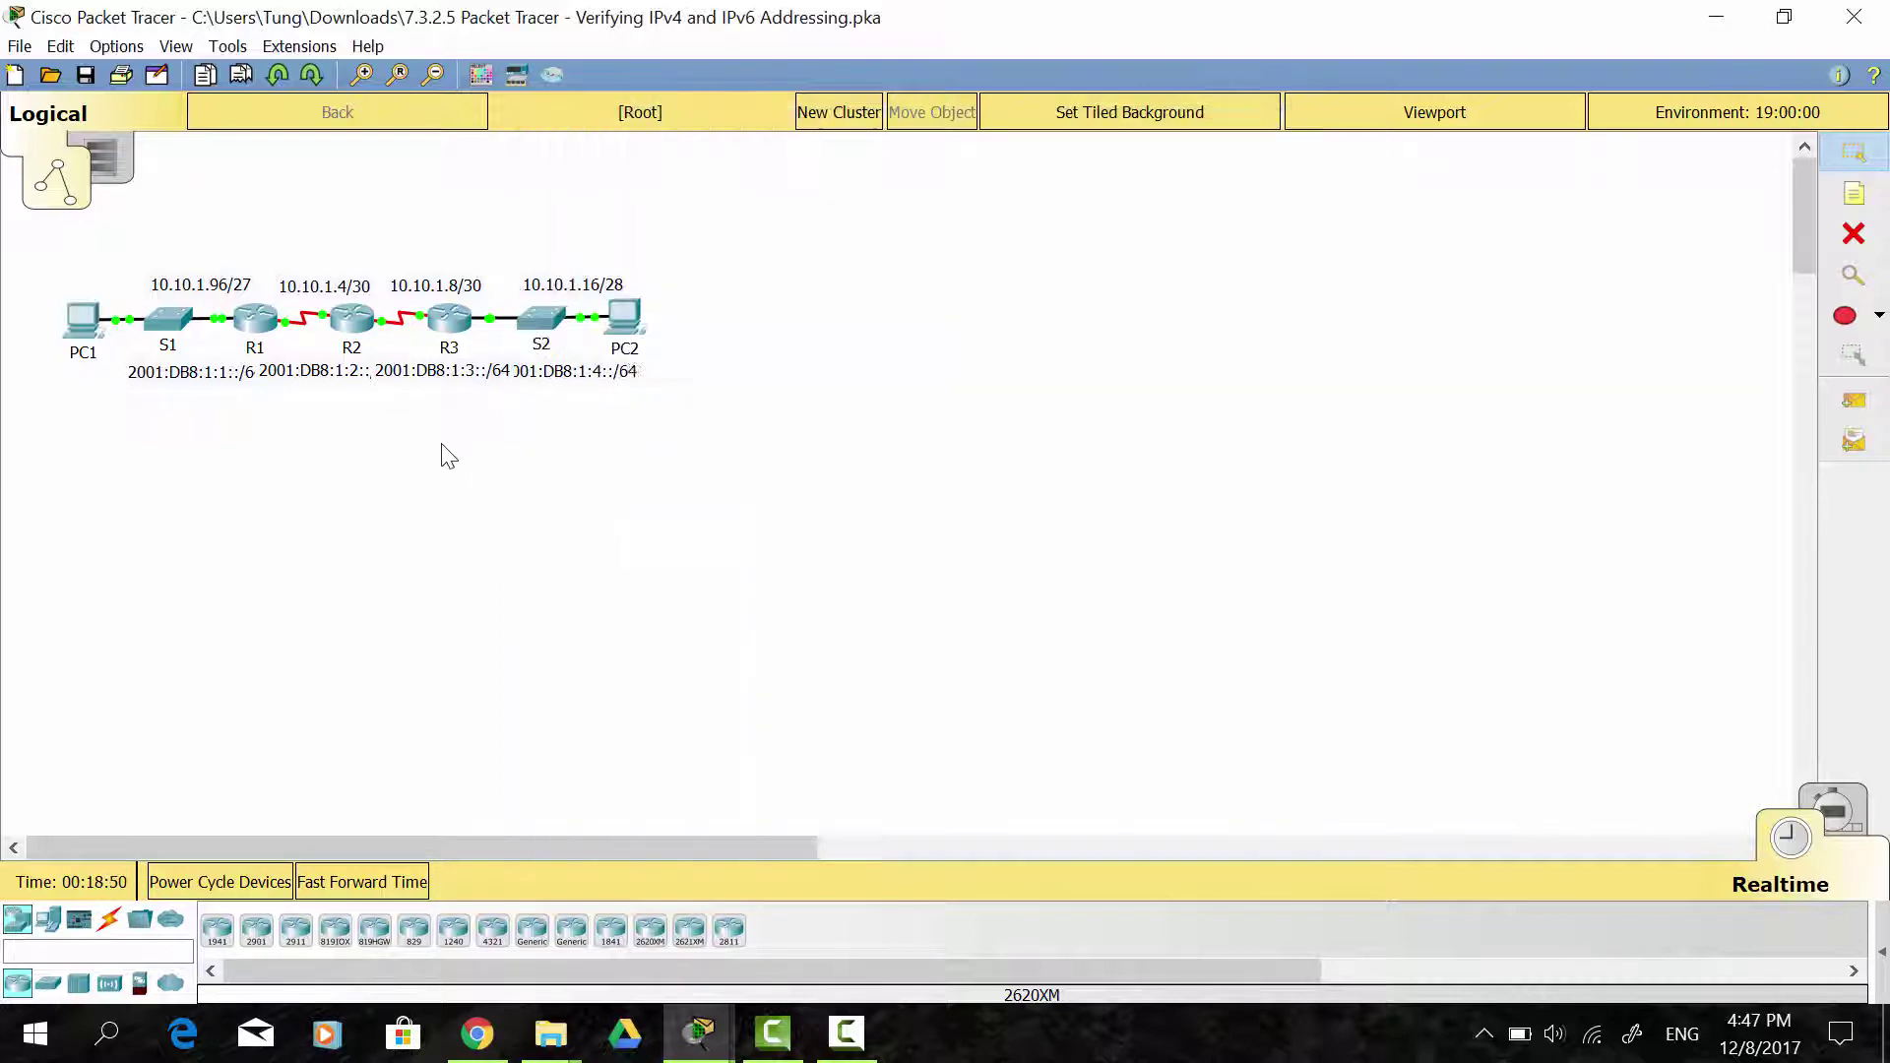
click(620, 317)
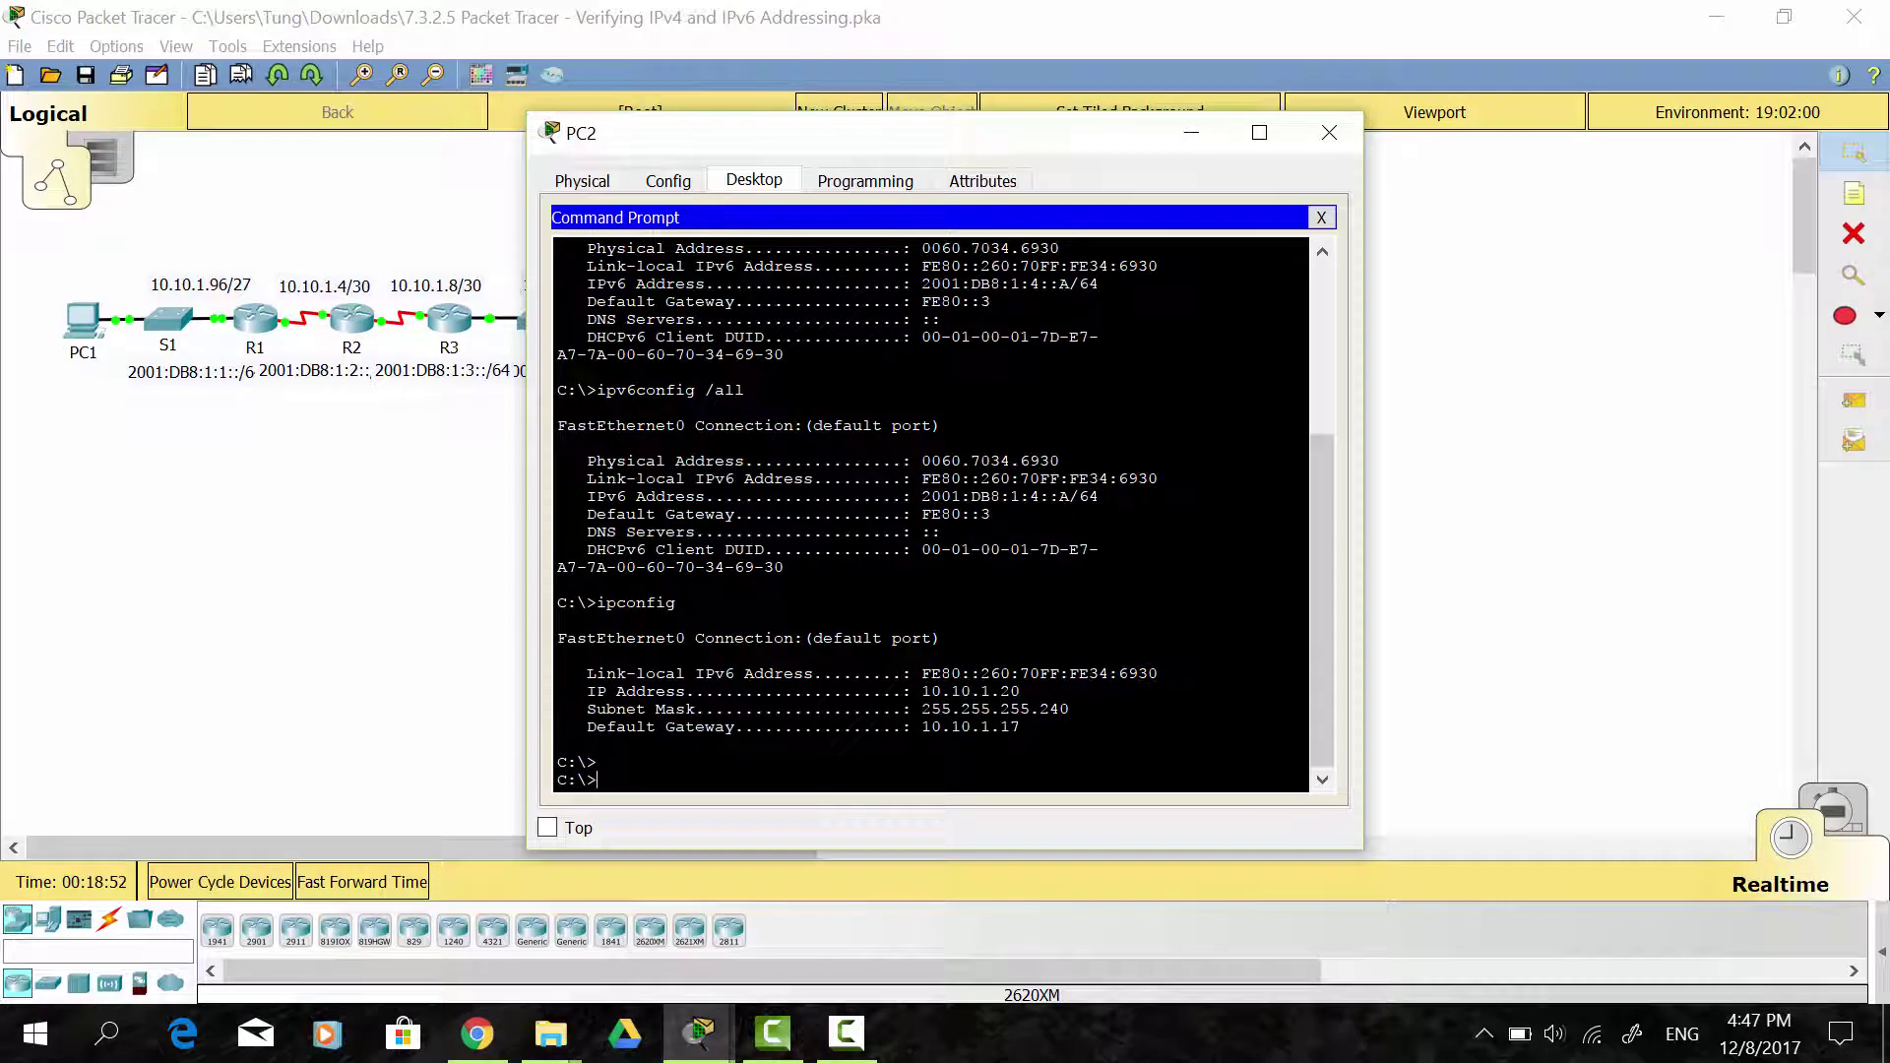
text(ping 10.10.)
click(79, 352)
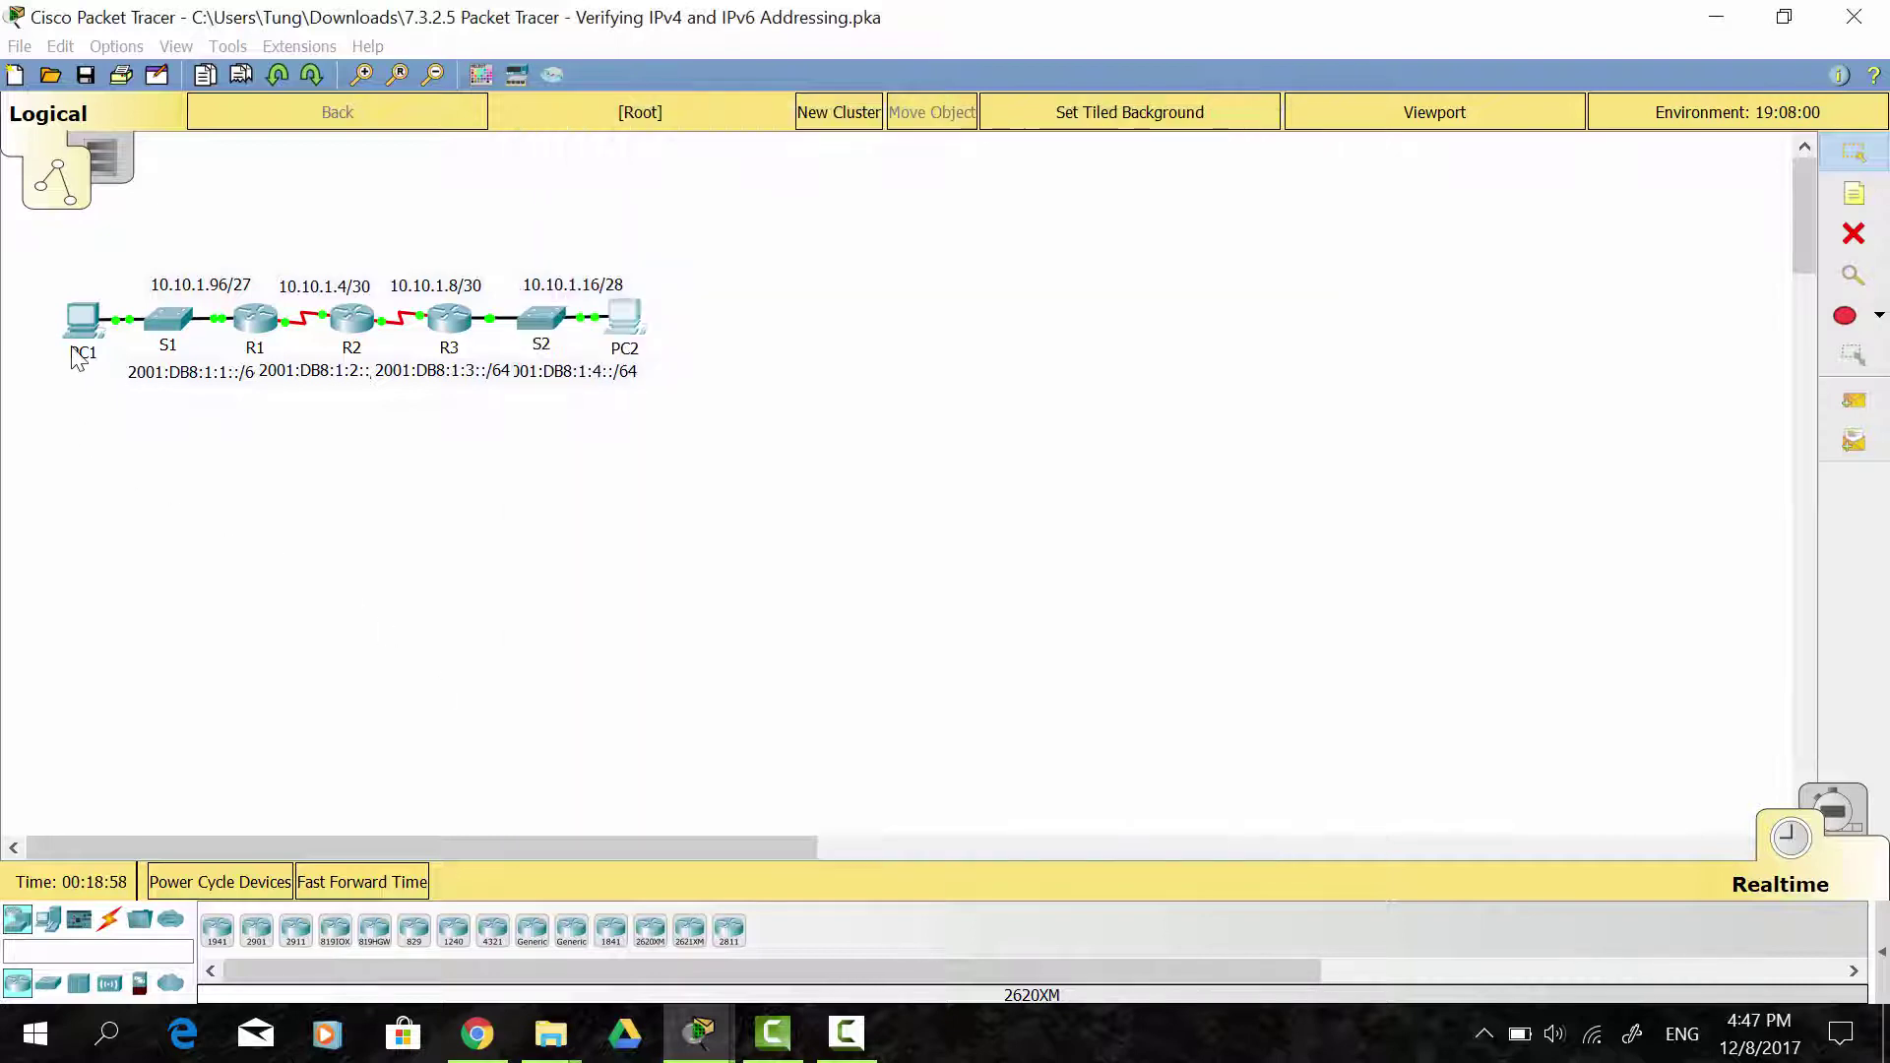
click(79, 323)
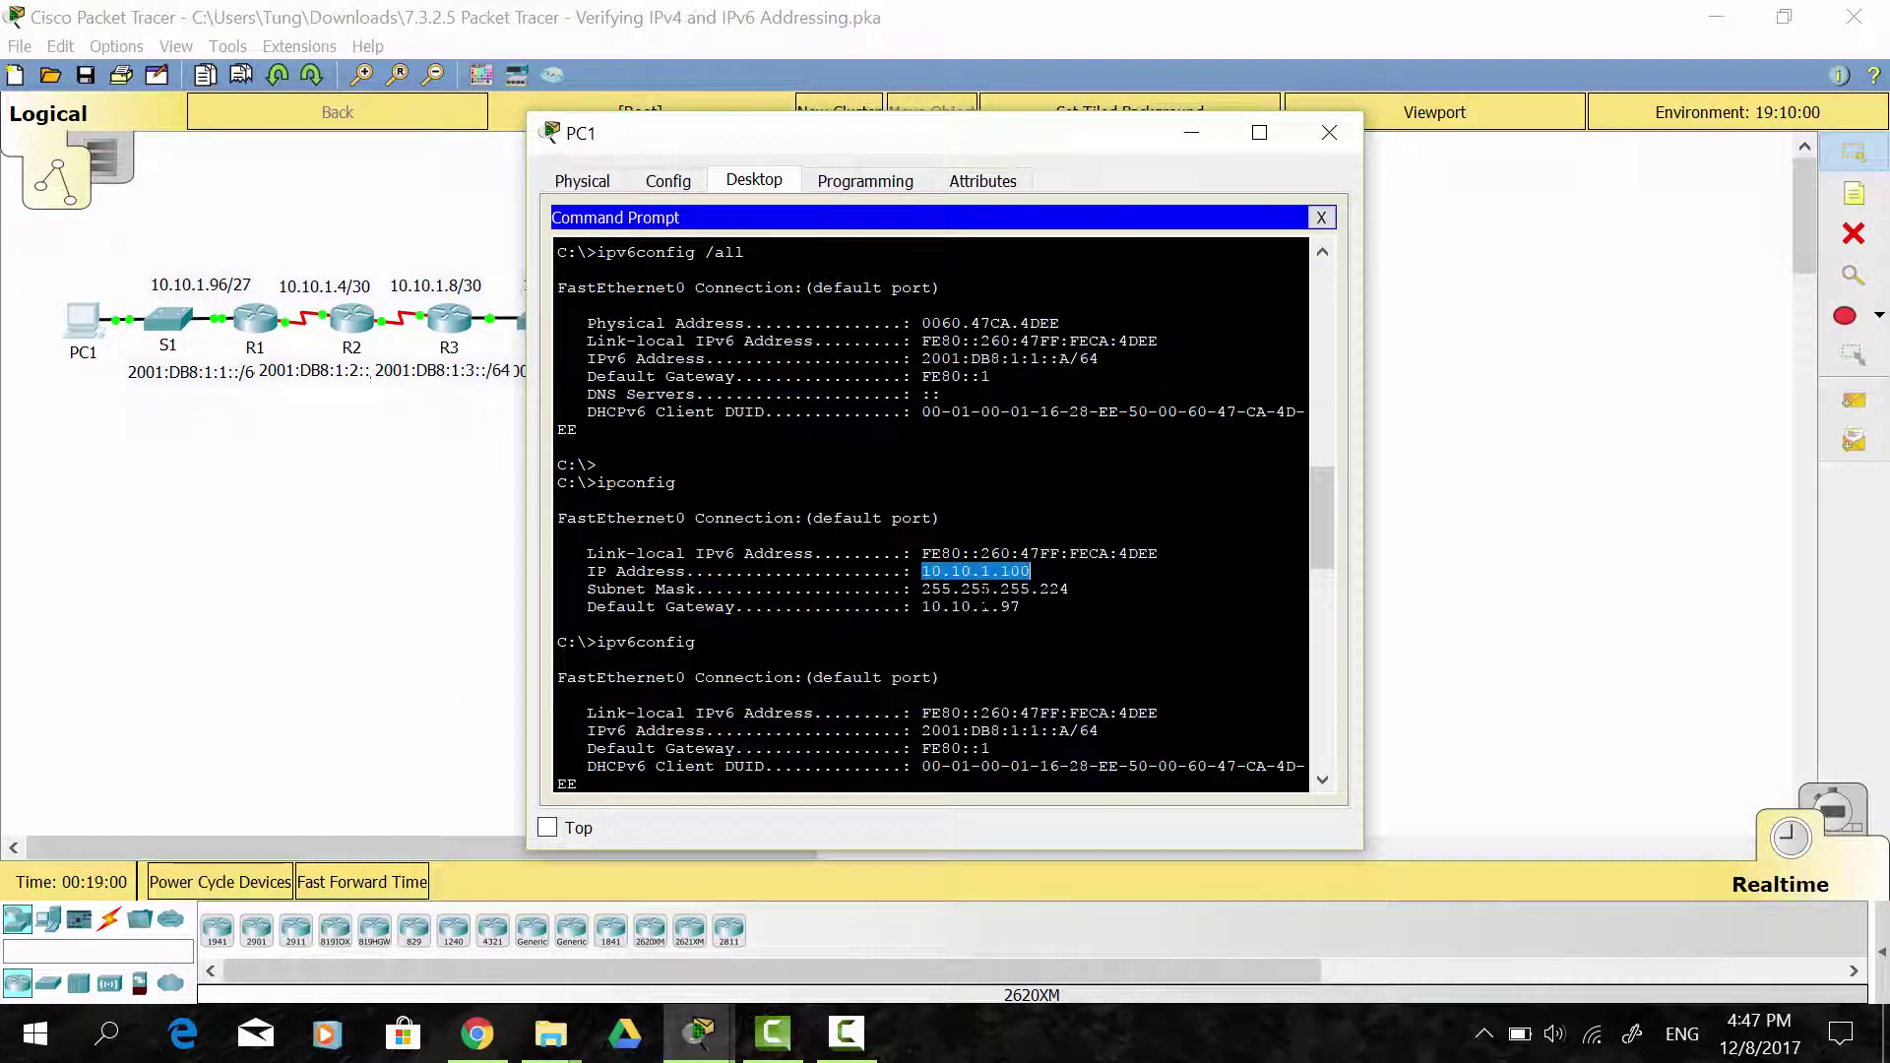
click(394, 498)
click(620, 339)
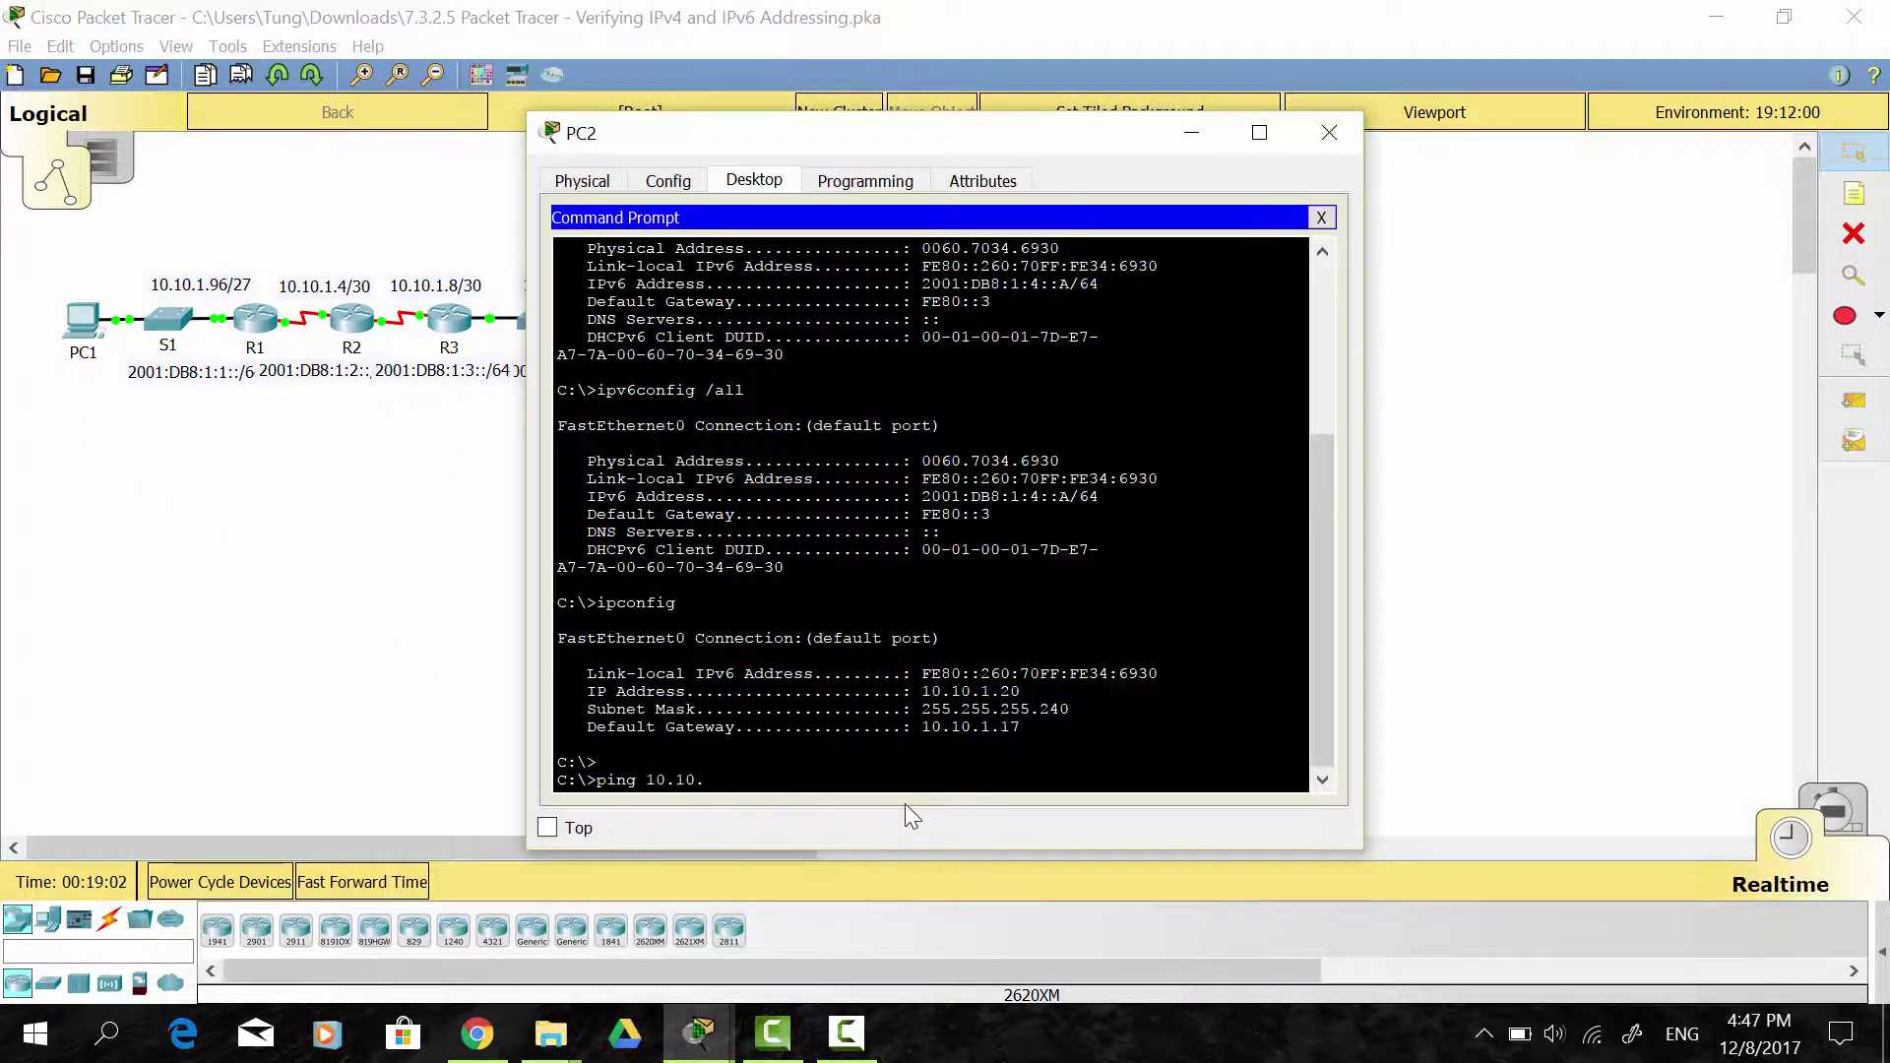
text(100)
key(Return)
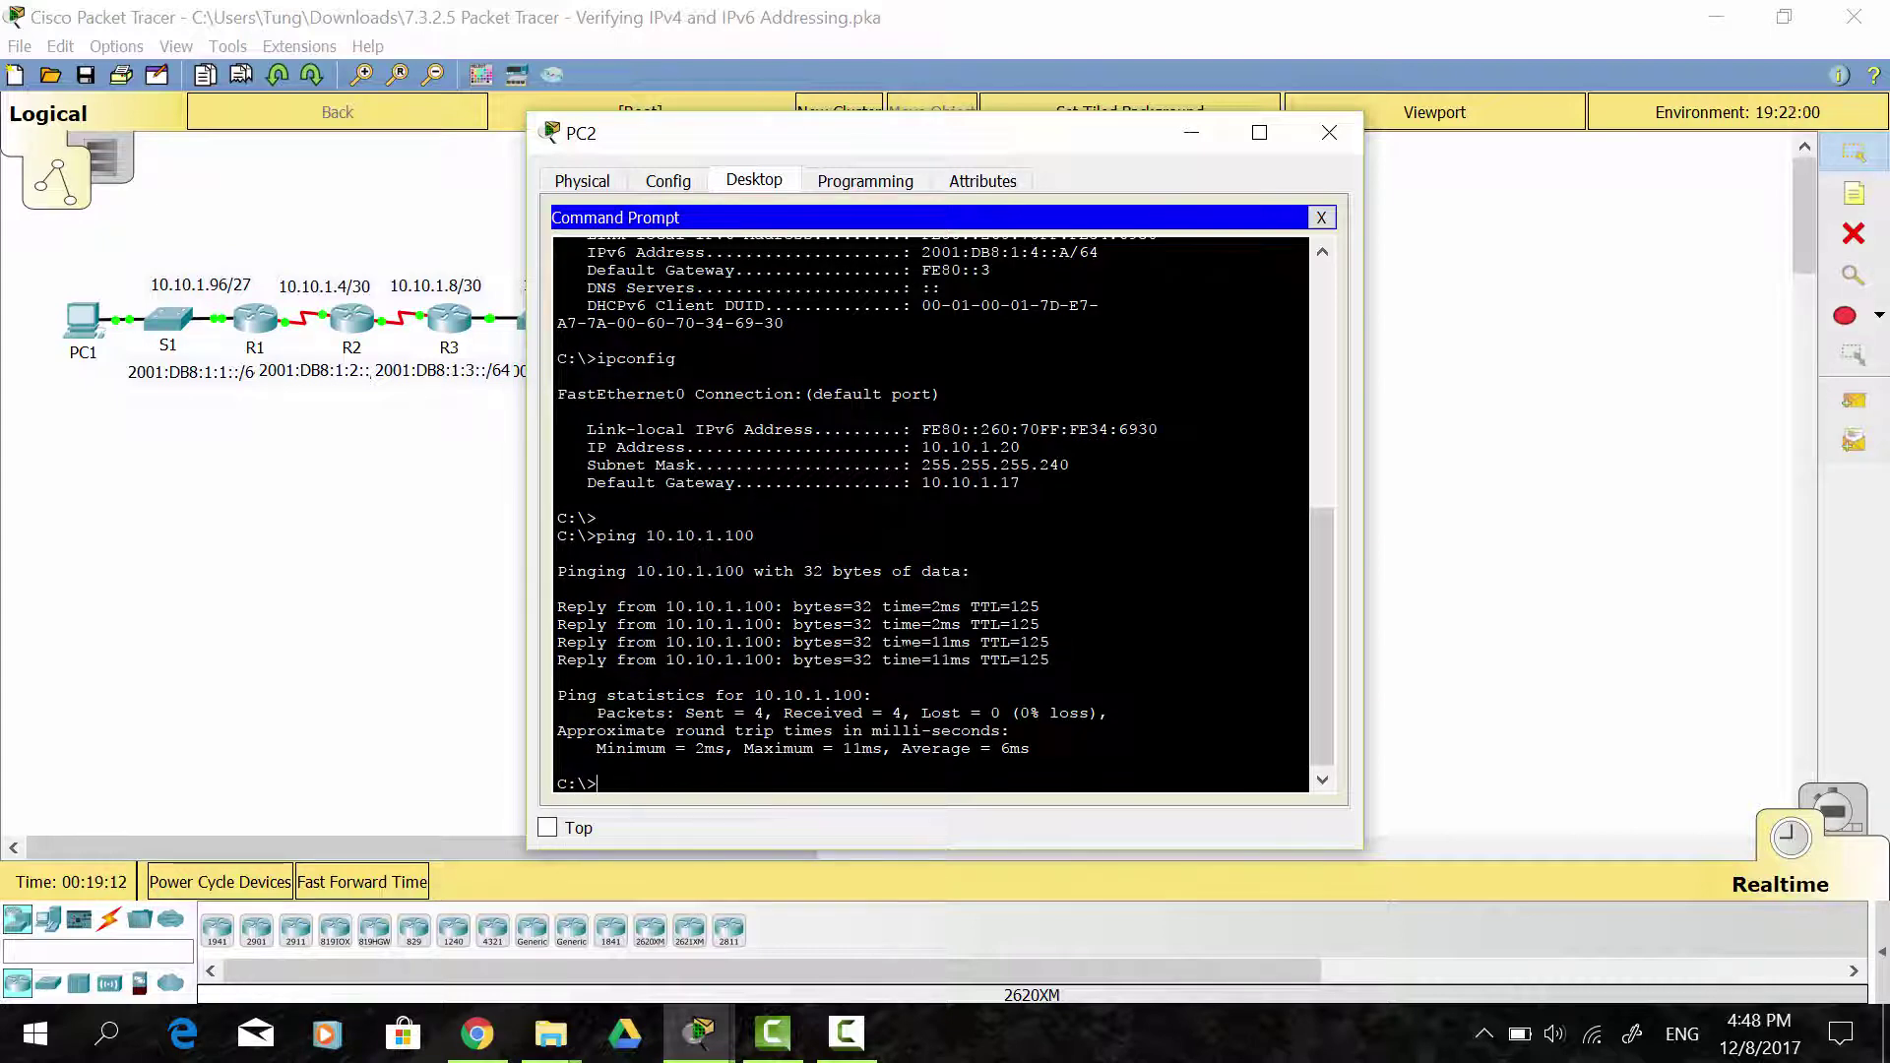
- Return to the PT Activity instructions and locate Part 2, Step 2 on verifying IPv6 connectivity with ping
click(151, 517)
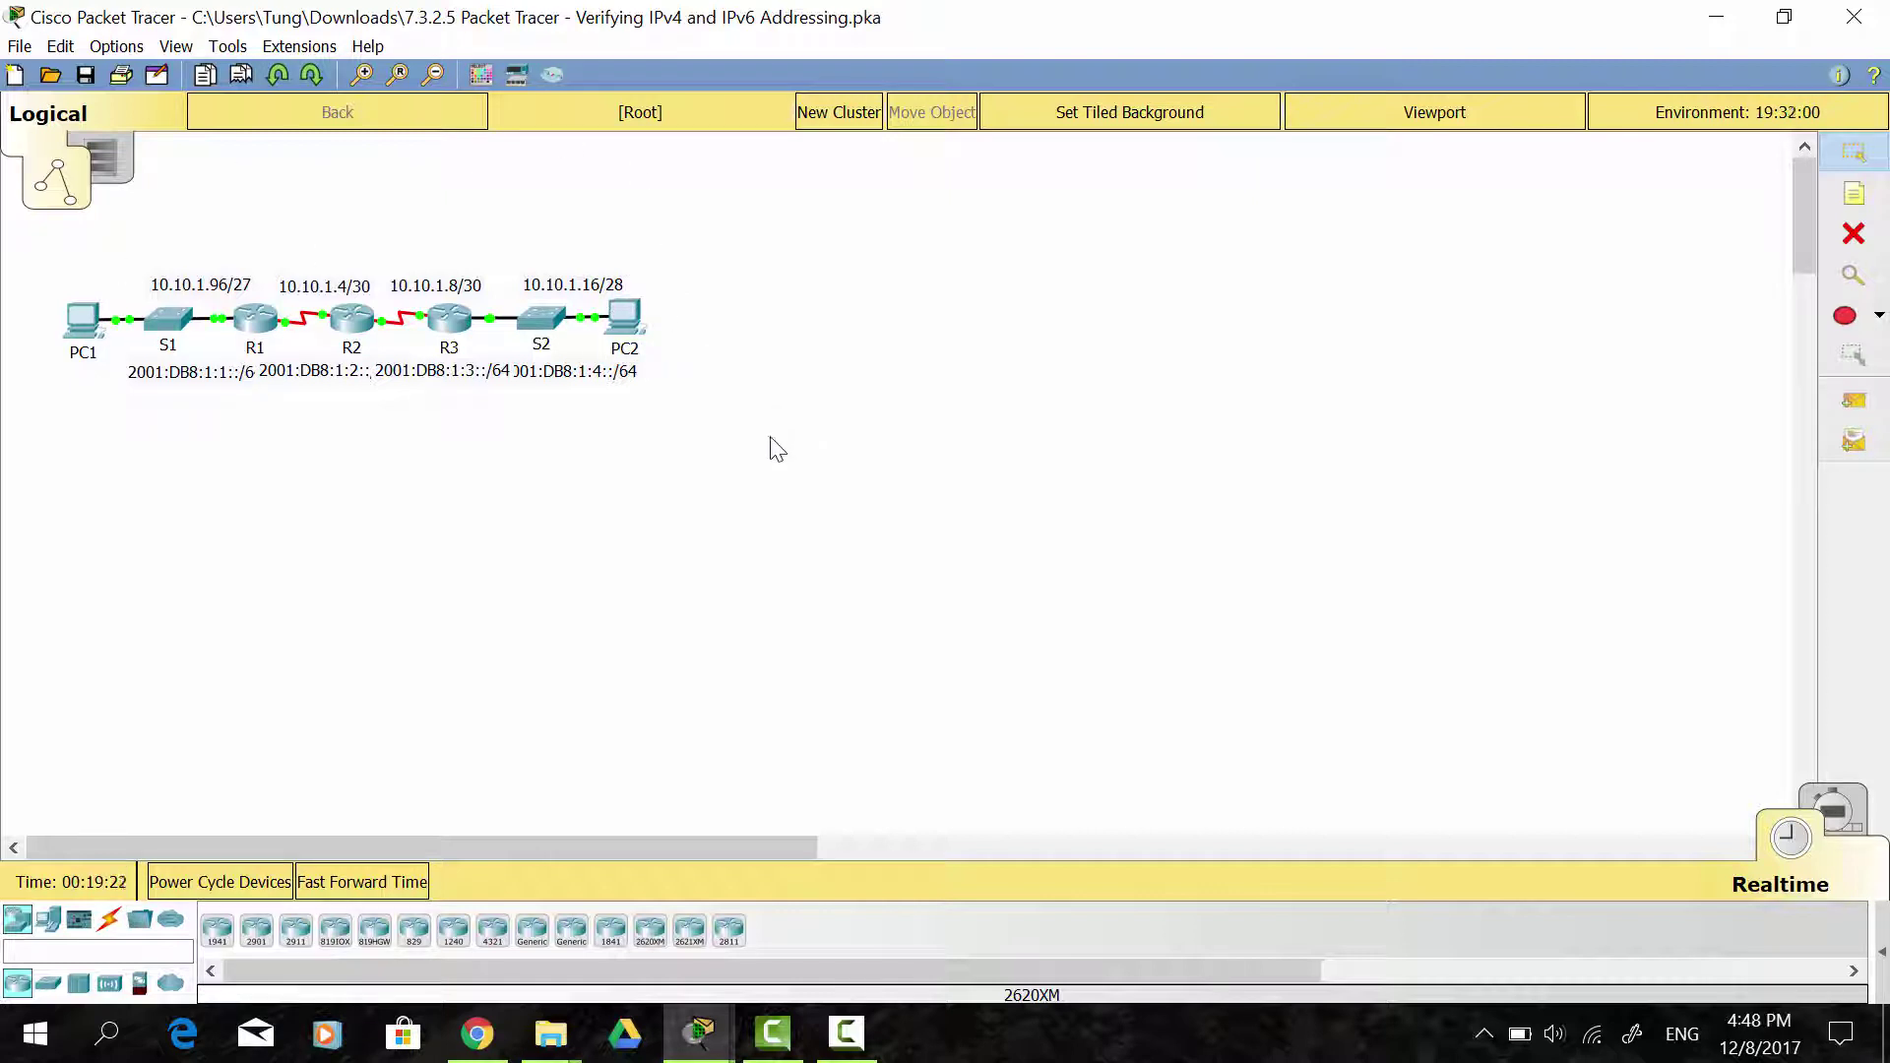
click(698, 1039)
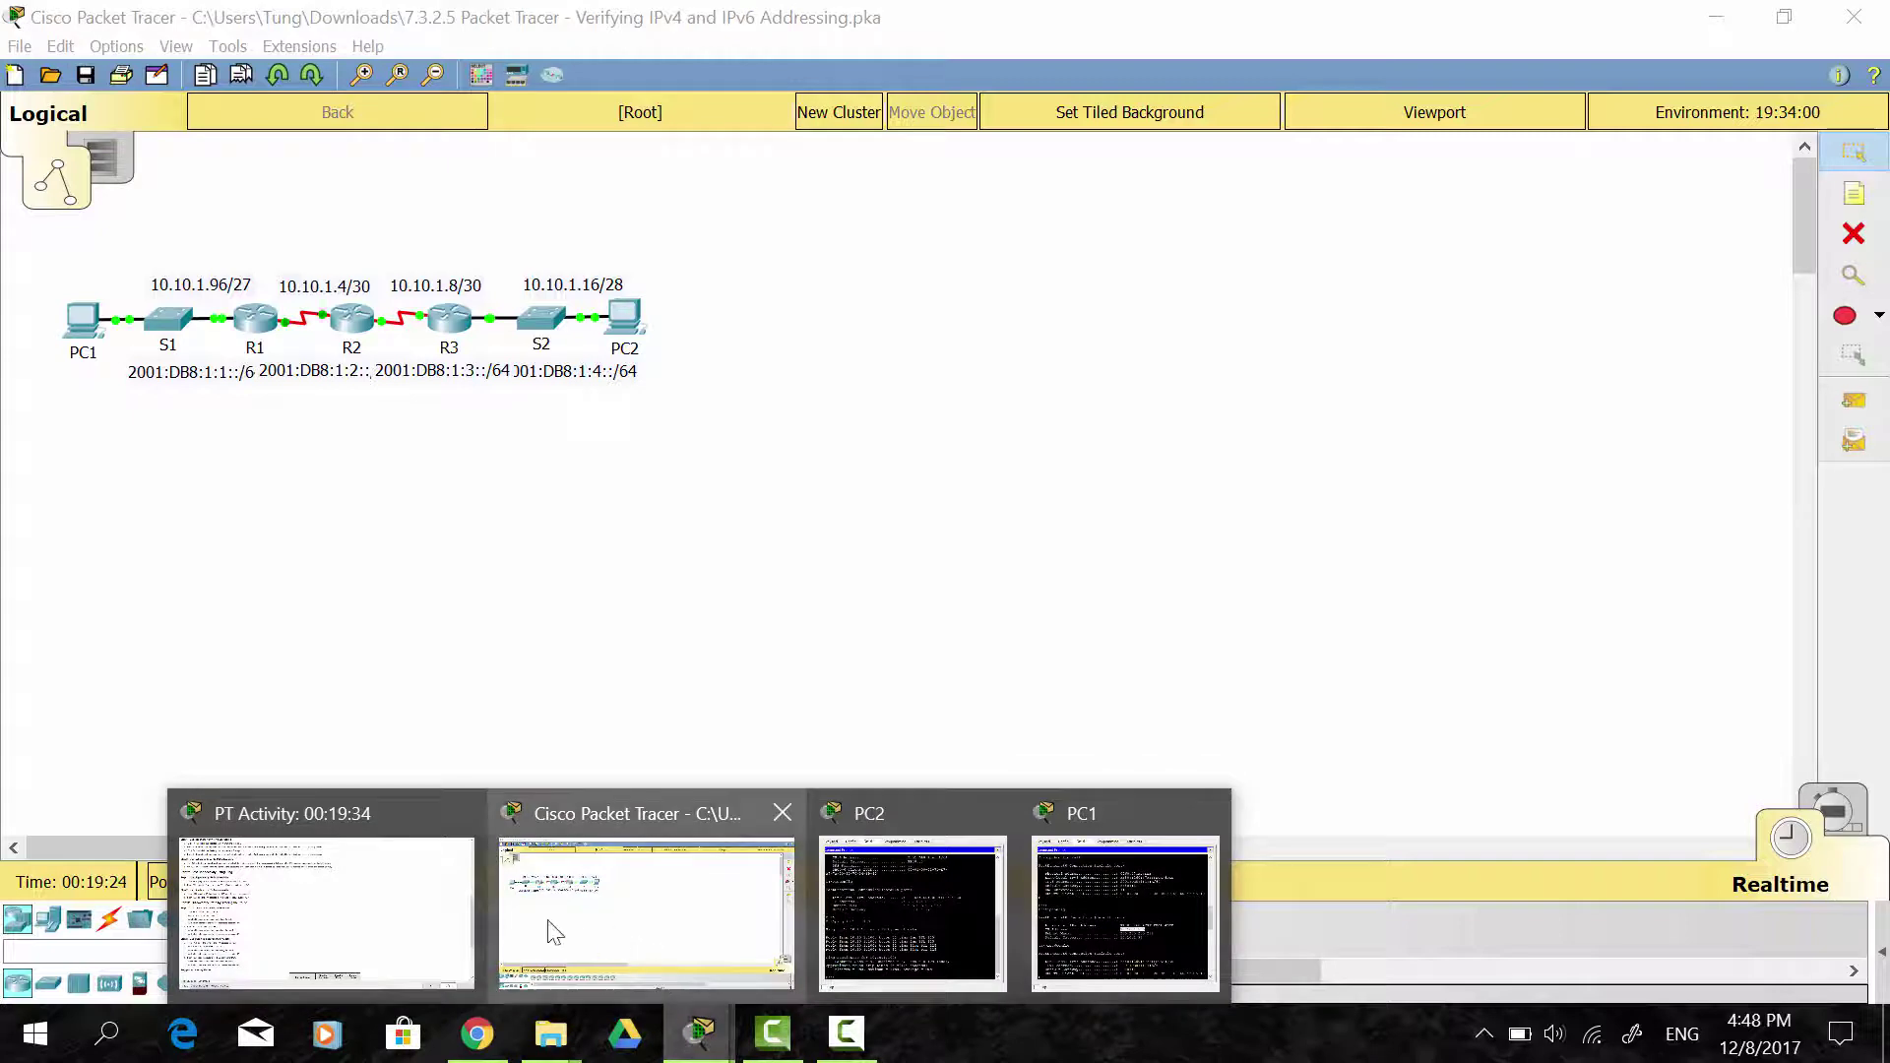
click(327, 896)
scroll(261, 485, down, 1)
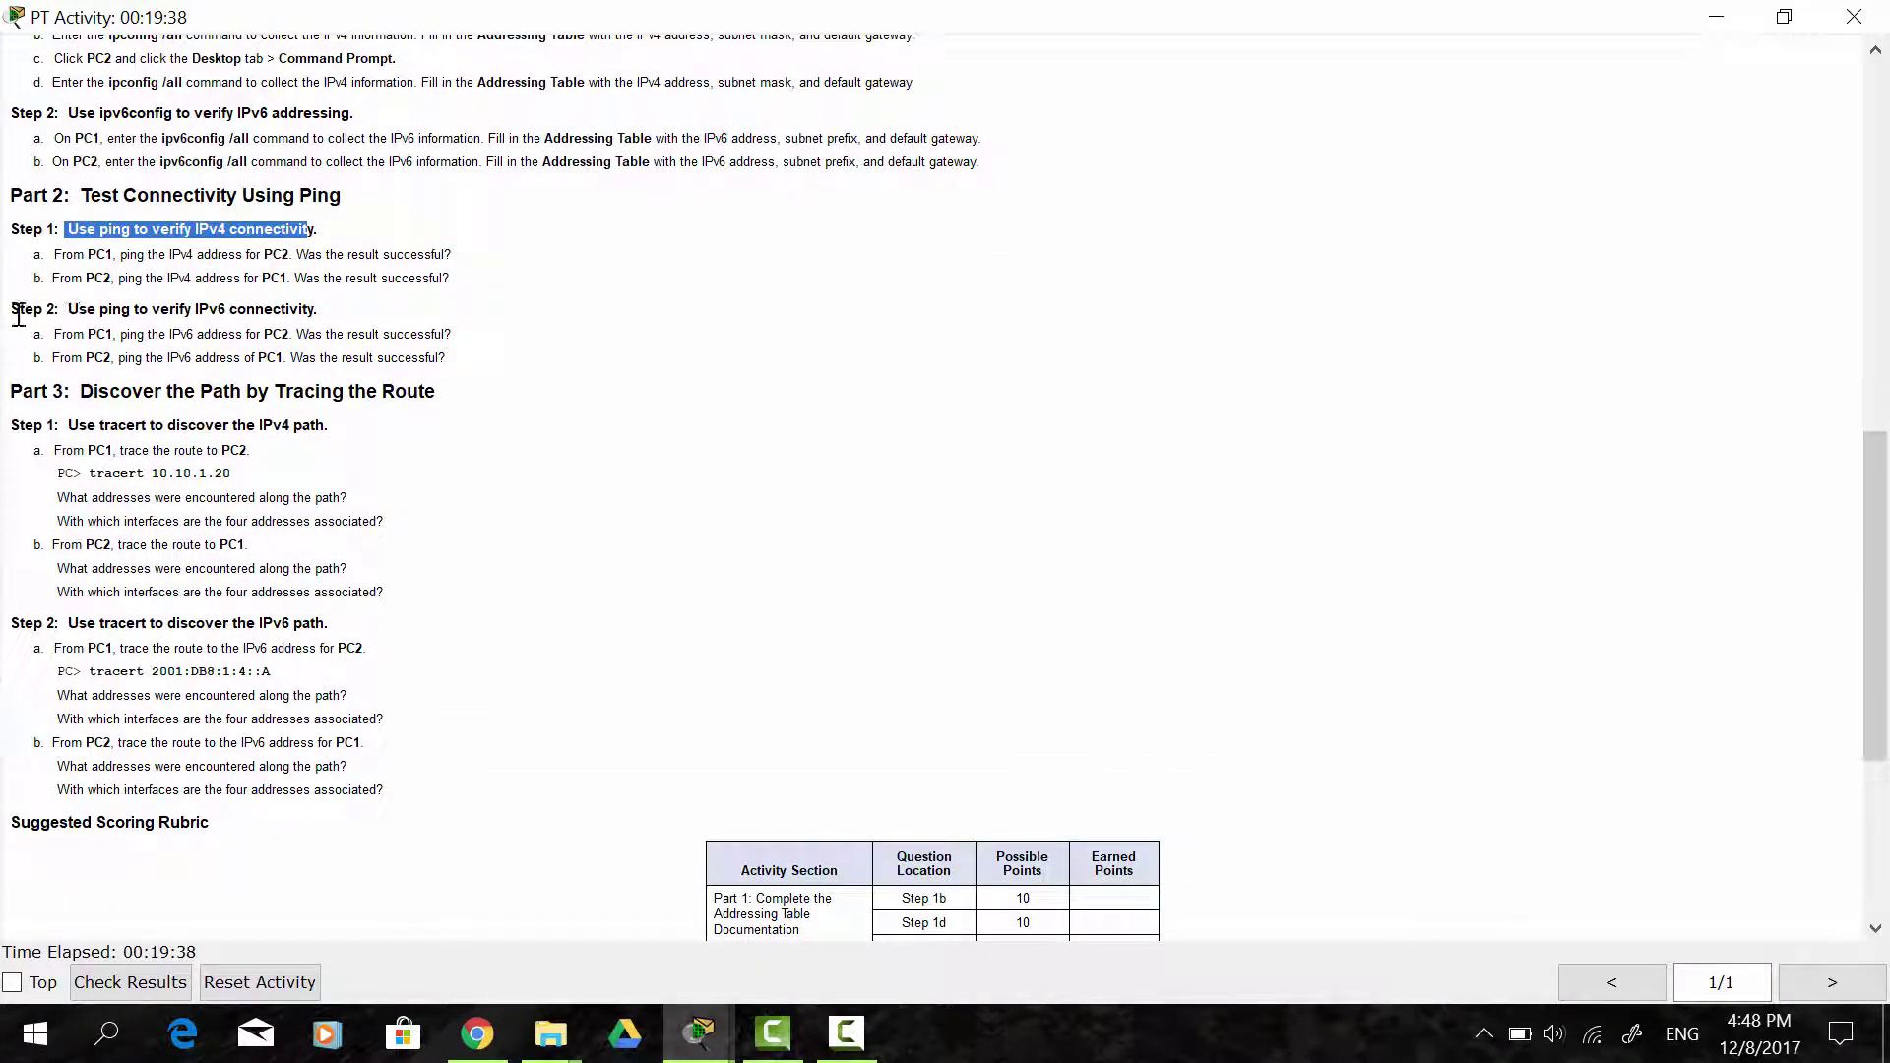
- Following Part 2, Step 2 of the instructions, copy PC2's IPv6 address with its prefix from the ipv6config output in its Command Prompt
drag(72, 309, 328, 313)
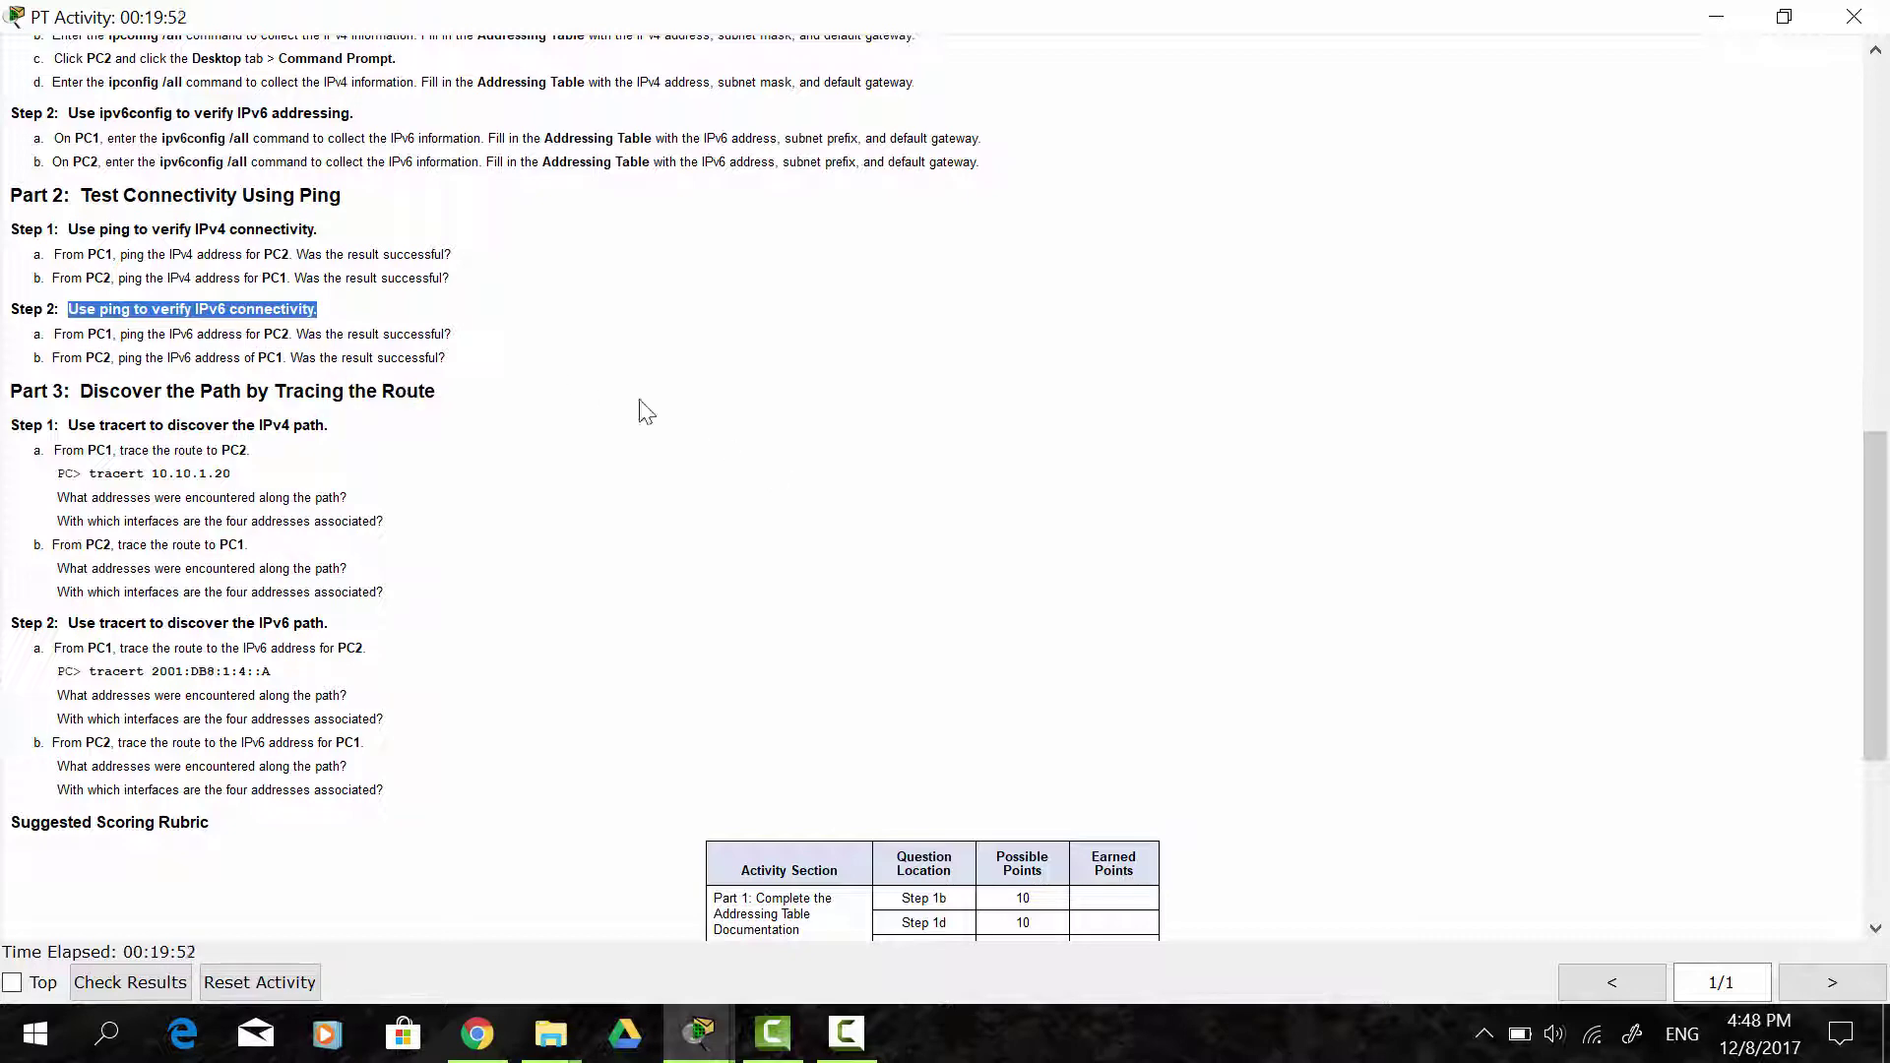
key(alt+Tab)
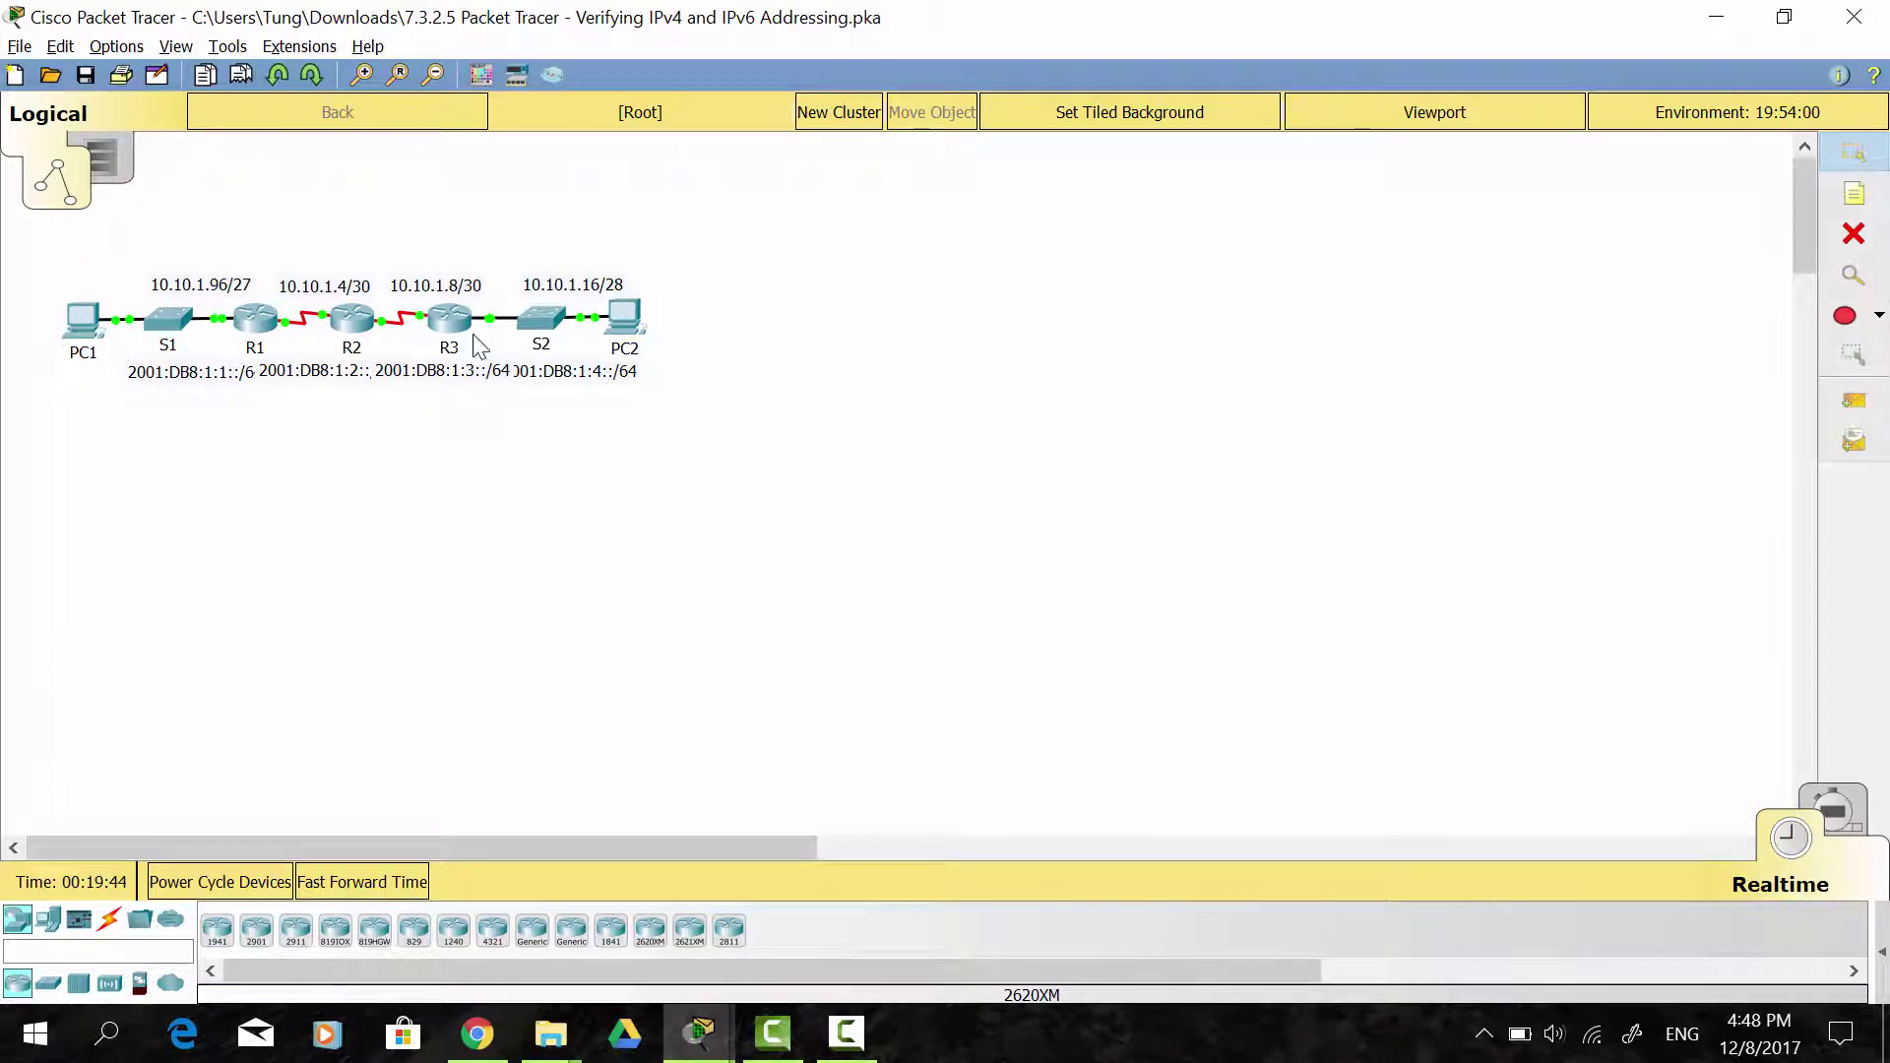
click(626, 320)
scroll(930, 512, up, 3)
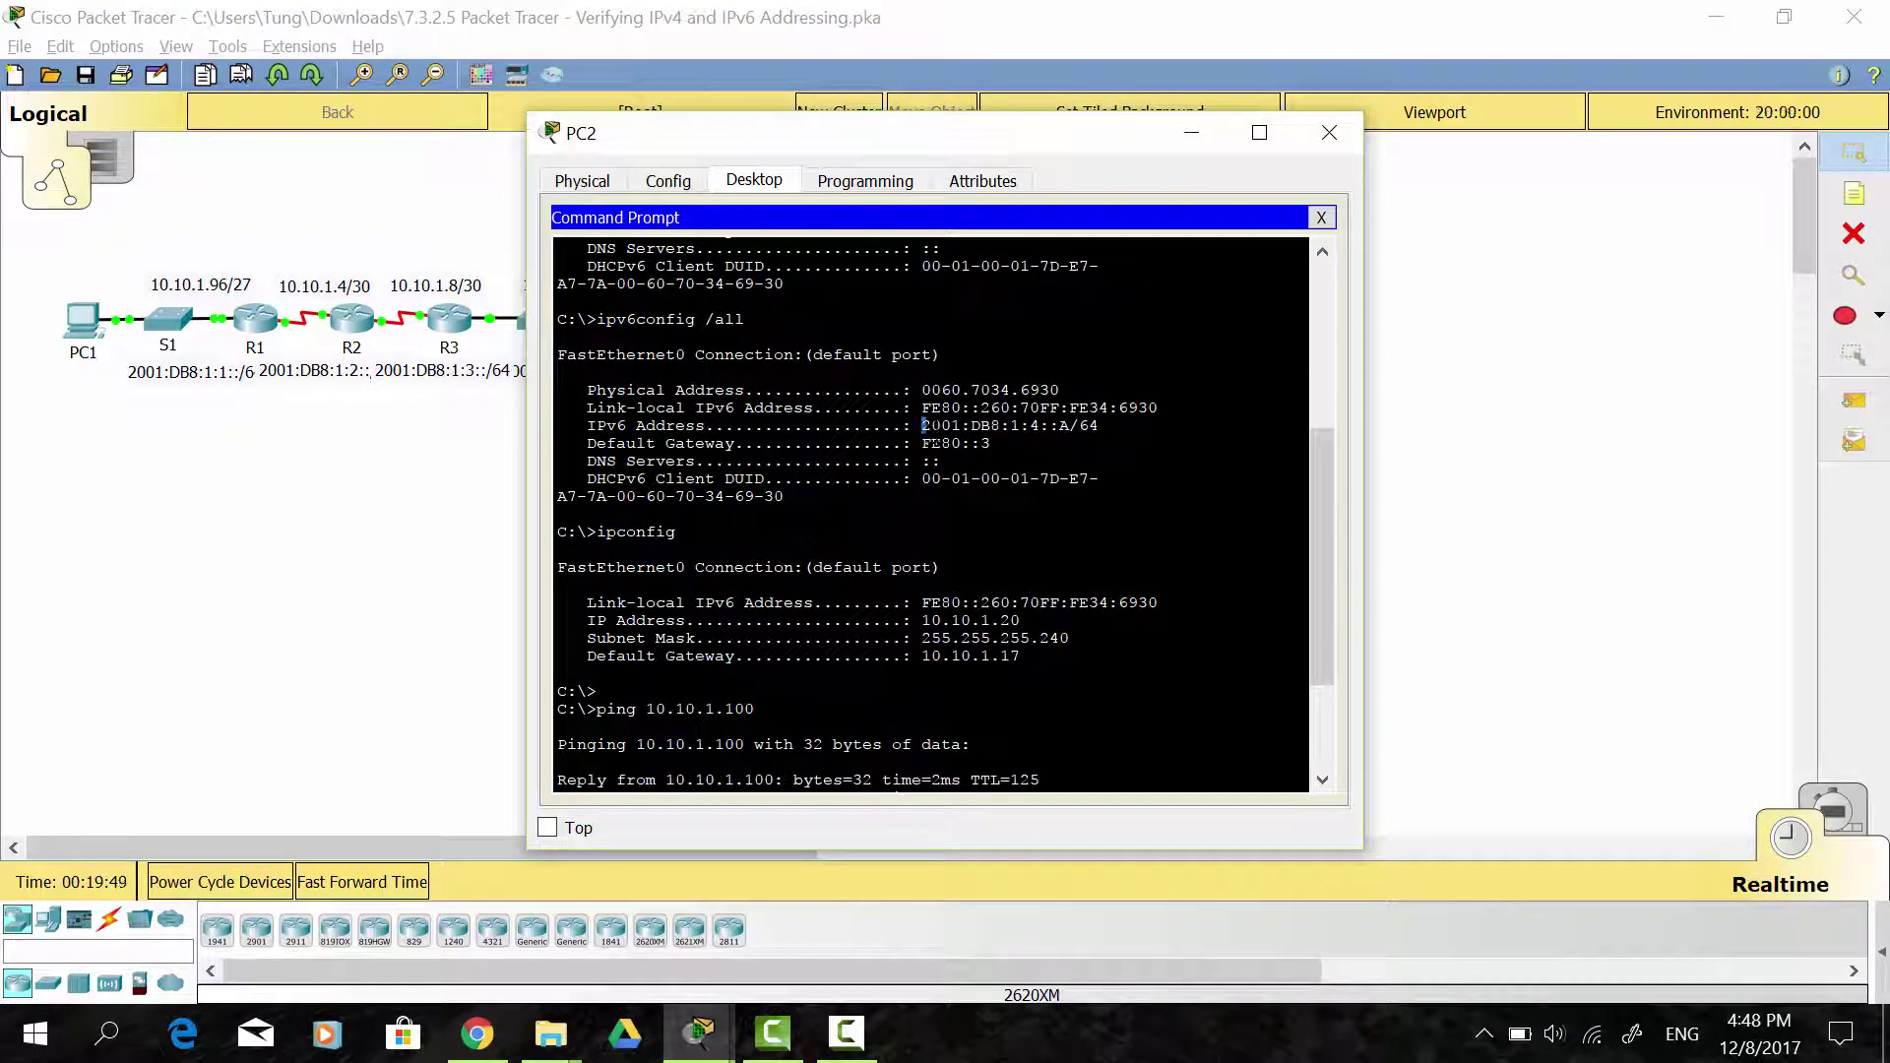
drag(923, 425, 1099, 425)
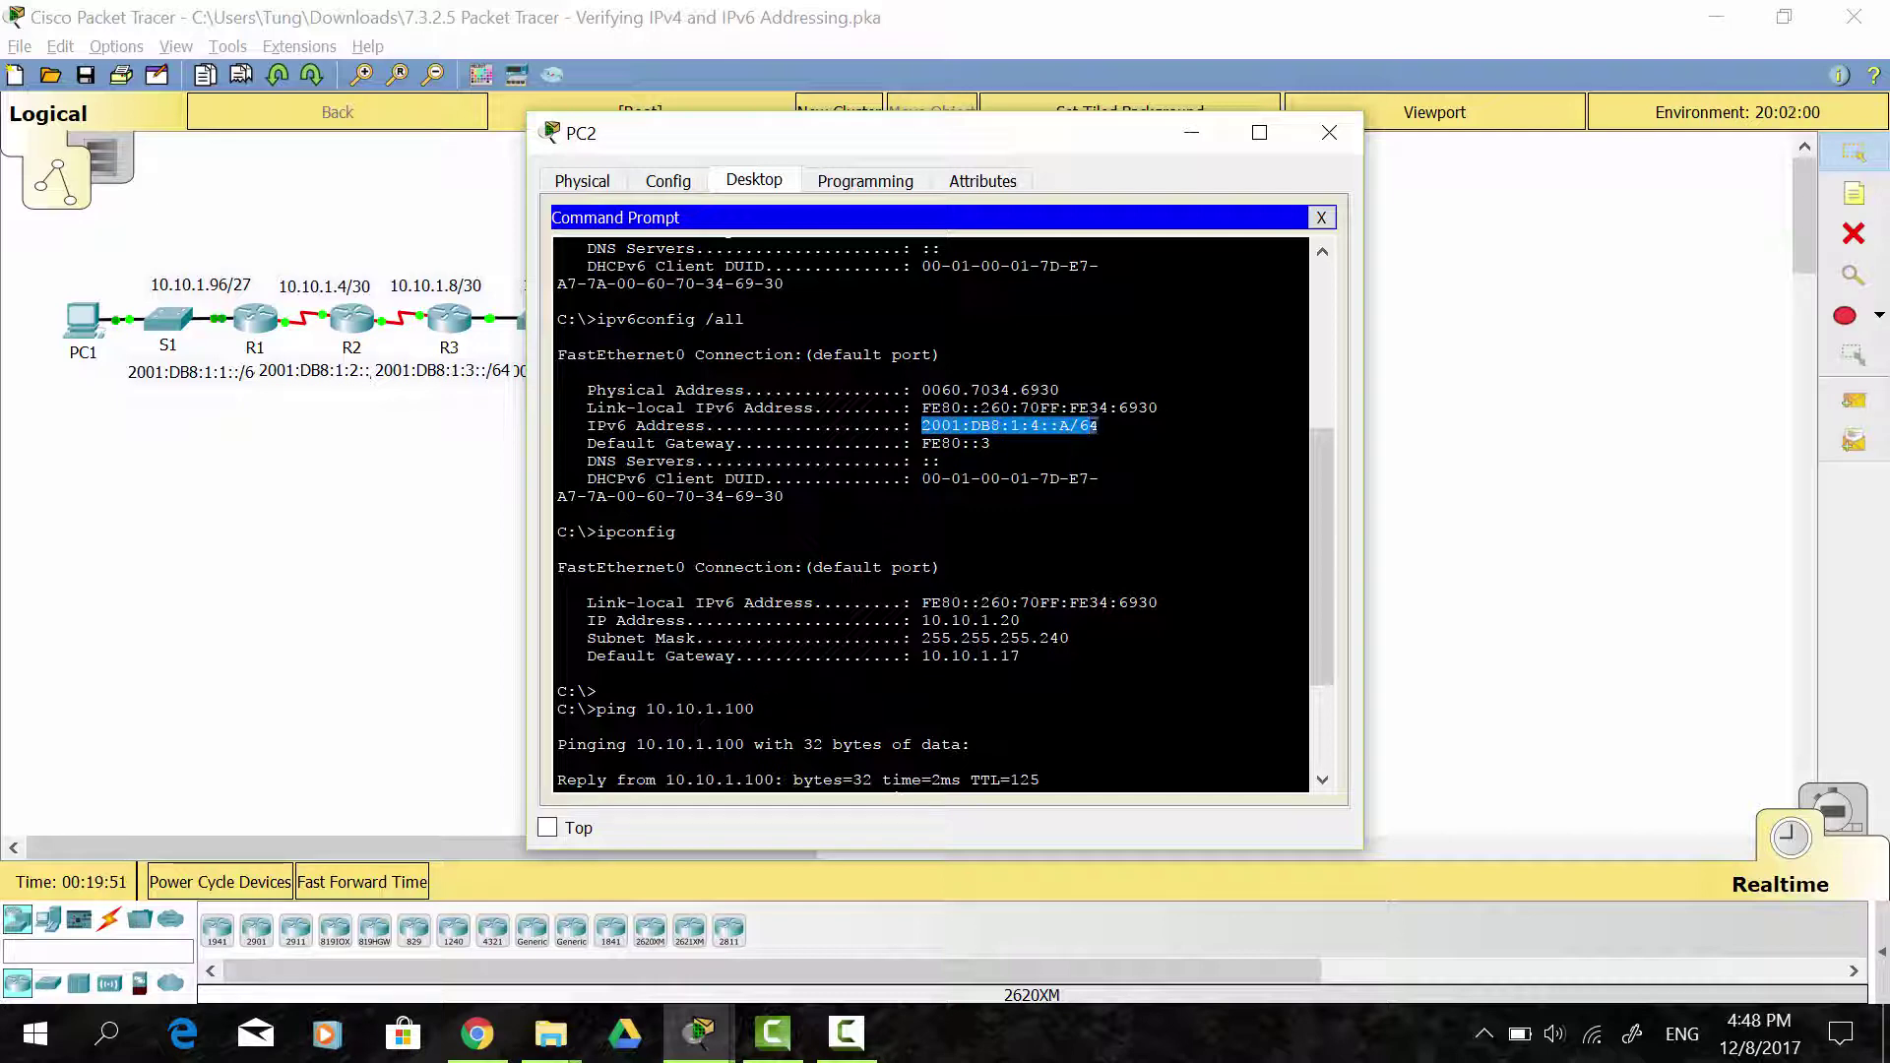
right_click(1073, 432)
click(1122, 450)
- Ping PC2's IPv6 address 2001:DB8:1:4::A from PC1's Command Prompt, leaving out the /64 prefix
click(82, 322)
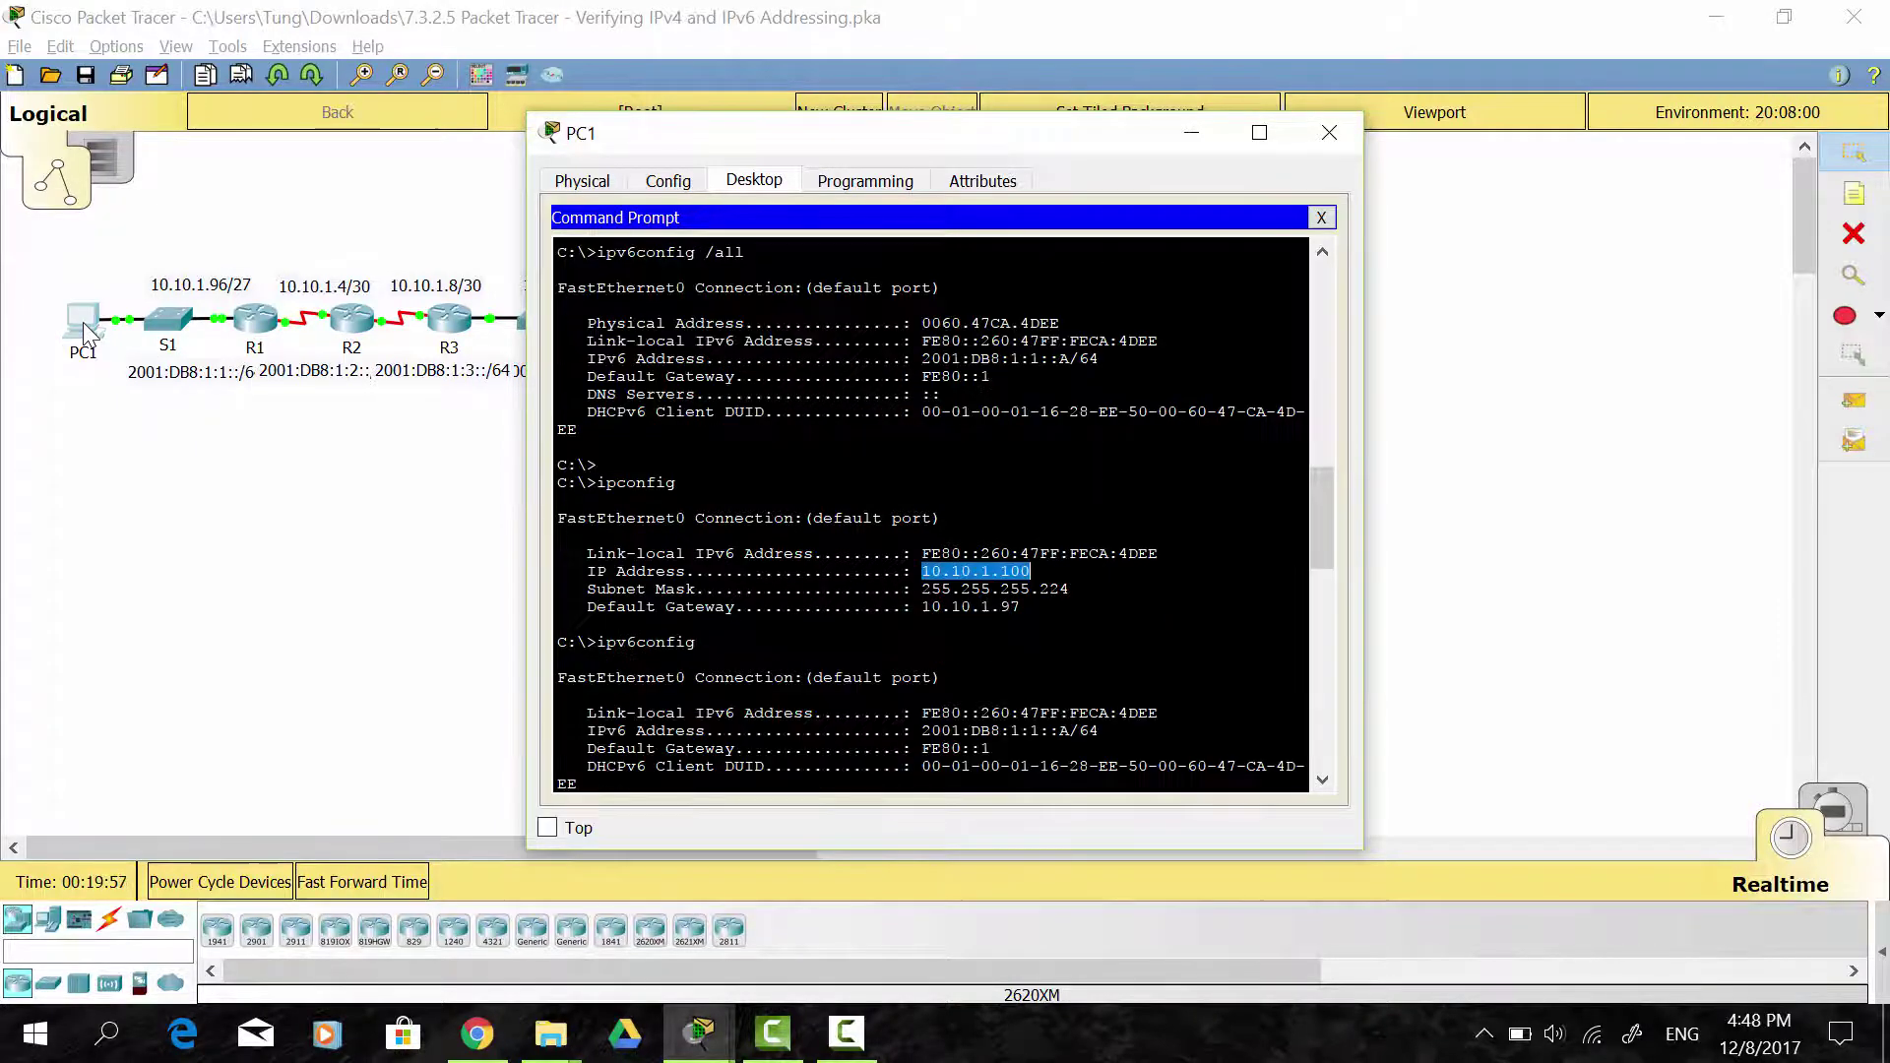
scroll(511, 541, down, 2)
scroll(930, 512, up, 5)
scroll(1149, 510, down, 10)
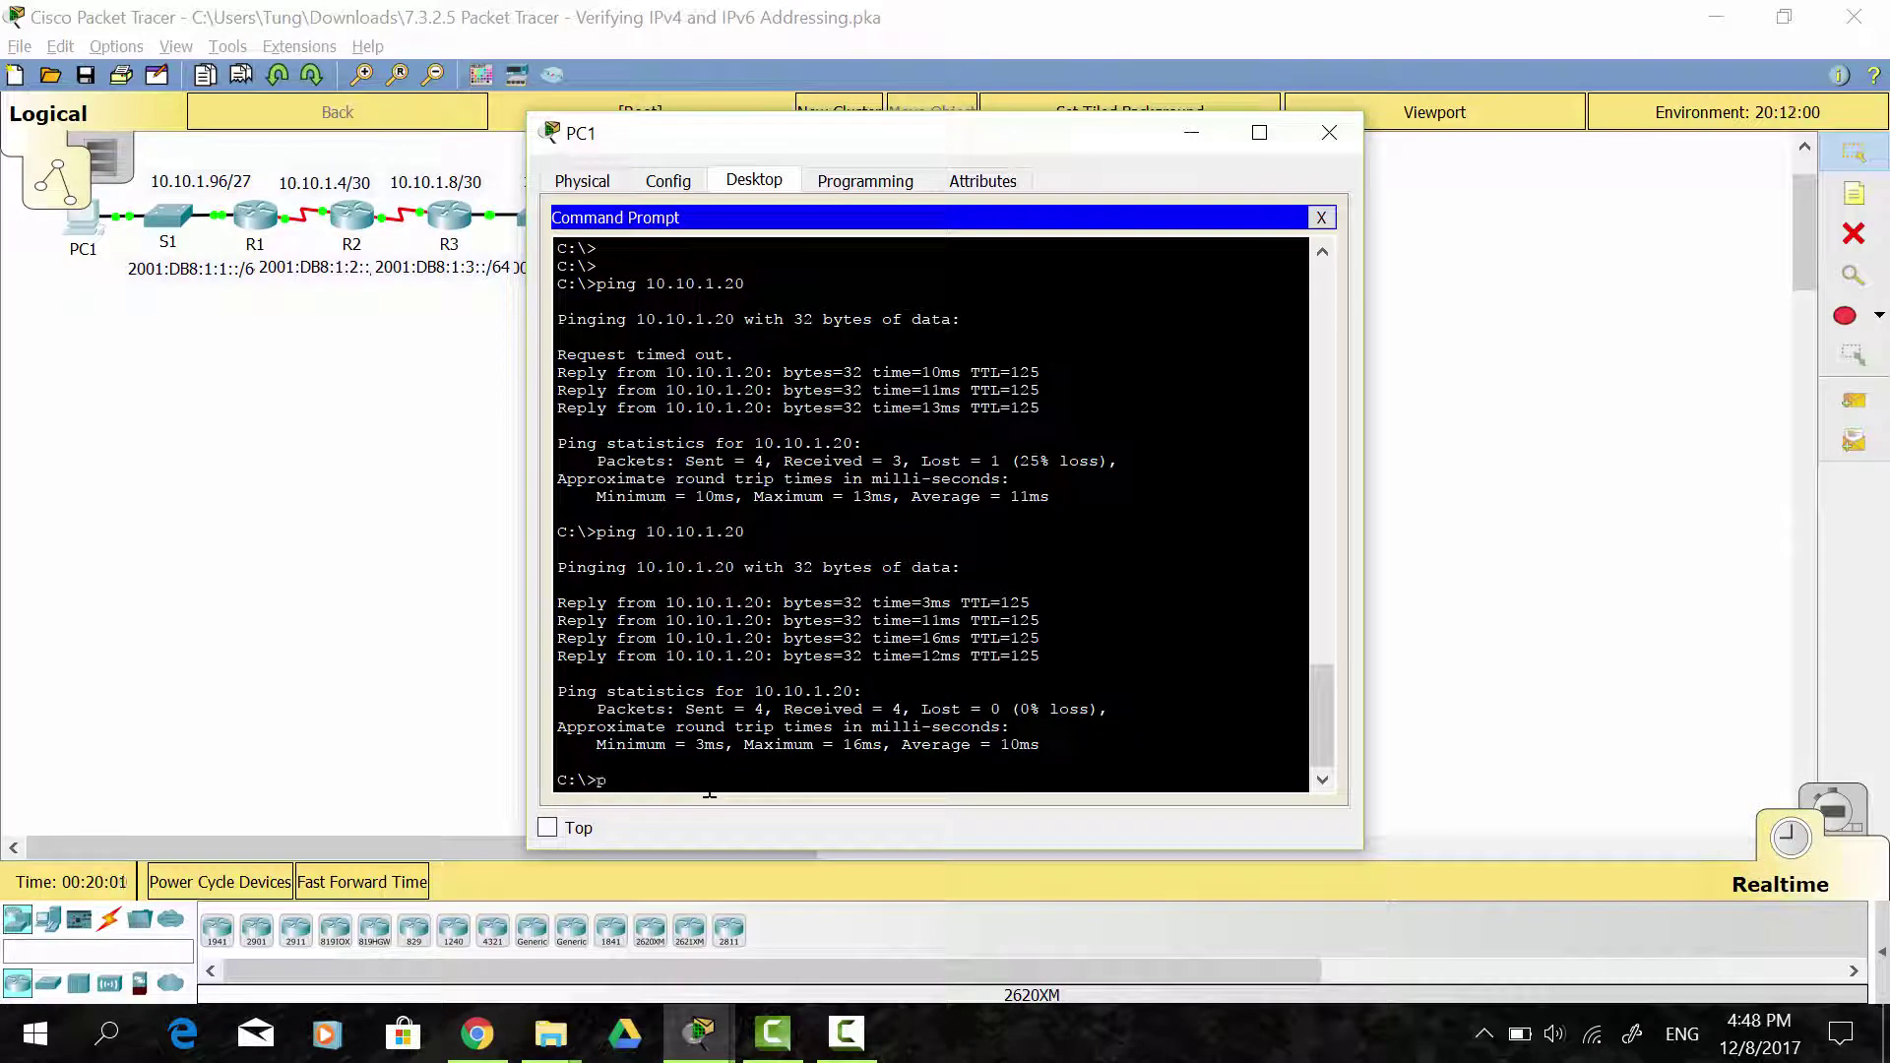
text(ing)
right_click(709, 787)
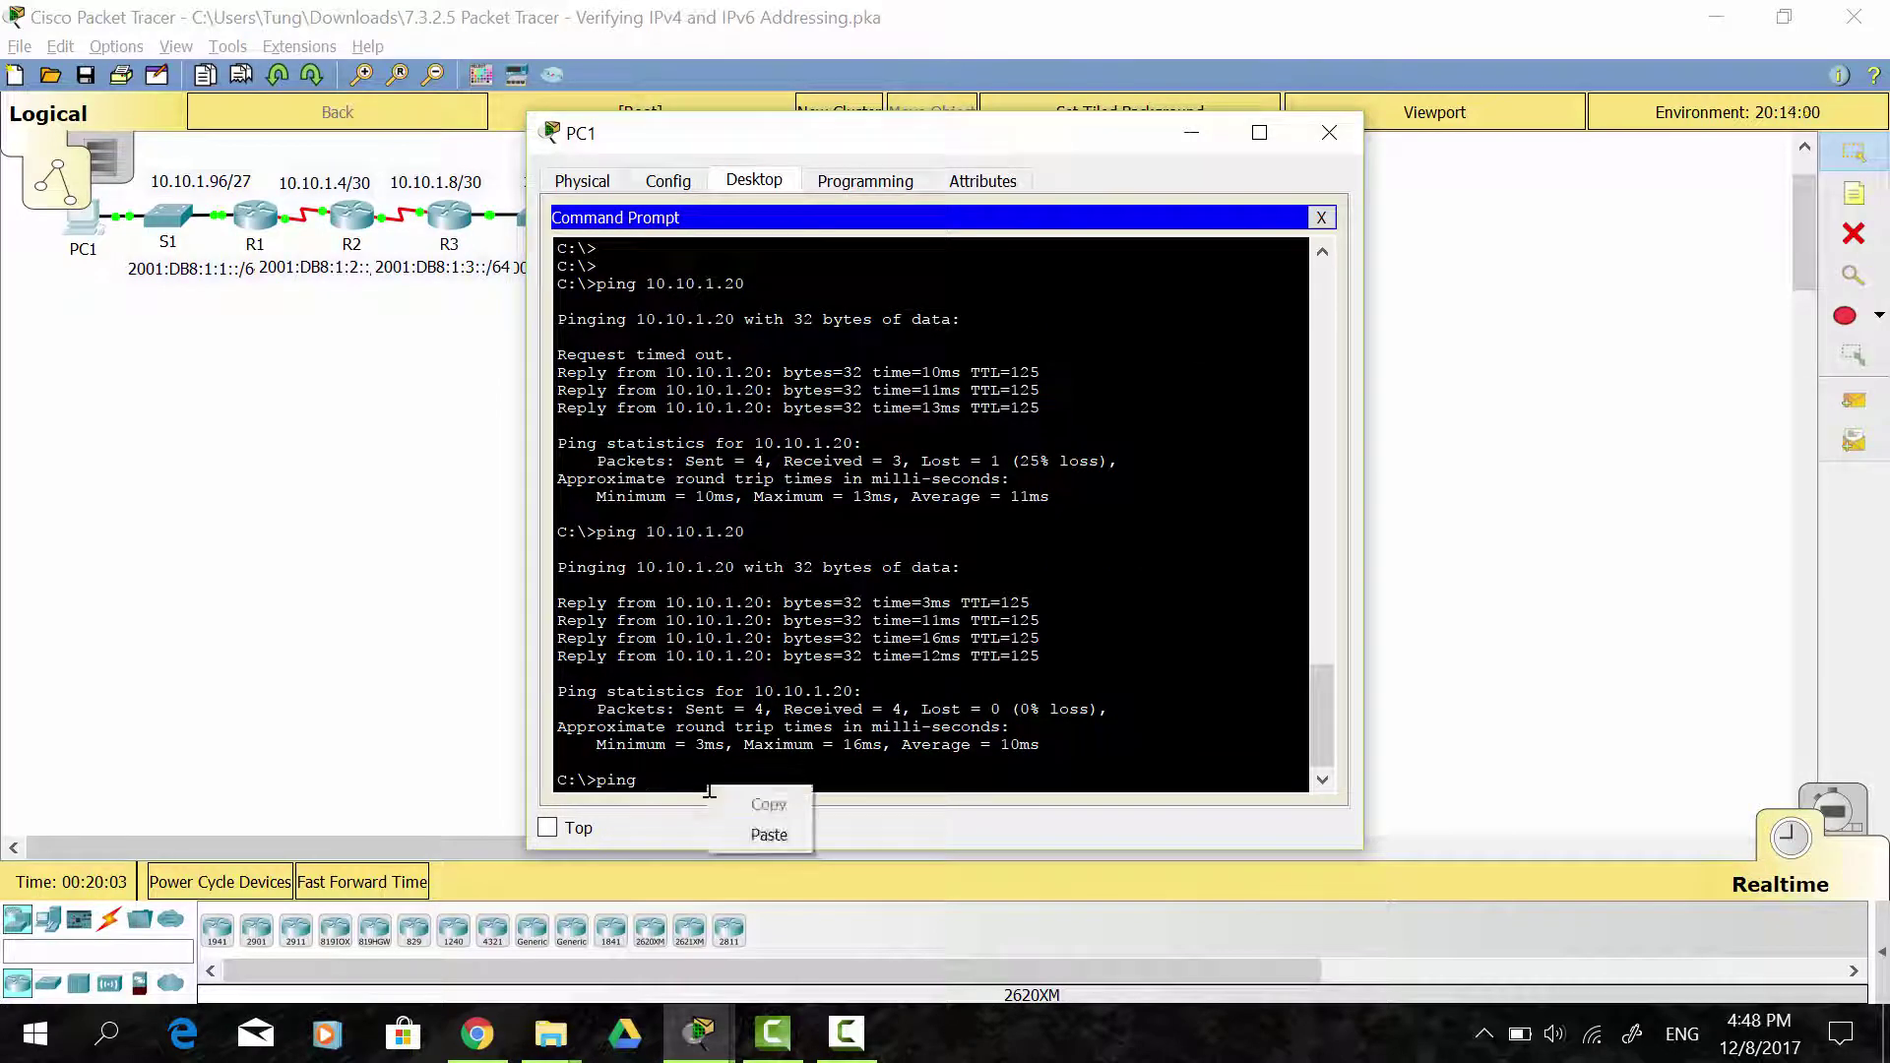
click(751, 832)
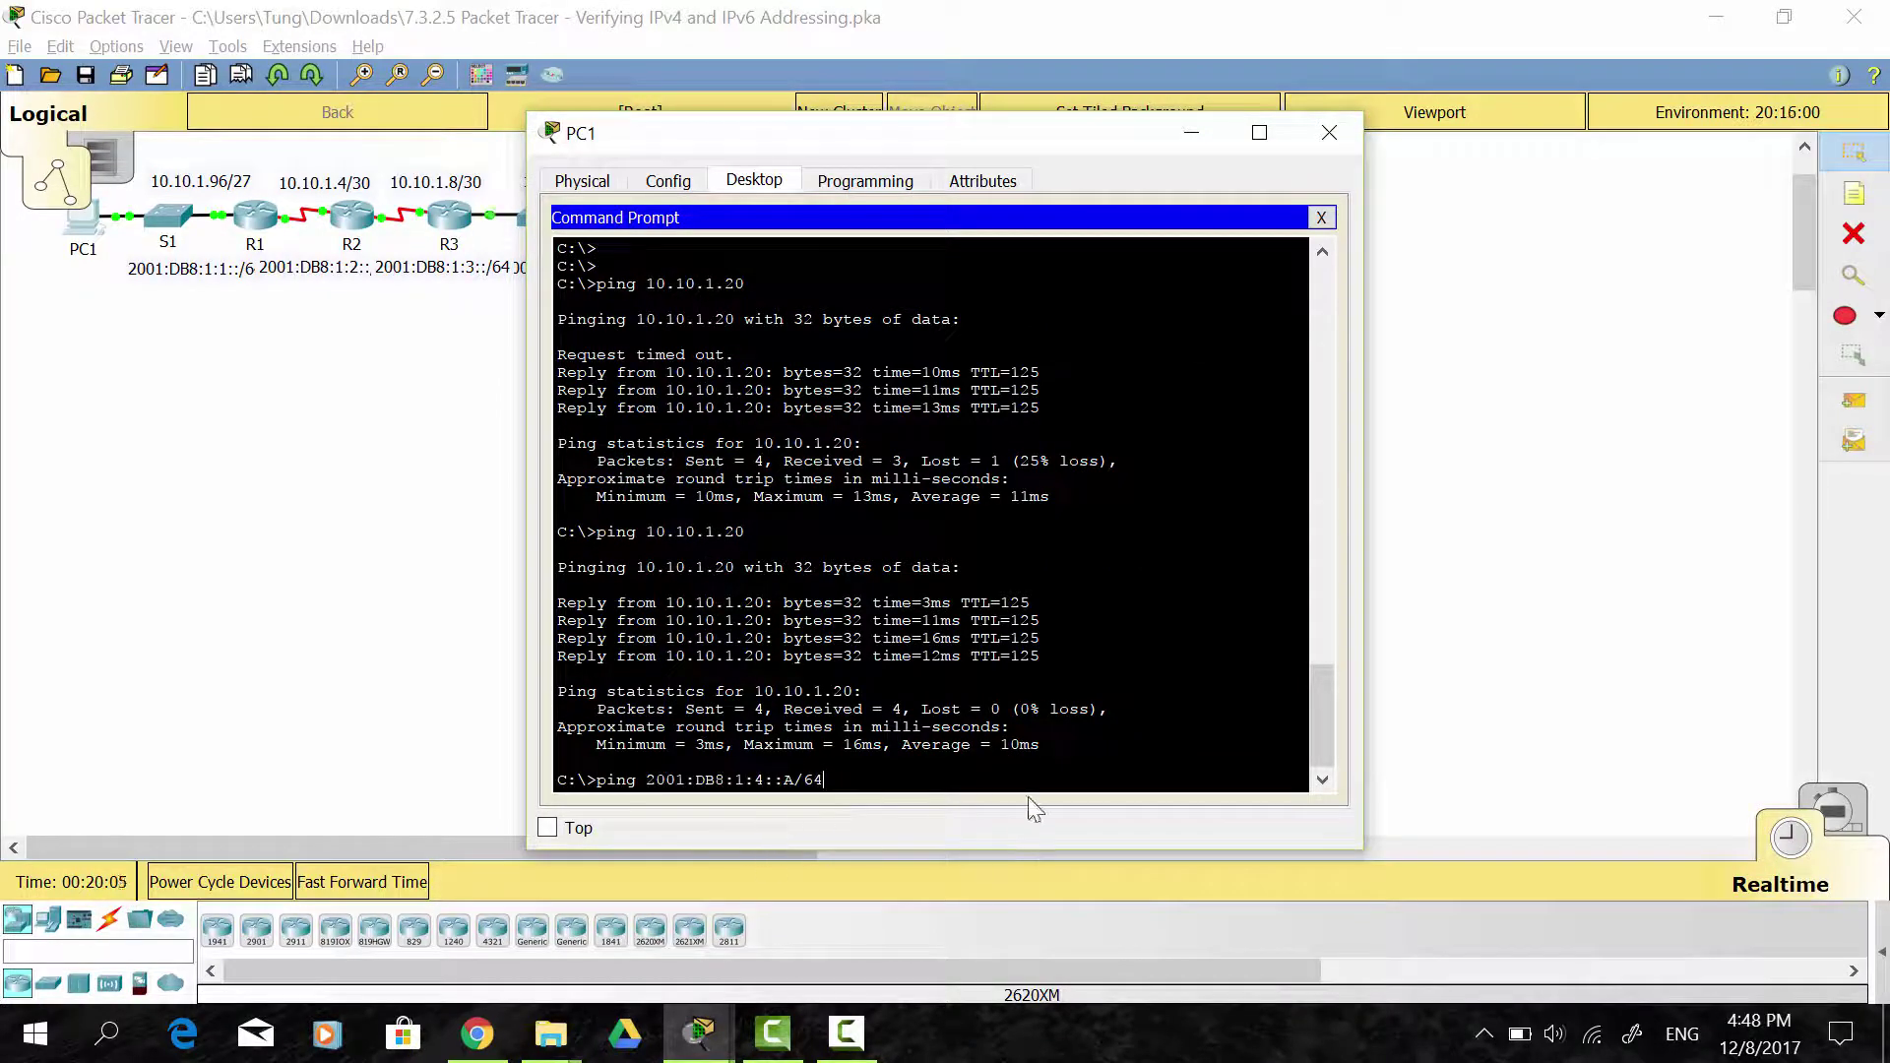
key(BackSpace)
key(BackSpace)
key(BackSpace)
key(Return)
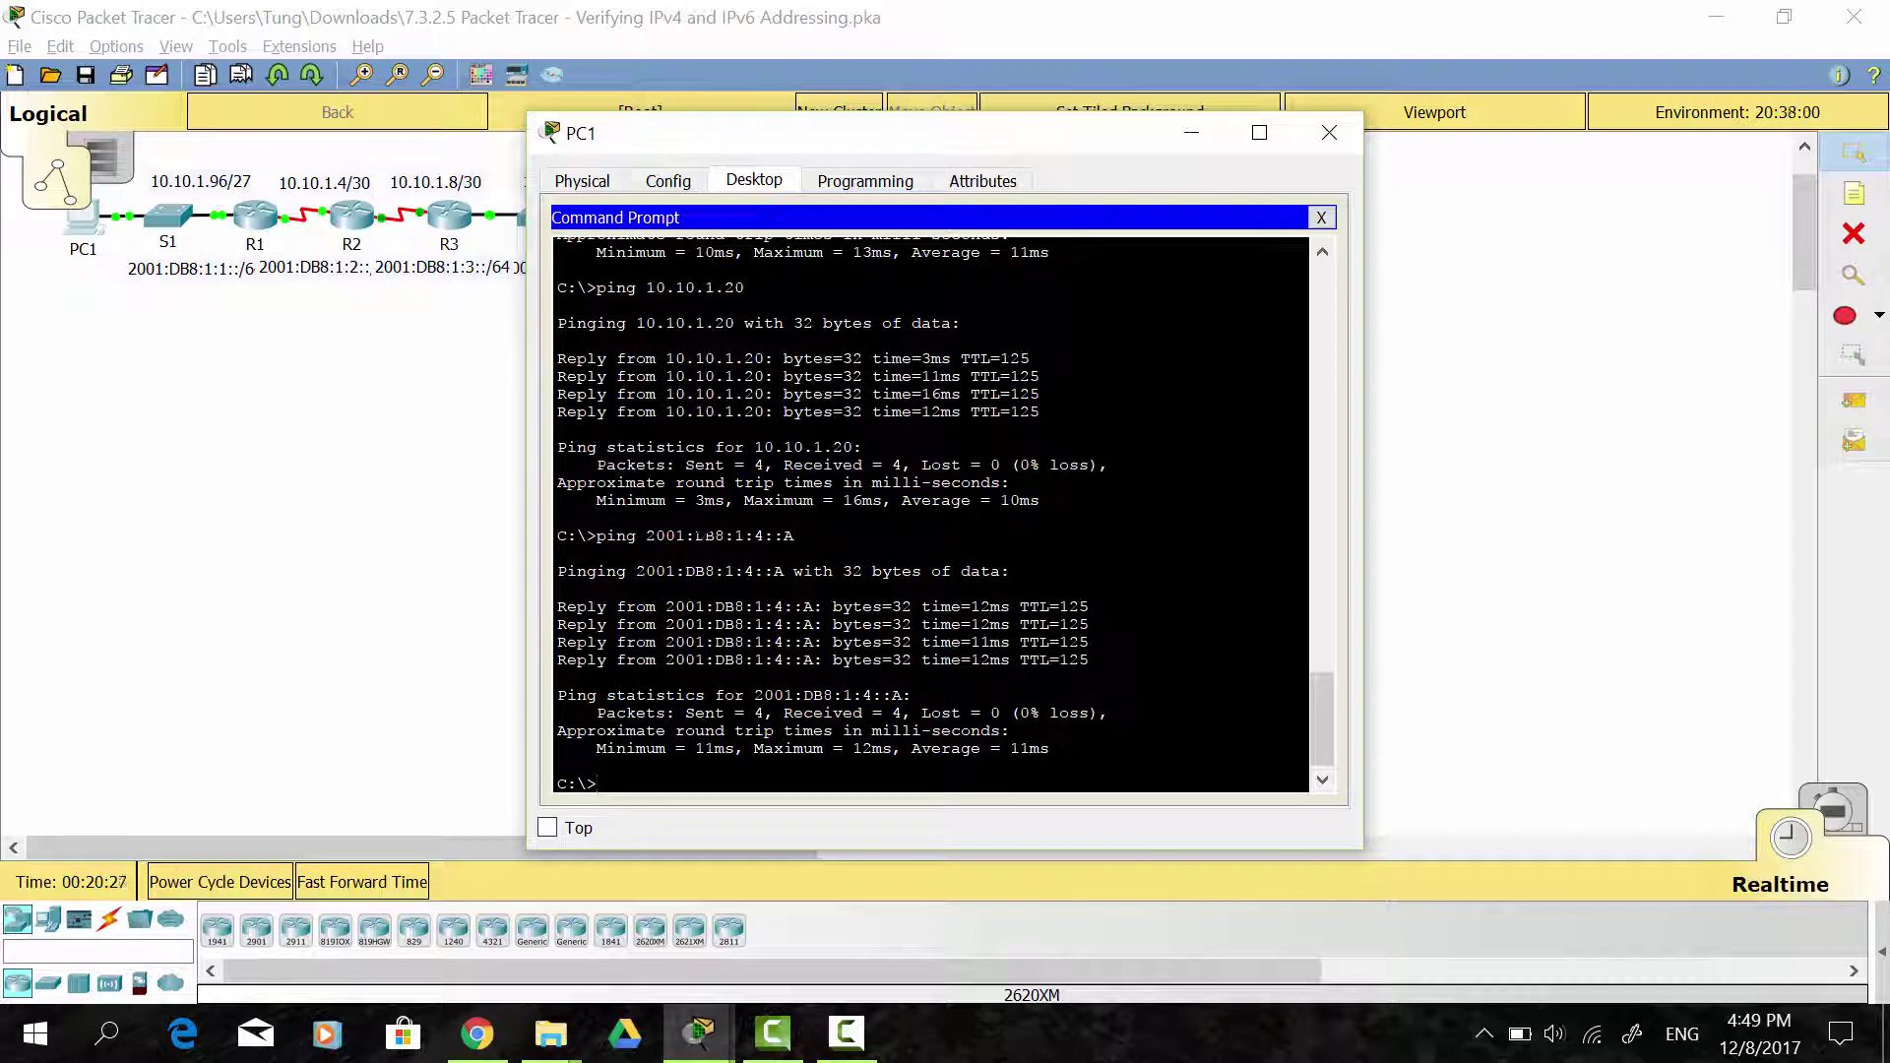
- Copy PC1's IPv6 address with its prefix from the ipv6config output in its Command Prompt, and close the PC1 window
key(alt+F4)
scroll(561, 351, up, 2)
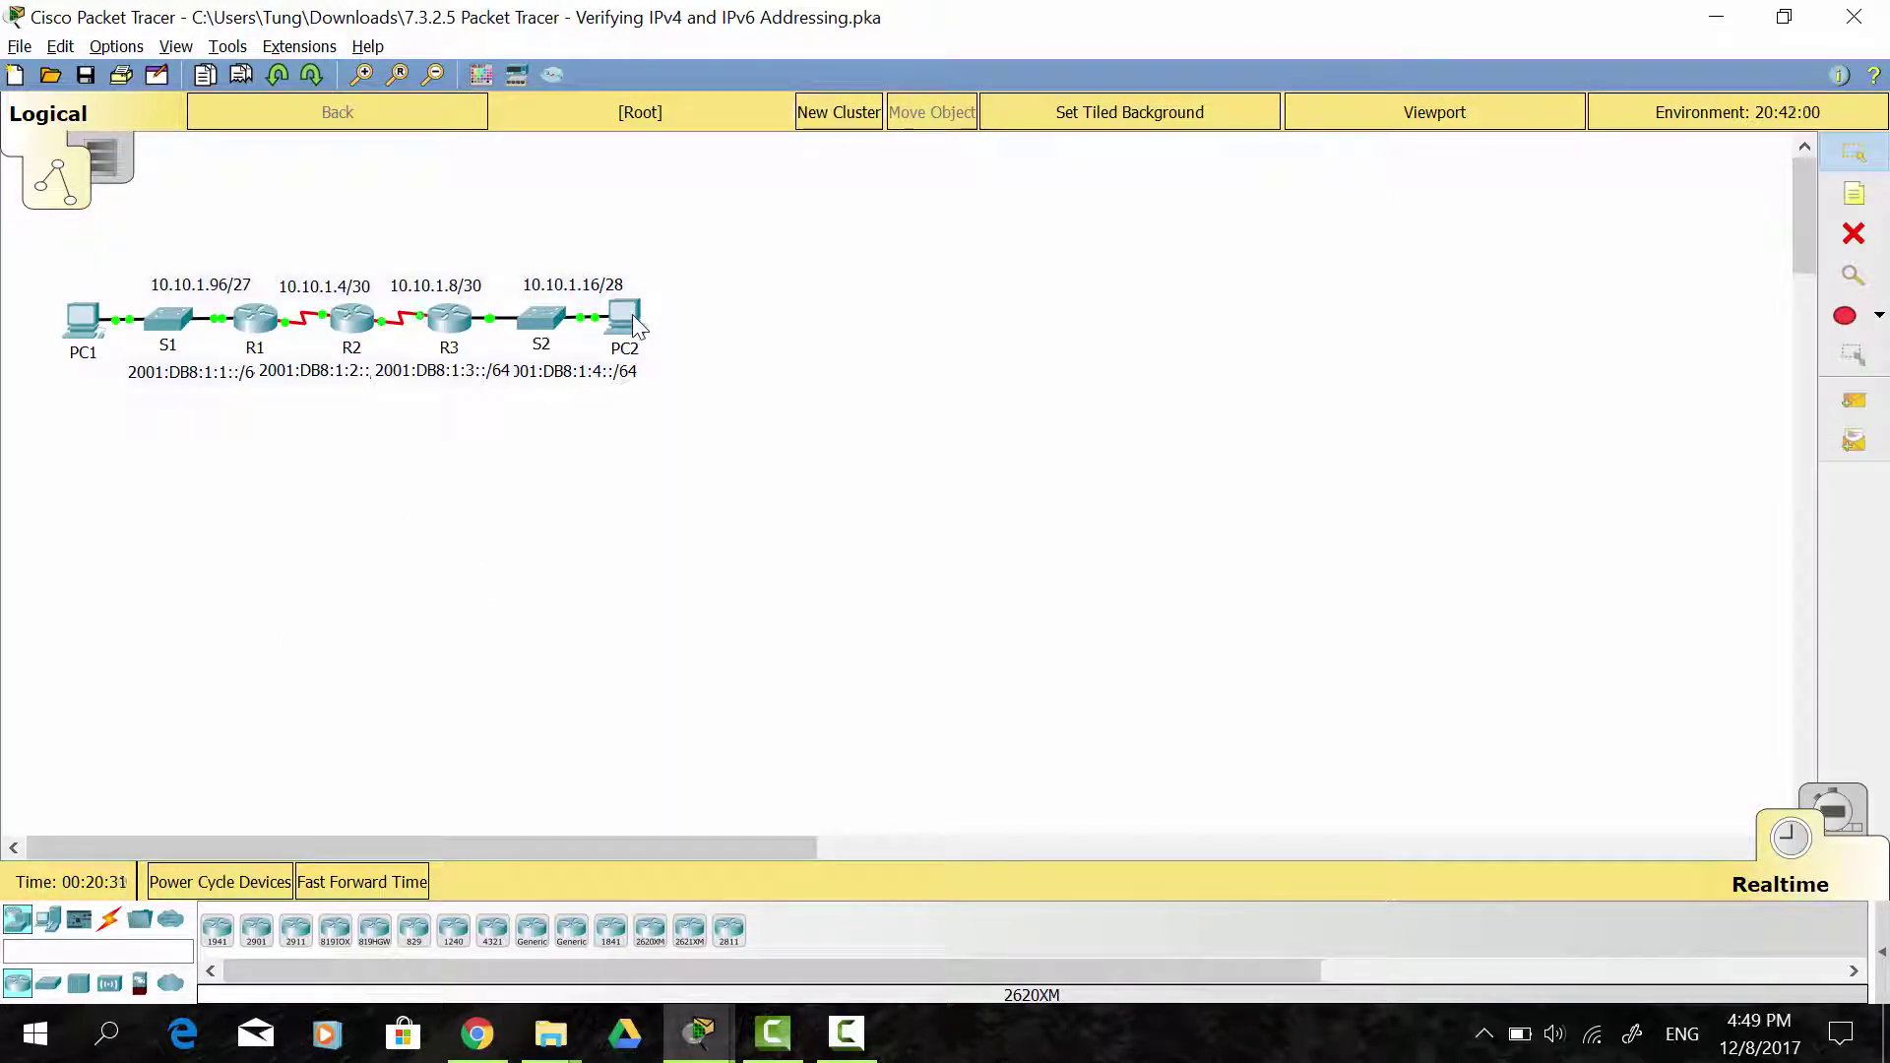
click(88, 325)
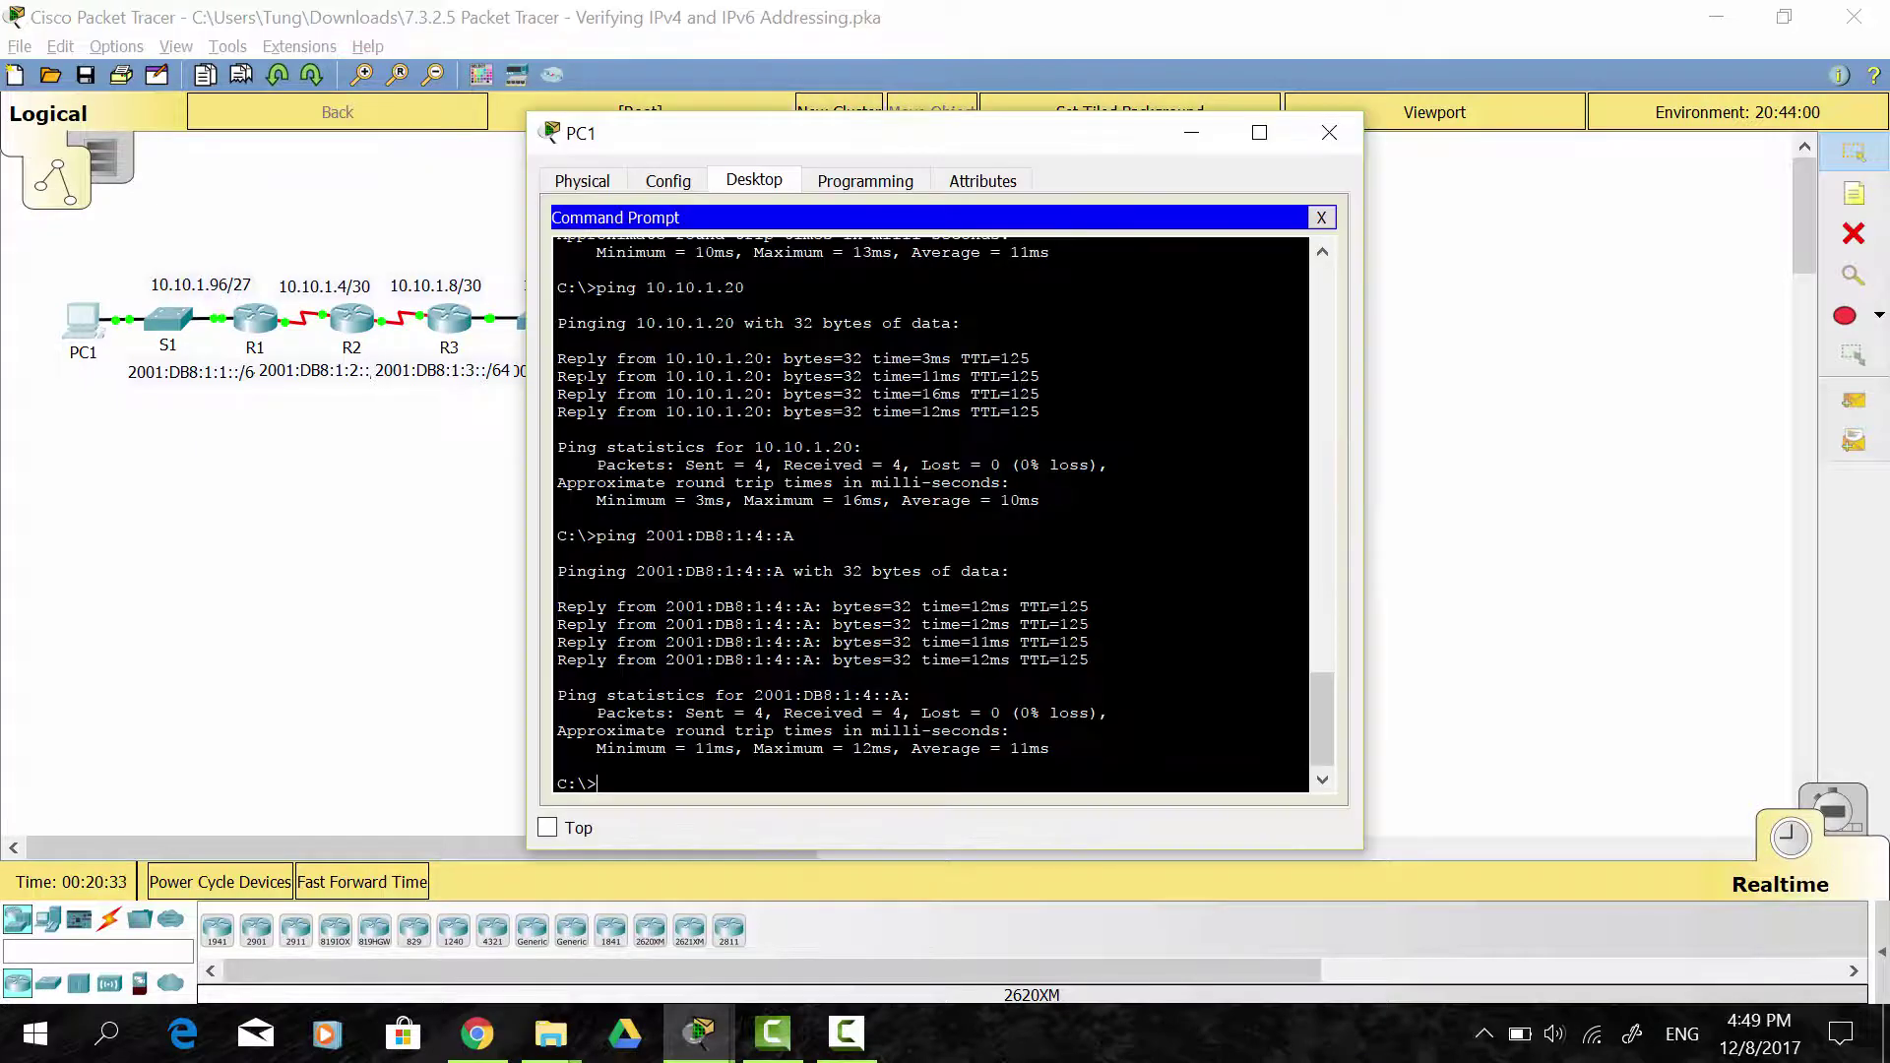
scroll(931, 512, up, 10)
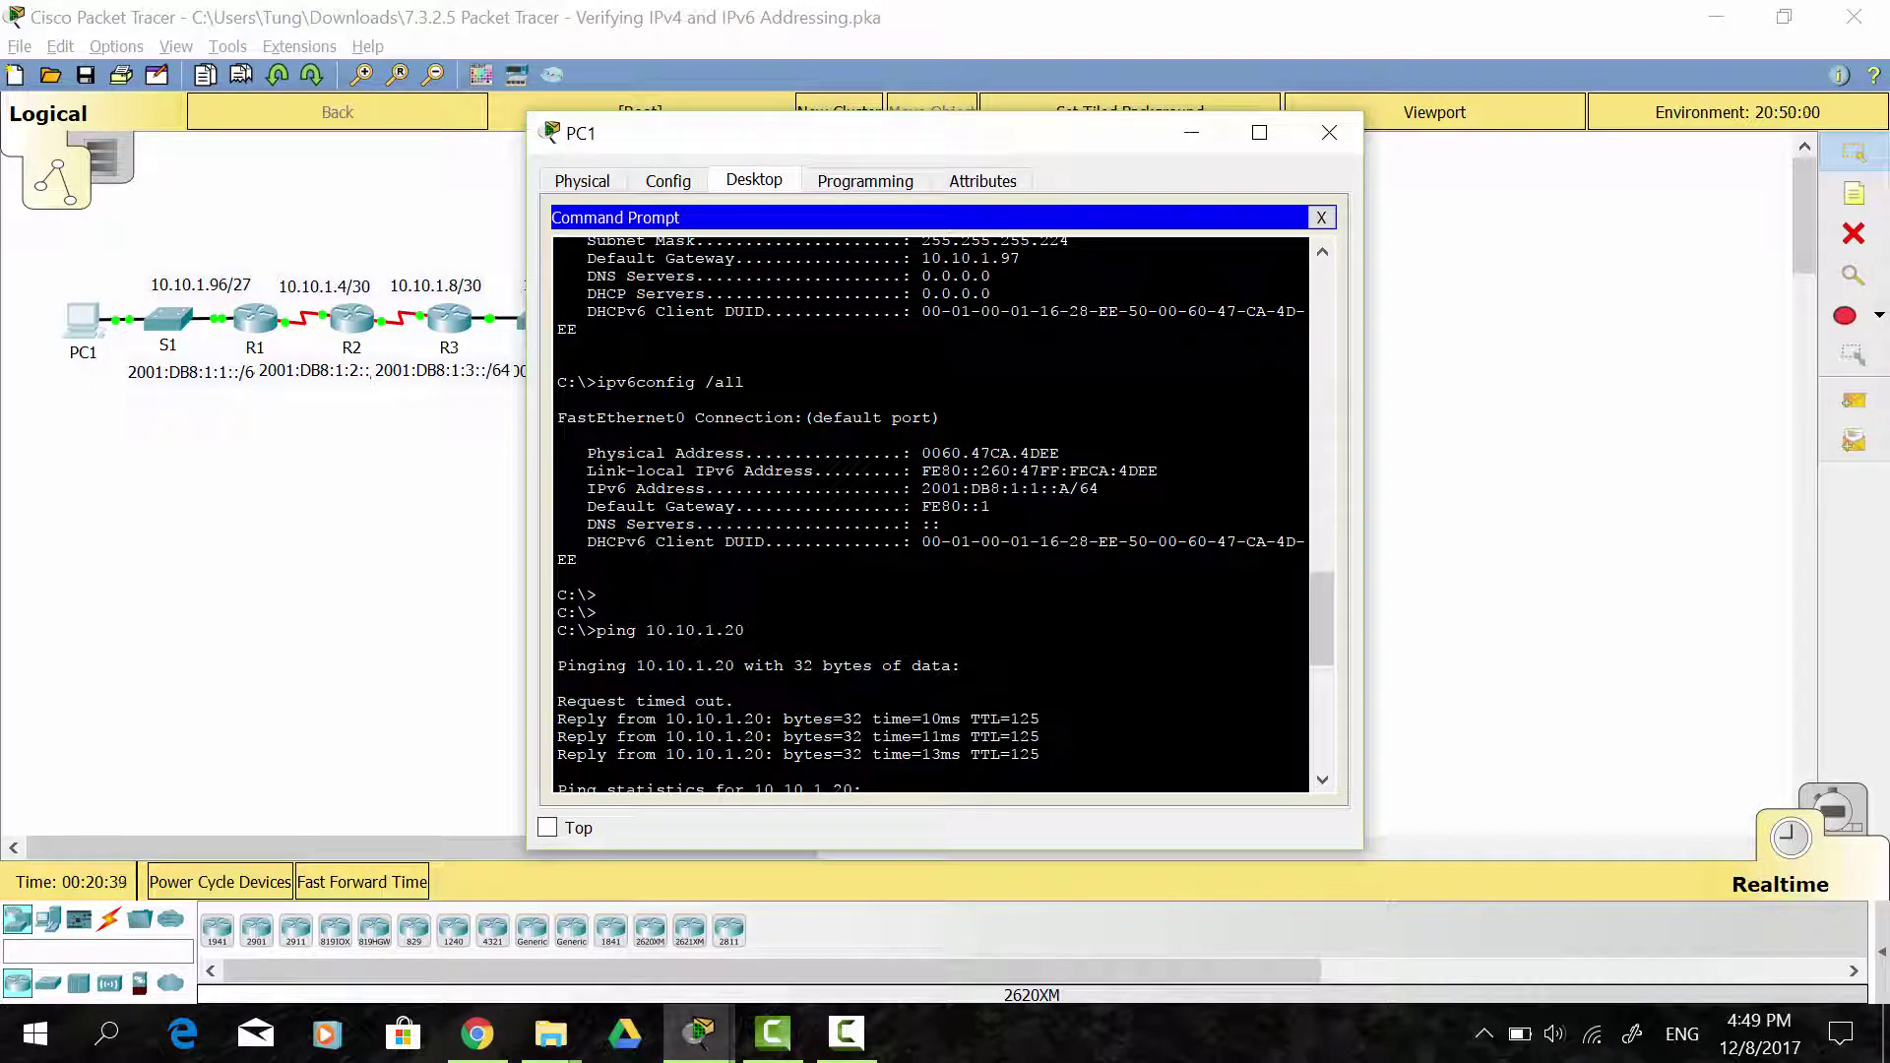
drag(921, 489, 1081, 489)
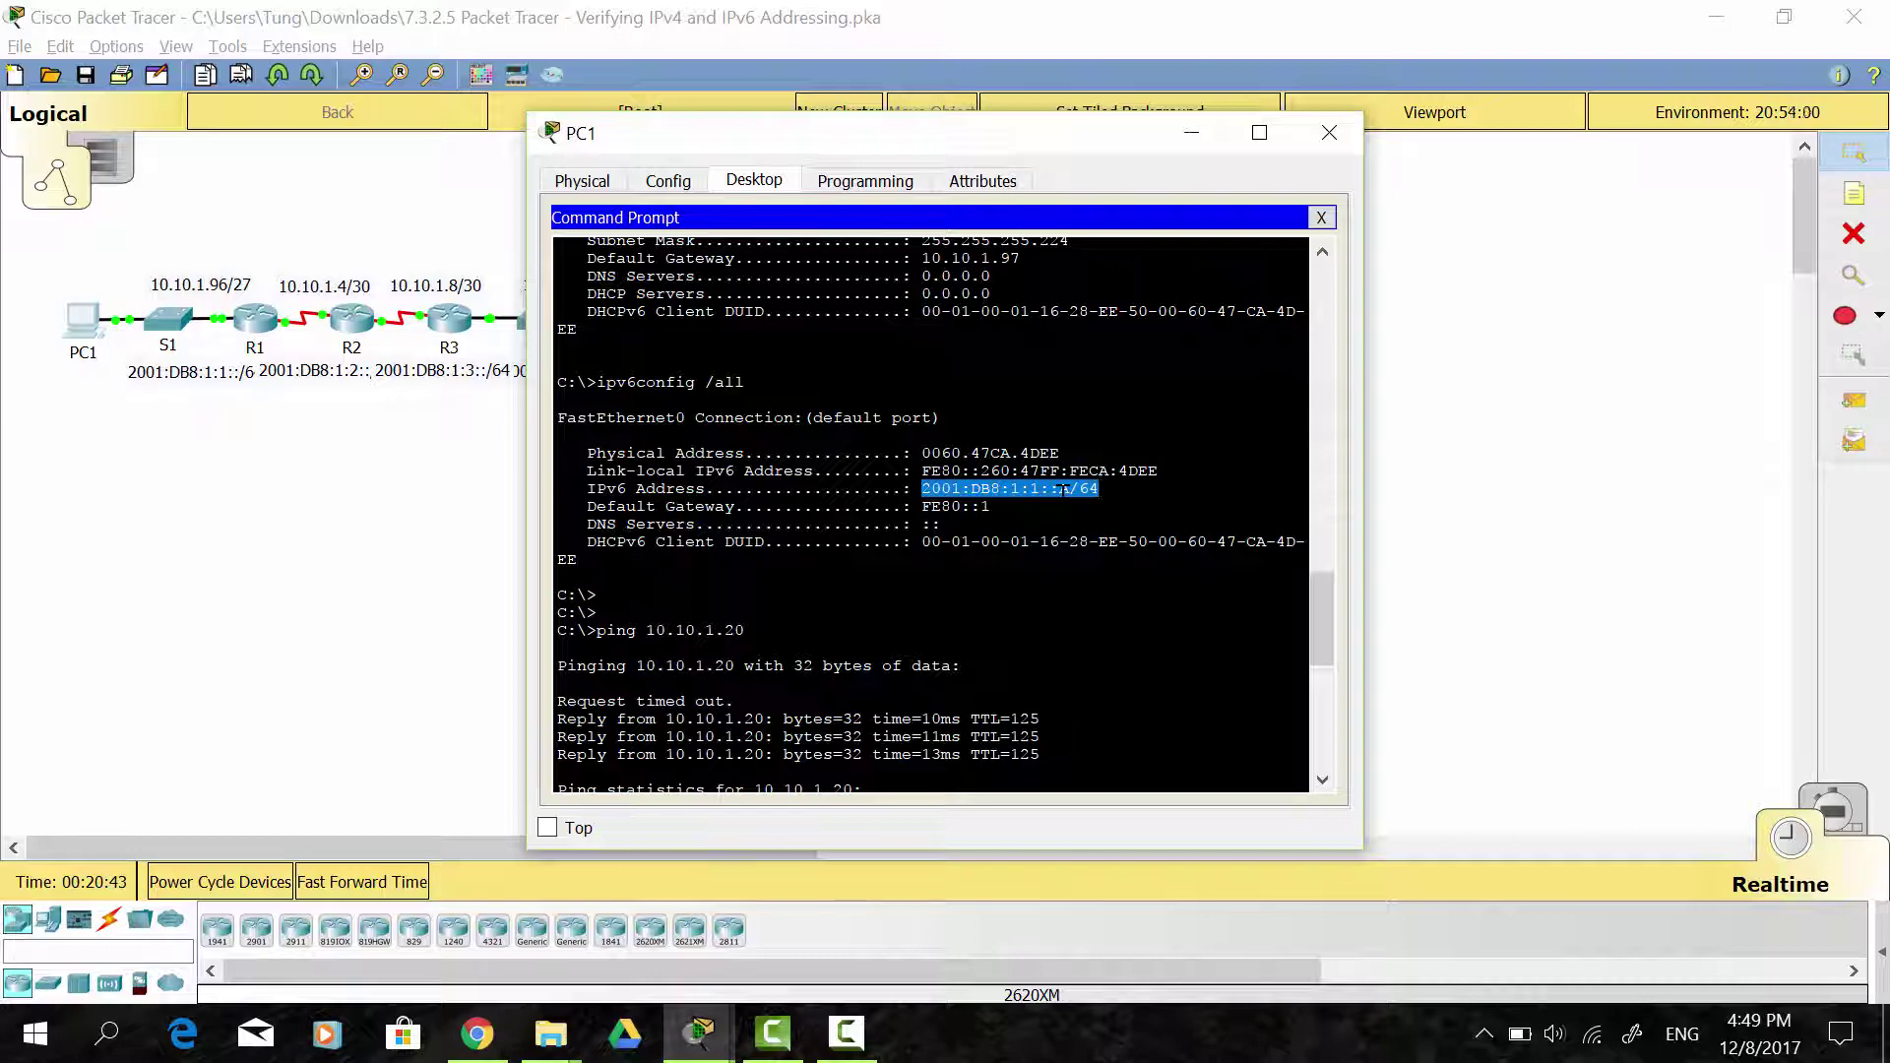
right_click(1063, 489)
click(1126, 514)
click(1329, 132)
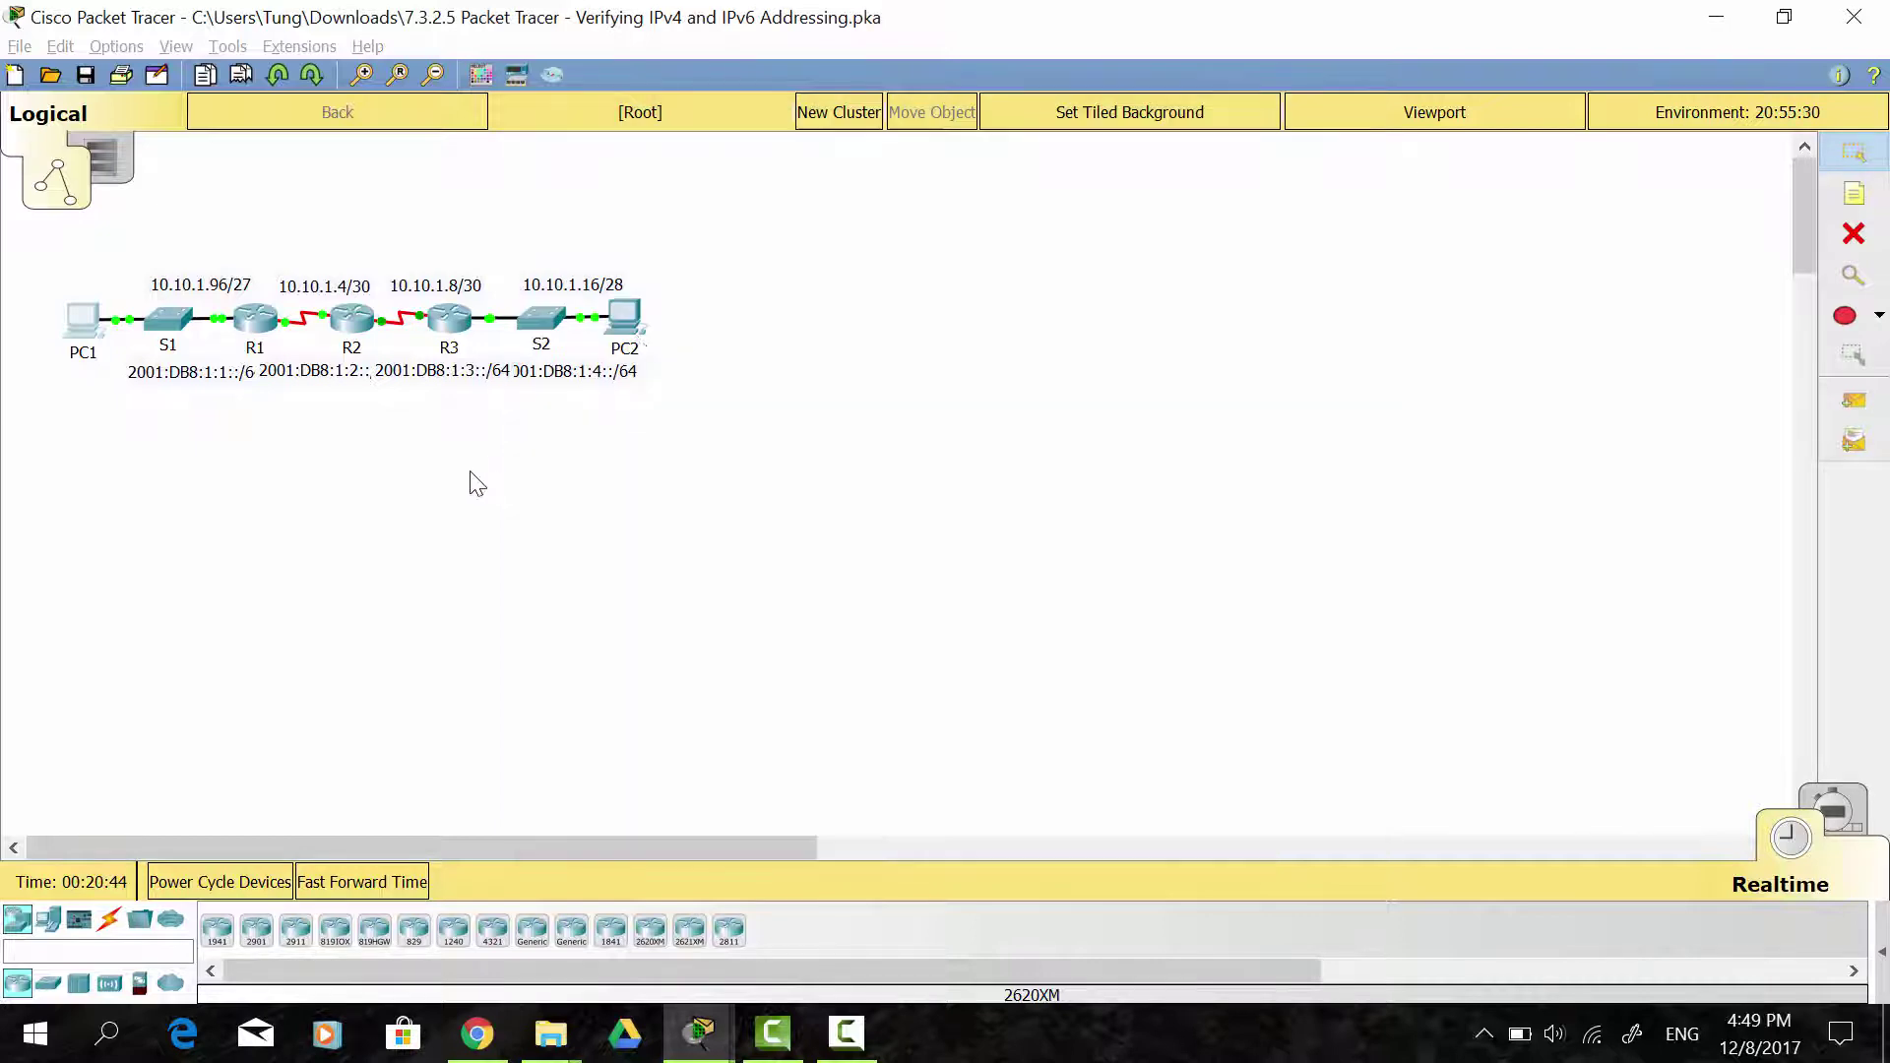
- Ping PC1's IPv6 address 2001:DB8:1:1::A from PC2's Command Prompt, leaving out the /64 prefix
click(630, 320)
click(650, 789)
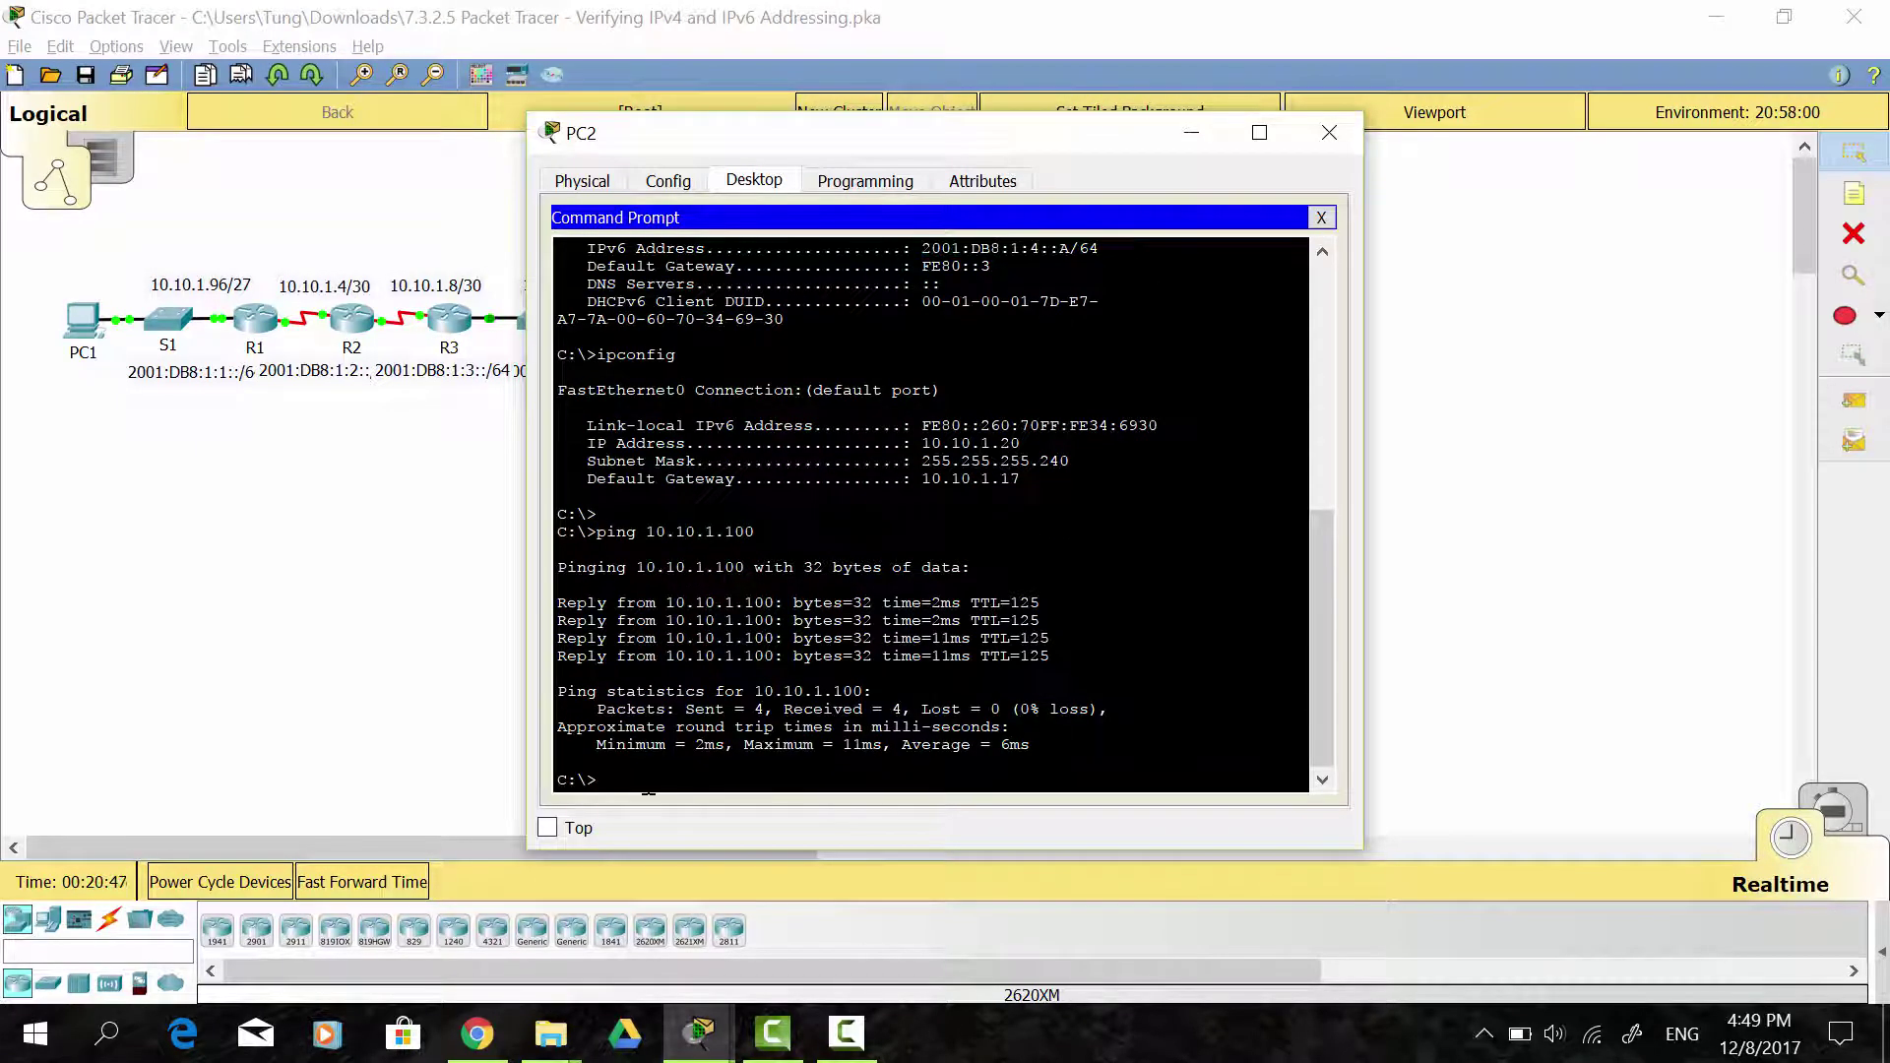
text(ping)
right_click(649, 789)
click(669, 829)
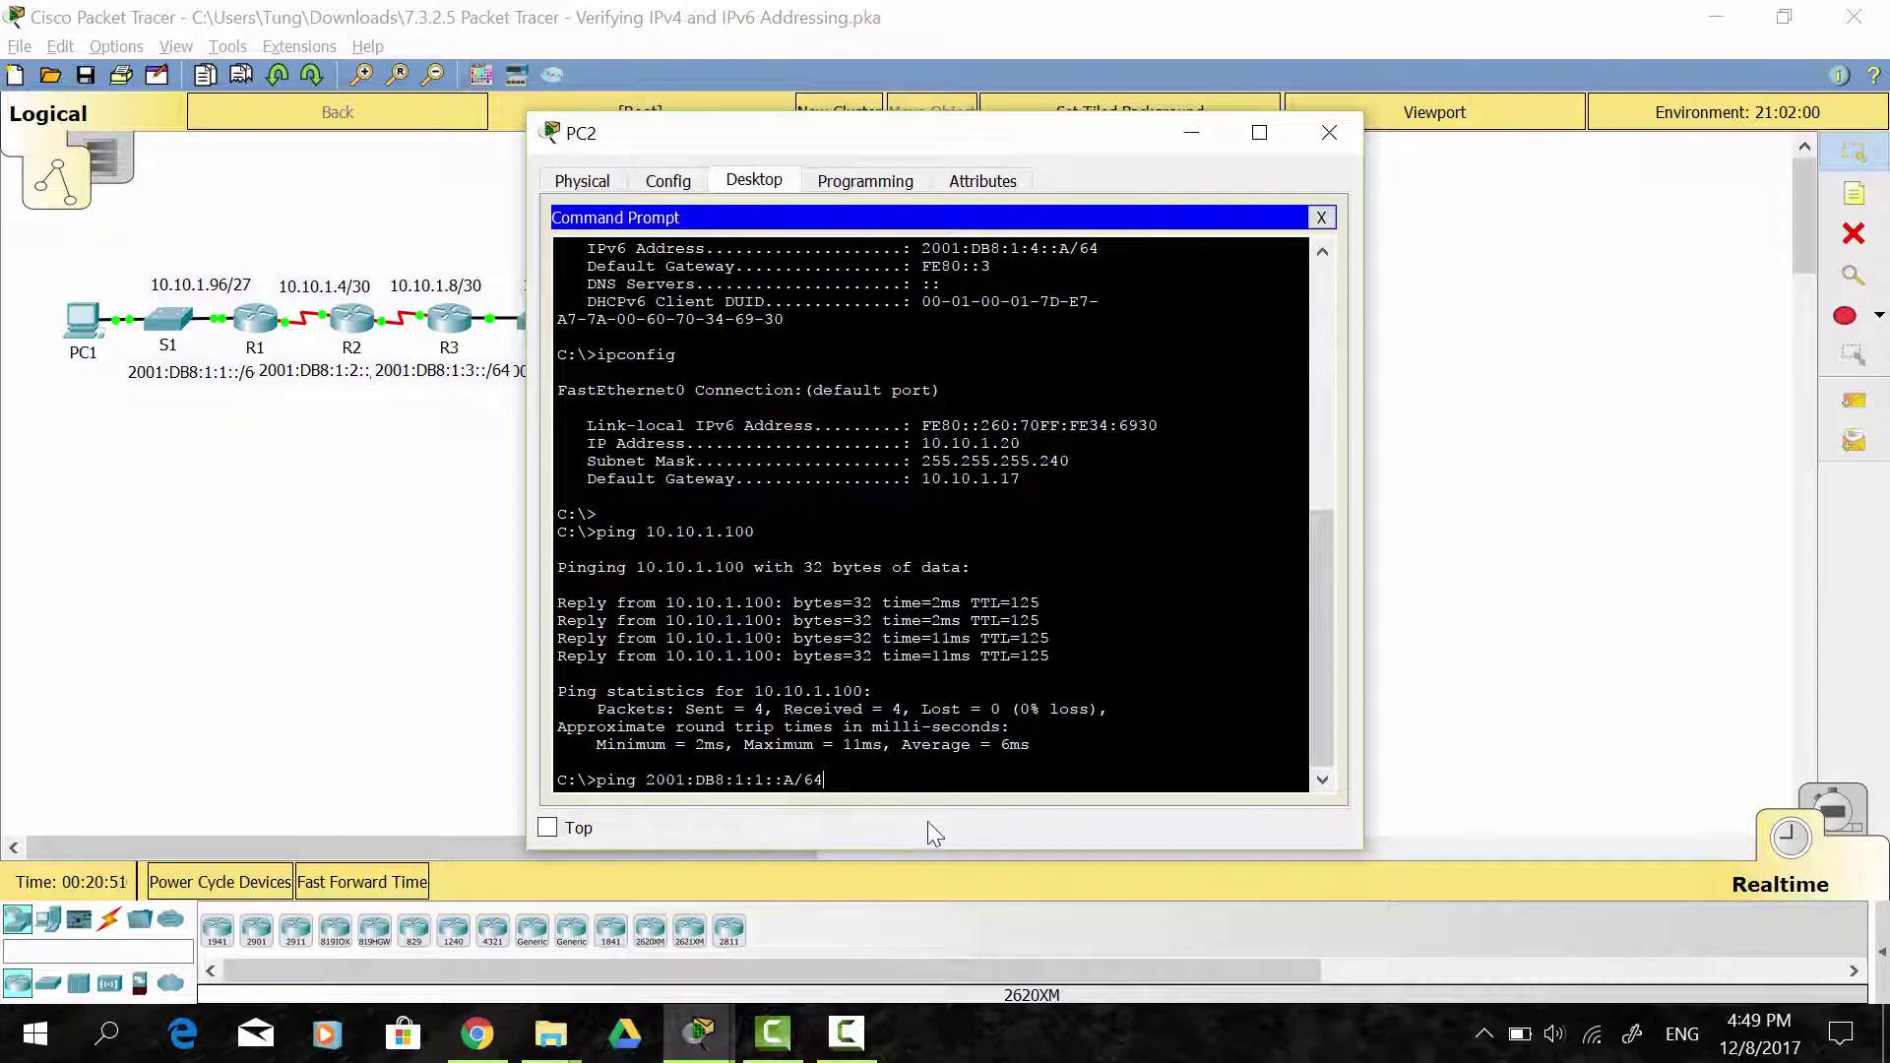
key(BackSpace)
key(BackSpace)
key(BackSpace)
key(Return)
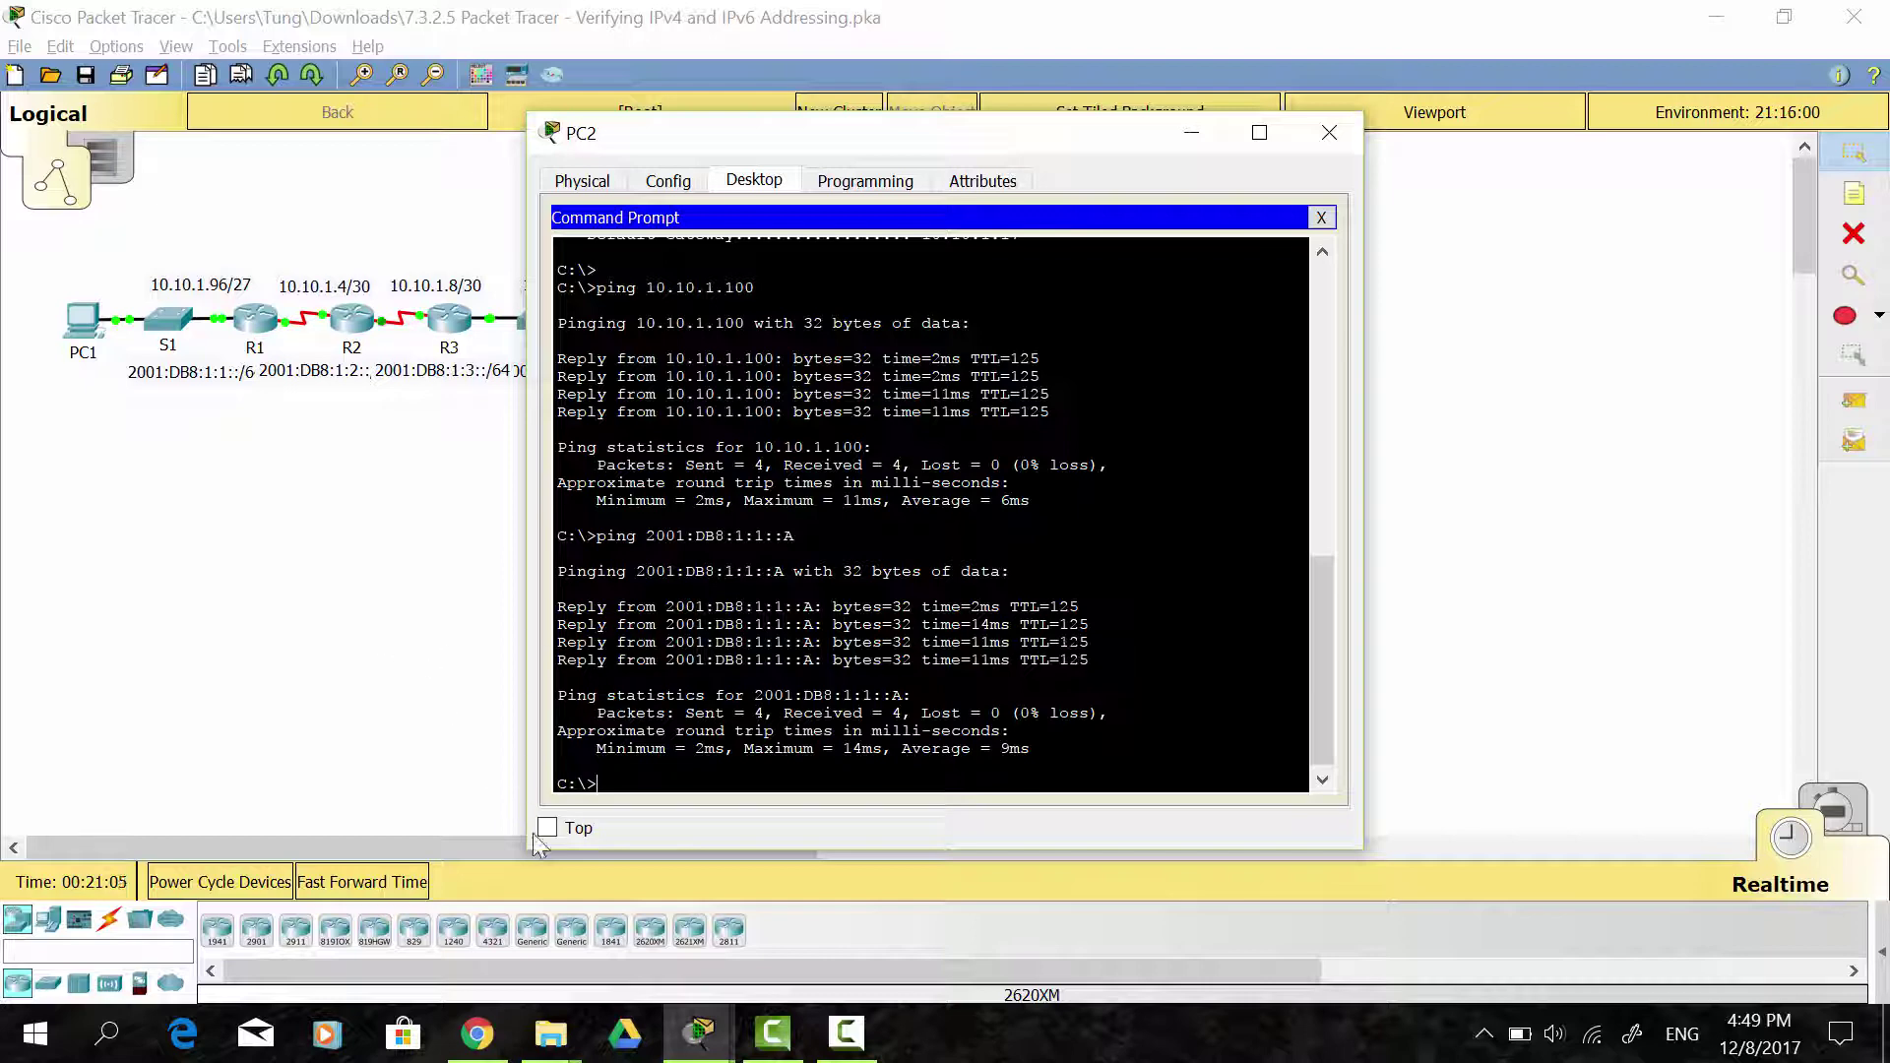
- Return to the PT Activity instructions and read Part 3 on discovering the path by tracing the route
click(701, 1032)
click(370, 918)
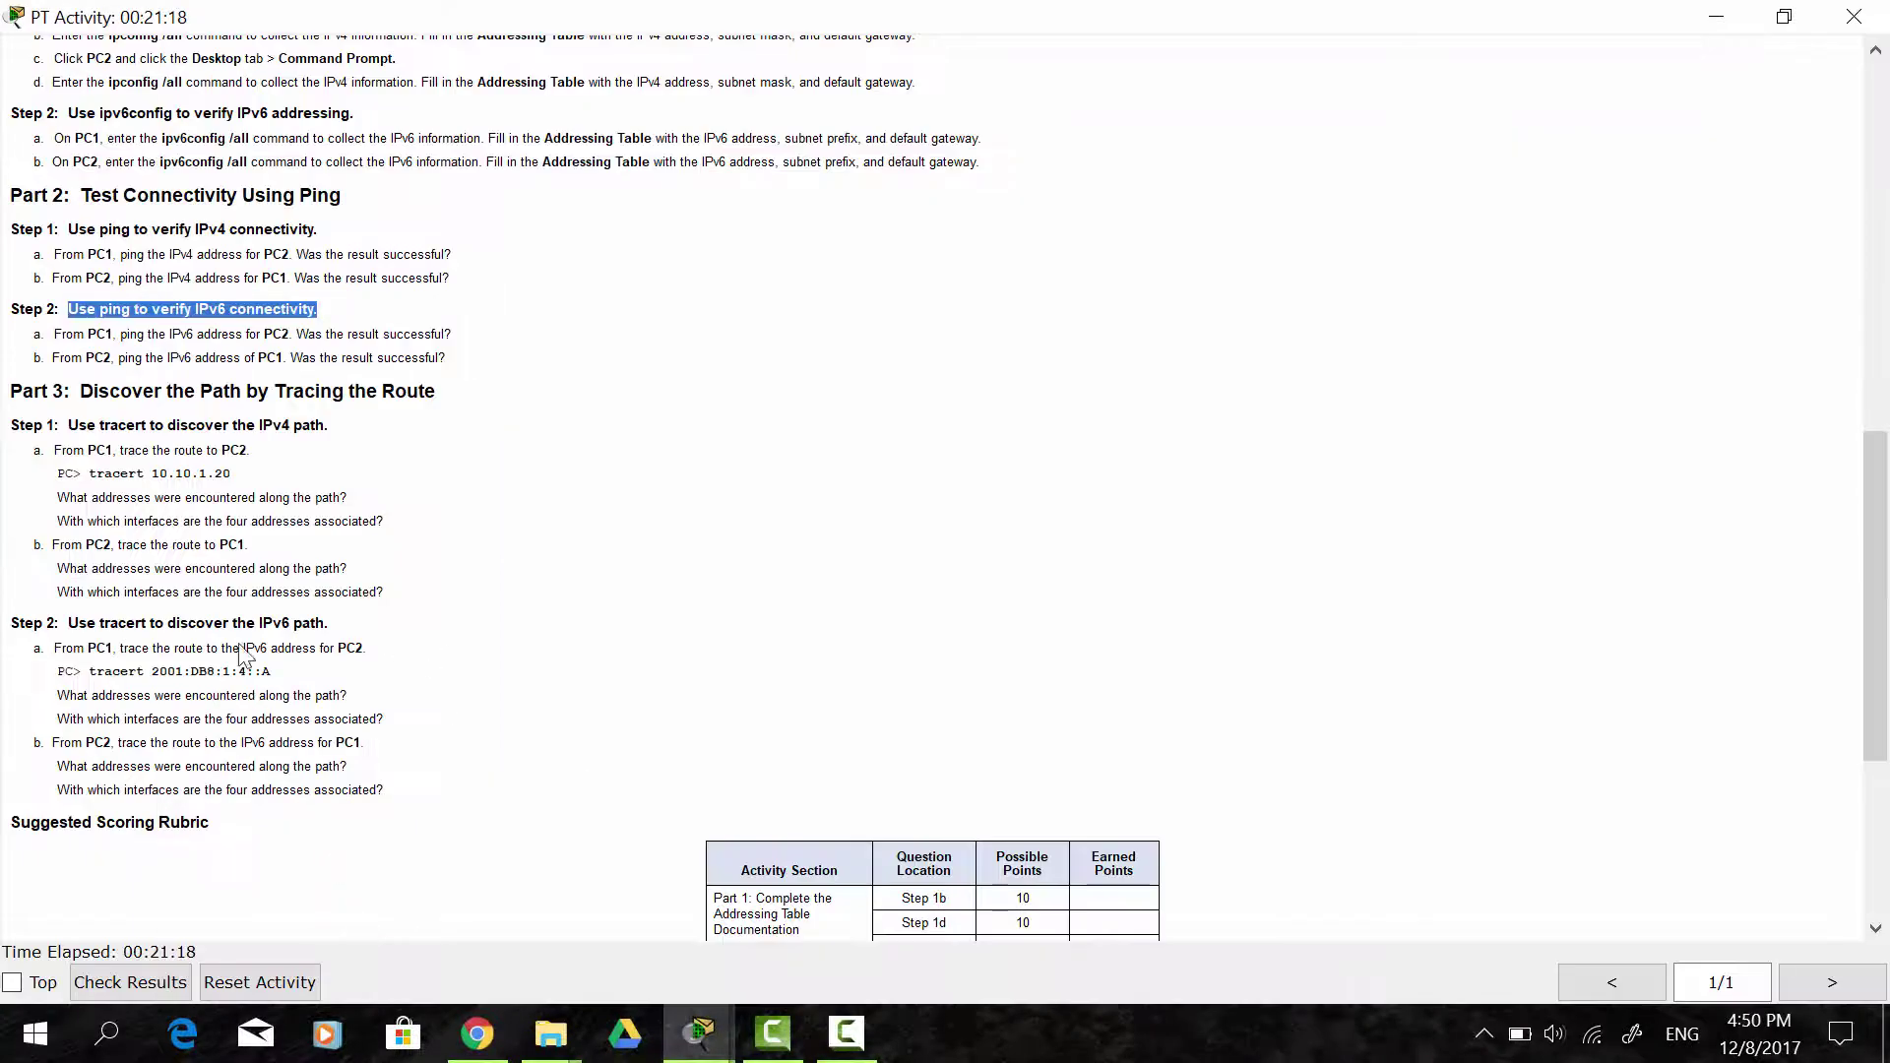
scroll(131, 360, down, 1)
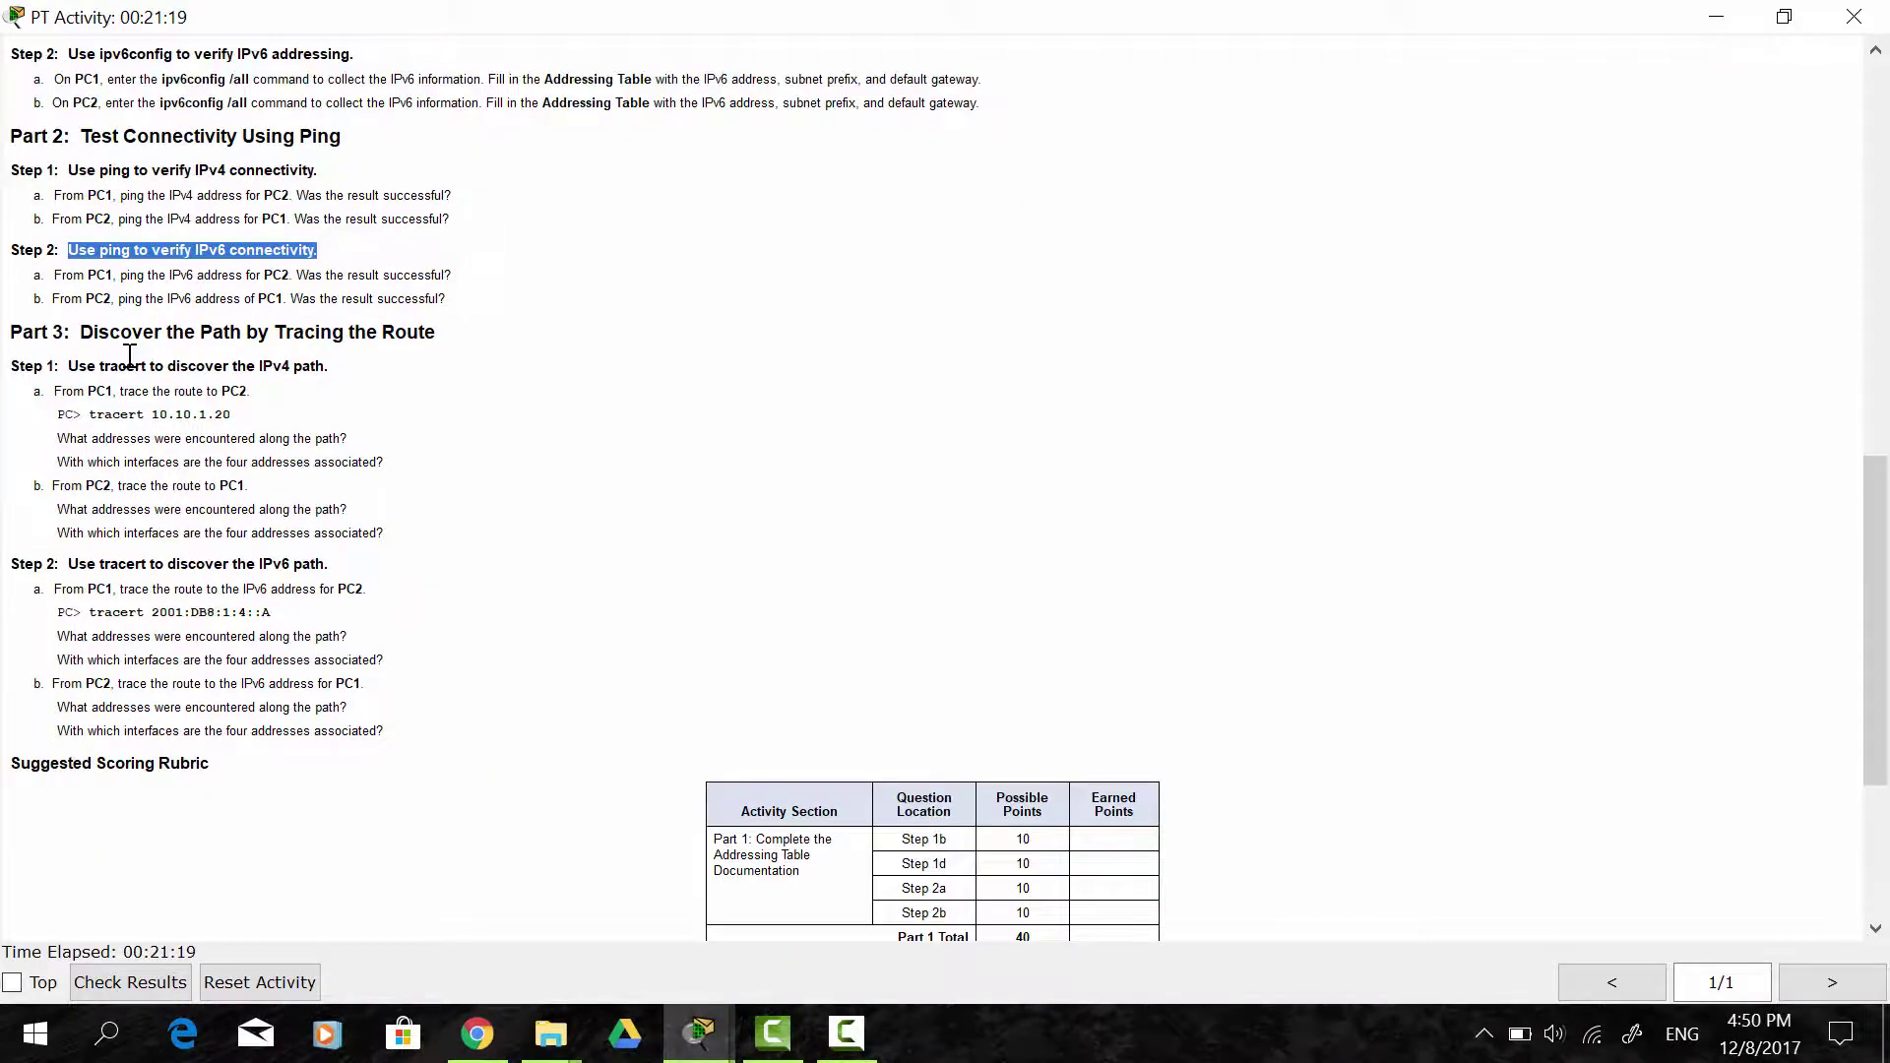
click(178, 331)
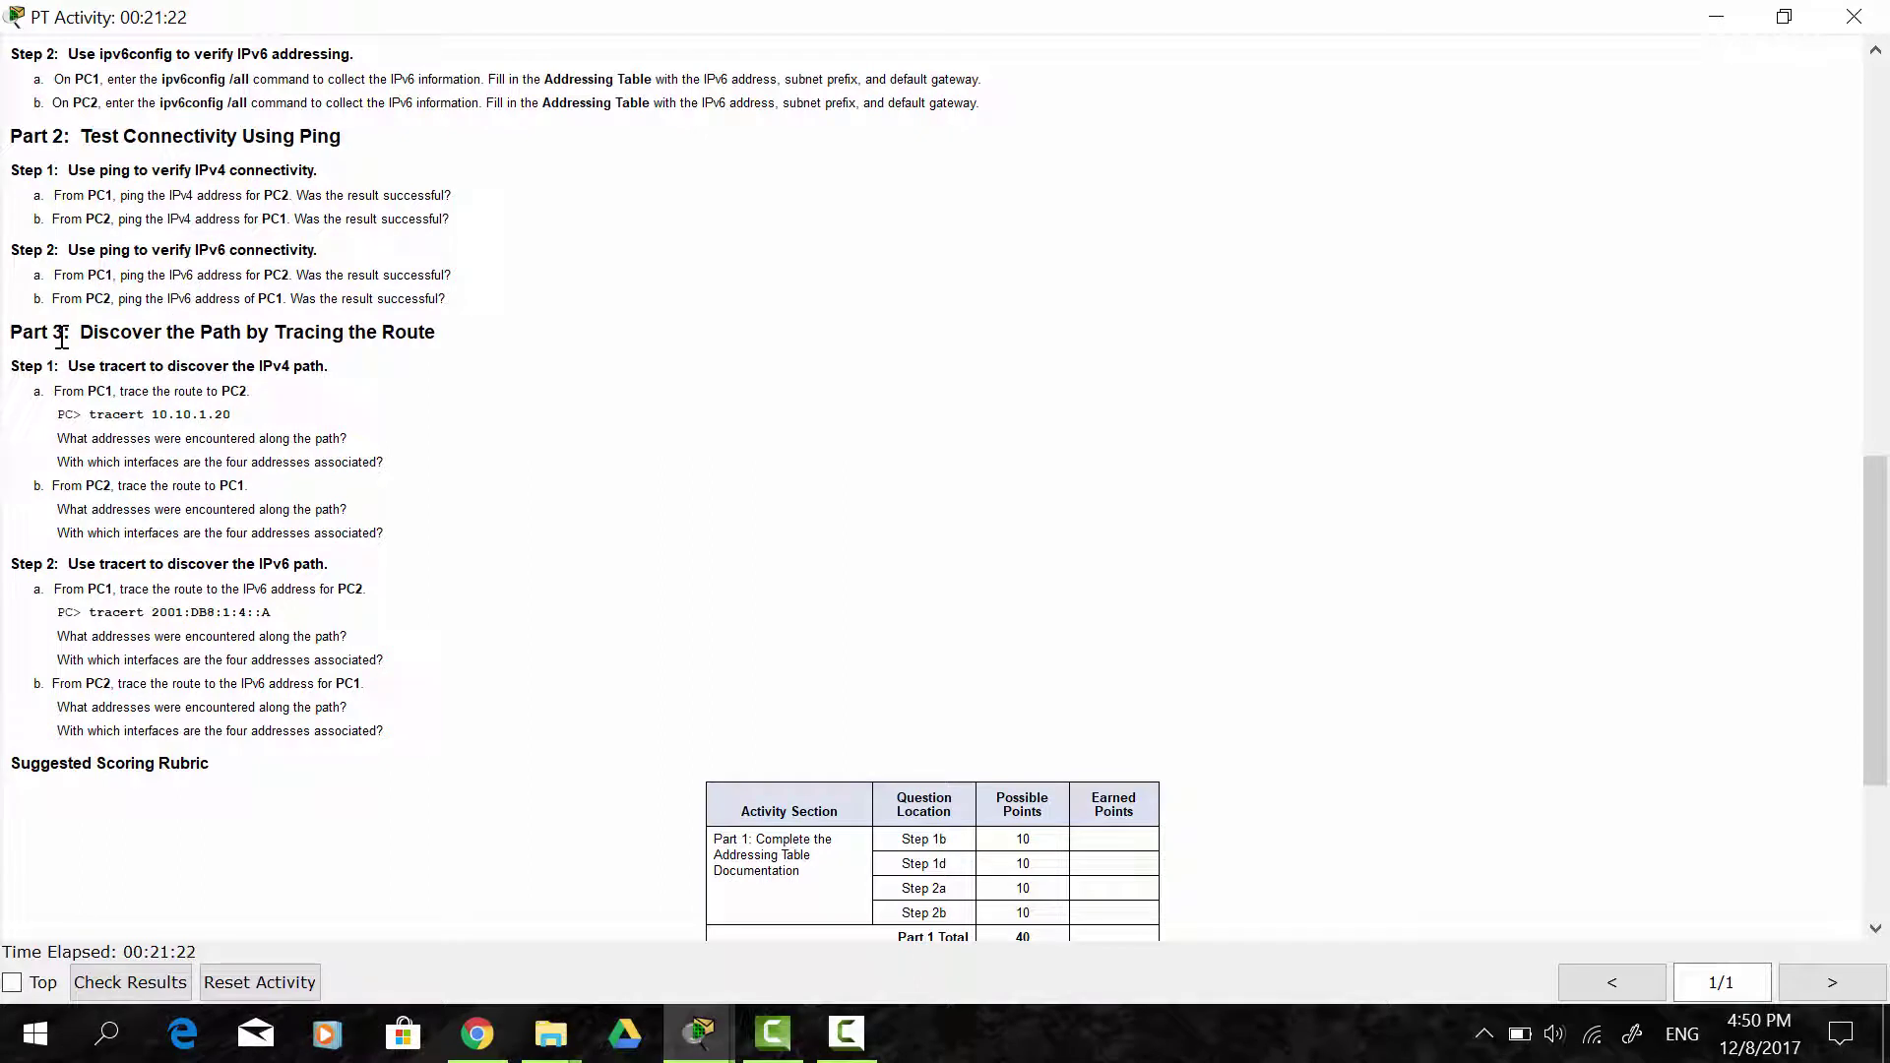
drag(79, 333, 440, 332)
click(422, 415)
scroll(422, 415, down, 1)
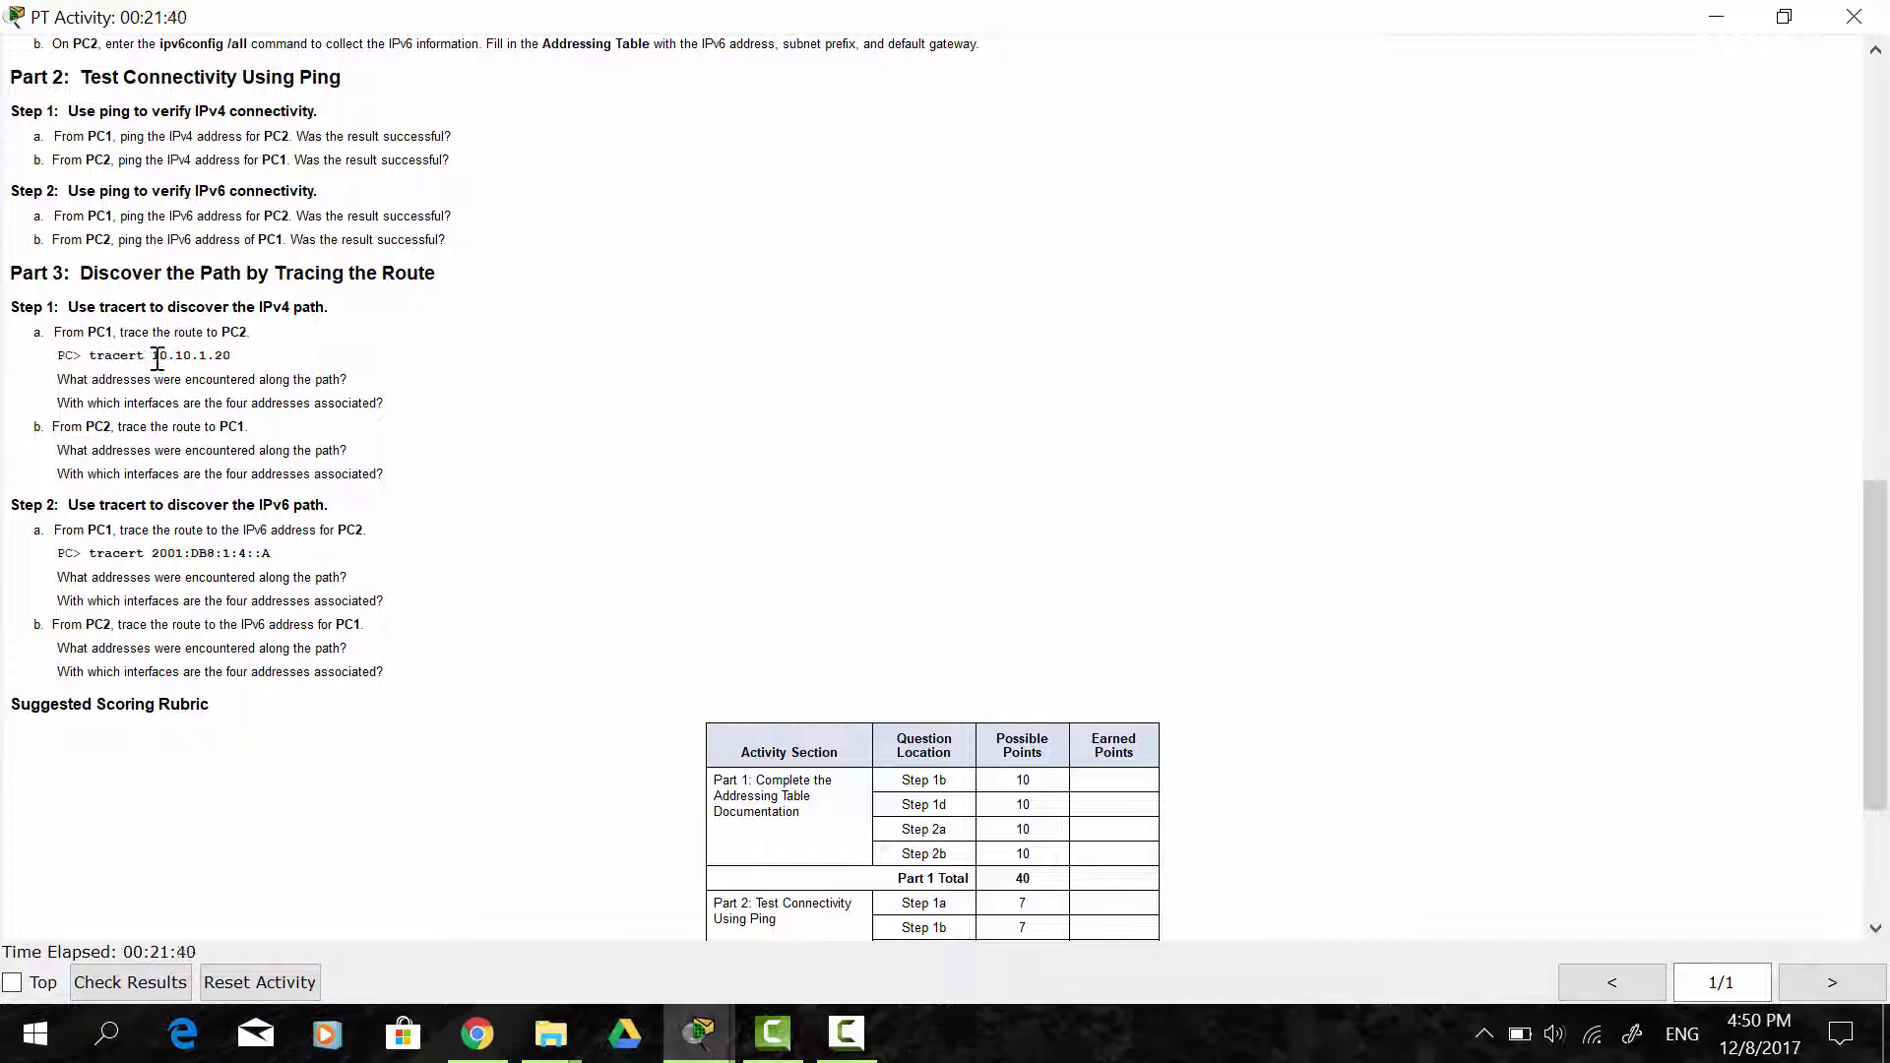
- Trace the IPv4 route to PC2 from PC1's Command Prompt with tracert 10.10.1.20, as given in the instructions
drag(154, 359, 231, 359)
mouse_move(697, 1032)
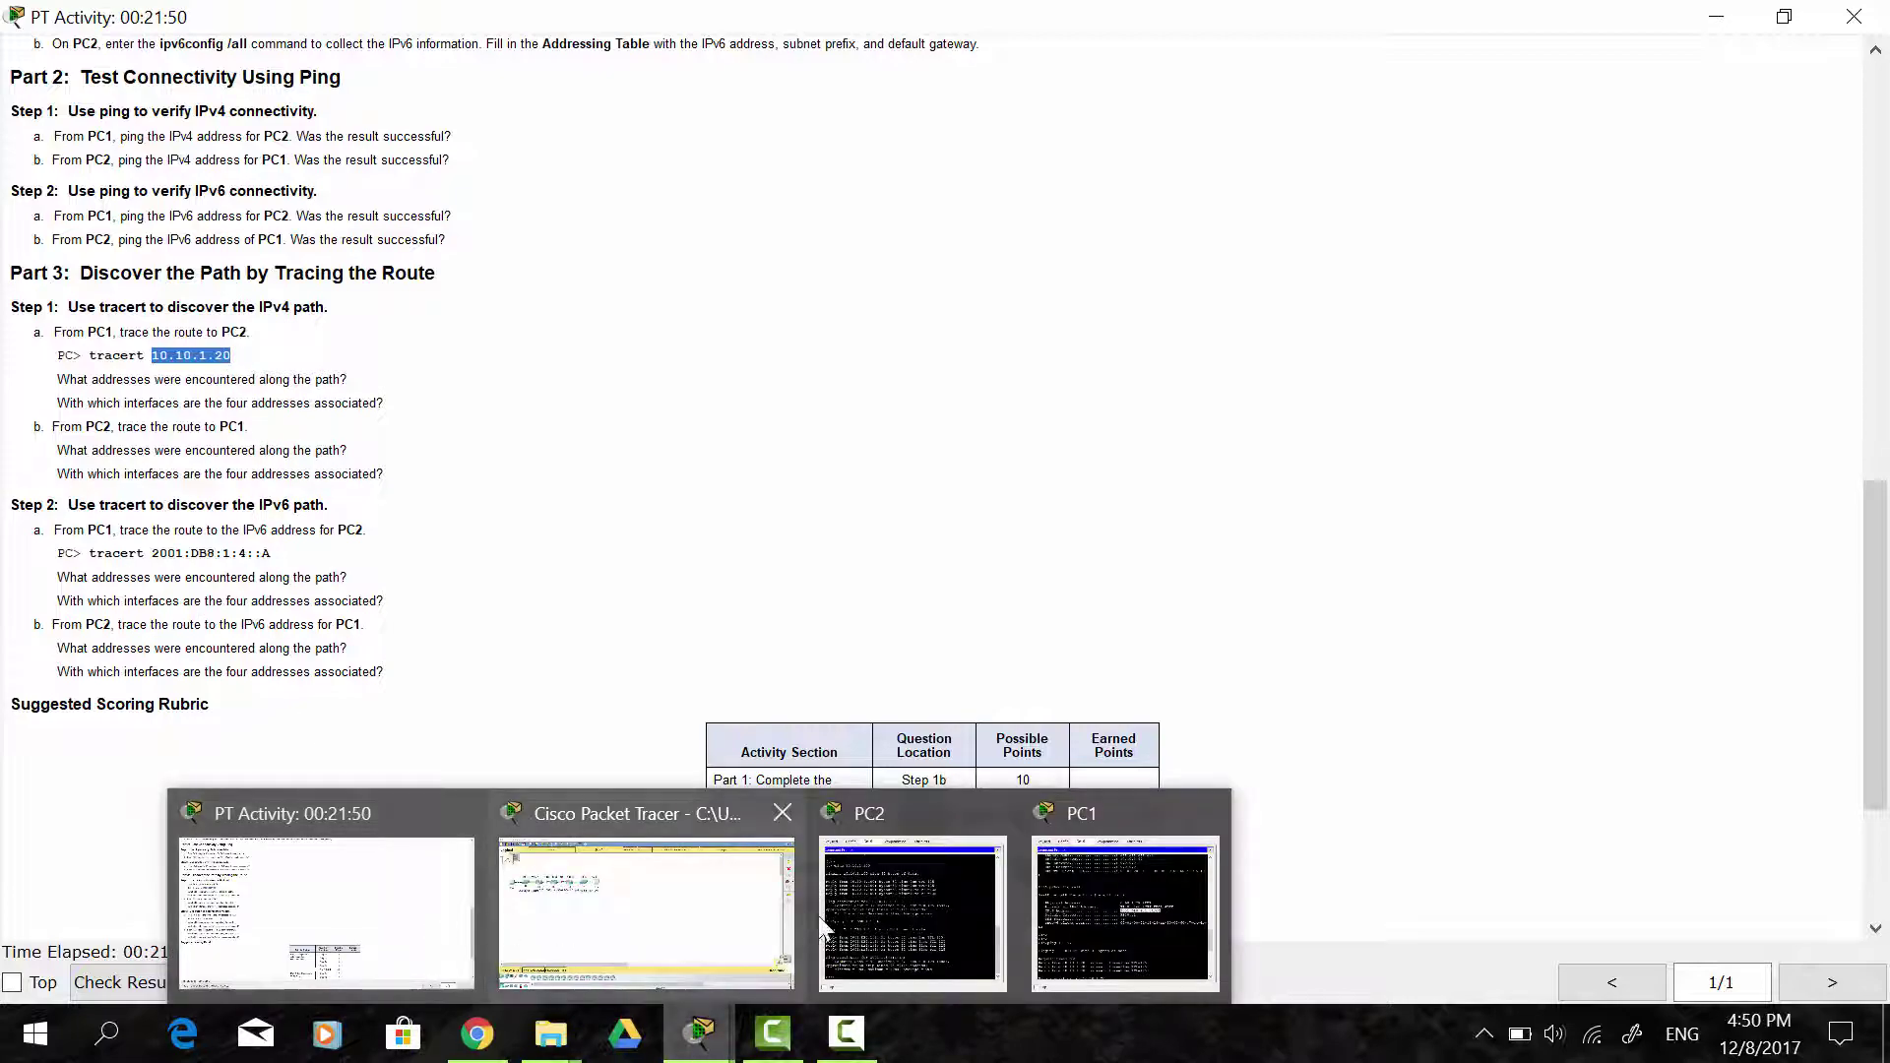
click(1097, 906)
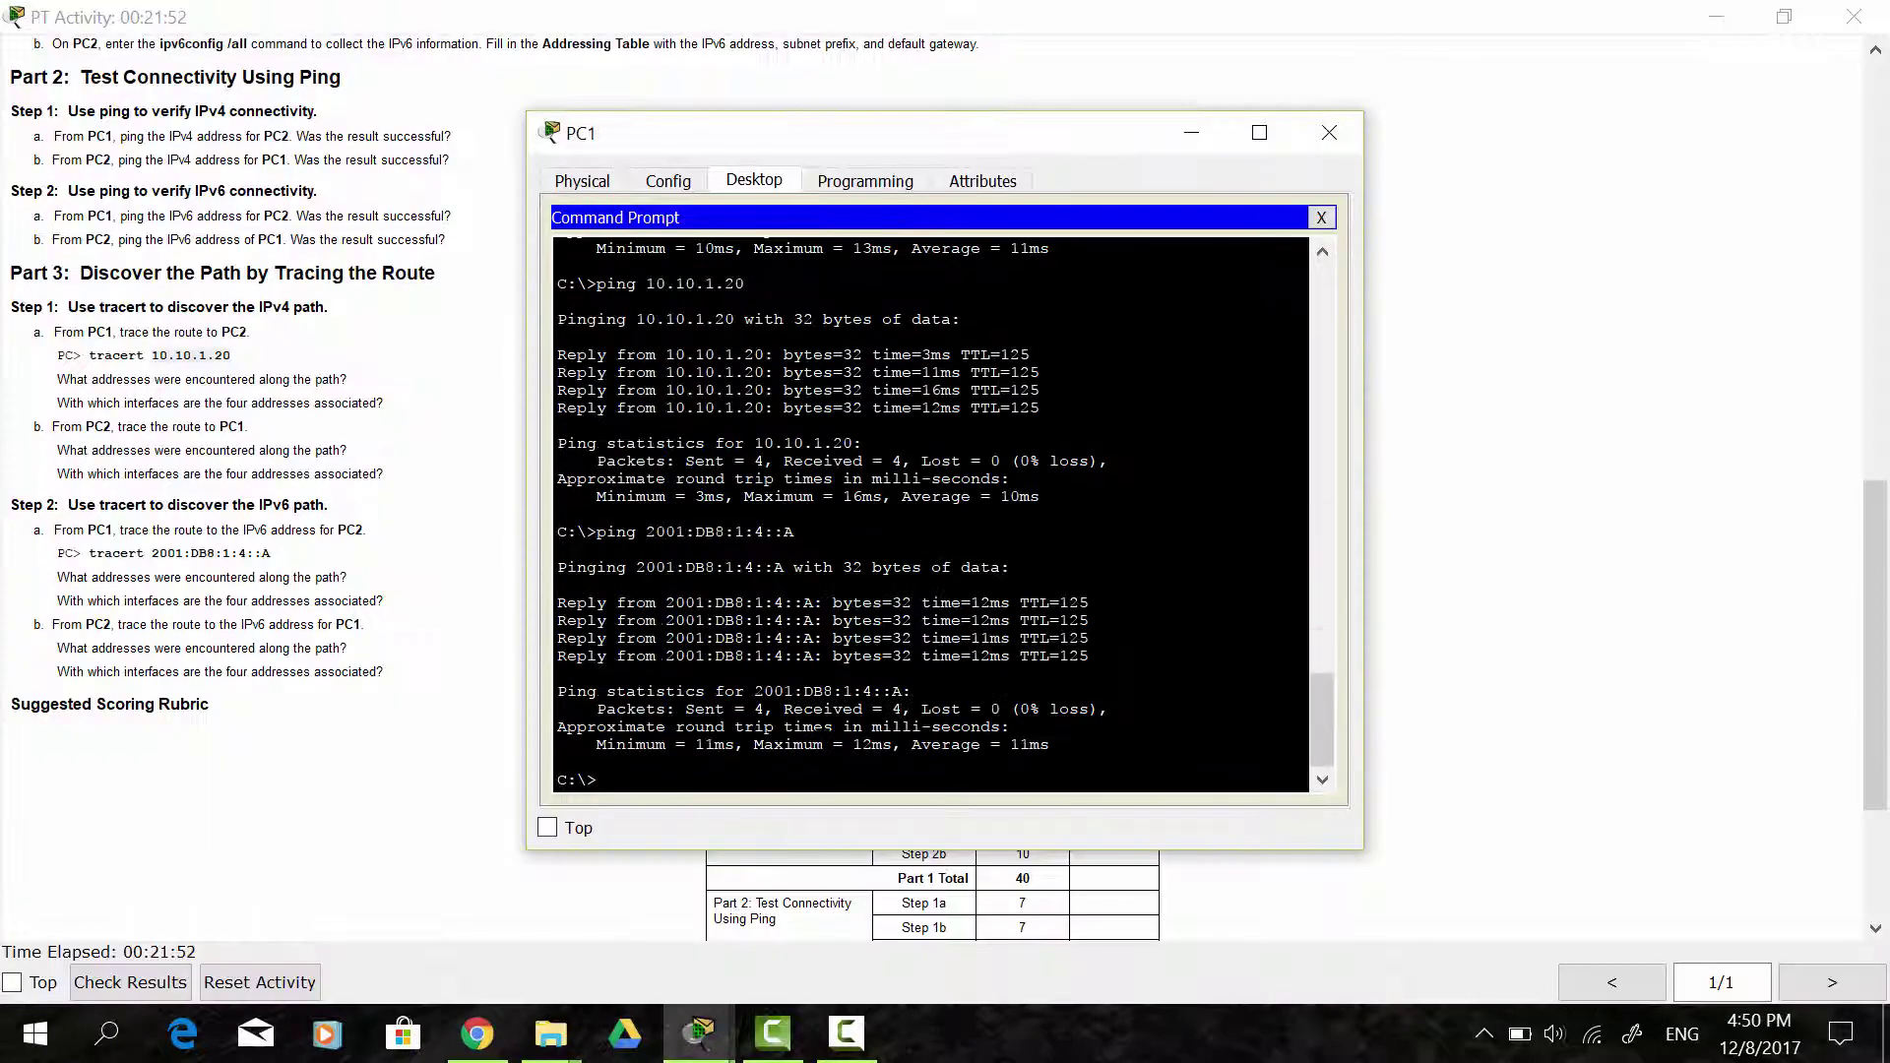
text(tracert 10.10.1.20)
key(Return)
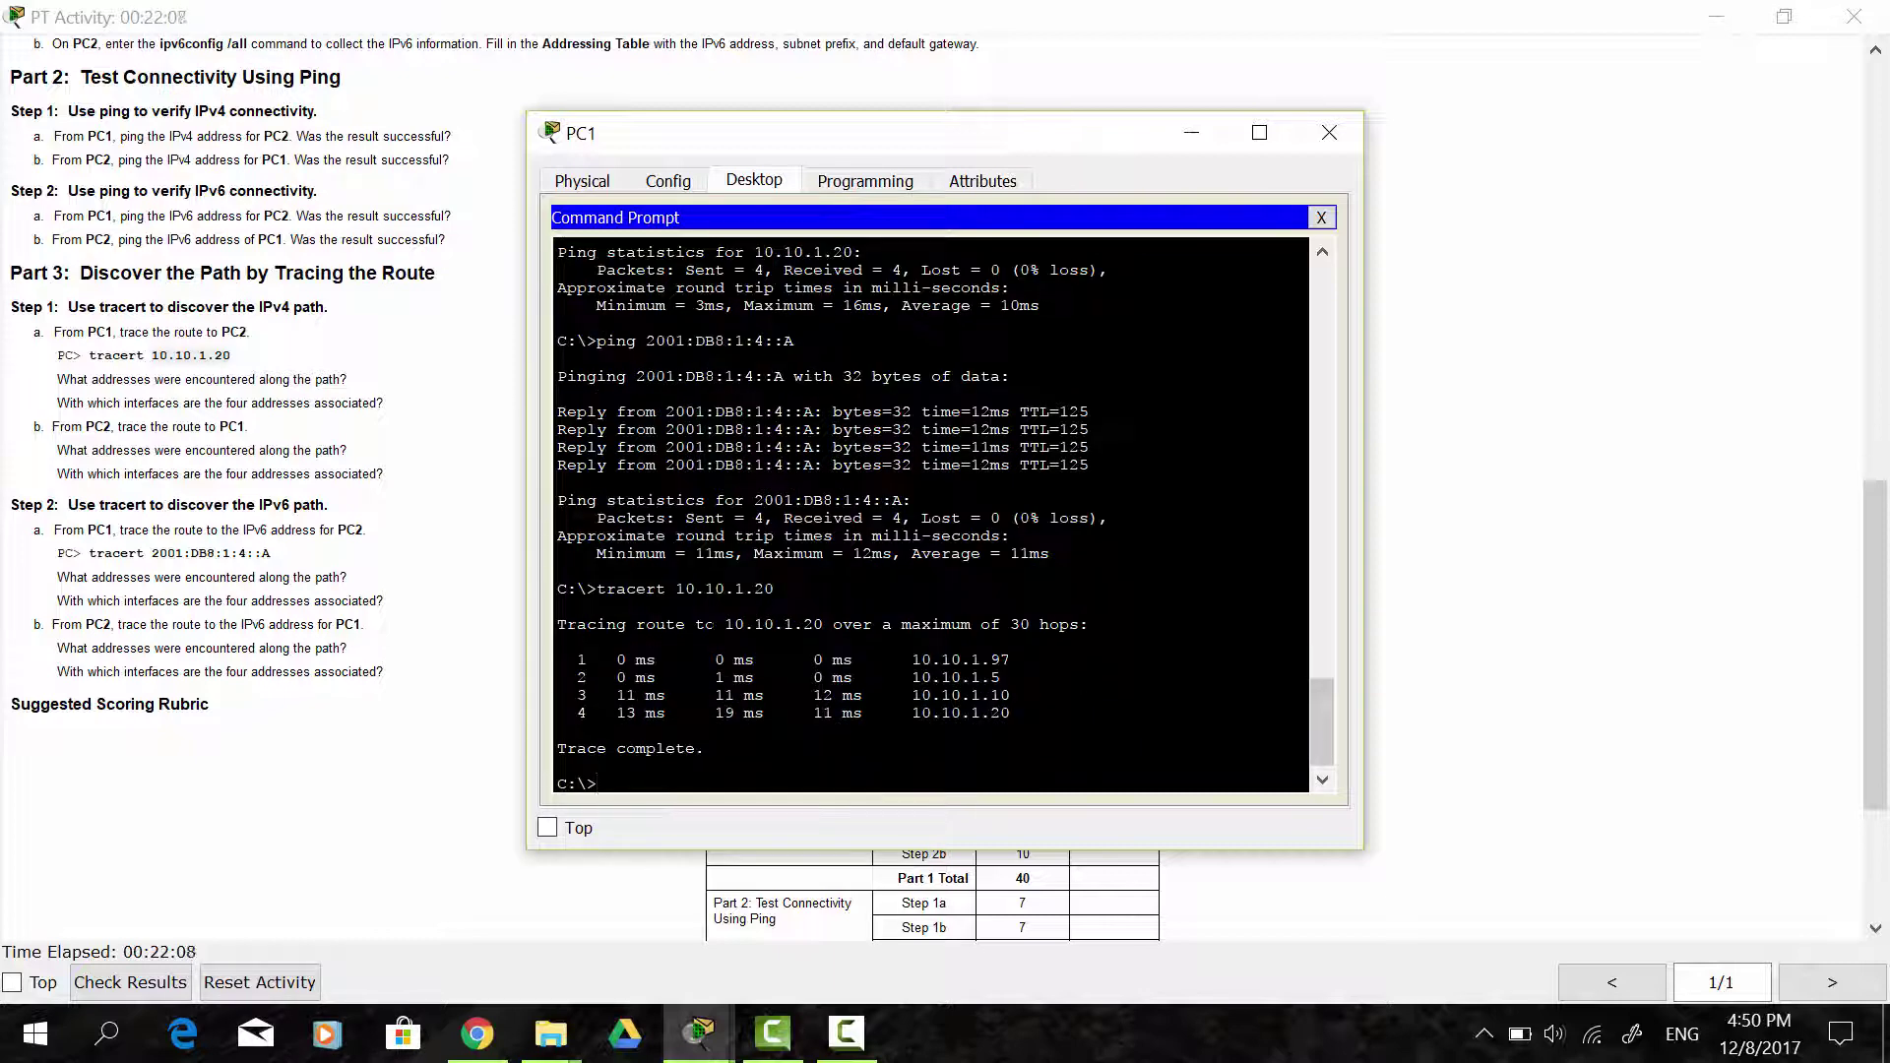
- Examine the target and hop list of PC1's trace, and match the first hop's address to its router interface in the topology
drag(726, 624, 819, 624)
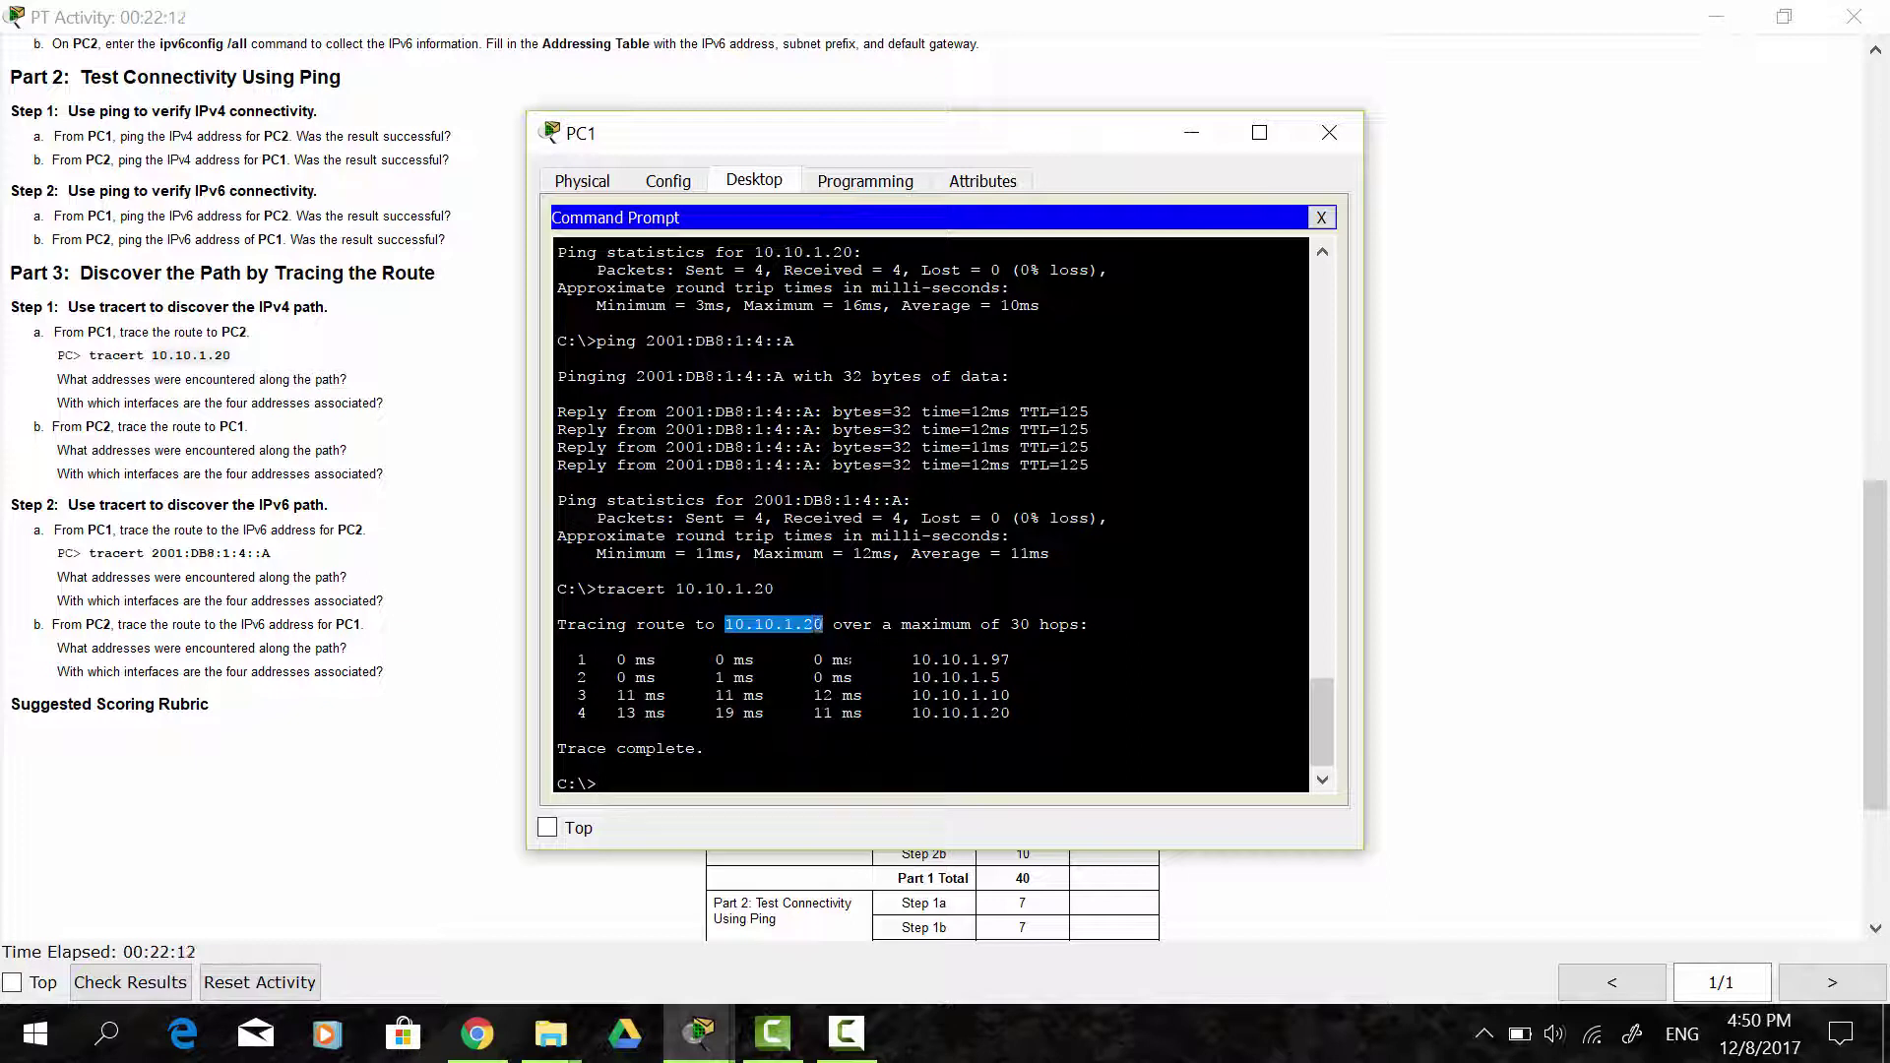
drag(578, 660, 1011, 713)
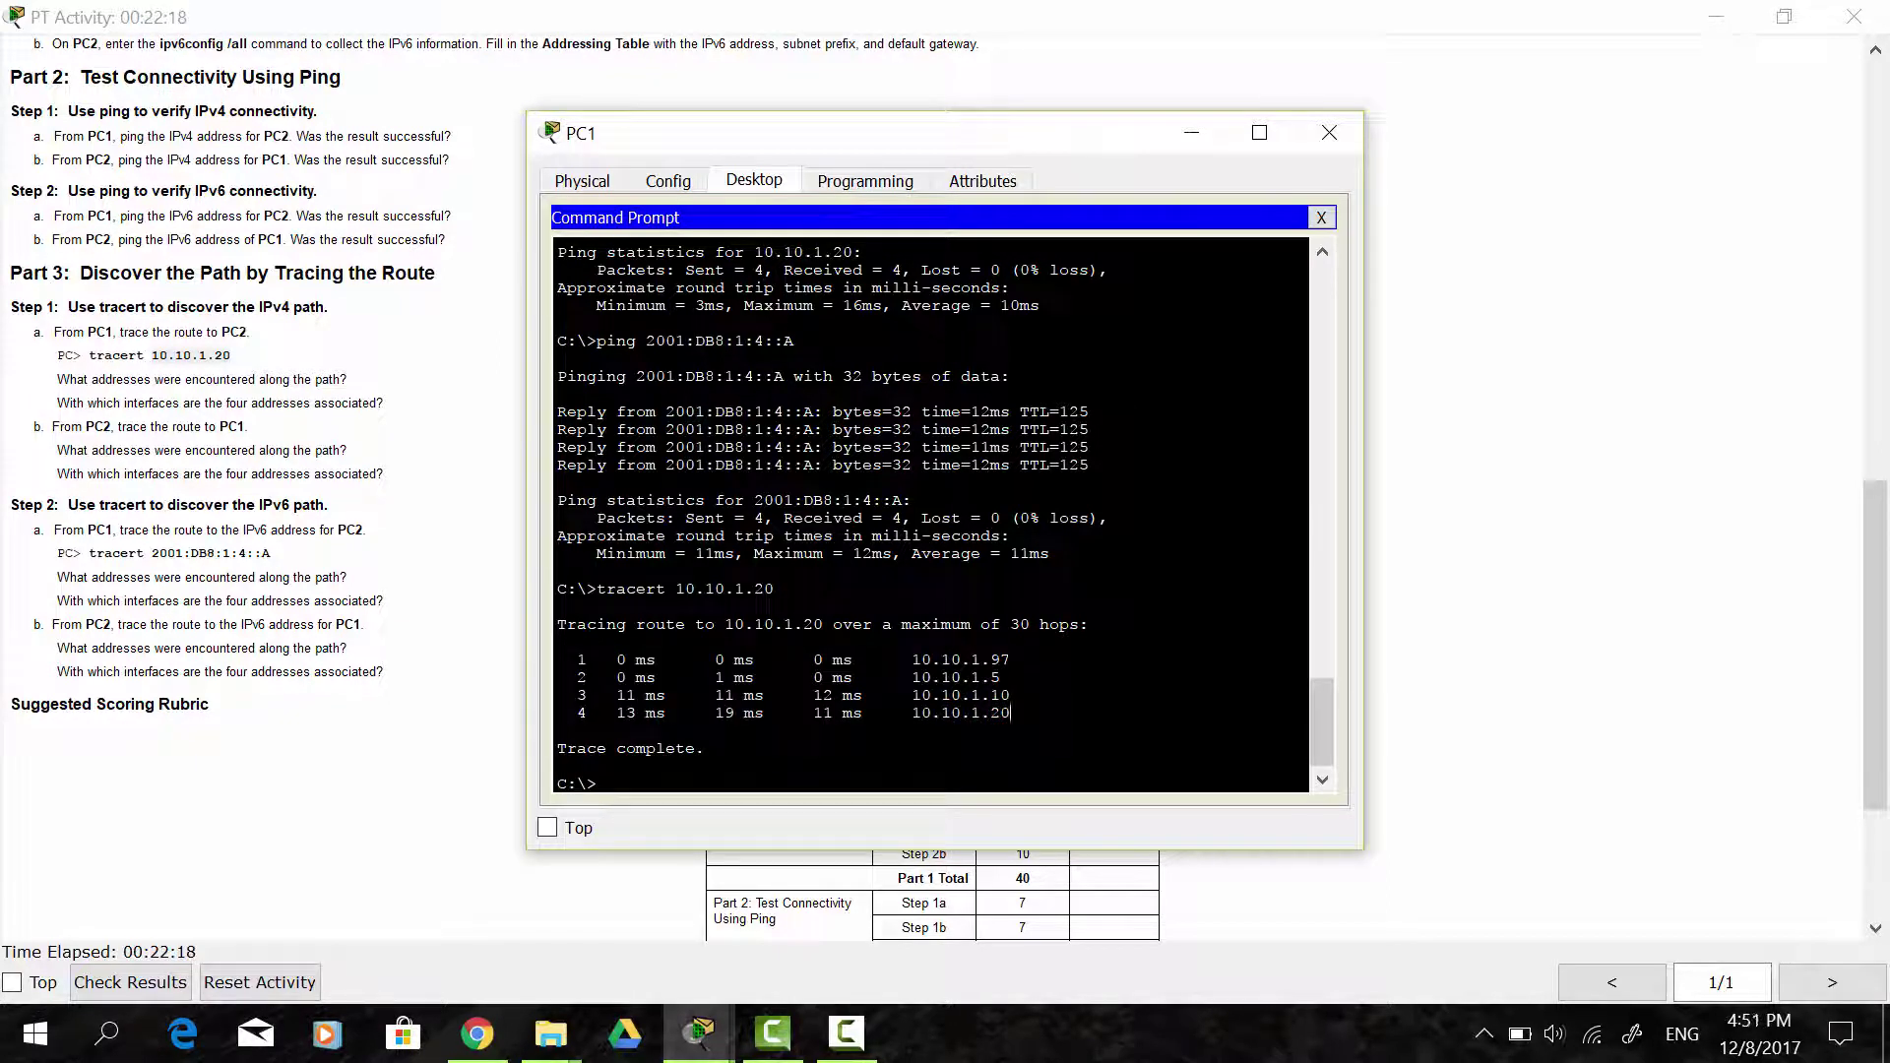
drag(569, 660, 1003, 658)
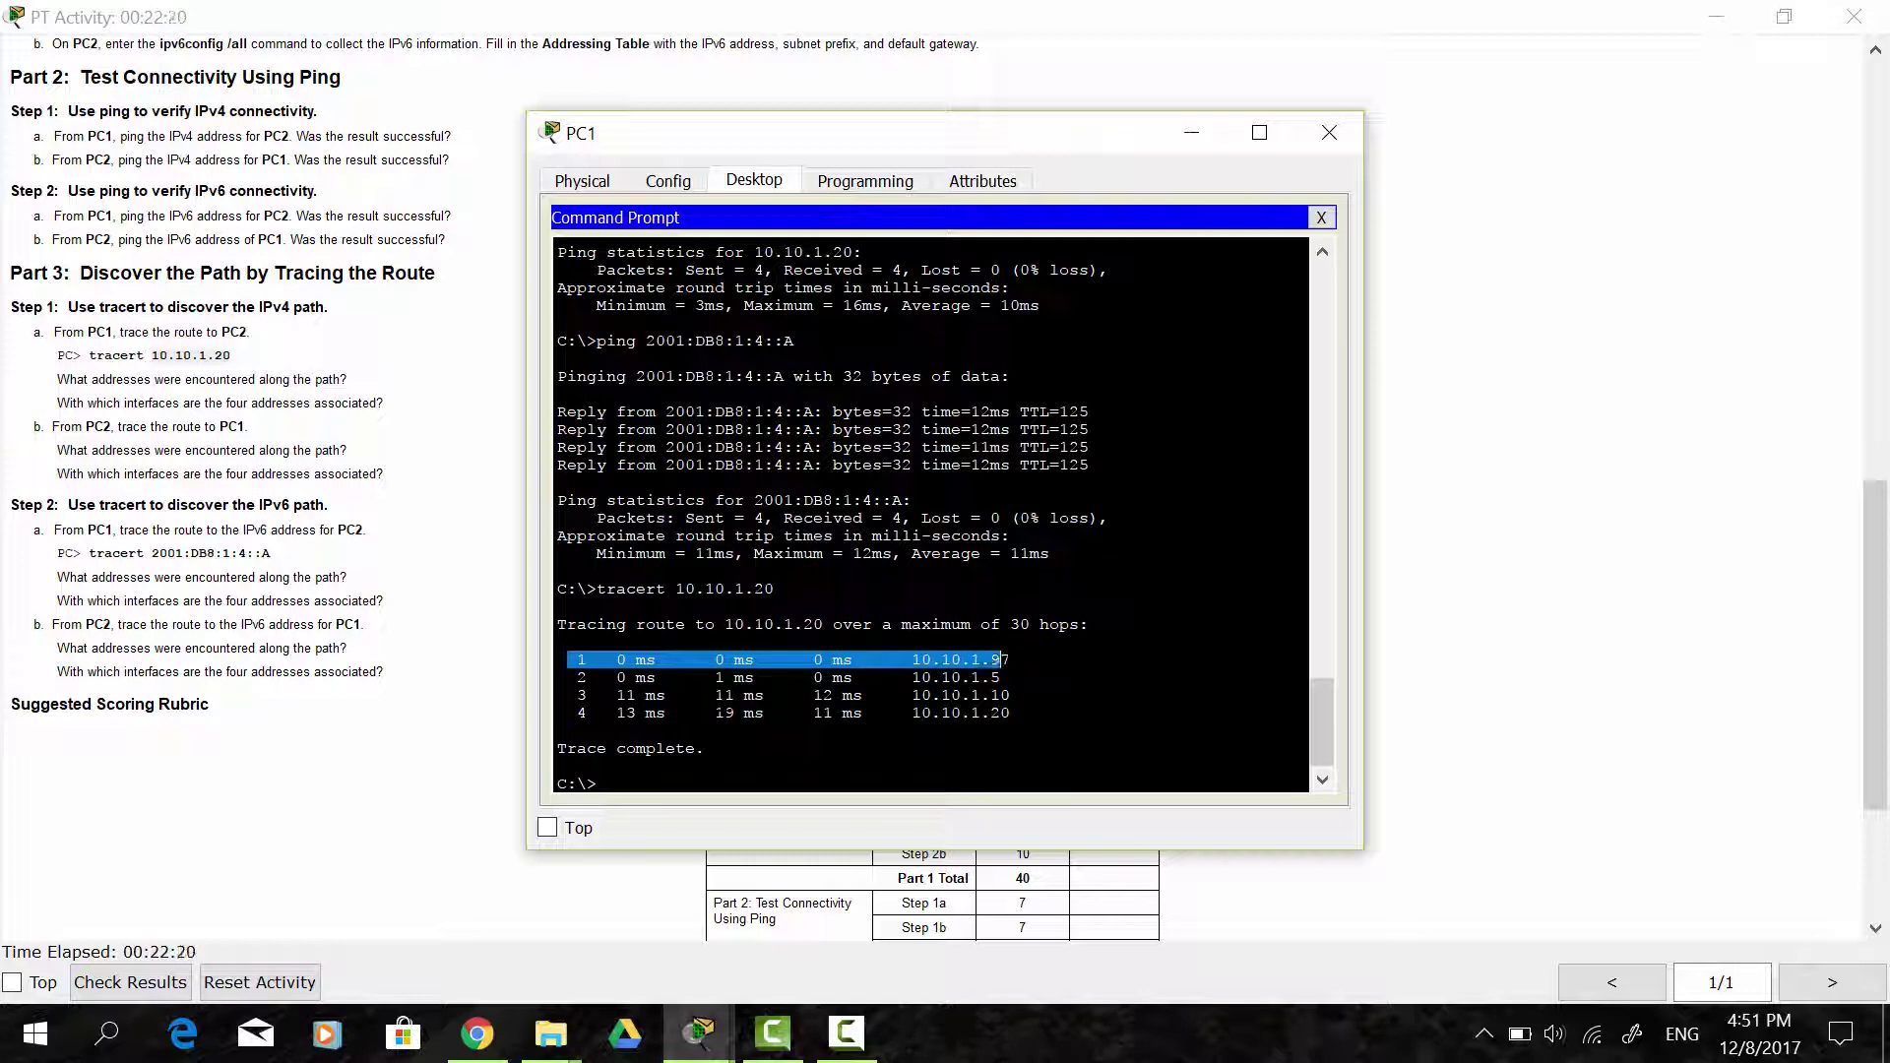
click(1716, 17)
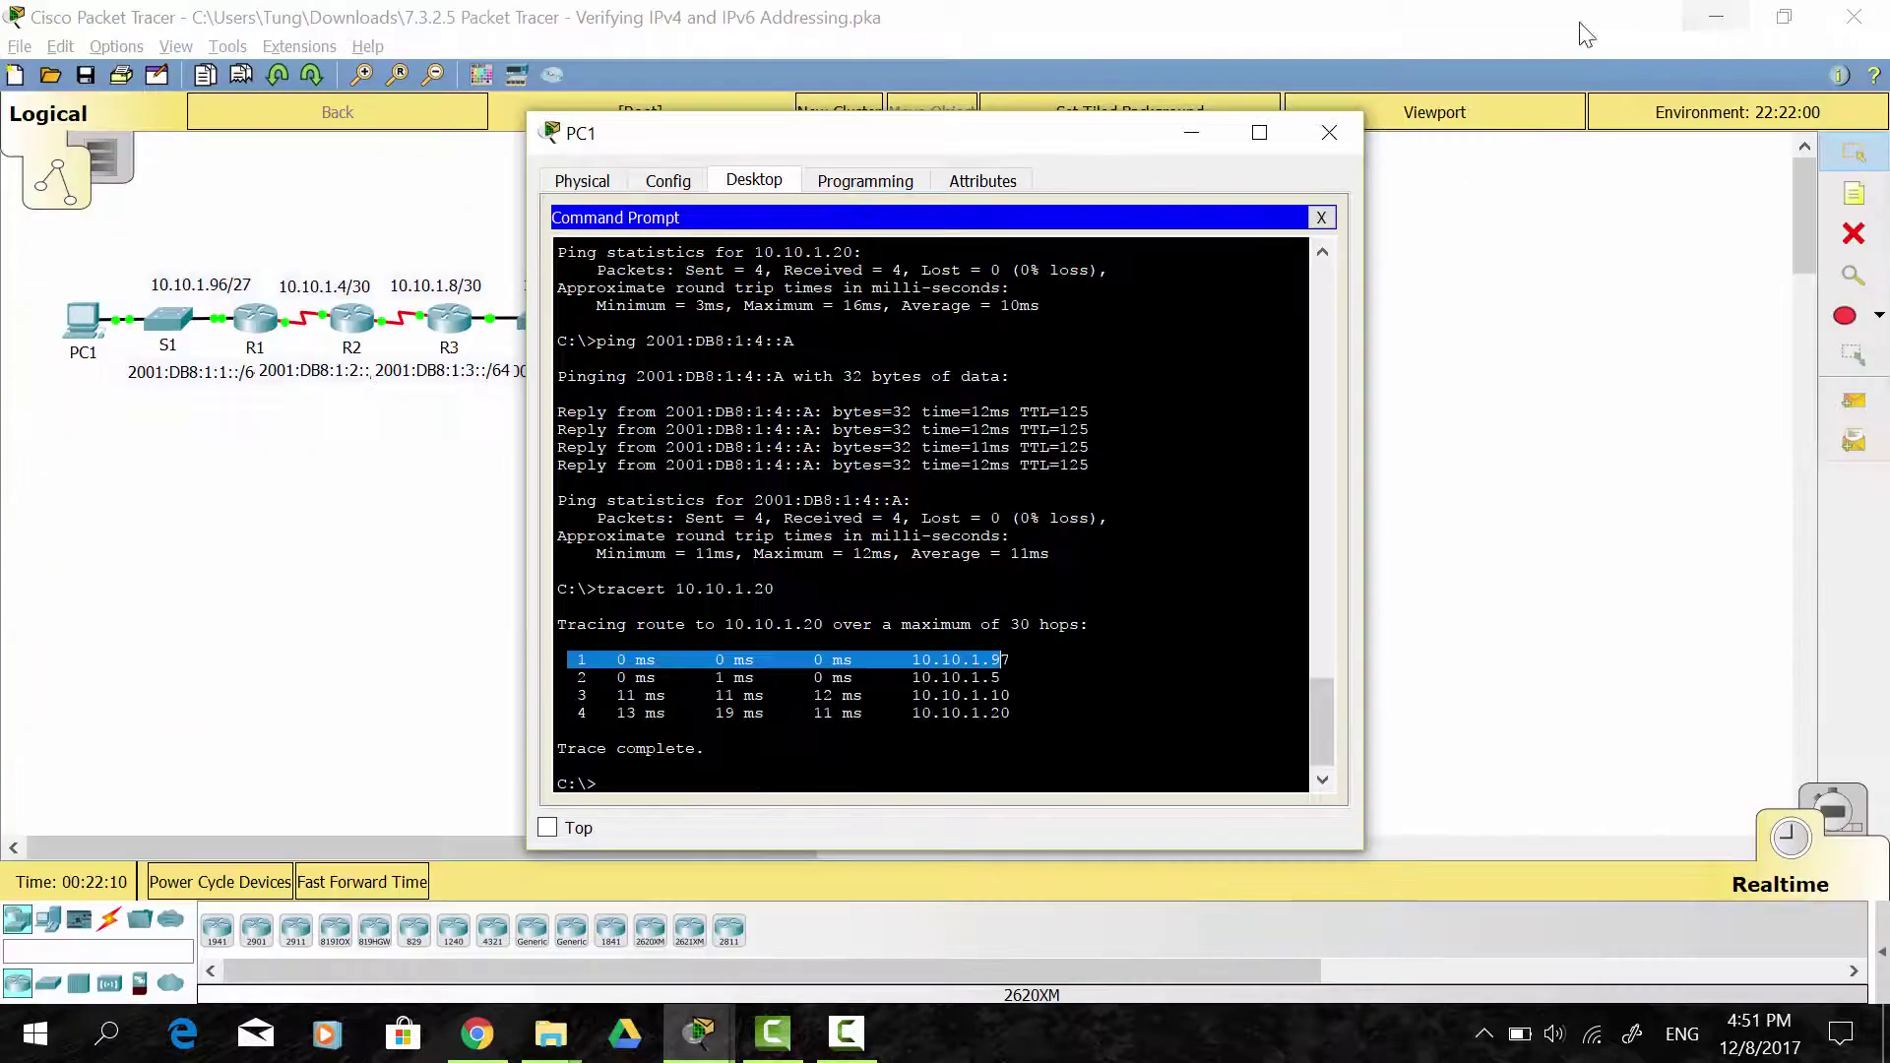
click(328, 357)
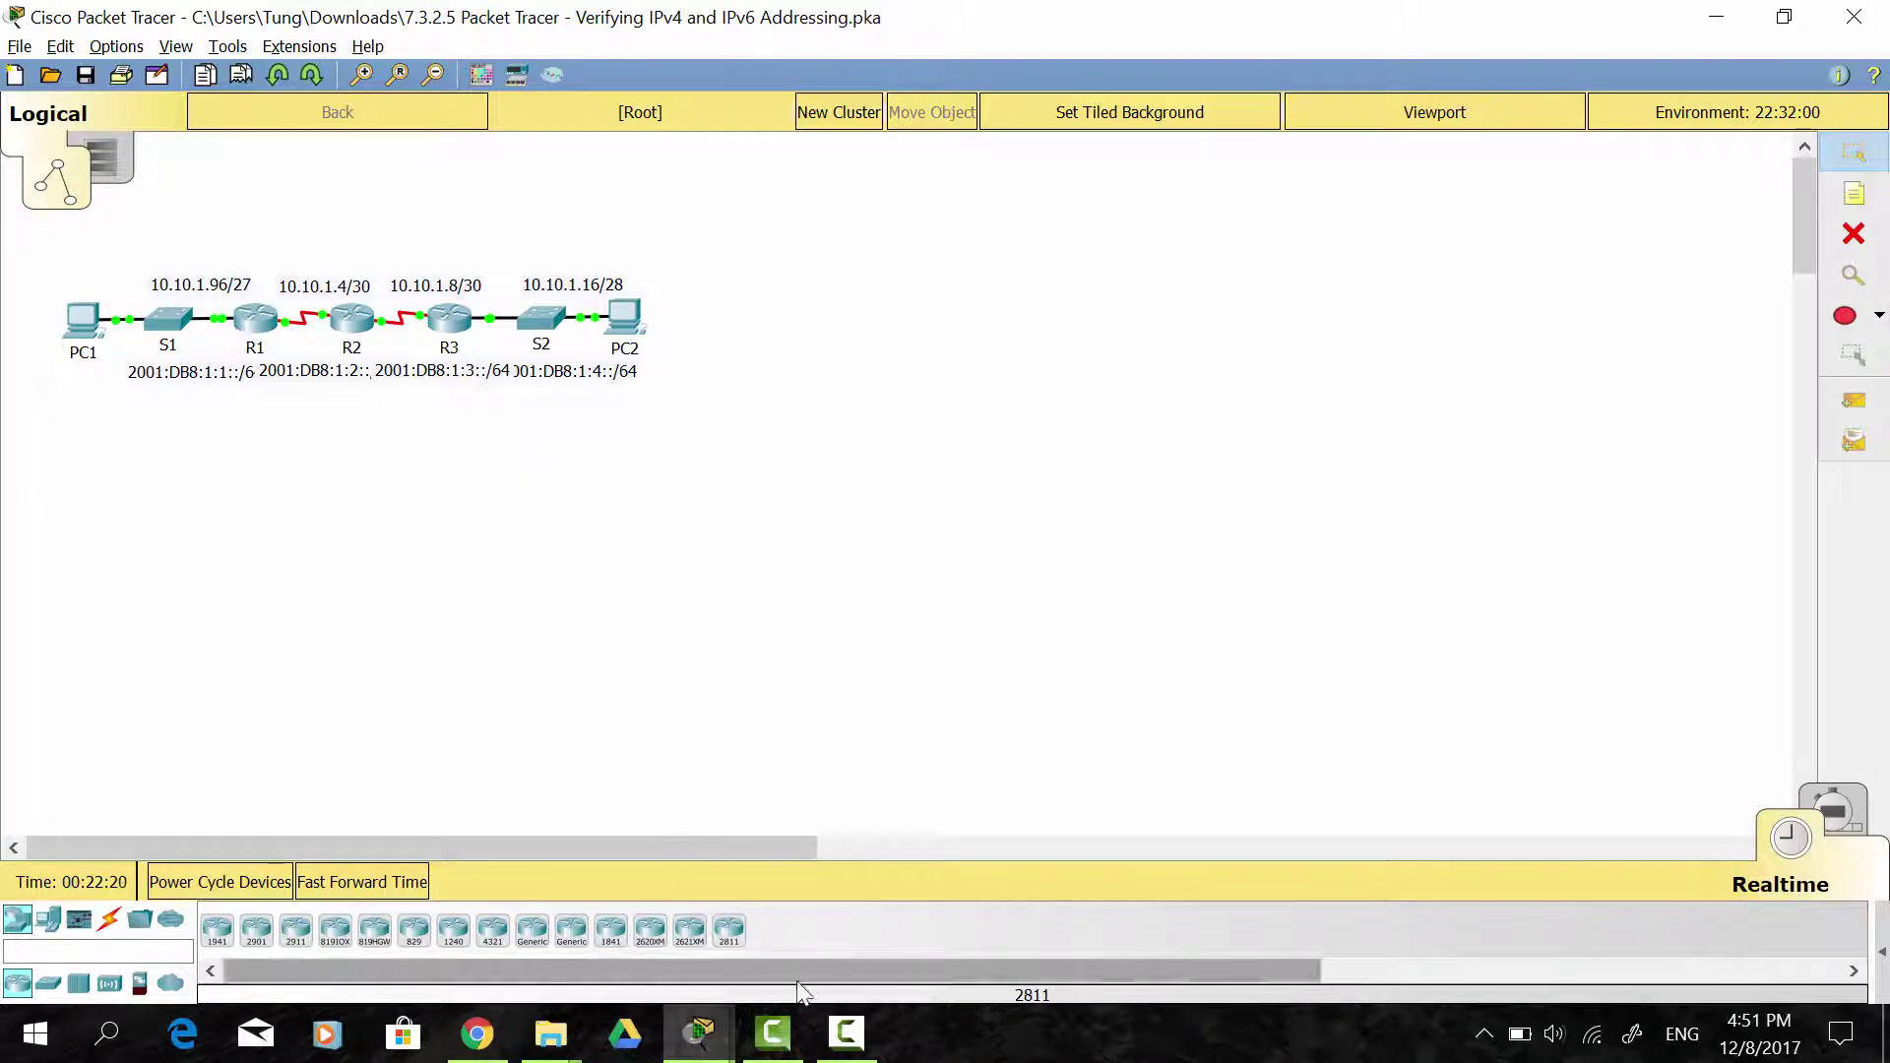
click(701, 1034)
click(1061, 902)
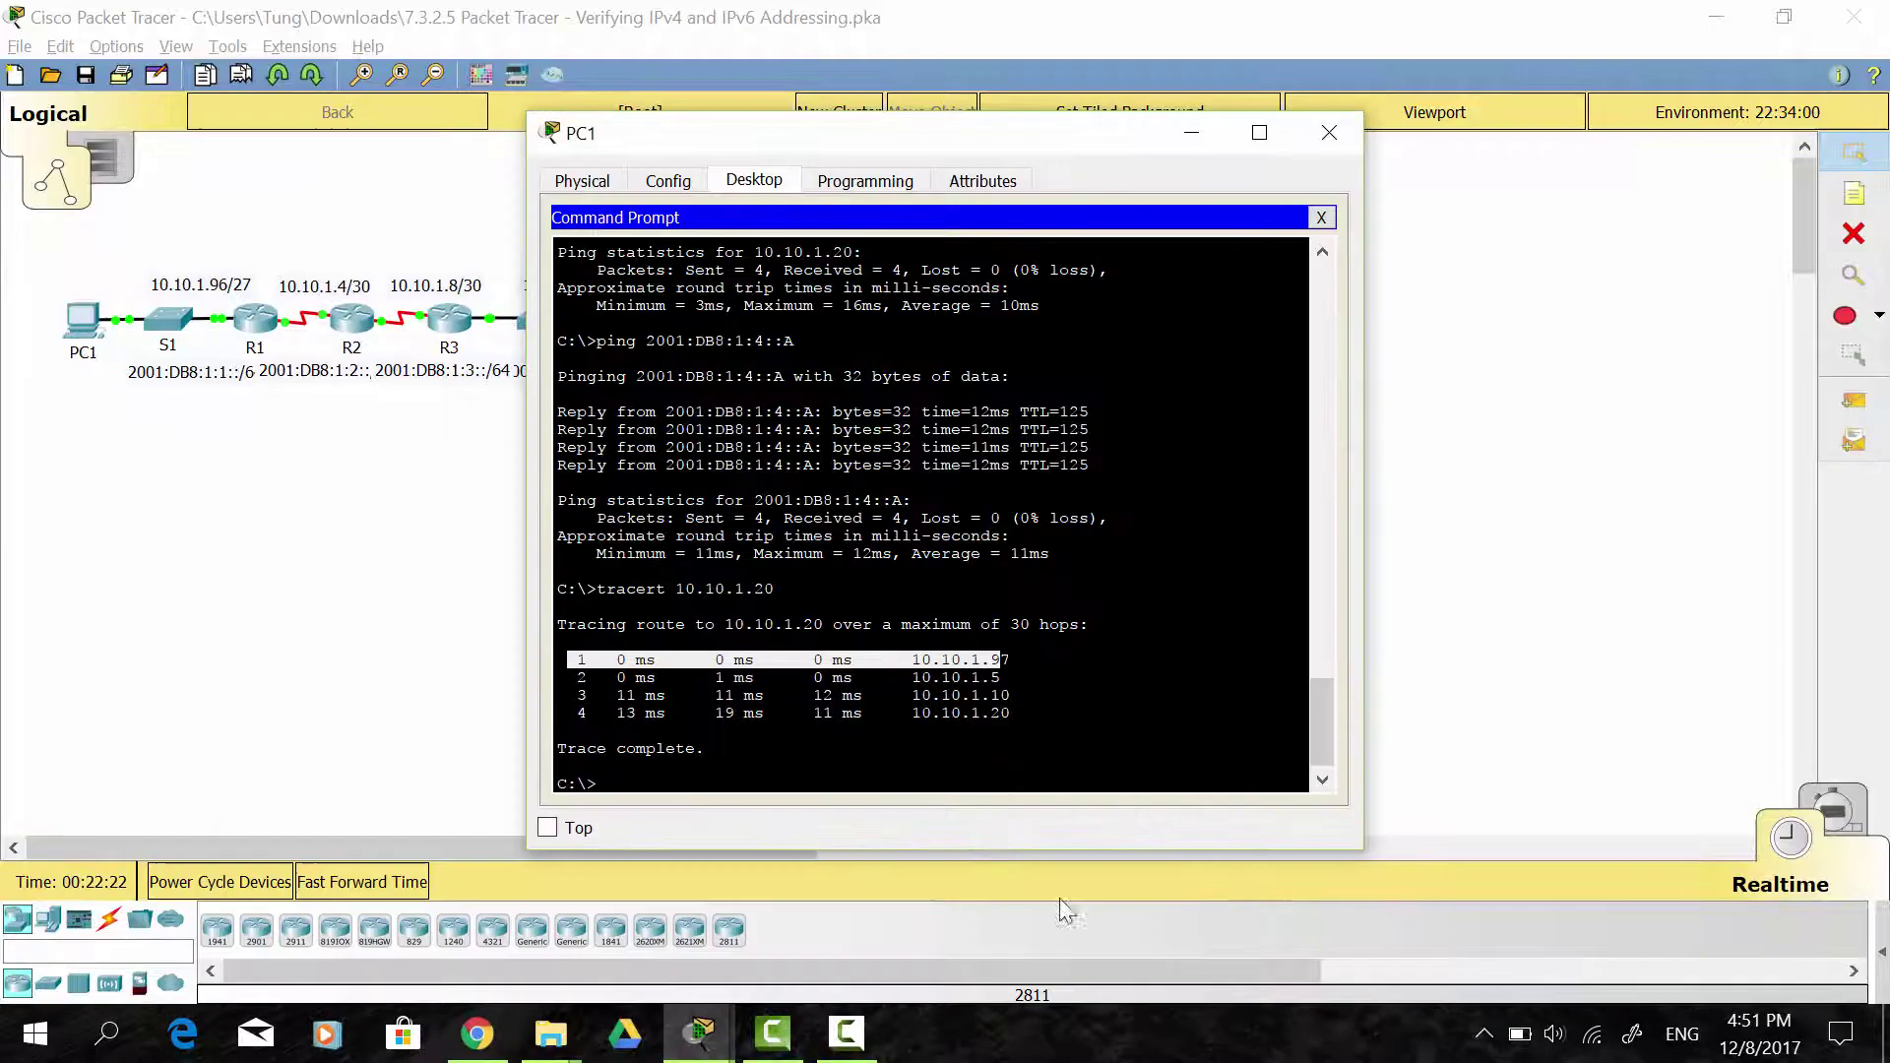
drag(911, 659, 1010, 659)
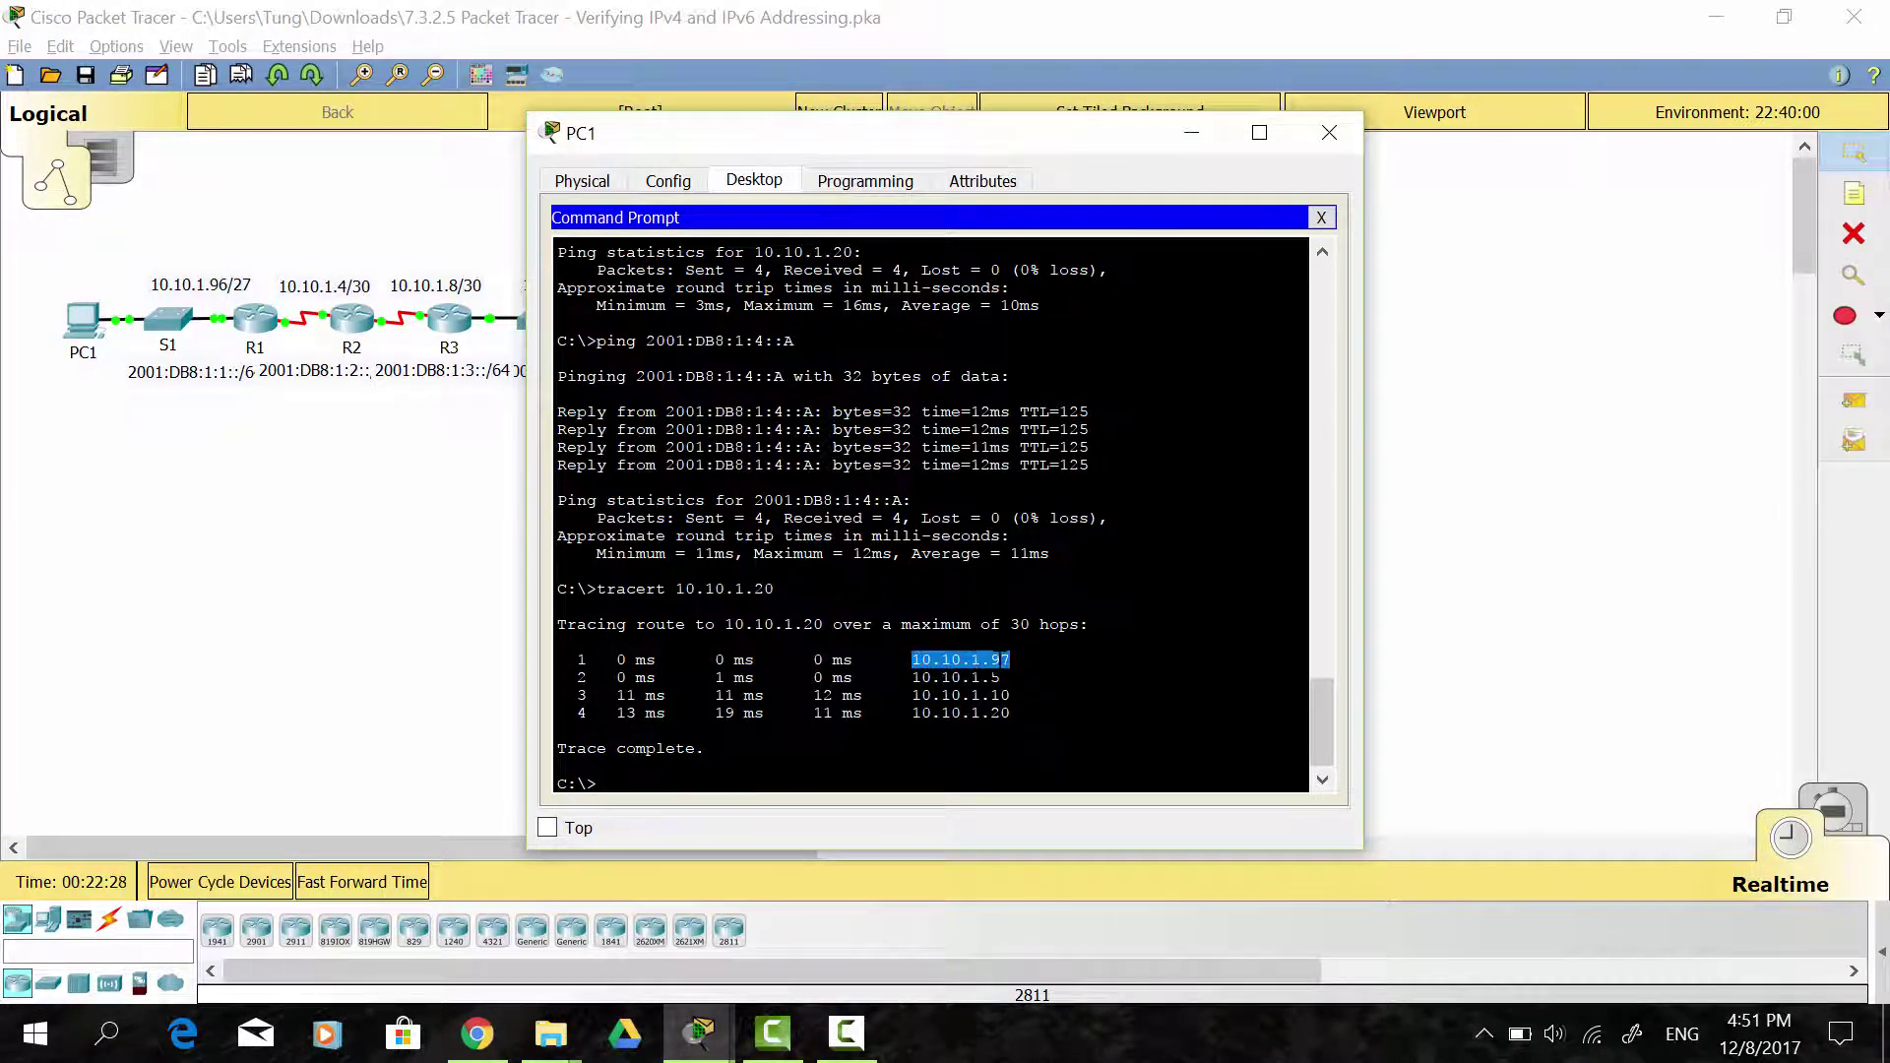
click(358, 485)
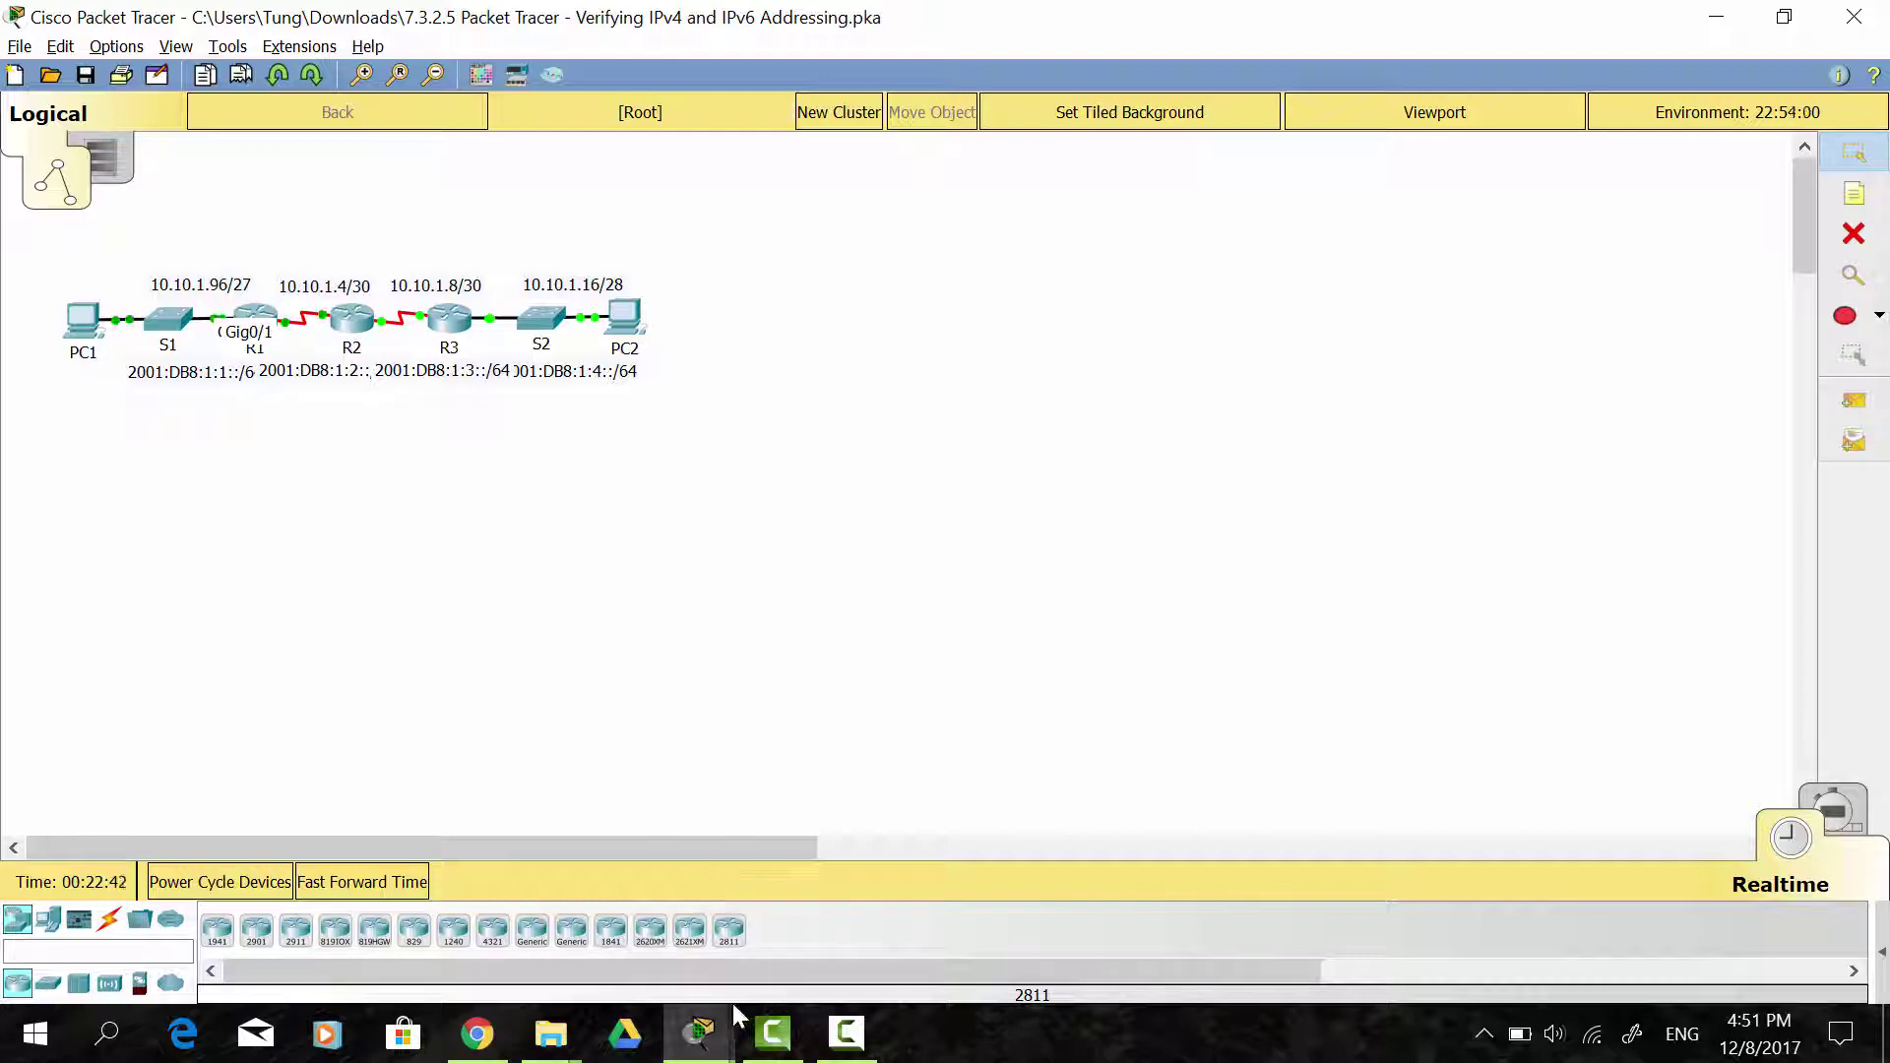
- Examine the second, third and fourth hop addresses of PC1's IPv4 trace and match them to the devices in the topology
mouse_move(728, 1023)
click(1071, 906)
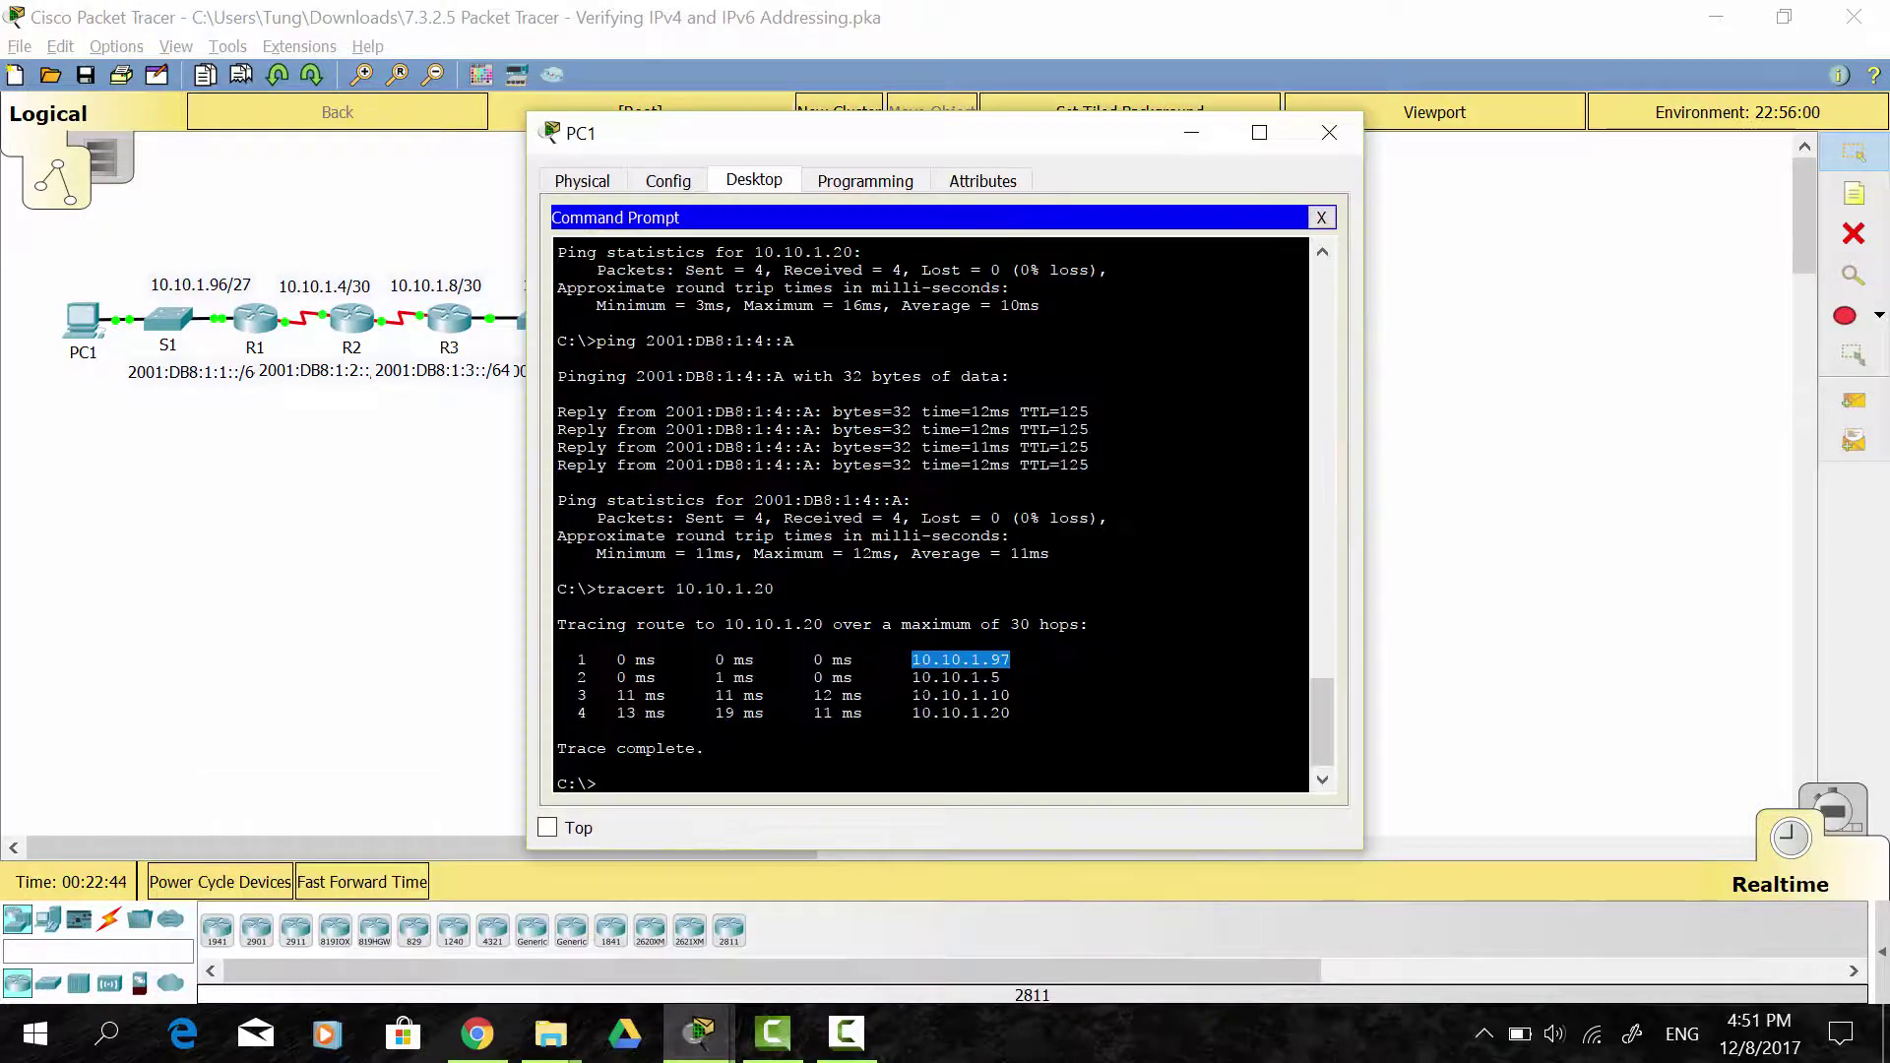
drag(911, 677, 995, 678)
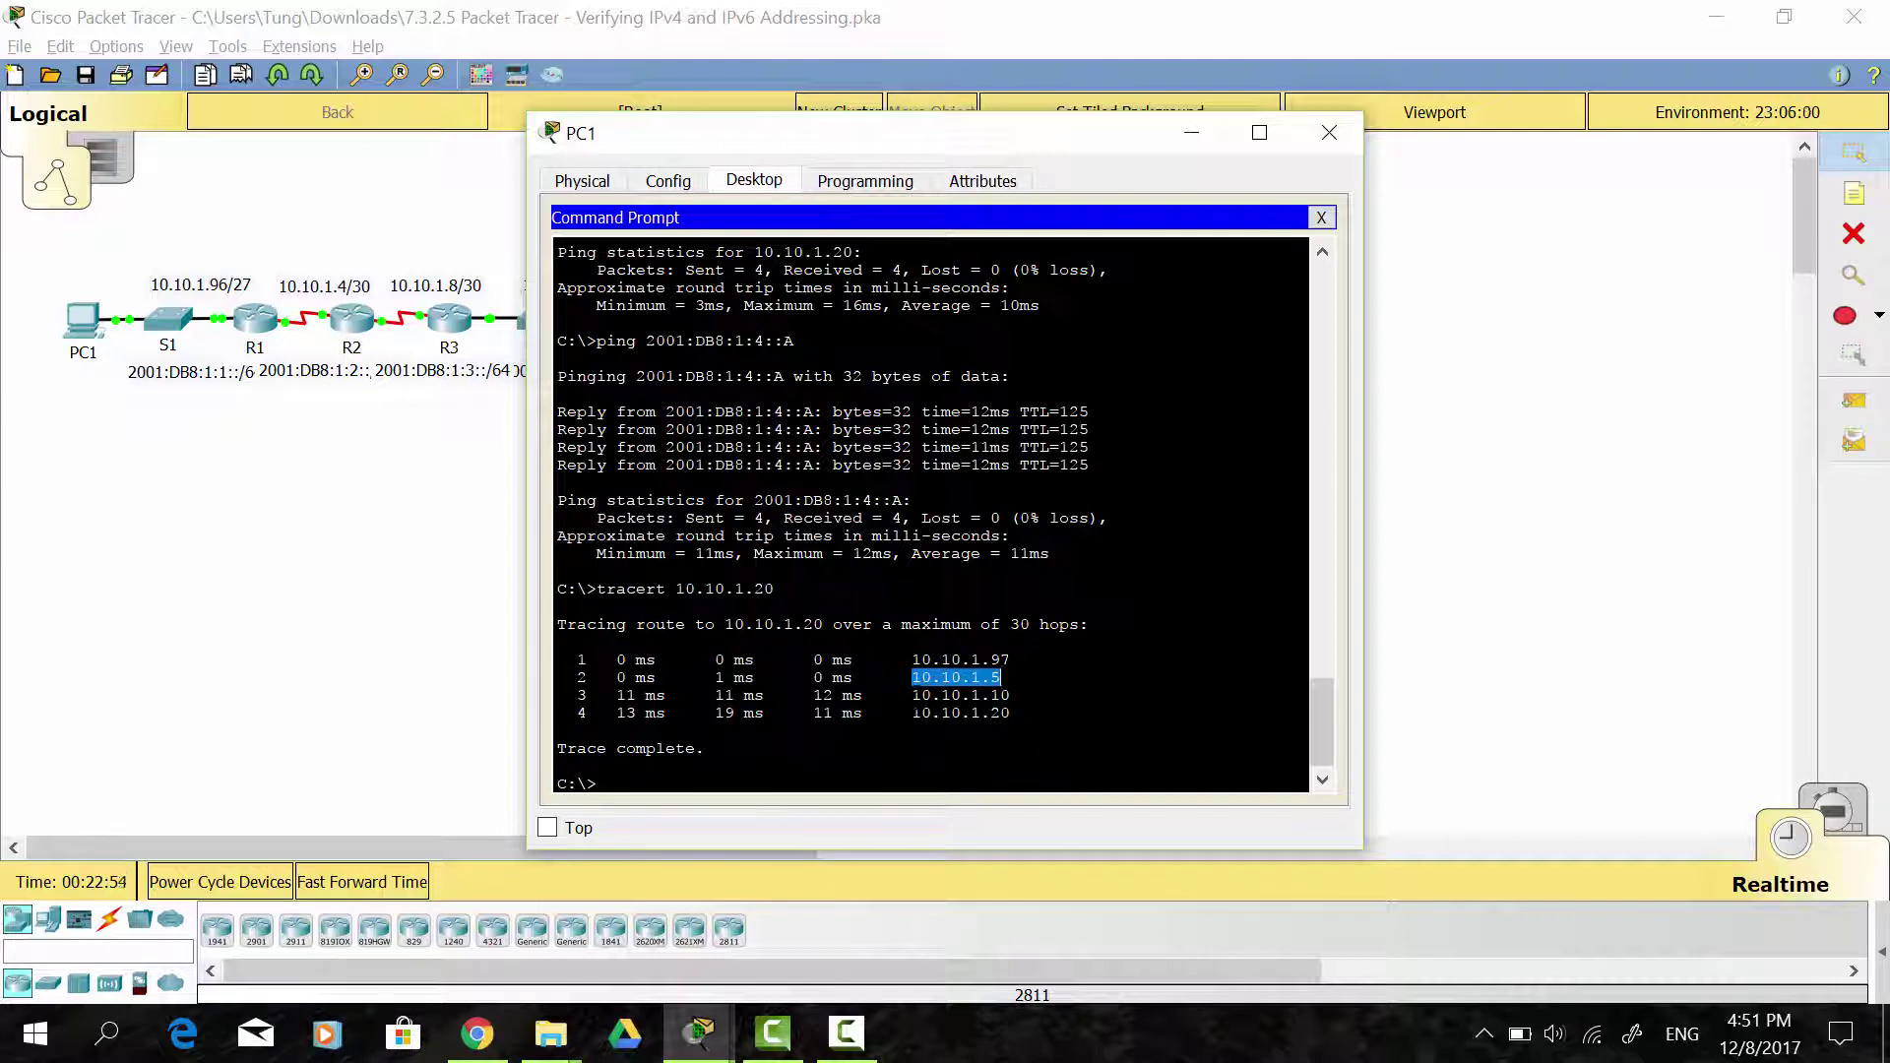
drag(912, 695, 1011, 695)
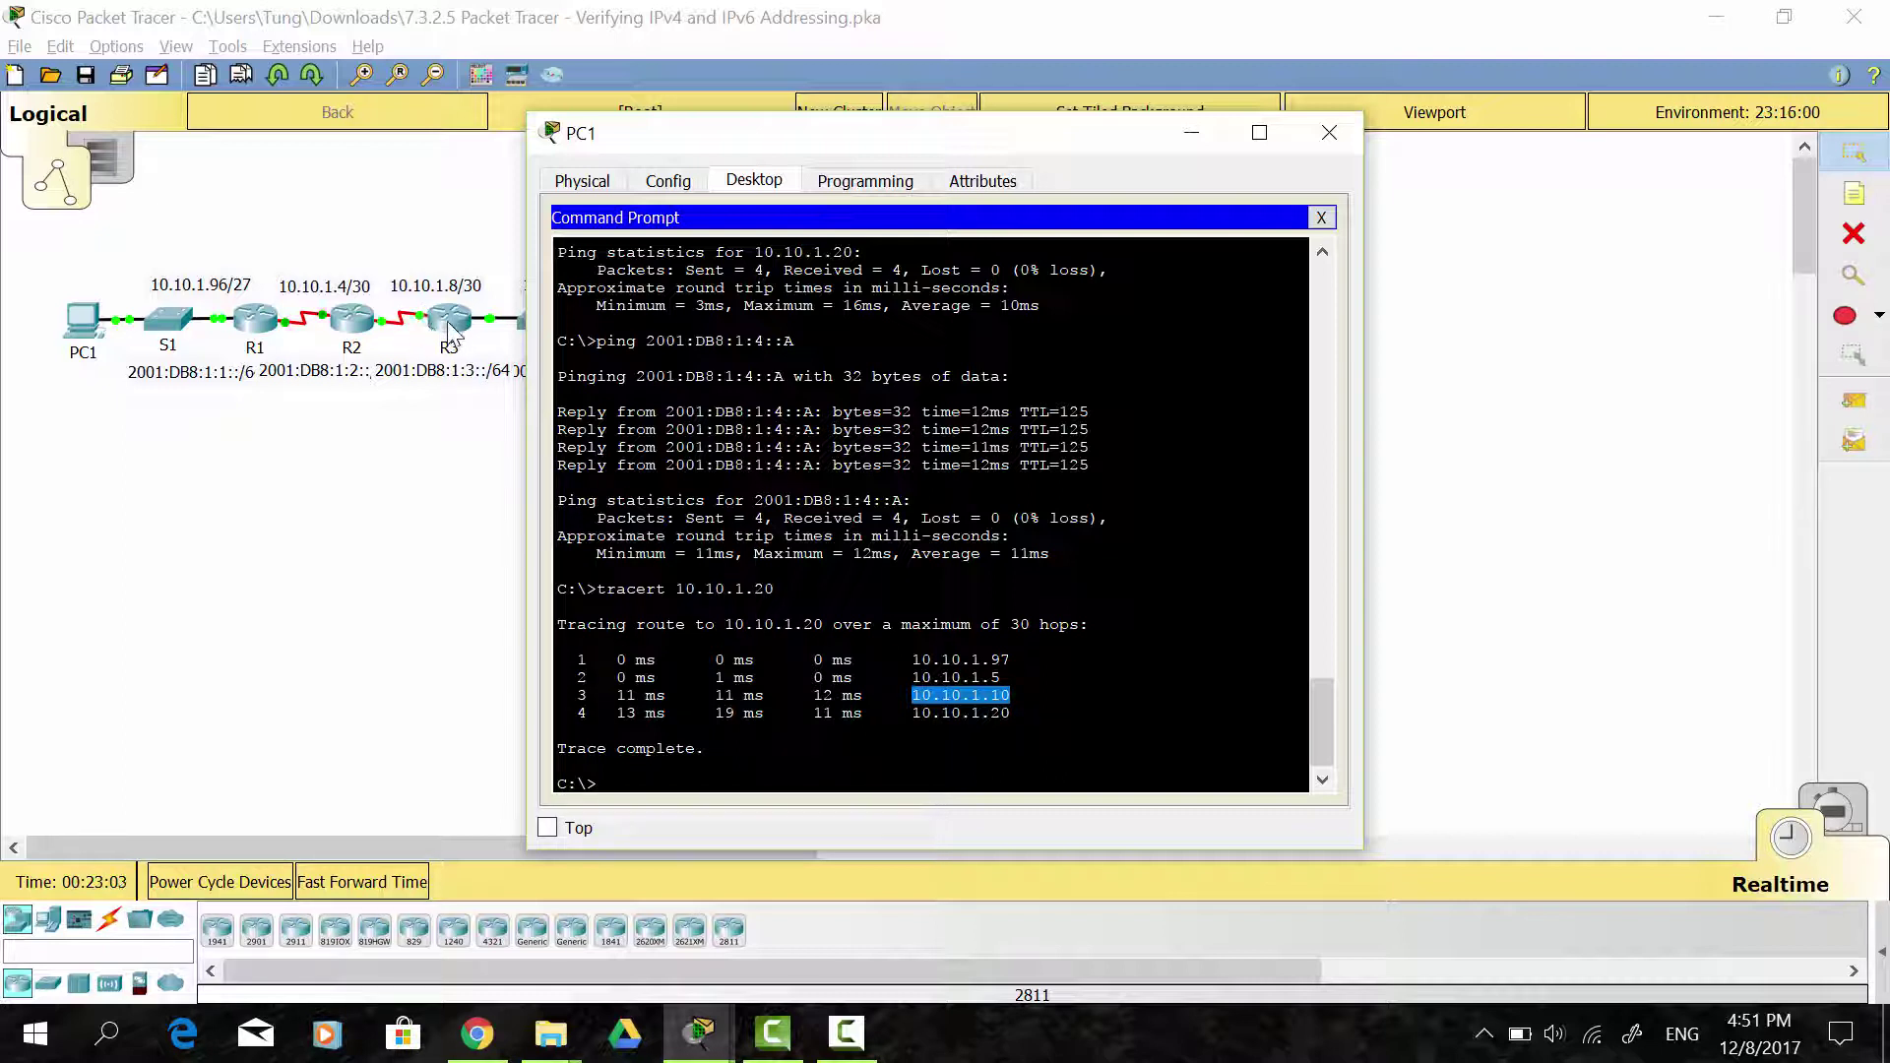
drag(902, 713, 1006, 701)
click(476, 347)
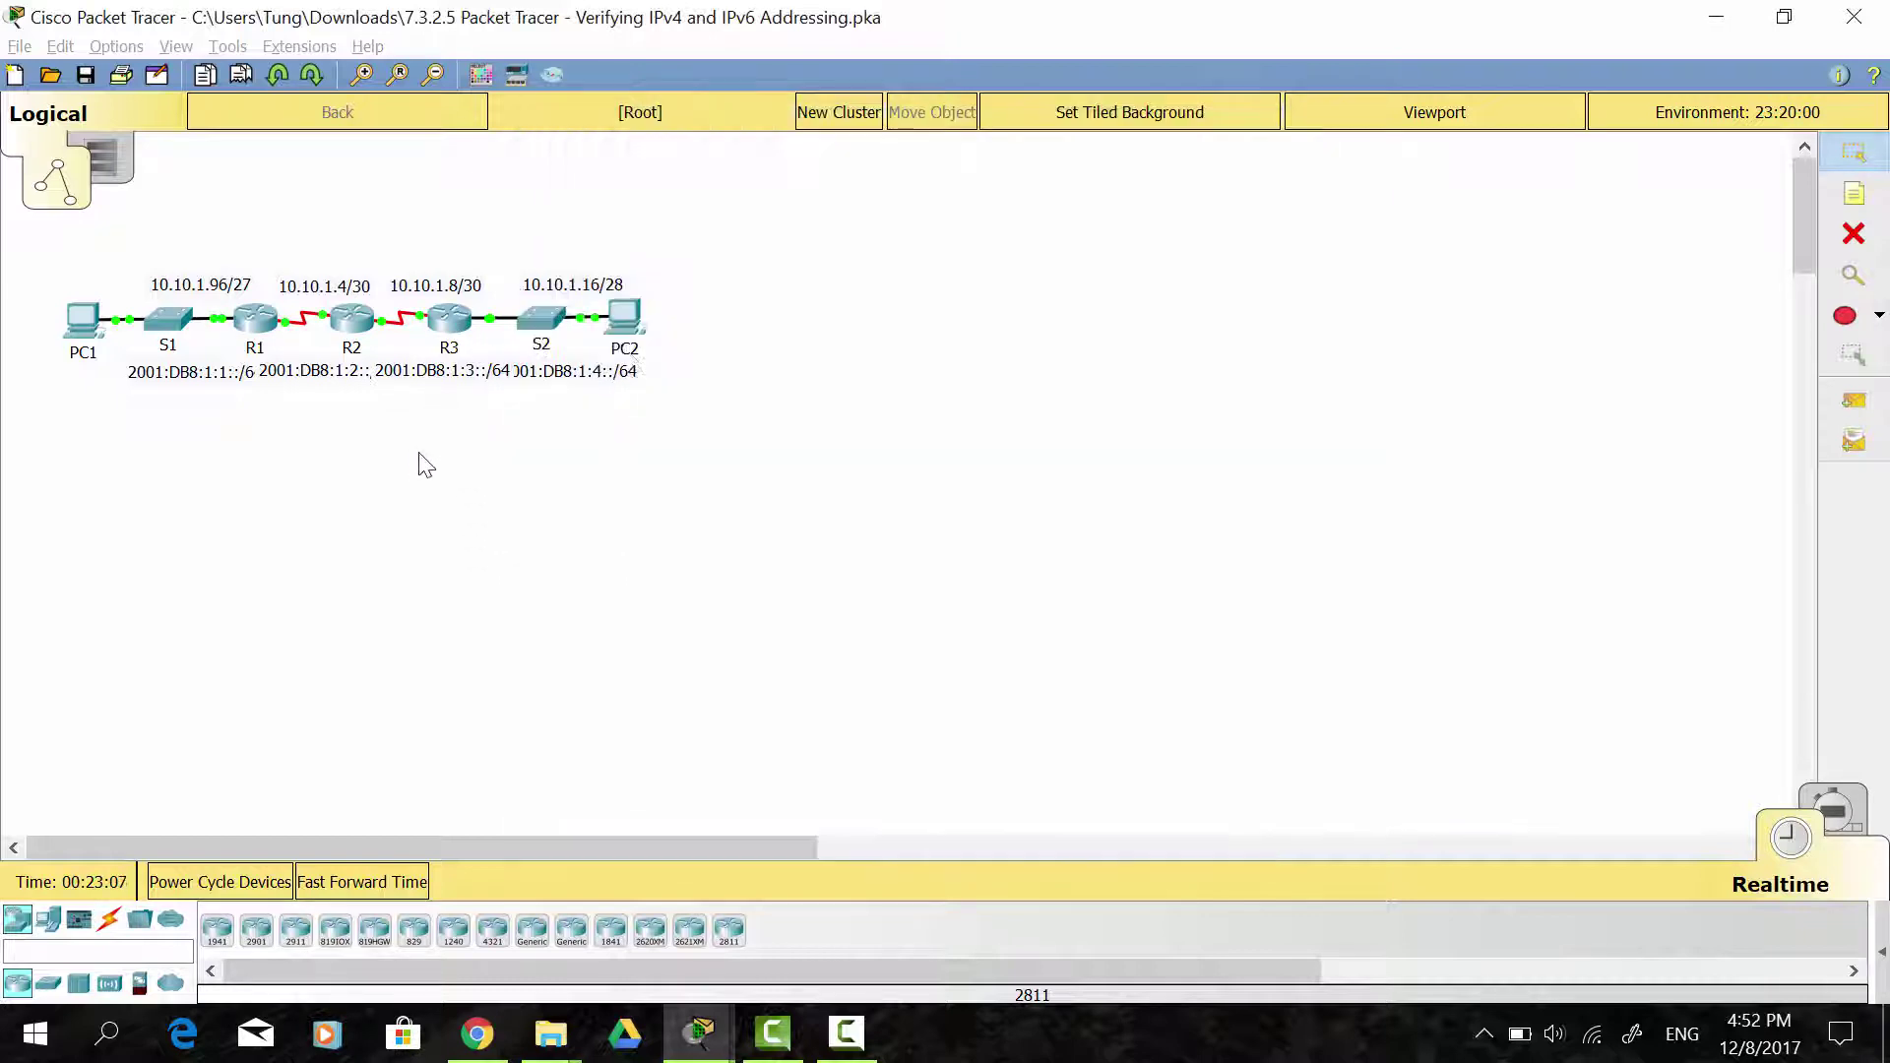
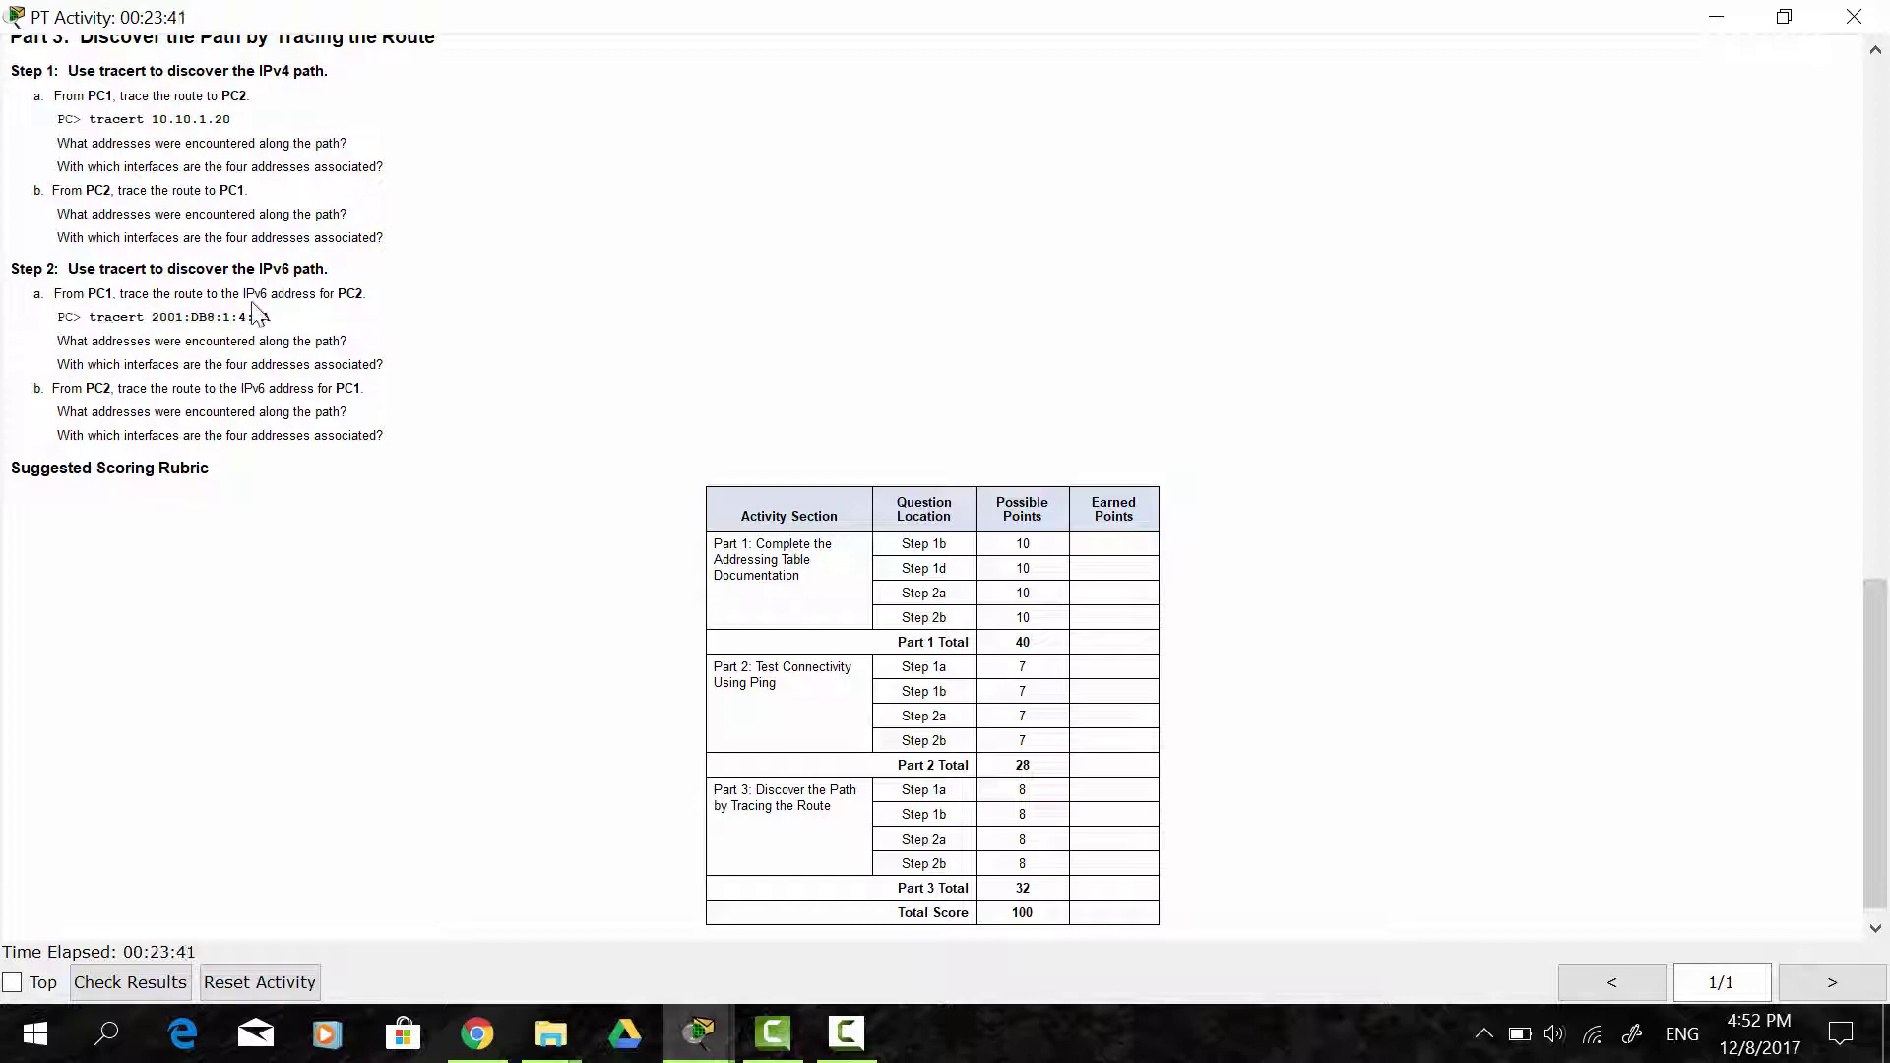
- Trace the IPv6 route to PC2 from PC1's Command Prompt with tracert 2001:DB8:1:4::A, copied from the activity instructions
drag(282, 320, 92, 320)
key(ctrl+c)
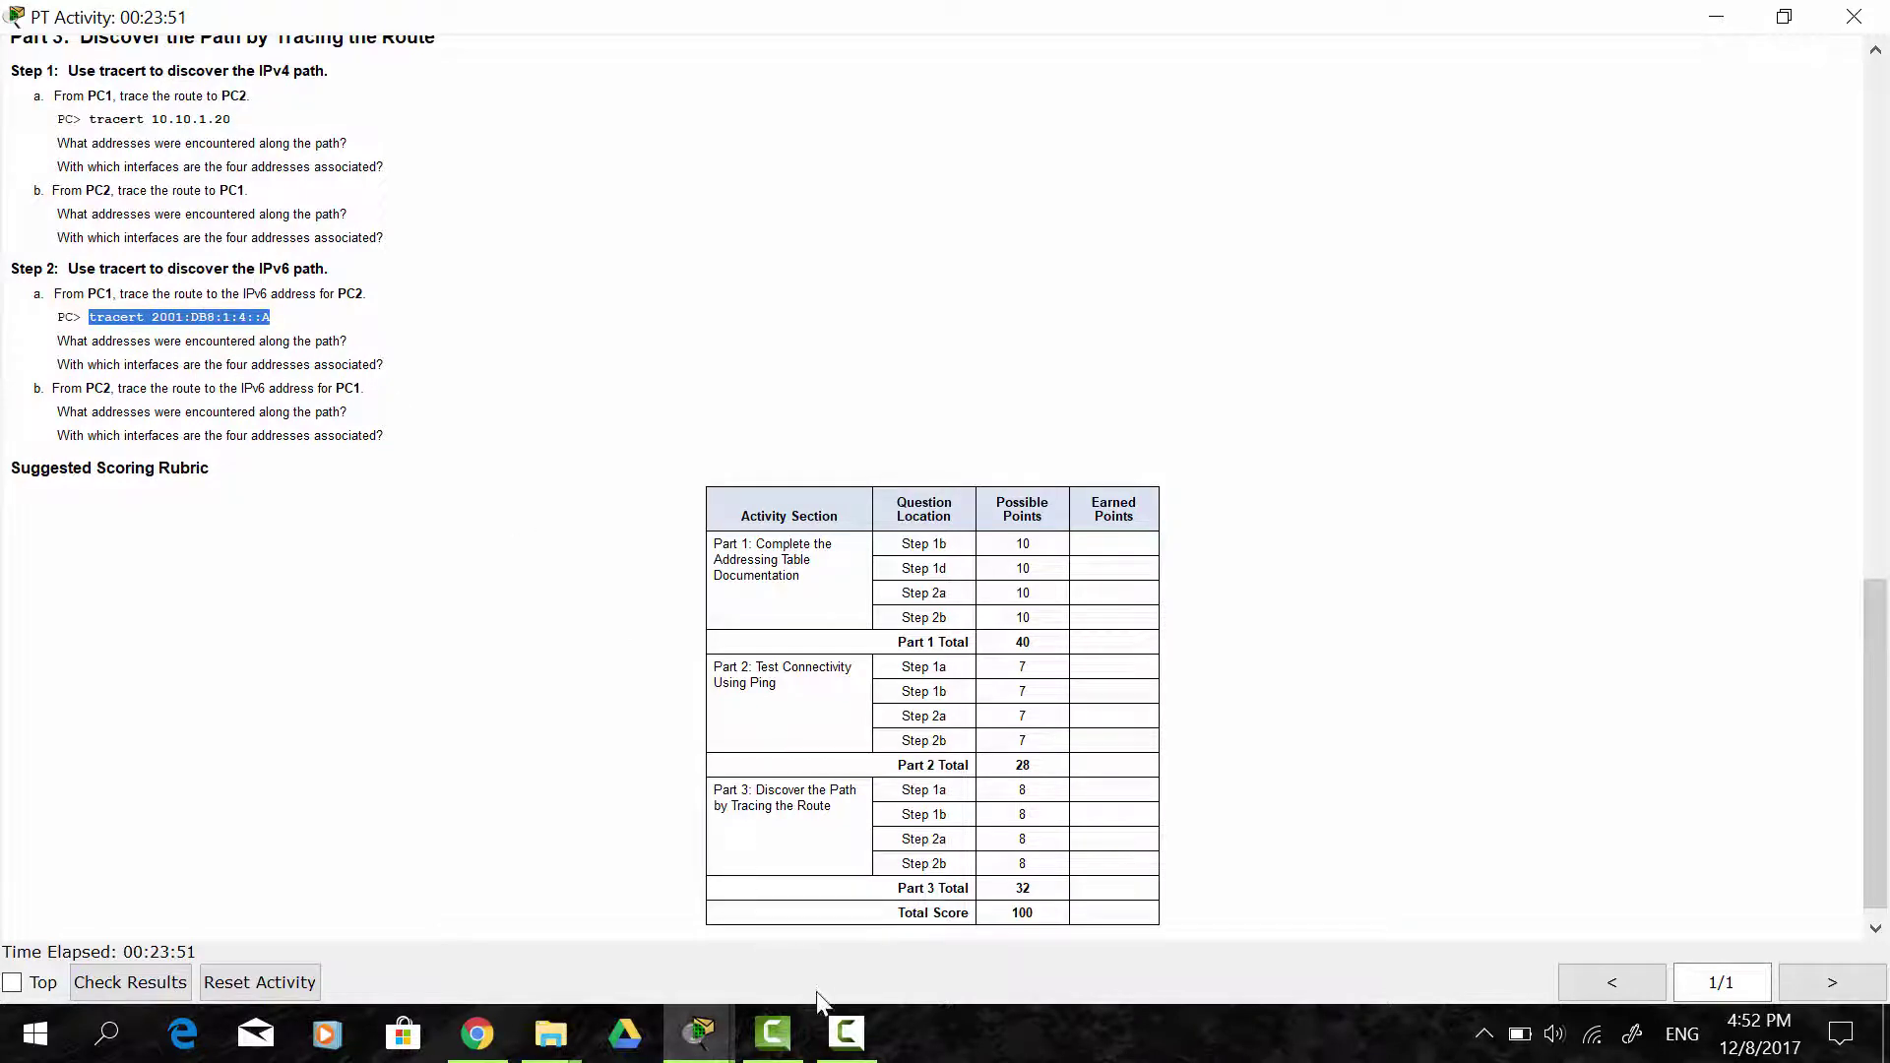
mouse_move(699, 1034)
click(1133, 882)
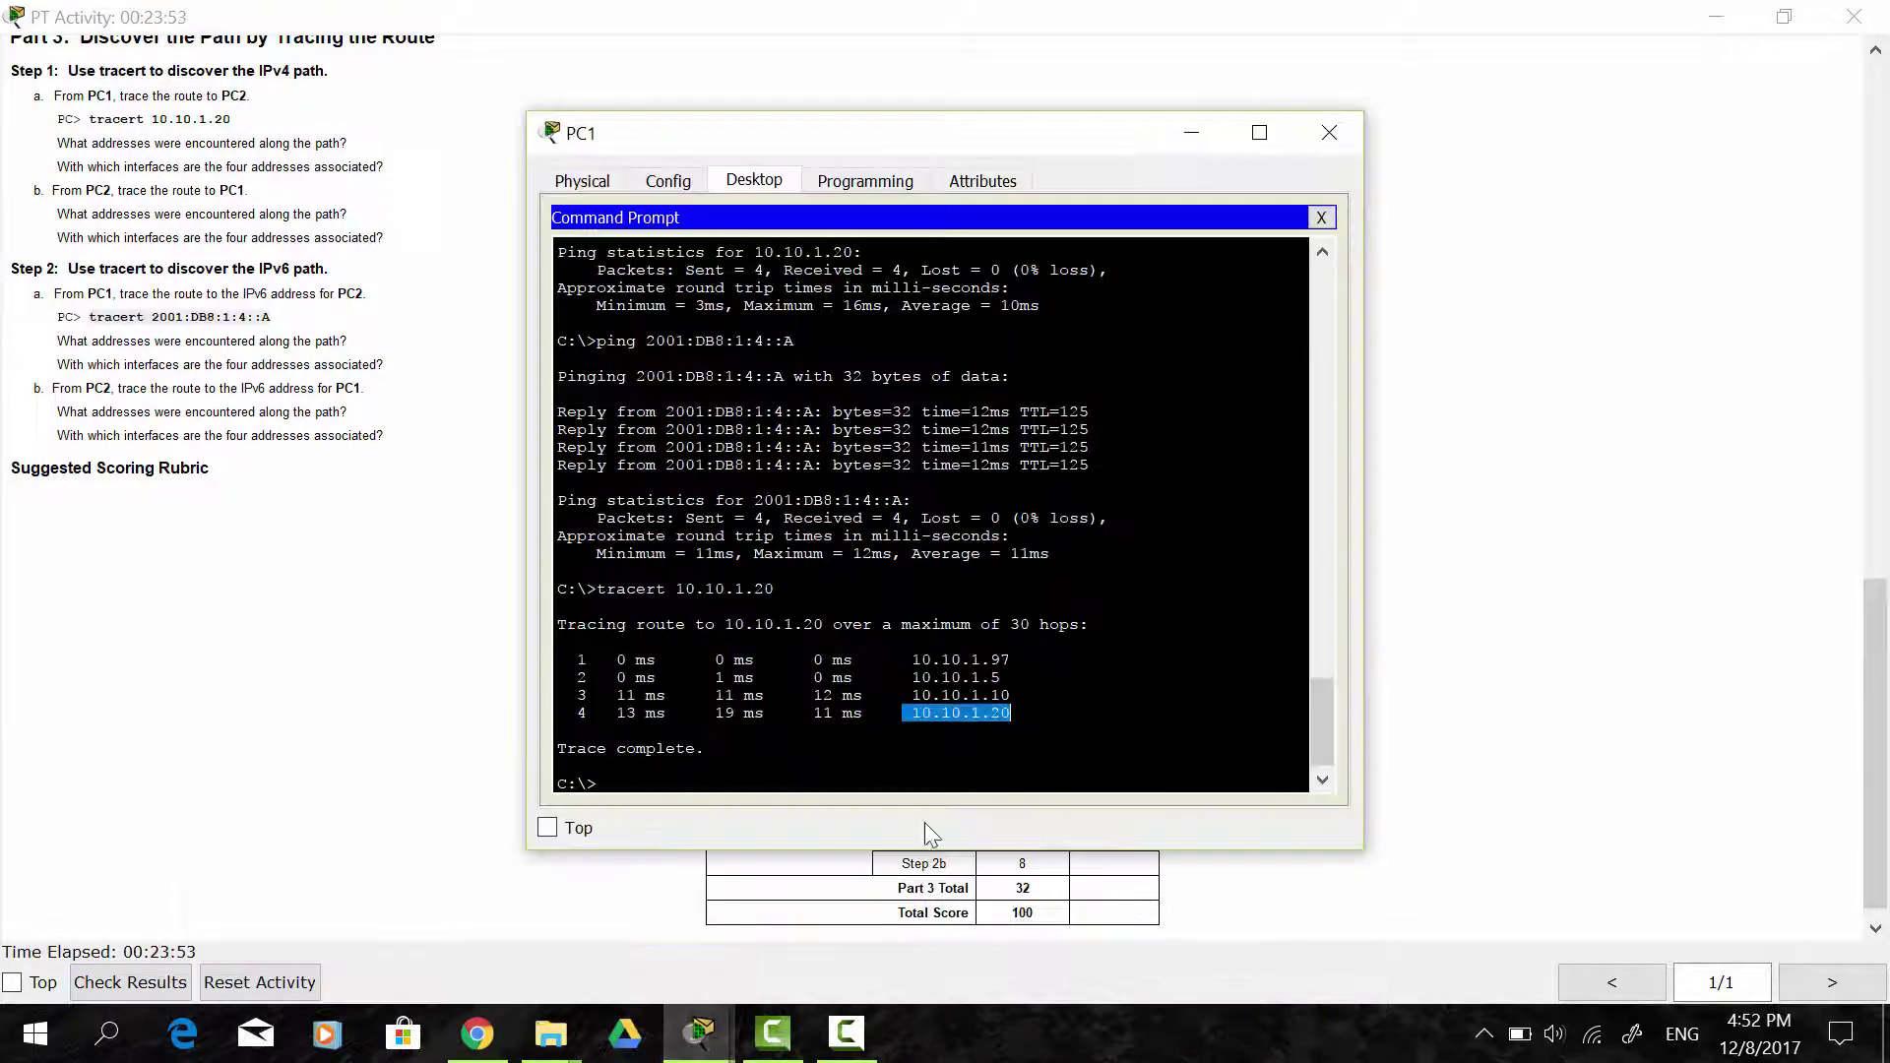
click(665, 793)
right_click(665, 794)
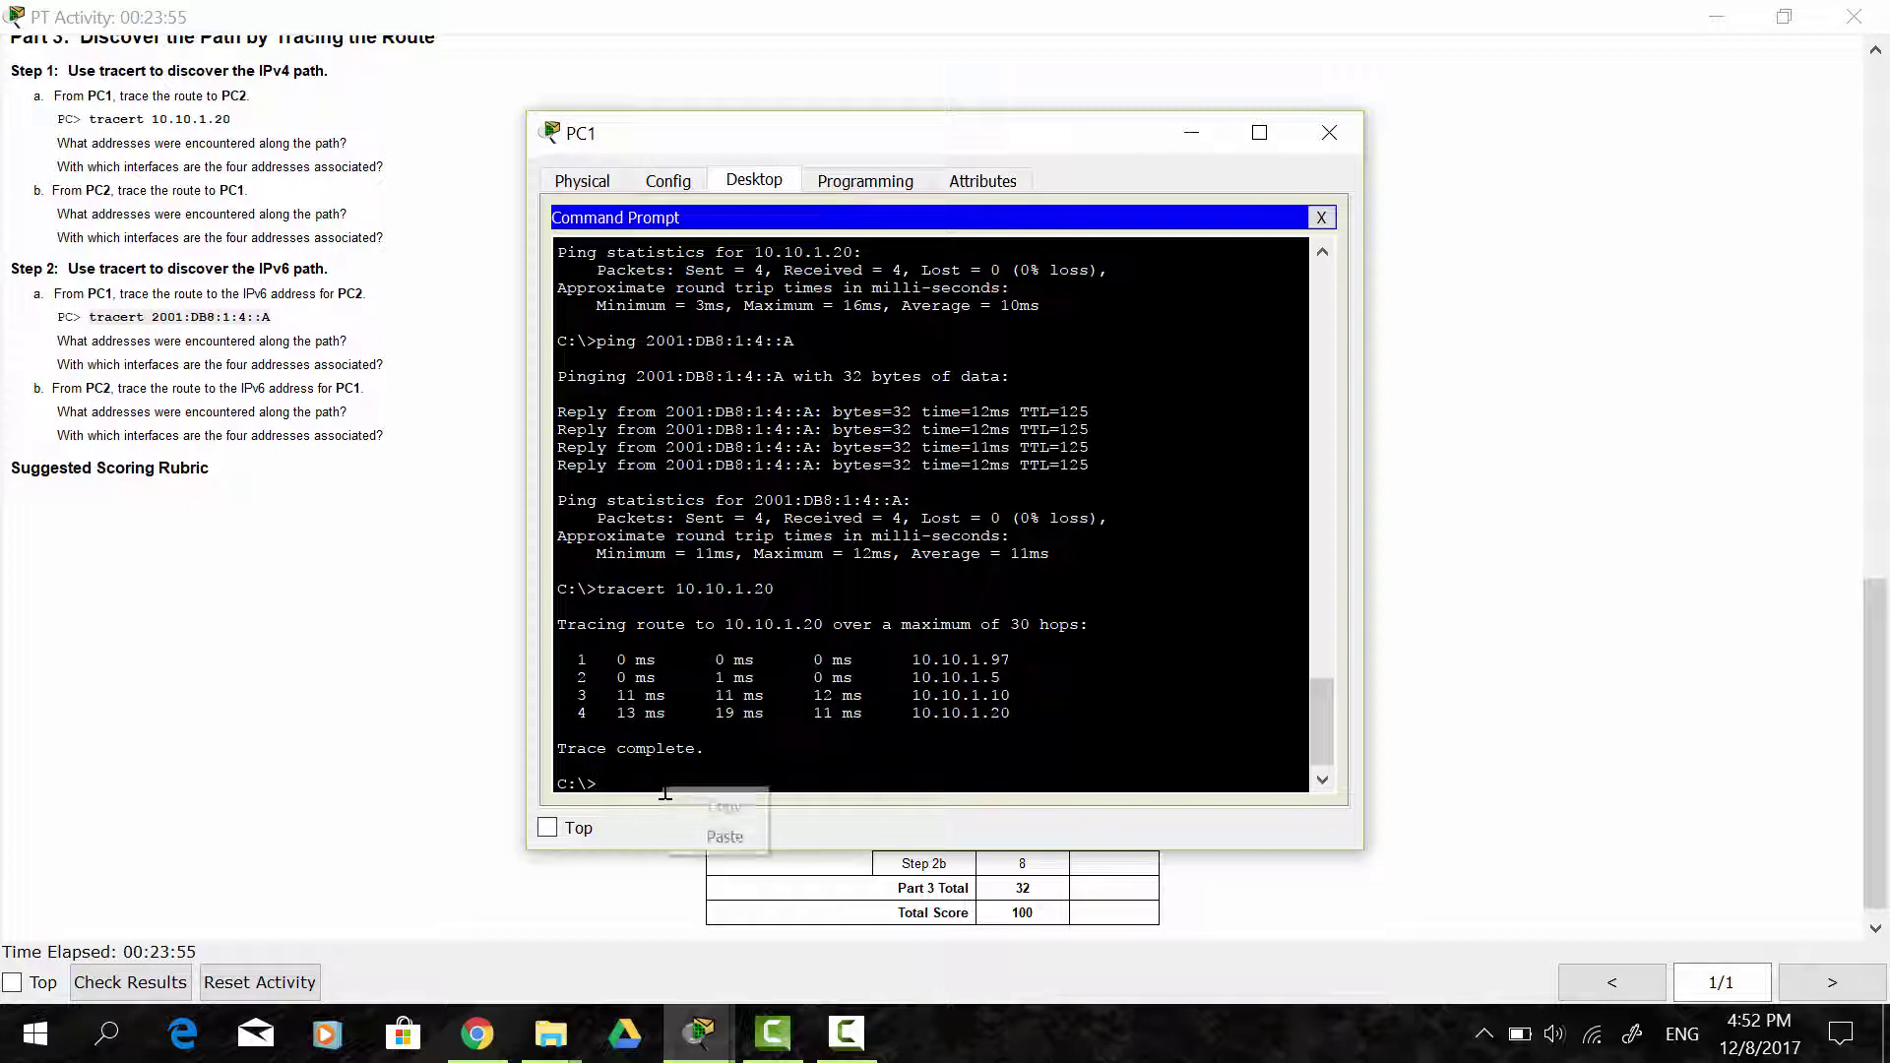
click(630, 792)
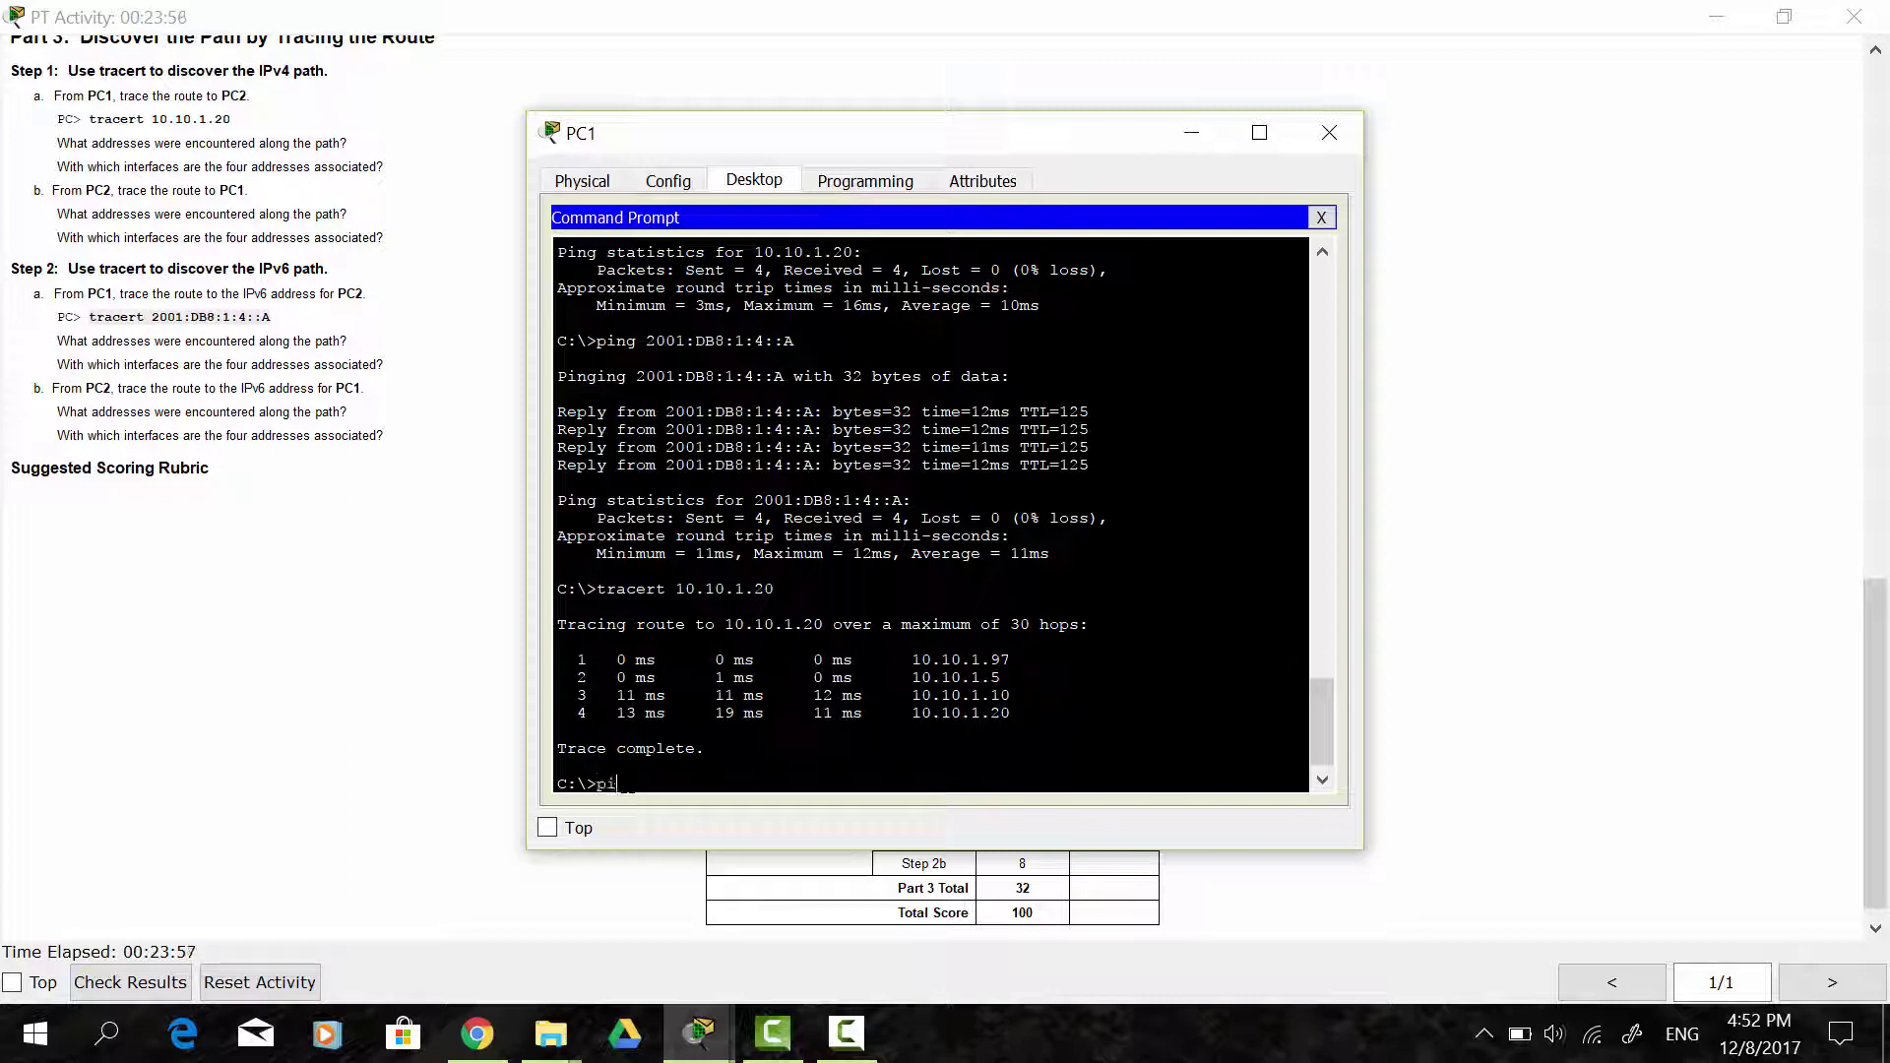
right_click(630, 785)
click(675, 835)
key(Return)
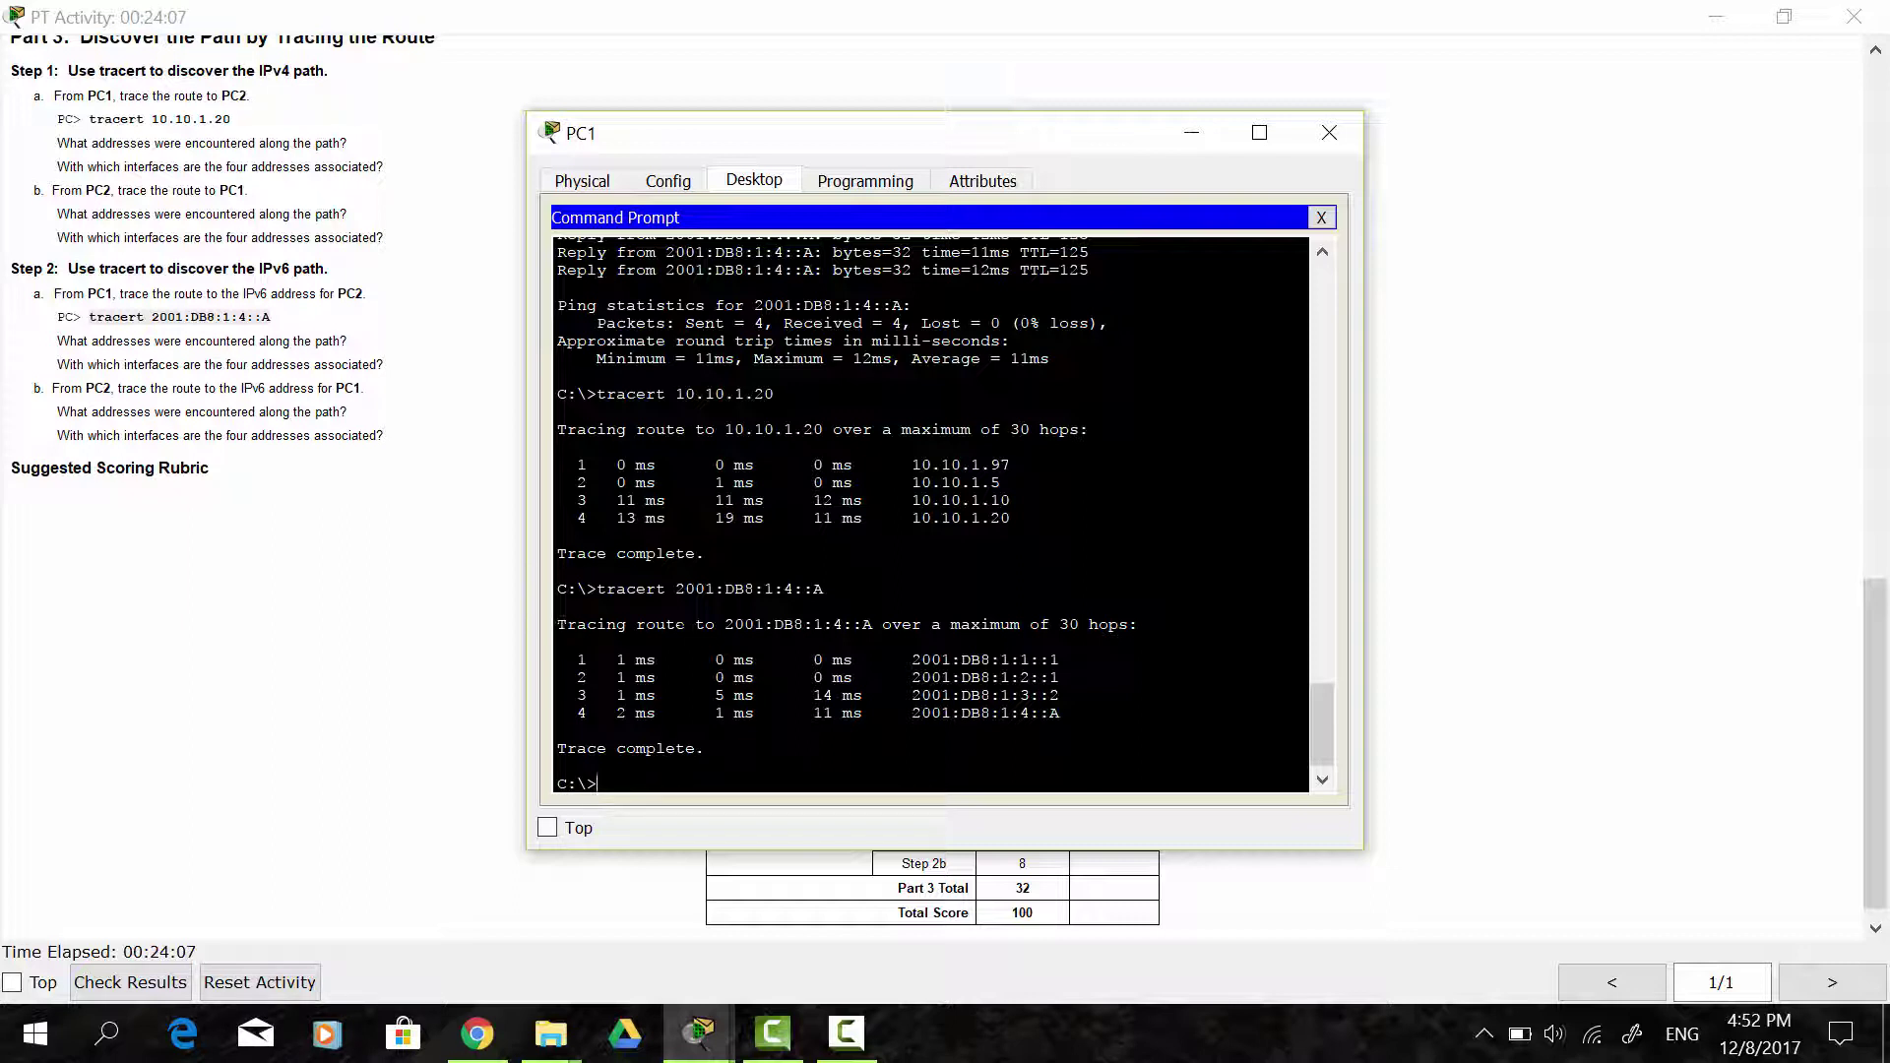
- Examine the target and hop list of PC1's IPv6 trace, and read Step 2b on tracing from PC2 to PC1's IPv6 address
drag(726, 624, 862, 624)
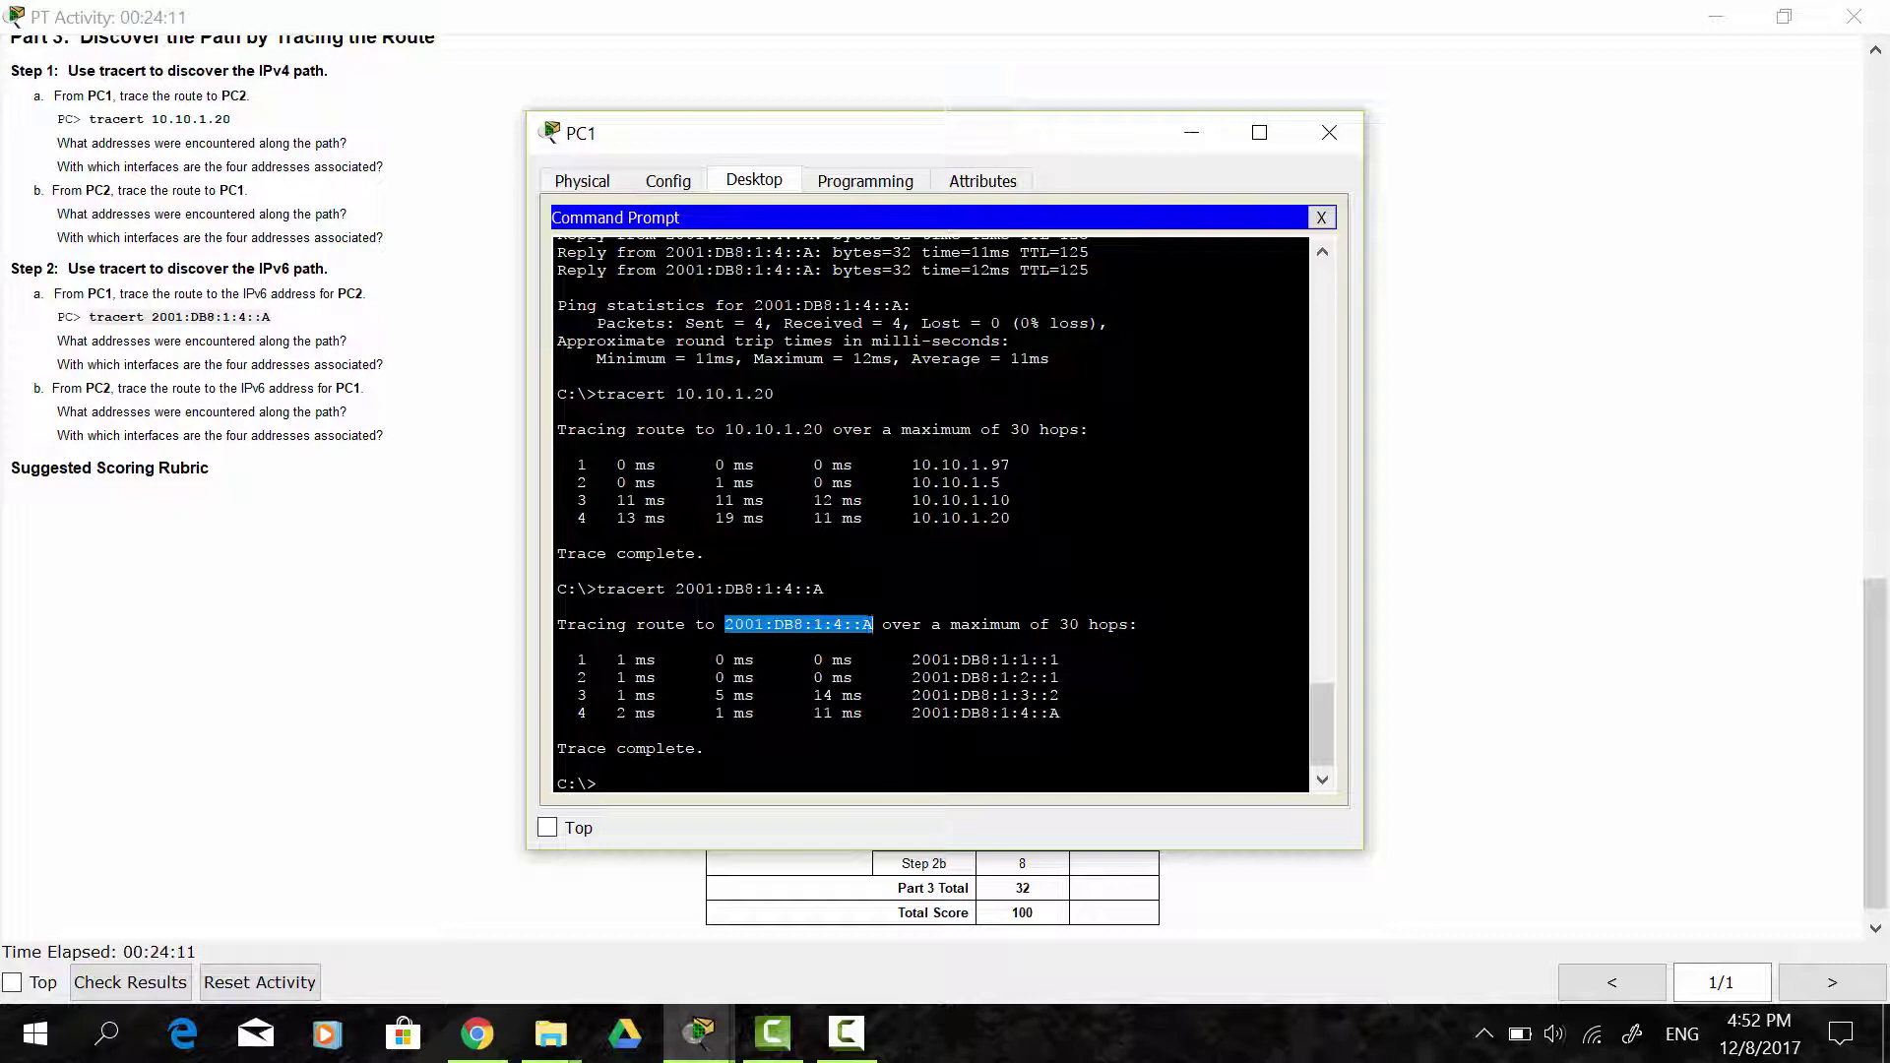
drag(559, 655, 1059, 712)
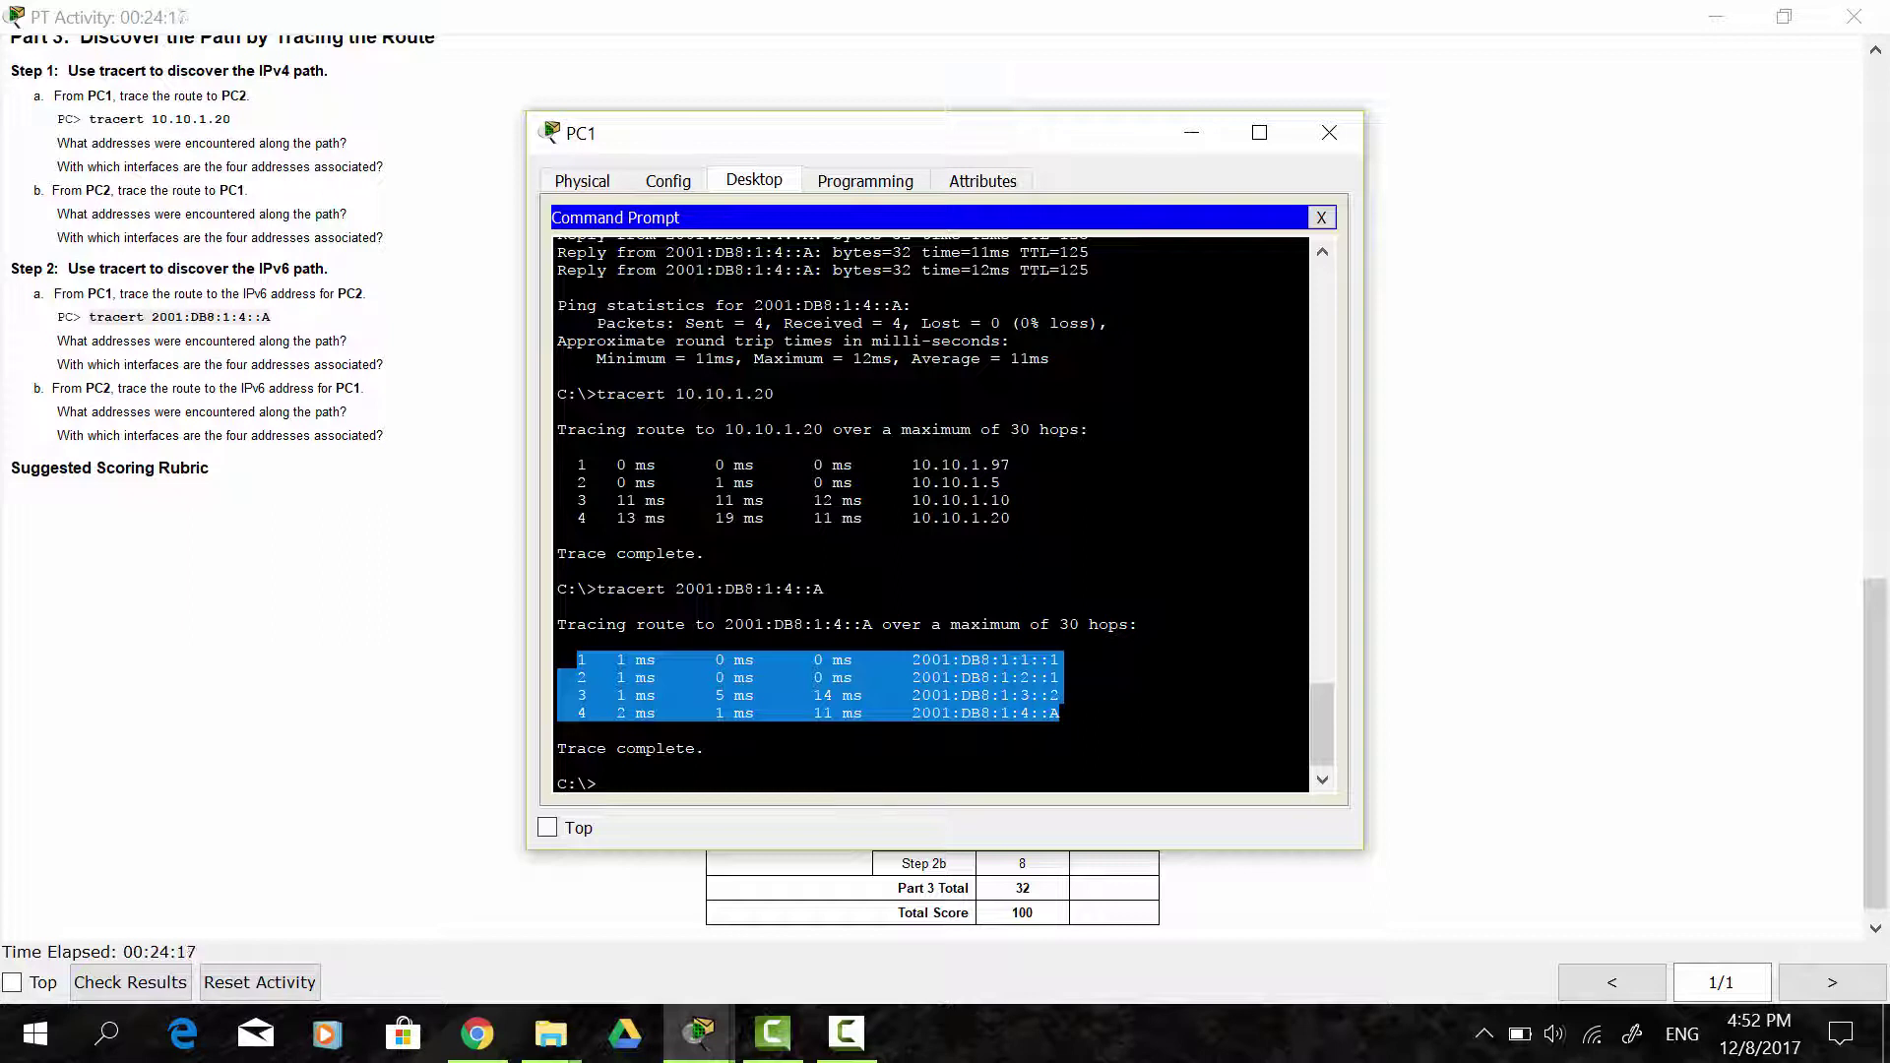
click(258, 405)
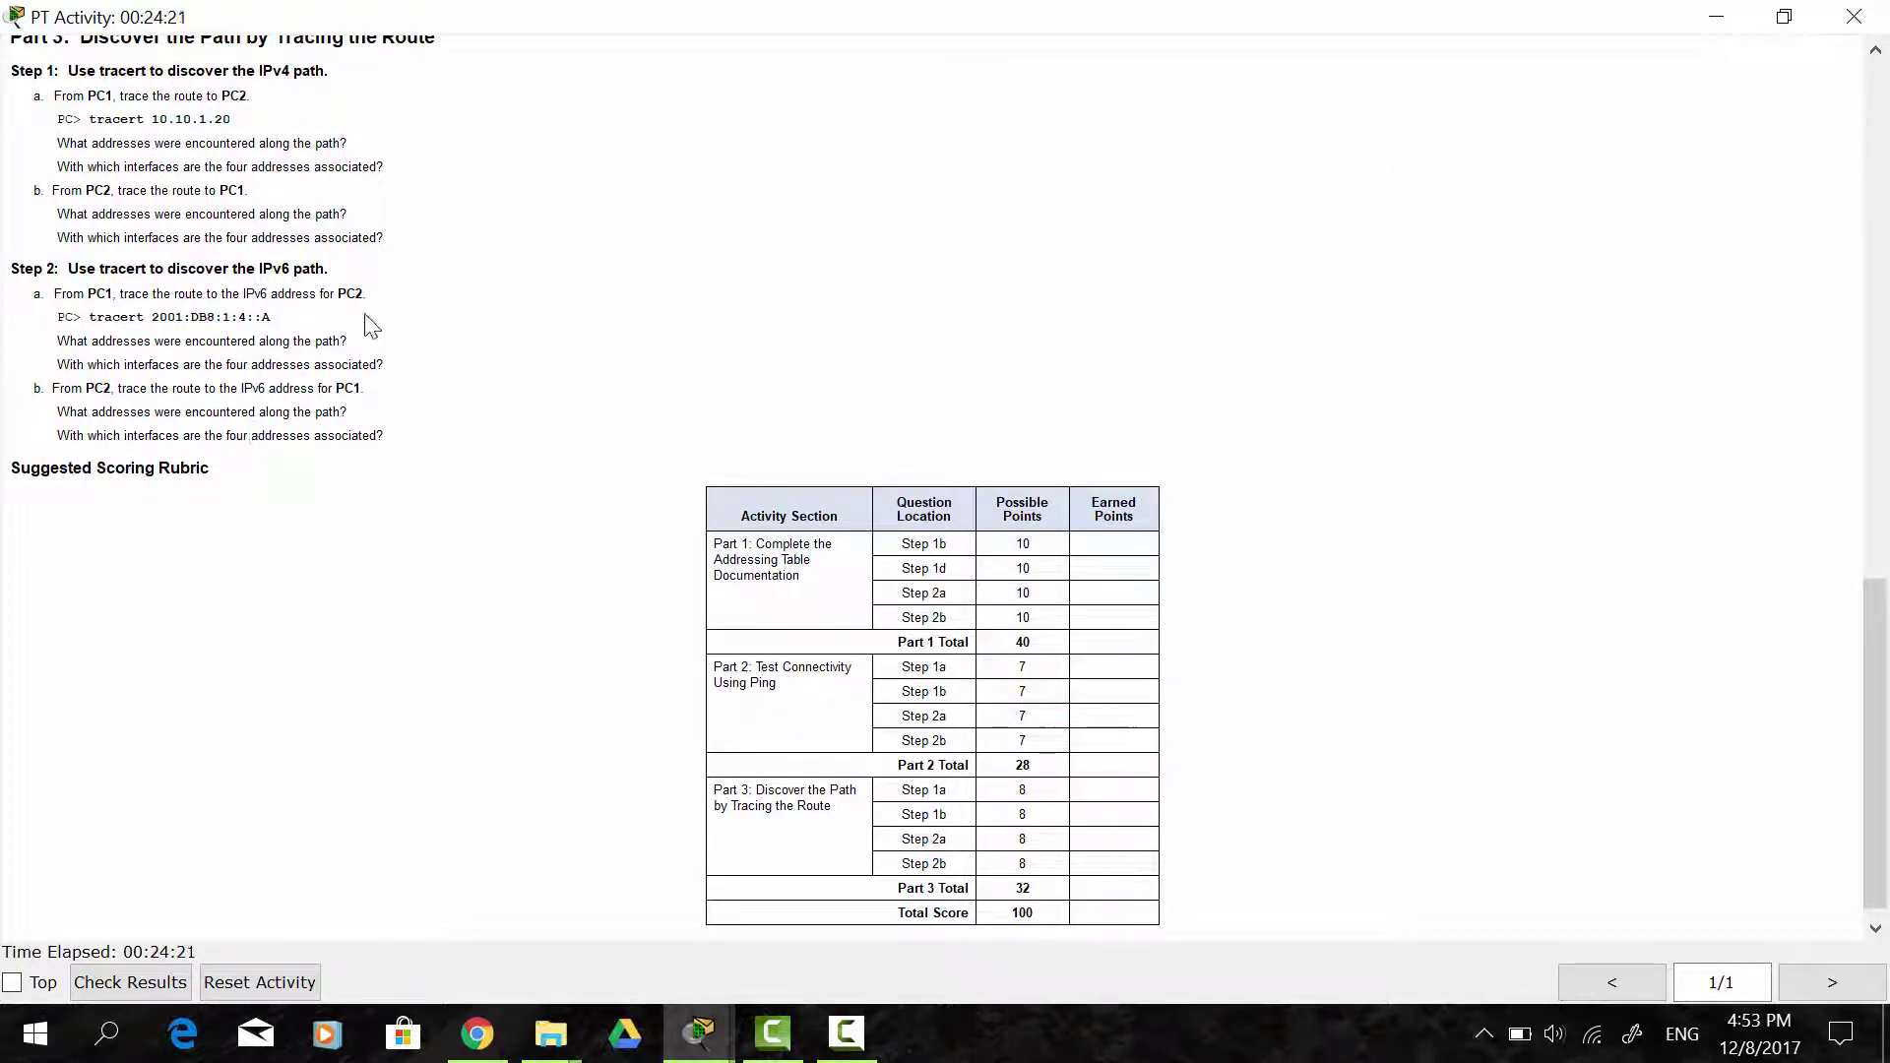
drag(87, 388, 108, 388)
double_click(341, 388)
double_click(246, 388)
scroll(363, 518, down, 1)
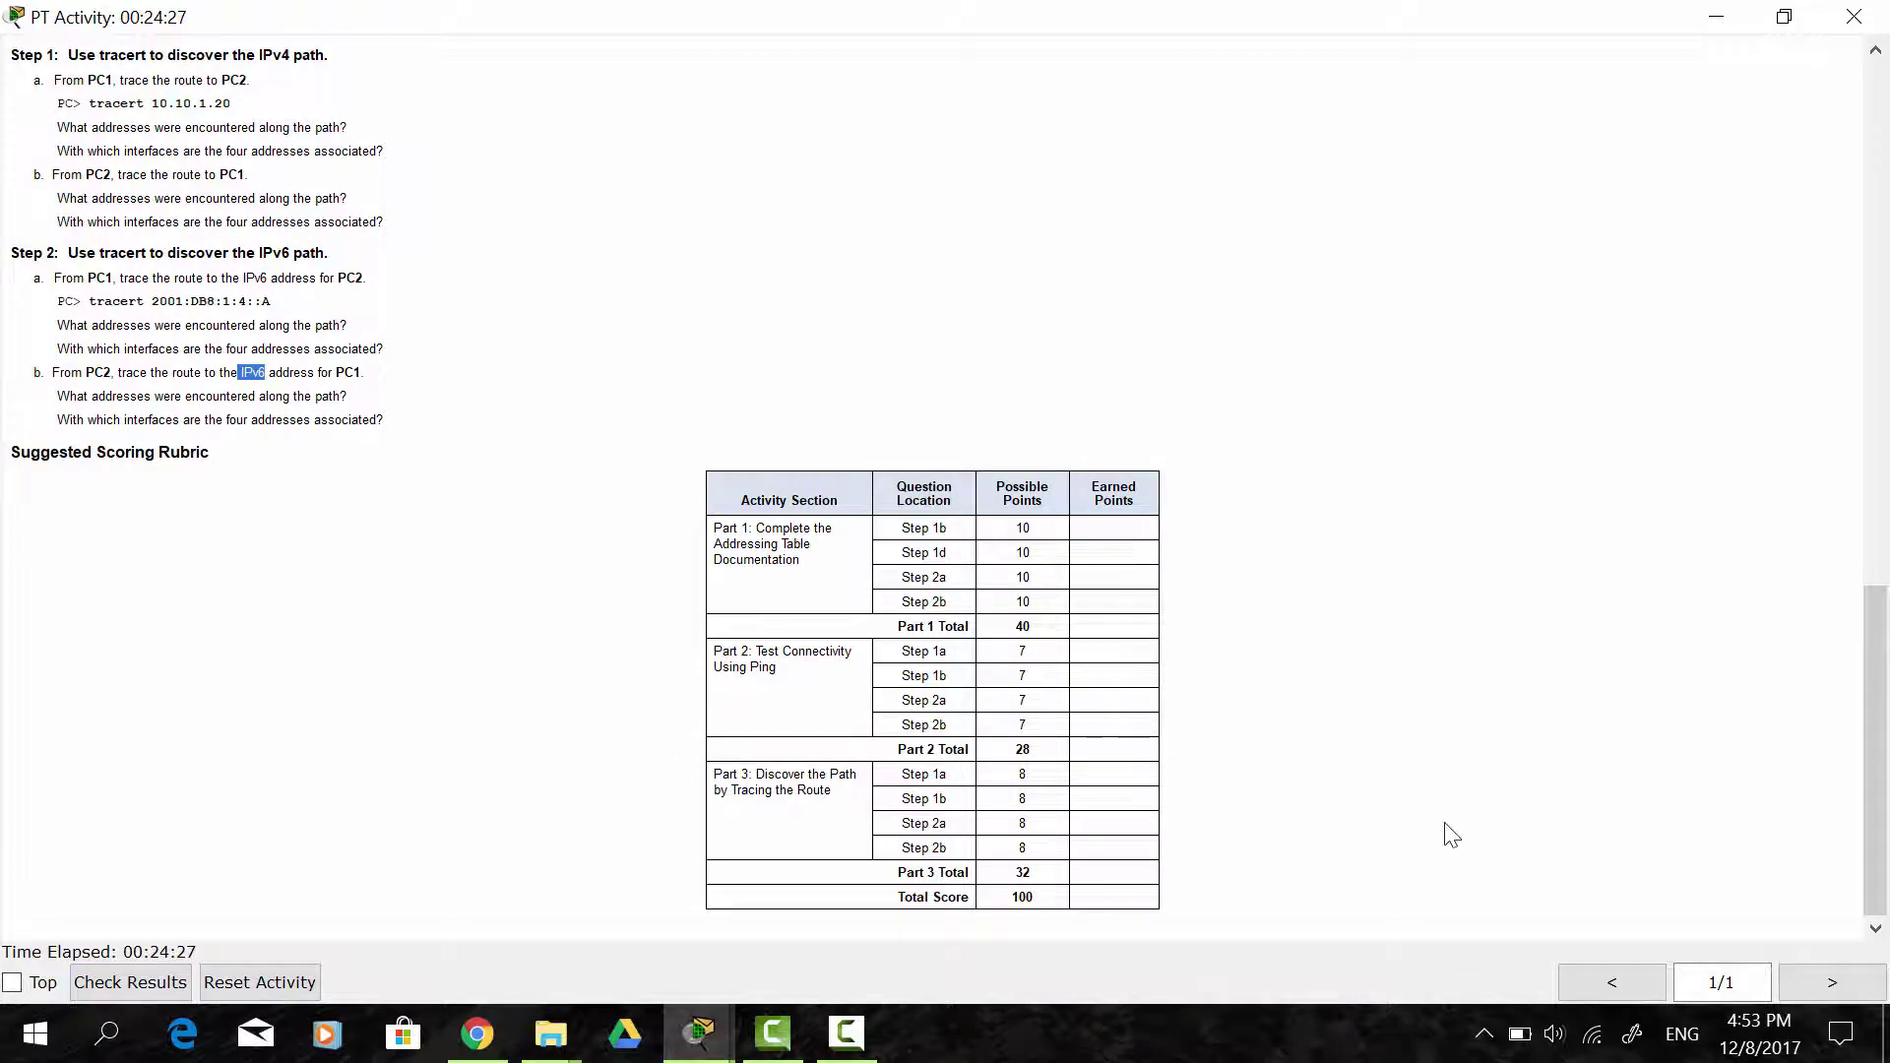
- Return to the Addressing Table at the start of the activity instructions and go back to the network topology
scroll(1276, 775, up, 3)
scroll(1276, 775, up, 20)
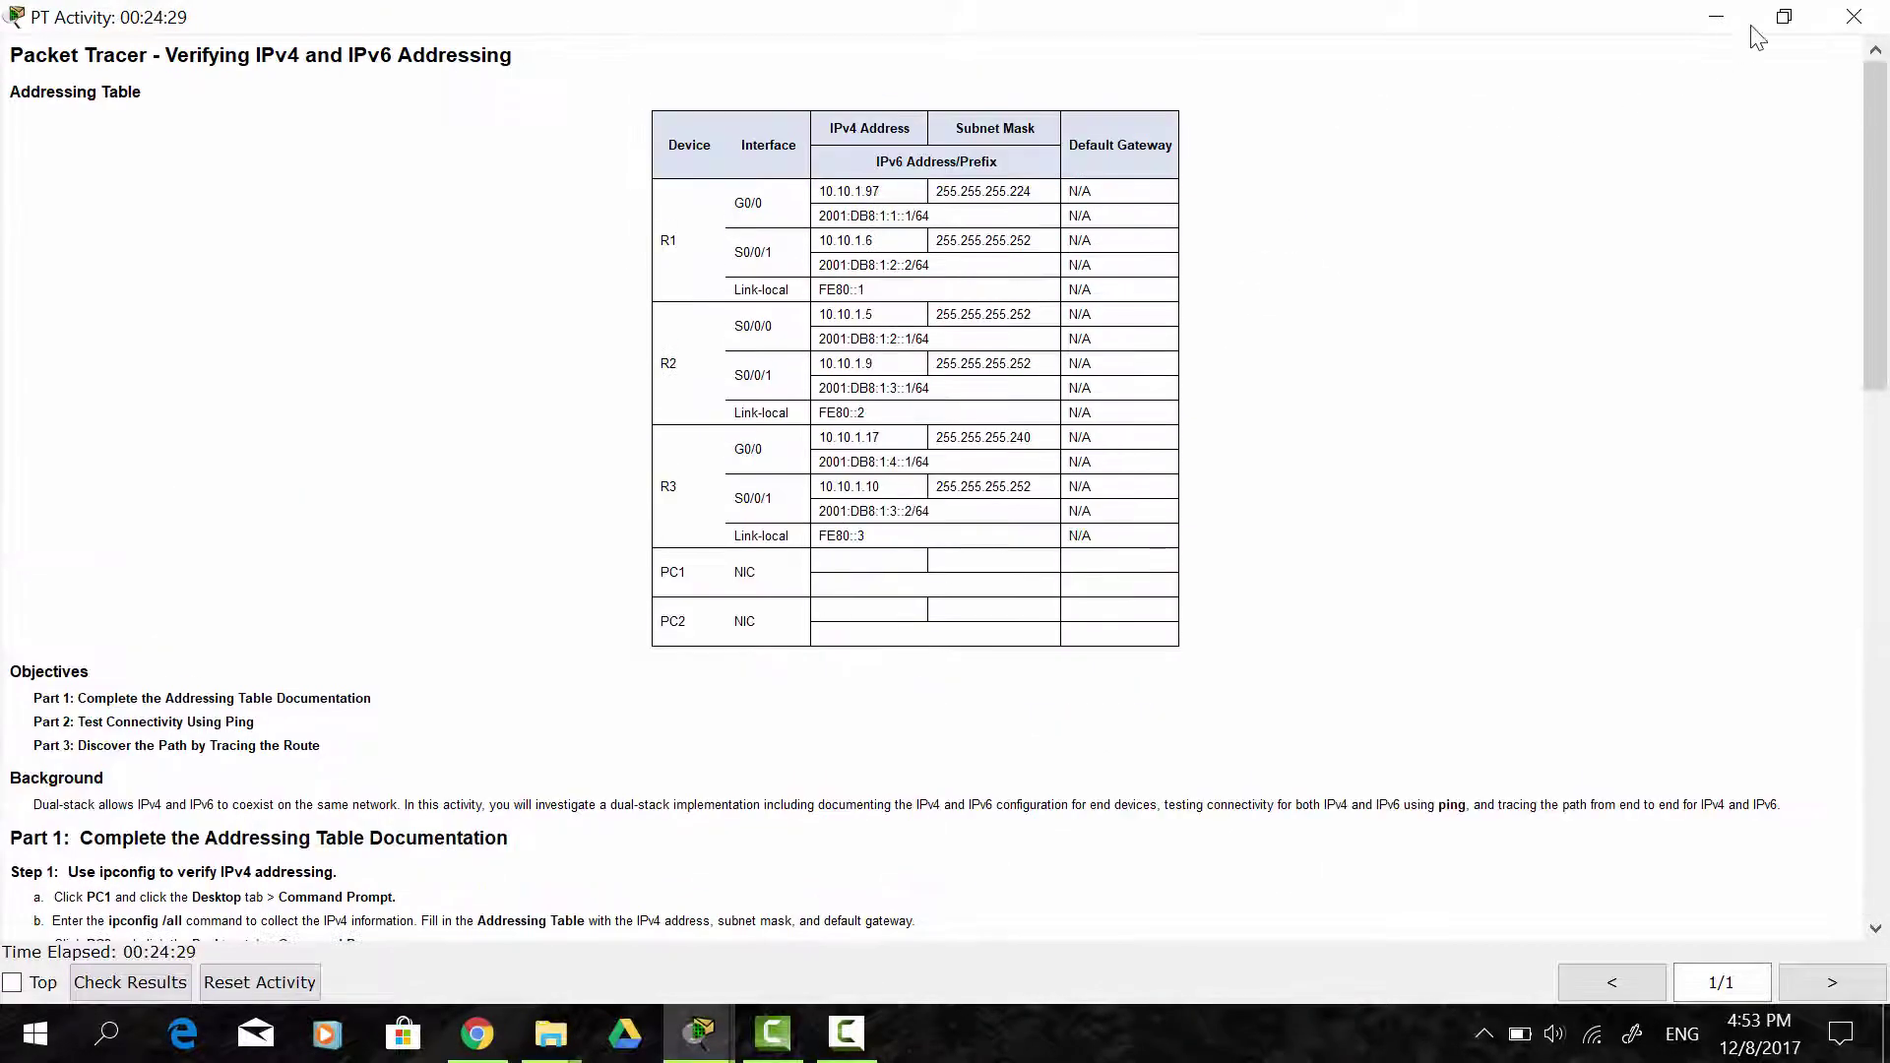
click(1718, 30)
click(356, 294)
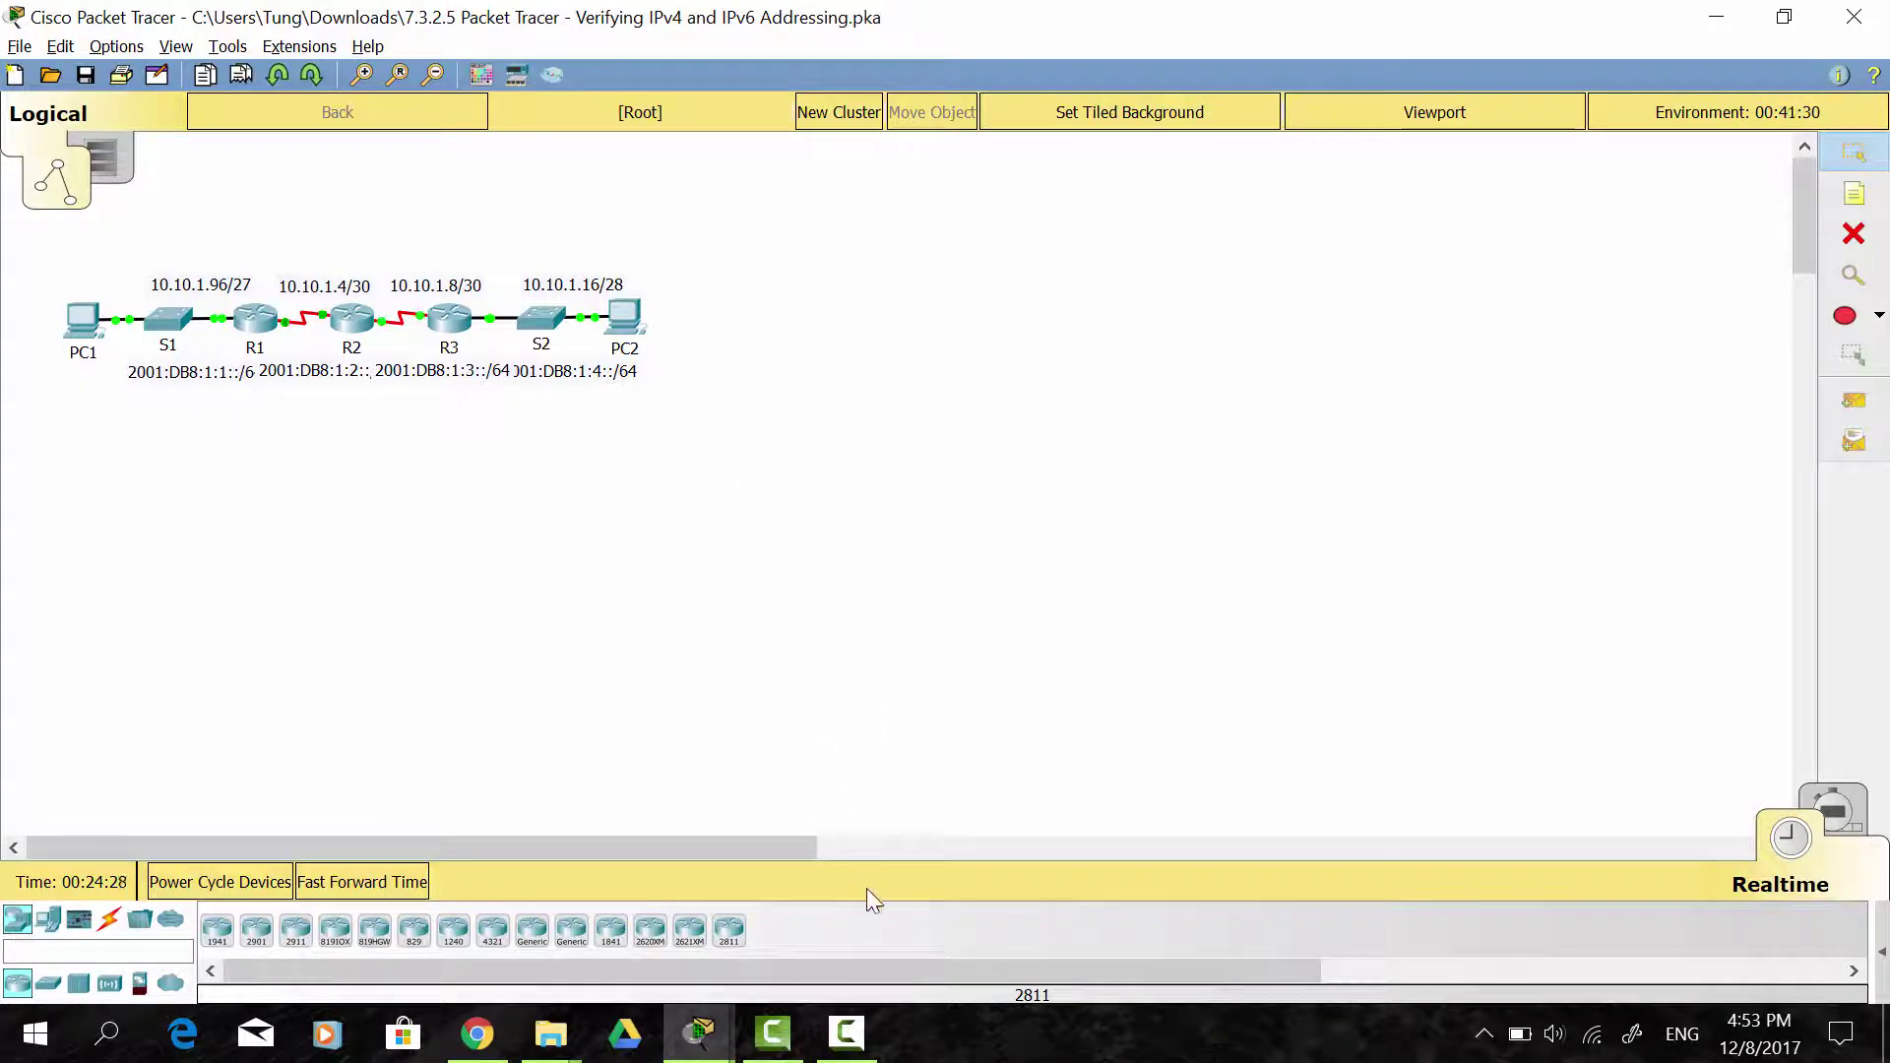
click(846, 1036)
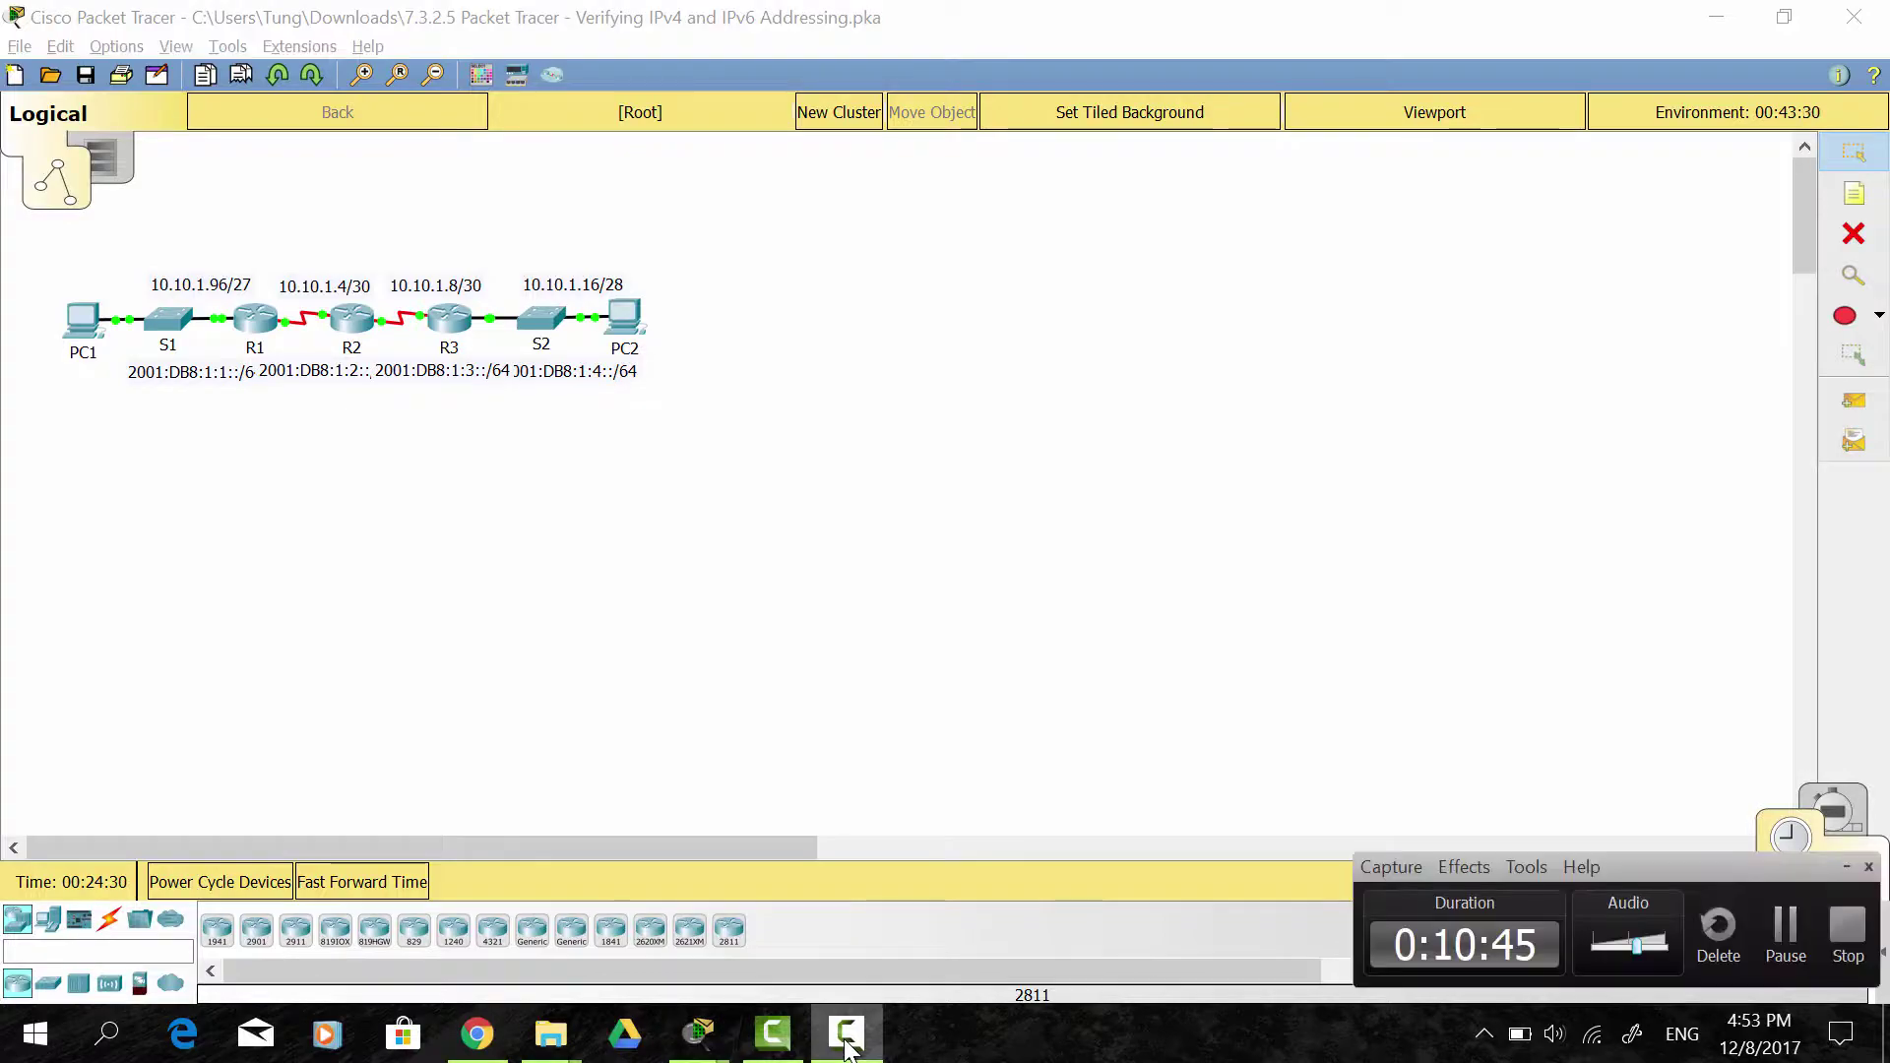